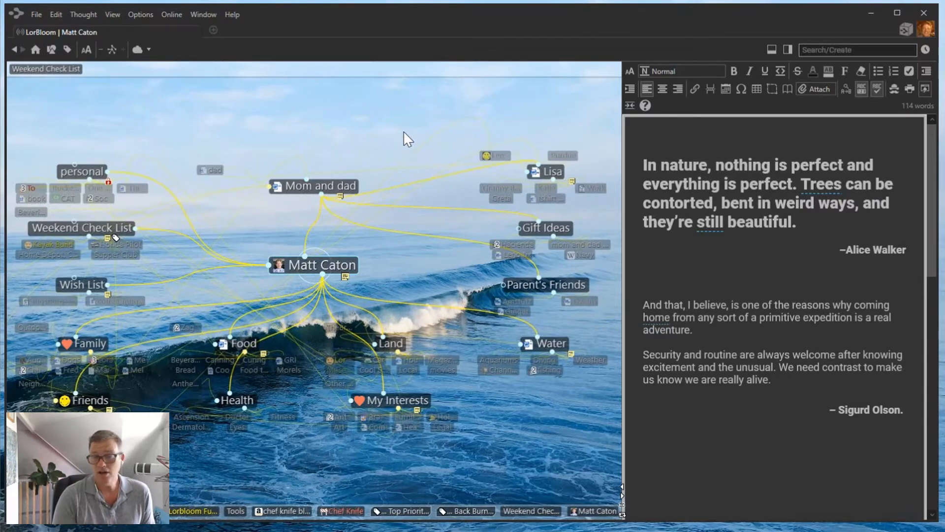
Keep the notes panel beside the map and narrow it so the map is wider.
{"action": "left_click", "coordinate": [623, 513]}
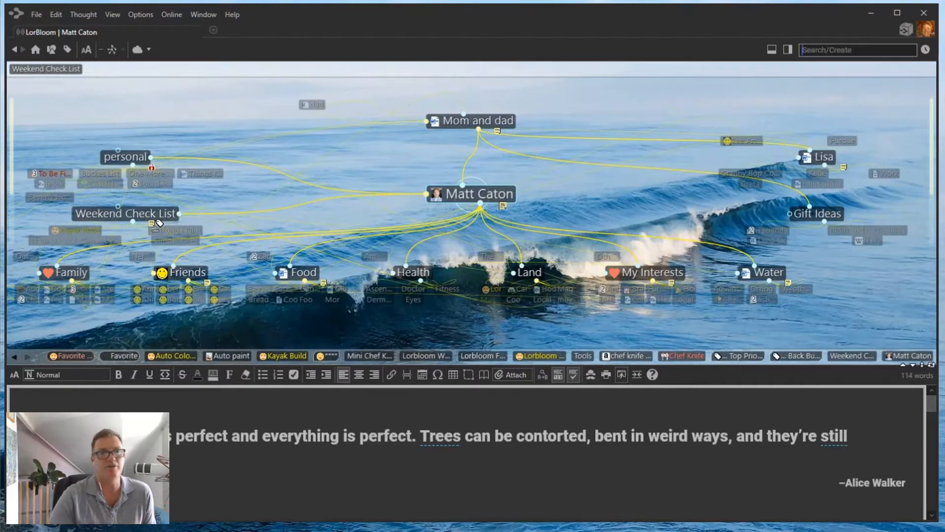
{"action": "left_click", "coordinate": [931, 365]}
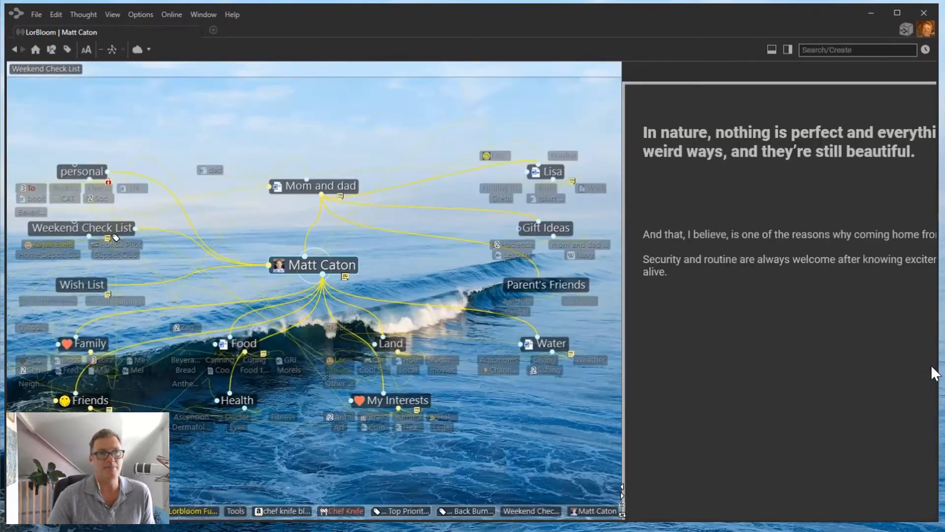
{"action": "left_click_drag", "start_coordinate": [623, 426], "coordinate": [600, 422]}
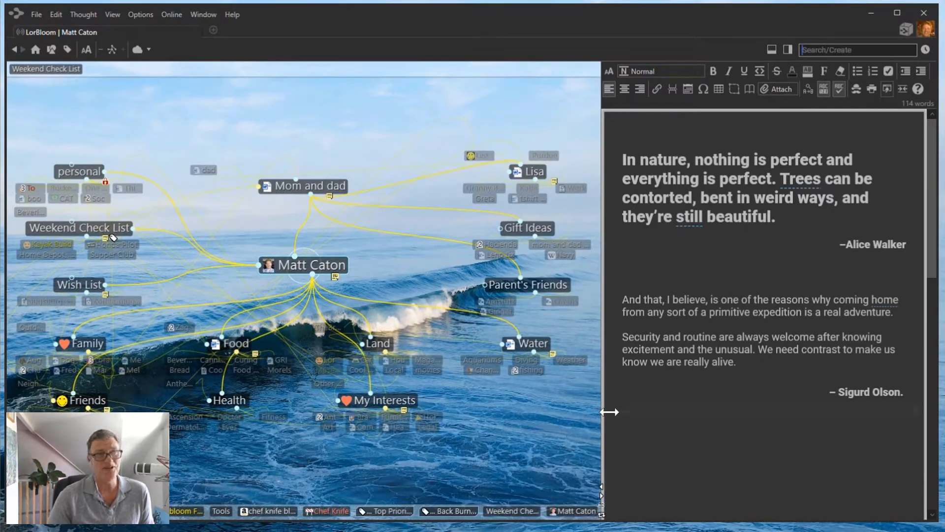
{"action": "left_click_drag", "start_coordinate": [601, 413], "coordinate": [619, 412]}
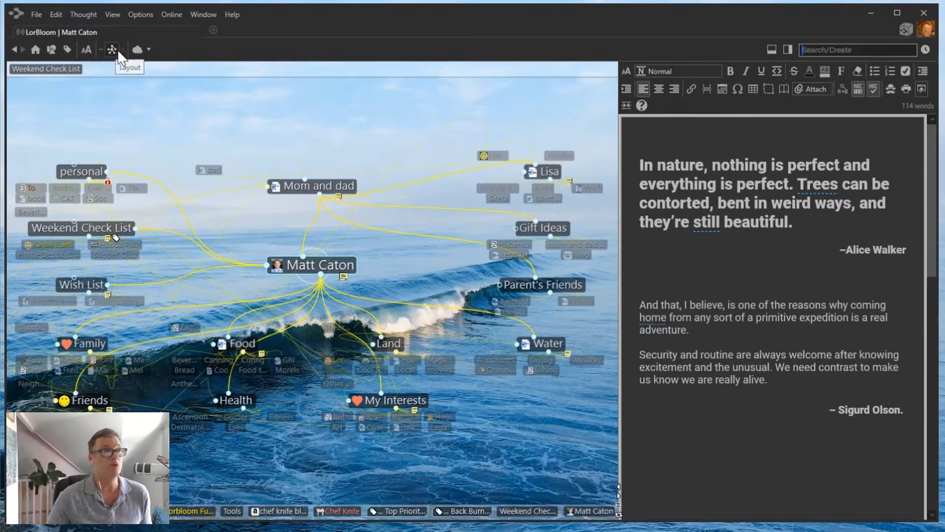
Collapse the thoughts, expand all, and switch the layout to Mind Map.
{"action": "left_click", "coordinate": [101, 49]}
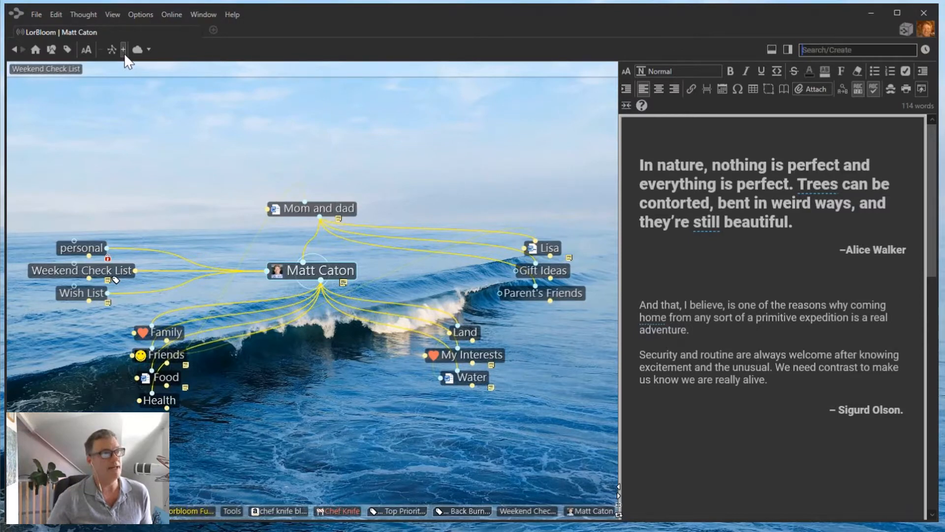
{"action": "left_click", "coordinate": [123, 49]}
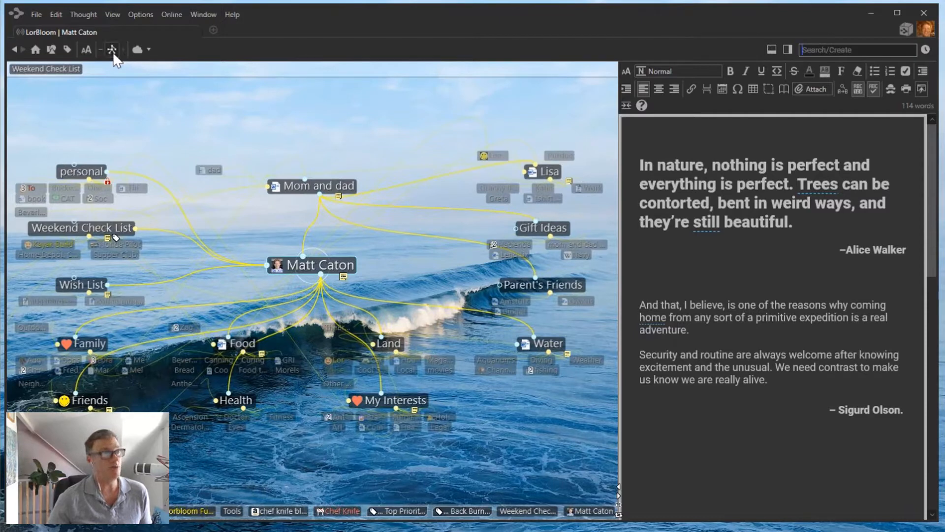
{"action": "left_click", "coordinate": [113, 50]}
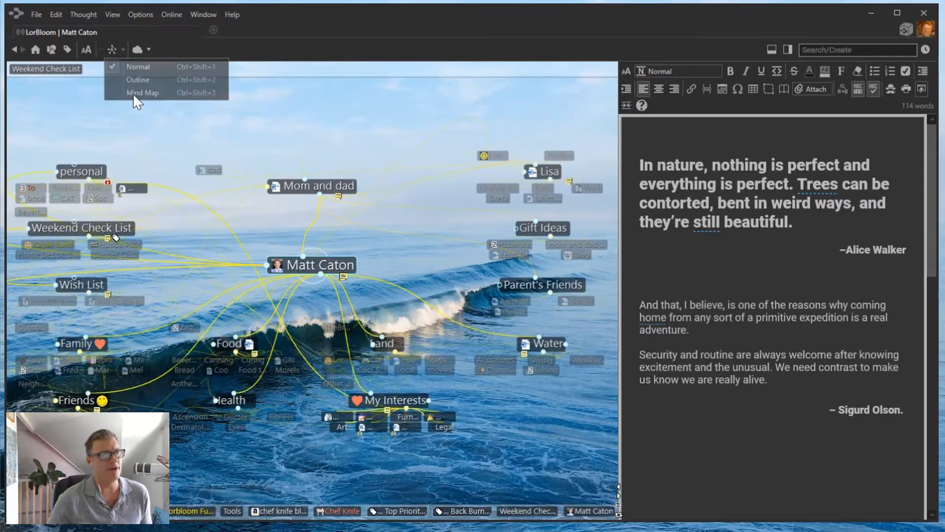
{"action": "left_click", "coordinate": [134, 93]}
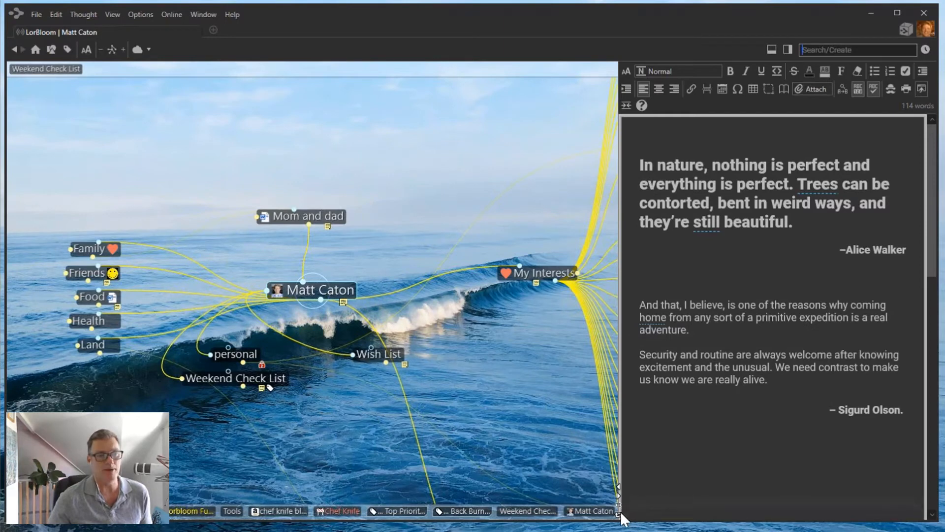
Hide the notes and shrink the map's text size.
{"action": "left_click", "coordinate": [618, 495]}
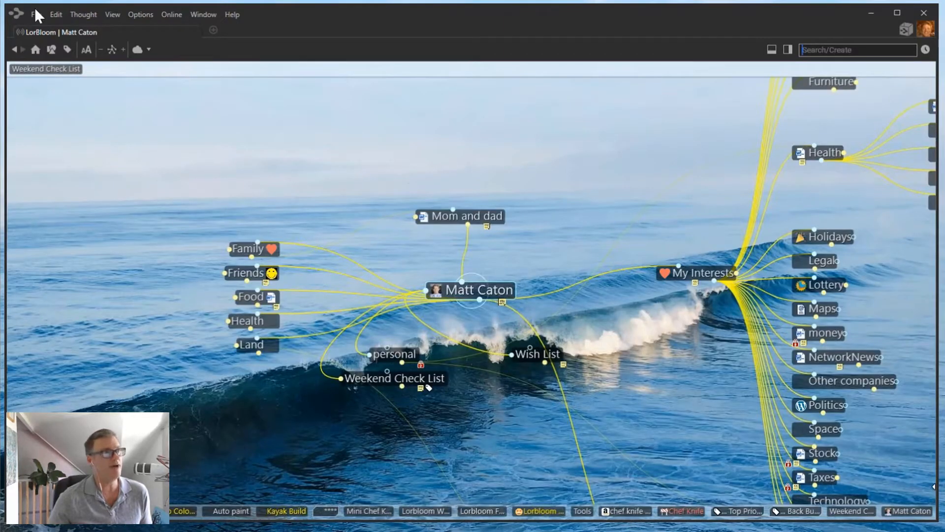
{"action": "left_click", "coordinate": [87, 51]}
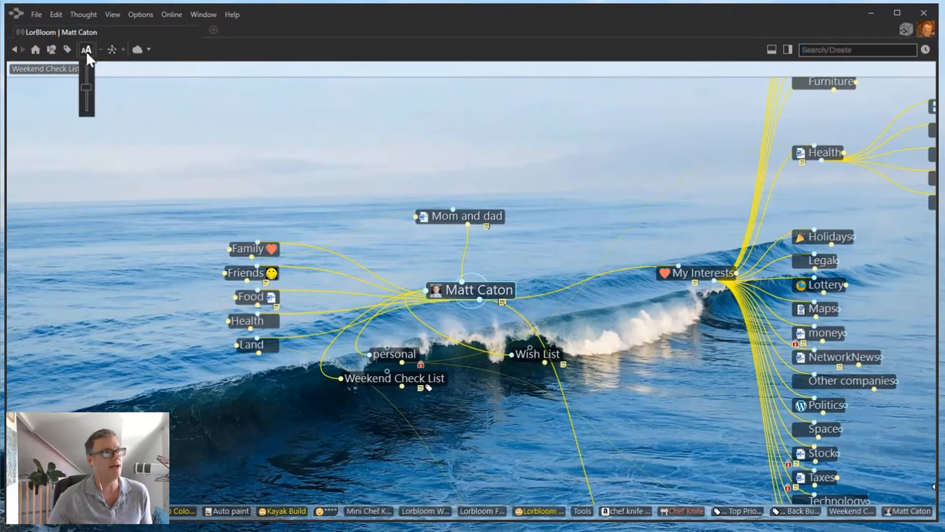
{"action": "left_click_drag", "start_coordinate": [87, 91], "coordinate": [87, 100]}
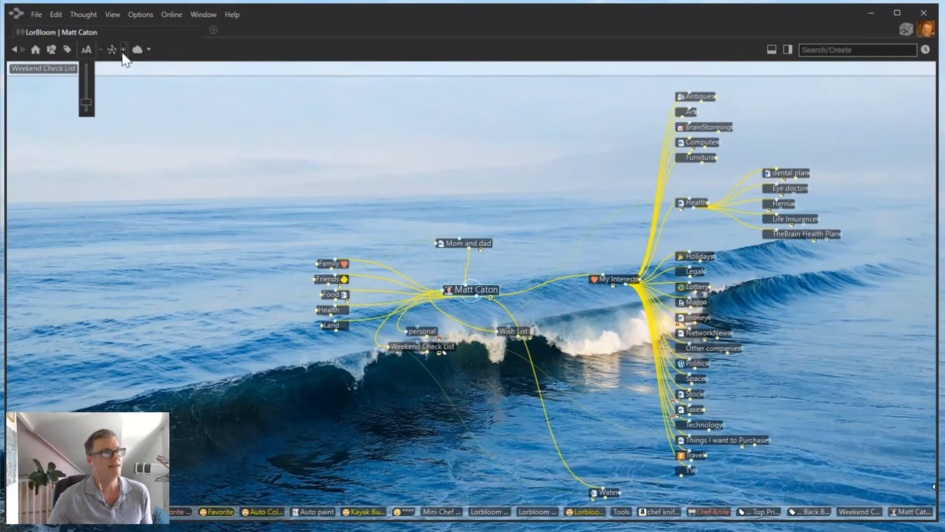
Expand the map two more levels, then return to the Normal layout.
{"action": "left_click", "coordinate": [124, 49]}
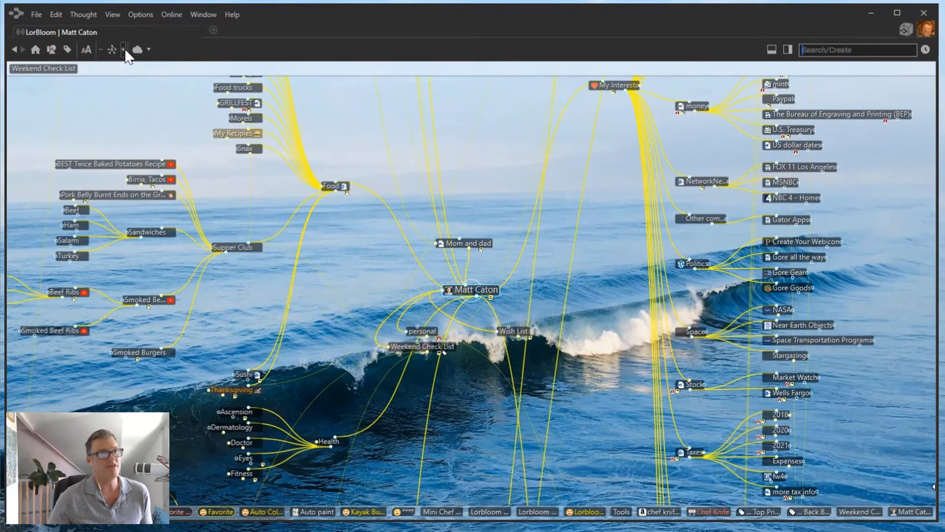
{"action": "left_click", "coordinate": [124, 49]}
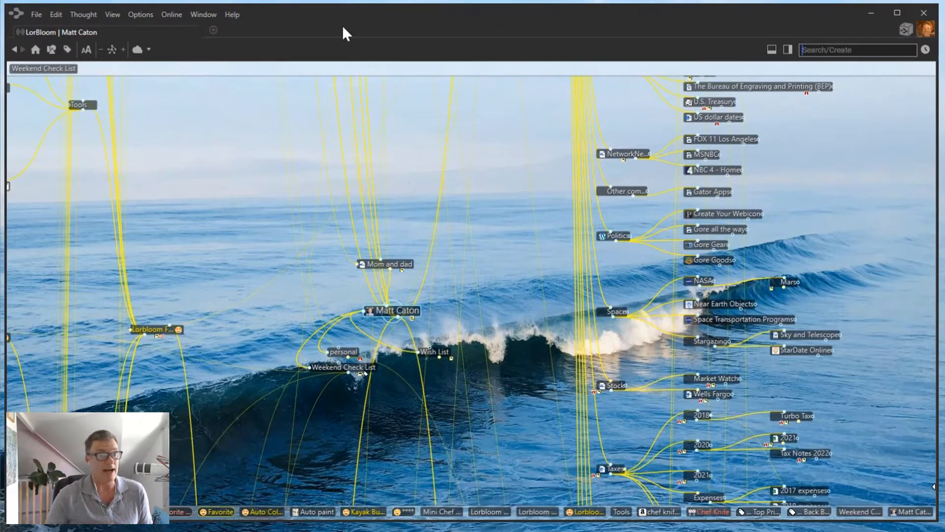
{"action": "left_click", "coordinate": [113, 49]}
{"action": "left_click", "coordinate": [133, 66]}
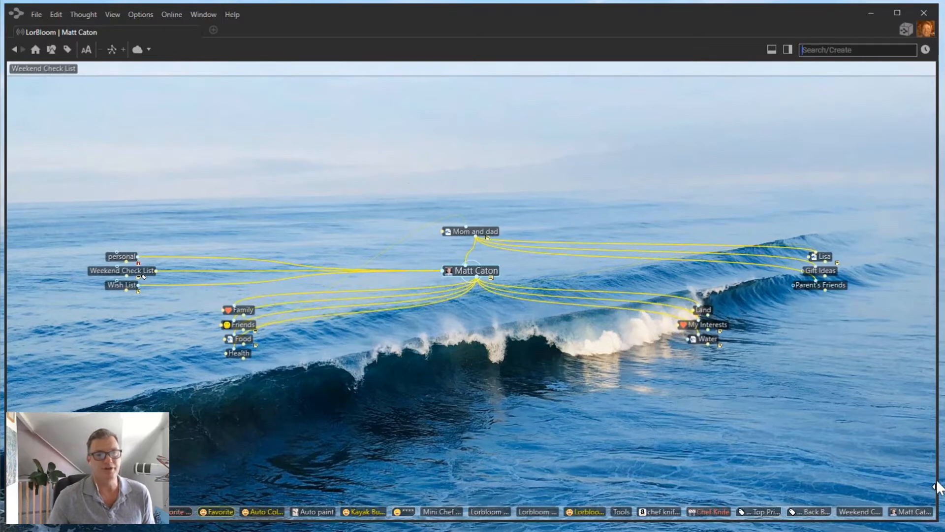
Restore the notes and generate a thoughts report in a widened Report side panel.
{"action": "left_click", "coordinate": [772, 49]}
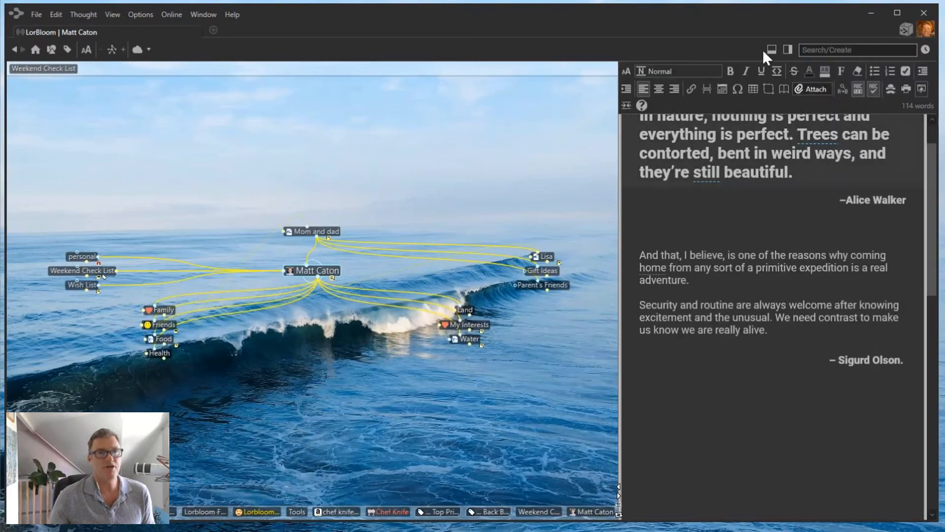
{"action": "left_click", "coordinate": [789, 52]}
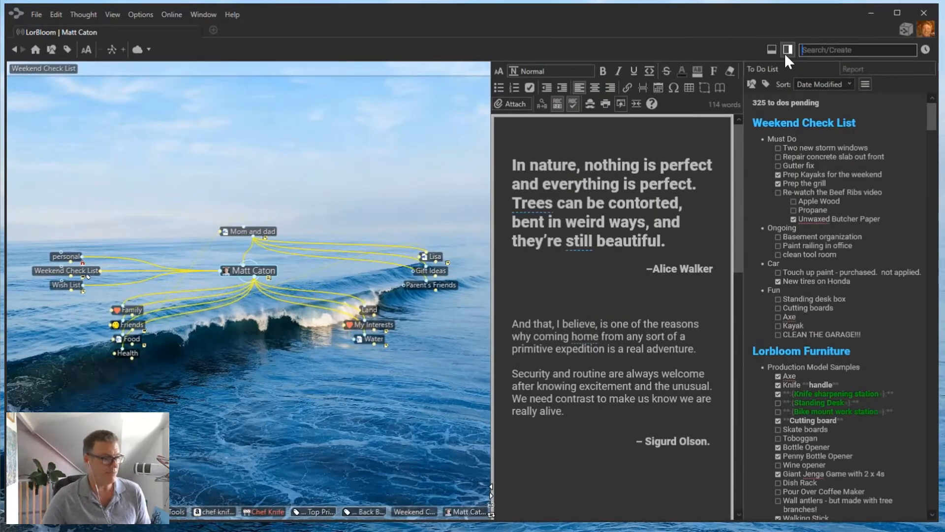
{"action": "left_click", "coordinate": [865, 69]}
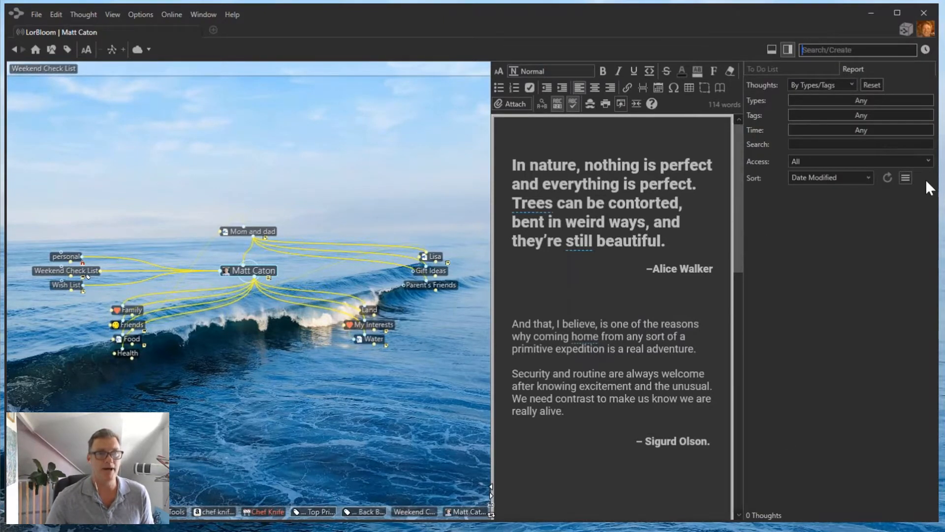
{"action": "left_click", "coordinate": [887, 178]}
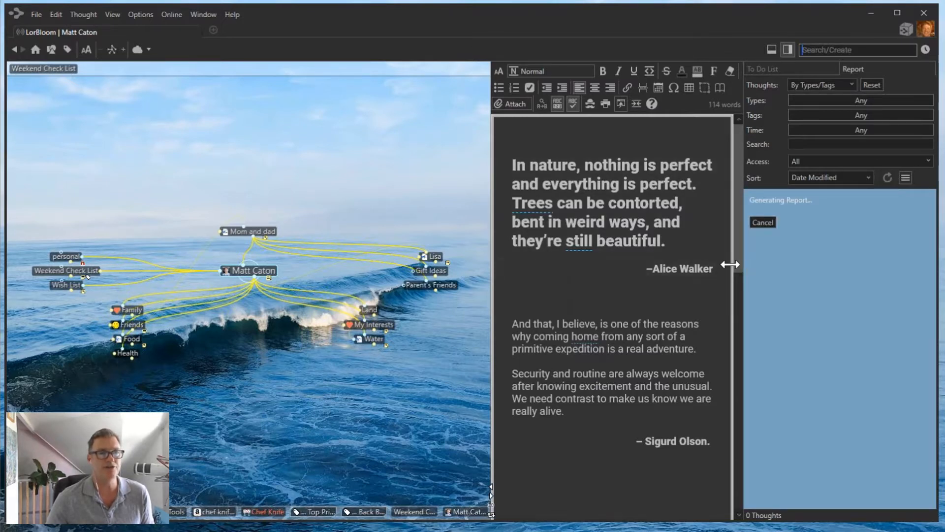
{"action": "left_click_drag", "start_coordinate": [730, 262], "coordinate": [707, 262]}
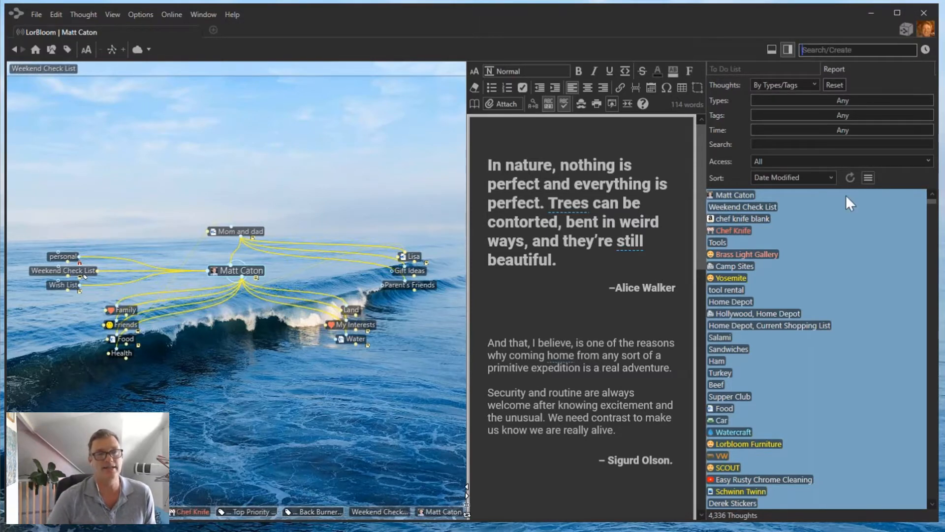
{"action": "scroll", "coordinate": [799, 290], "scroll_direction": "down", "scroll_amount": 10}
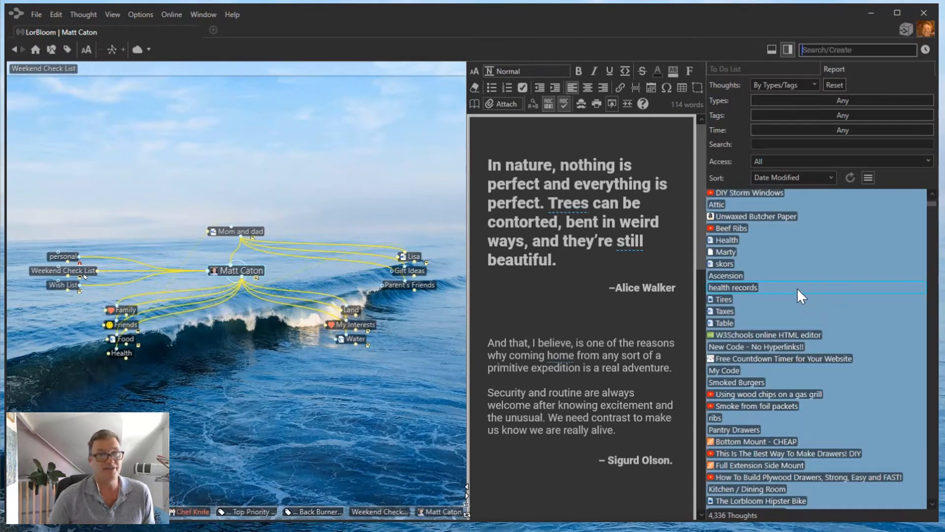
{"action": "left_click", "coordinate": [729, 430]}
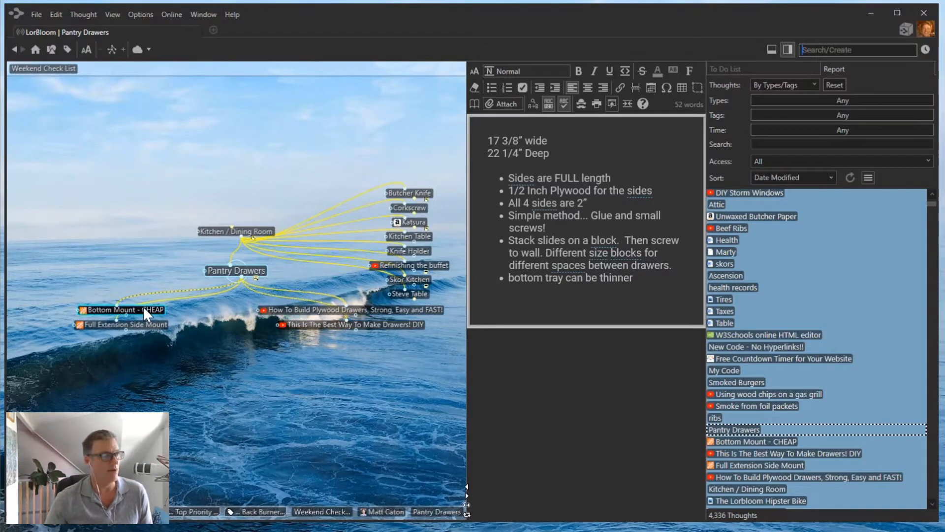
{"action": "left_click", "coordinate": [146, 324]}
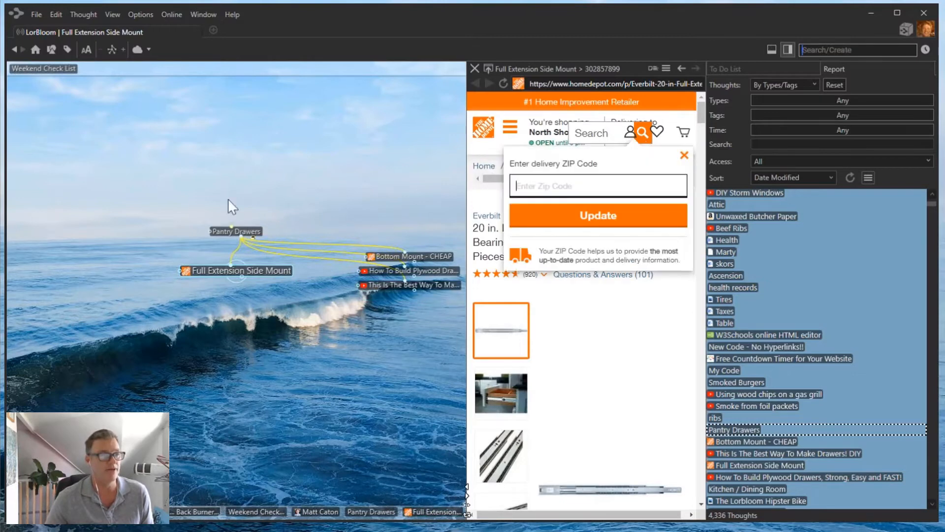
{"action": "left_click", "coordinate": [249, 231]}
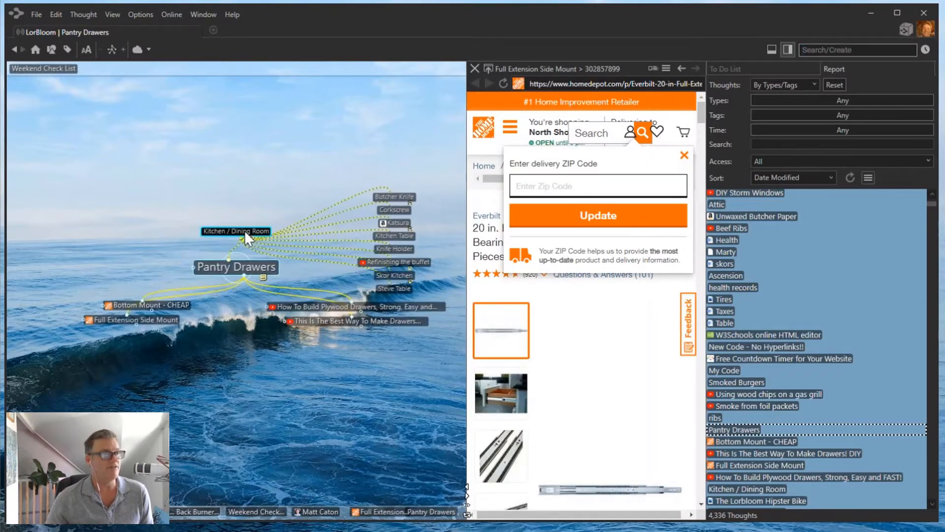
{"action": "left_click", "coordinate": [240, 228]}
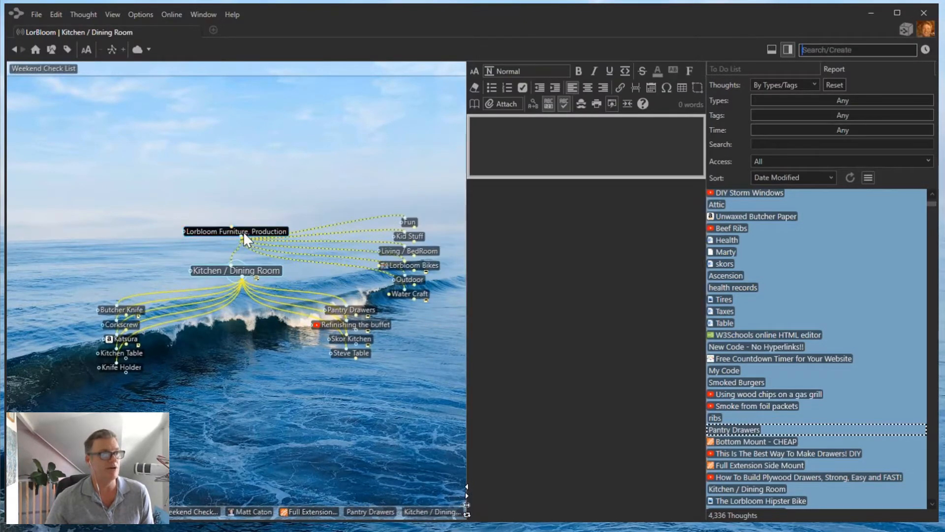
{"action": "left_click", "coordinate": [243, 231]}
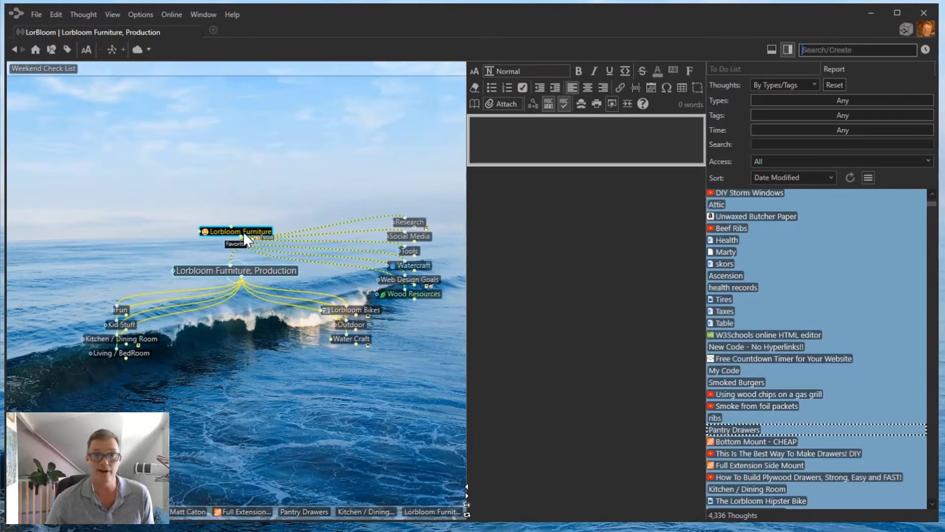
{"action": "left_click", "coordinate": [35, 50]}
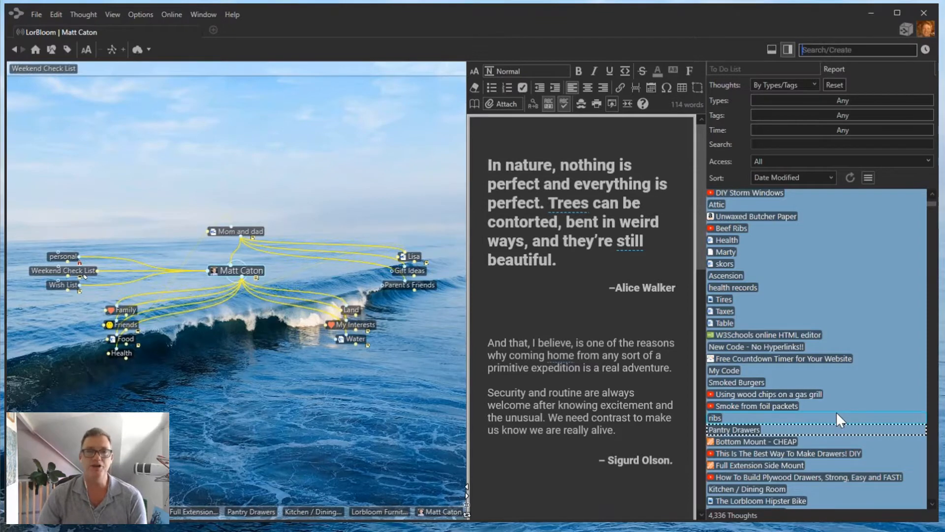
Filter the report to attachment thoughts modified 5/29/2022–6/30/2022, then close the panel.
{"action": "left_click", "coordinate": [813, 85]}
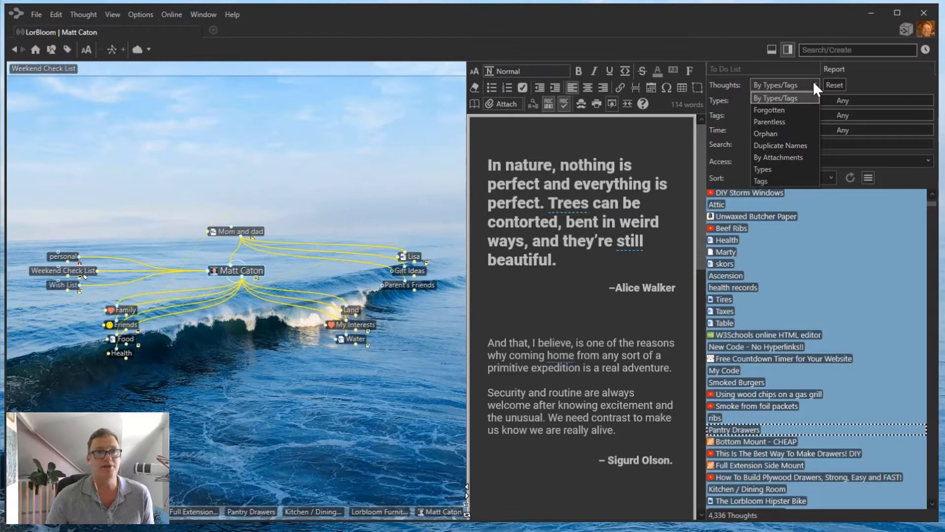
{"action": "left_click", "coordinate": [793, 158]}
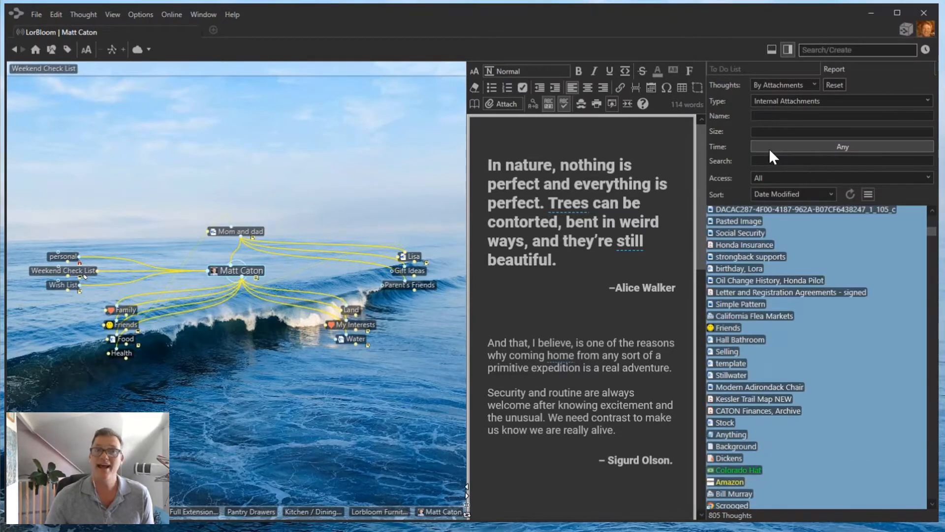
{"action": "left_click", "coordinate": [769, 149]}
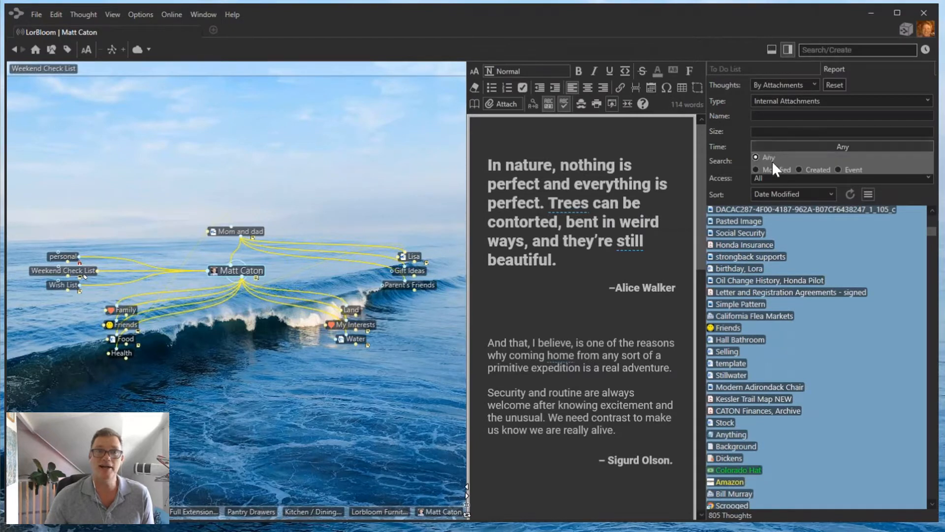
{"action": "left_click", "coordinate": [770, 169]}
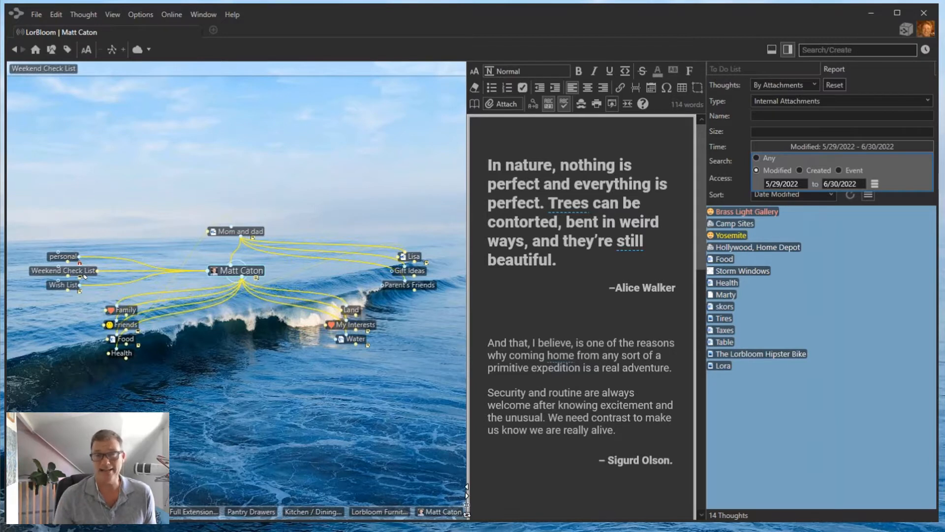
{"action": "left_click", "coordinate": [788, 49]}
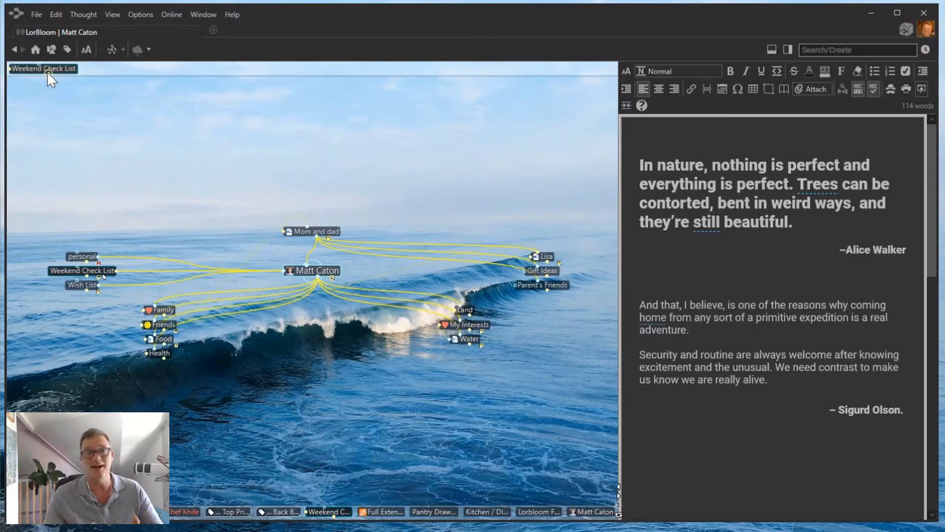
Go to Weekend Check List using its pin at the top-left.
{"action": "left_click", "coordinate": [48, 70]}
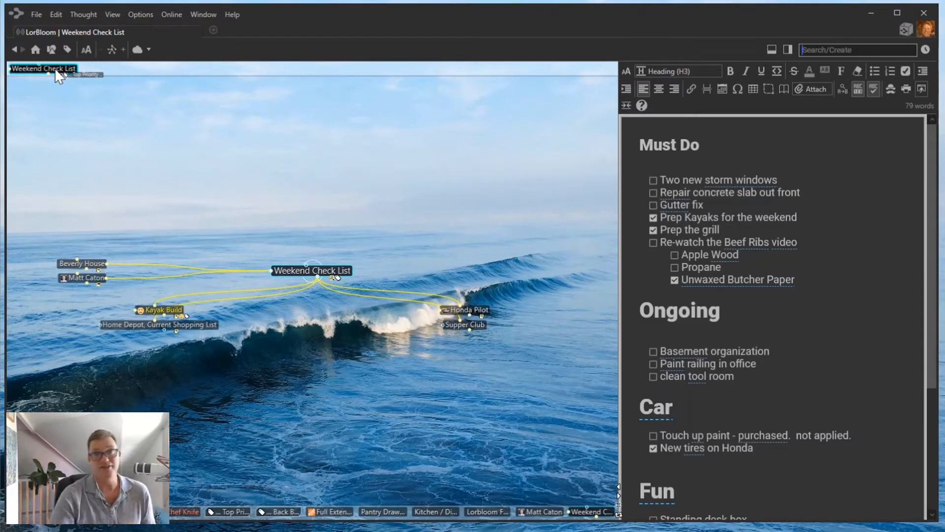
Navigate from Kayak Build through Canoe to the Build a Canoe thought.
{"action": "left_click", "coordinate": [163, 308]}
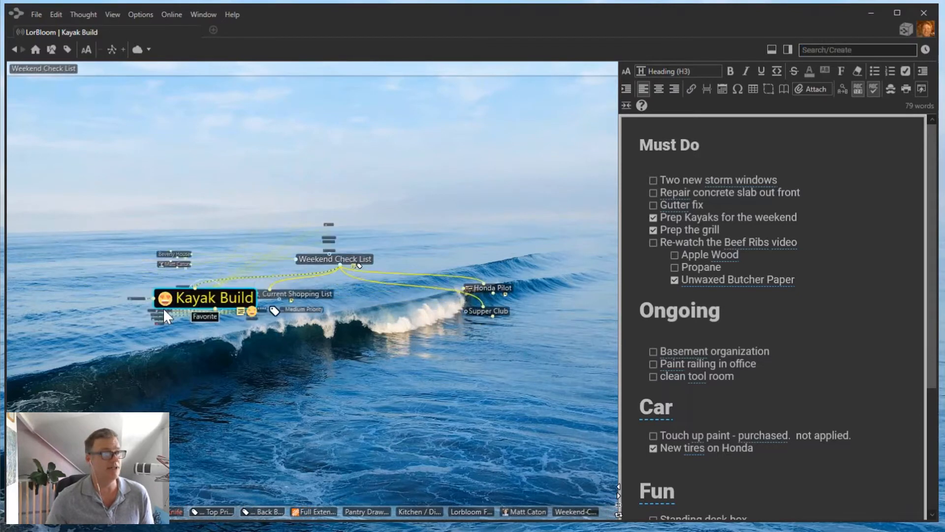
{"action": "right_click", "coordinate": [310, 270]}
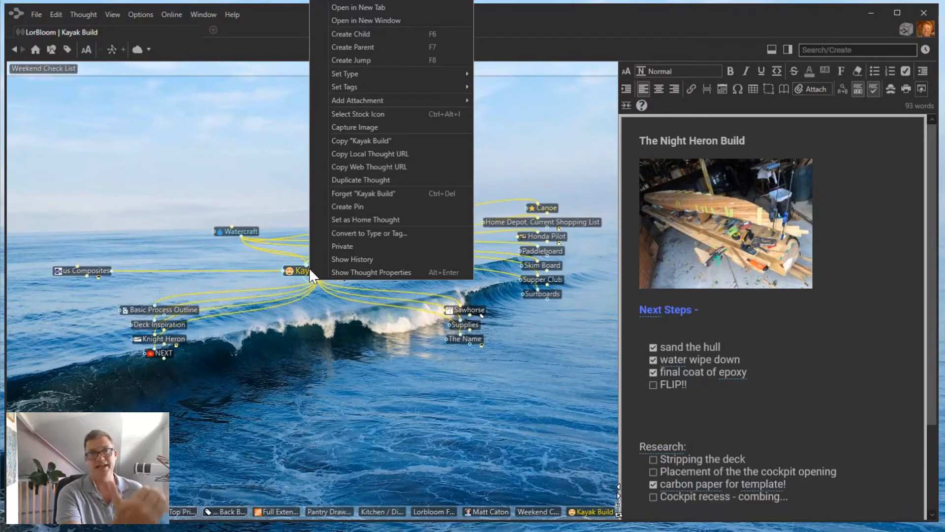
{"action": "left_click", "coordinate": [323, 338]}
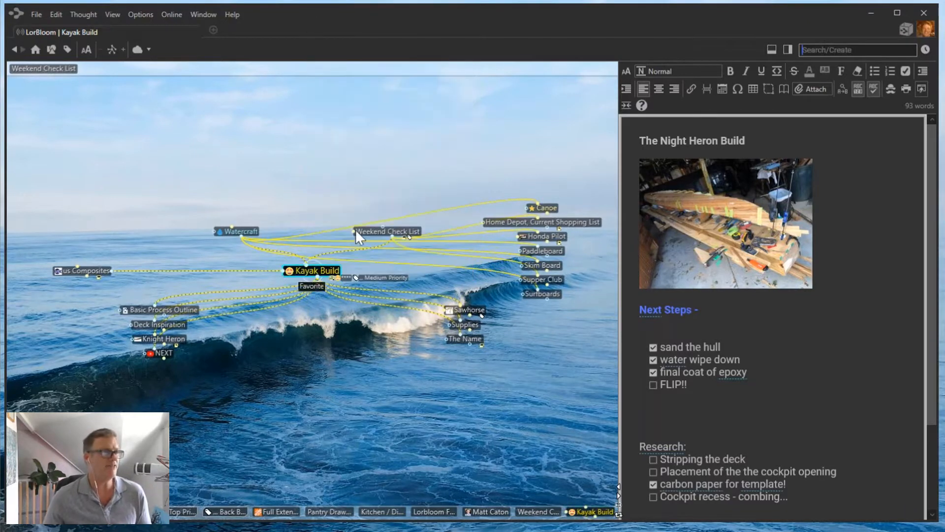
{"action": "left_click", "coordinate": [547, 207]}
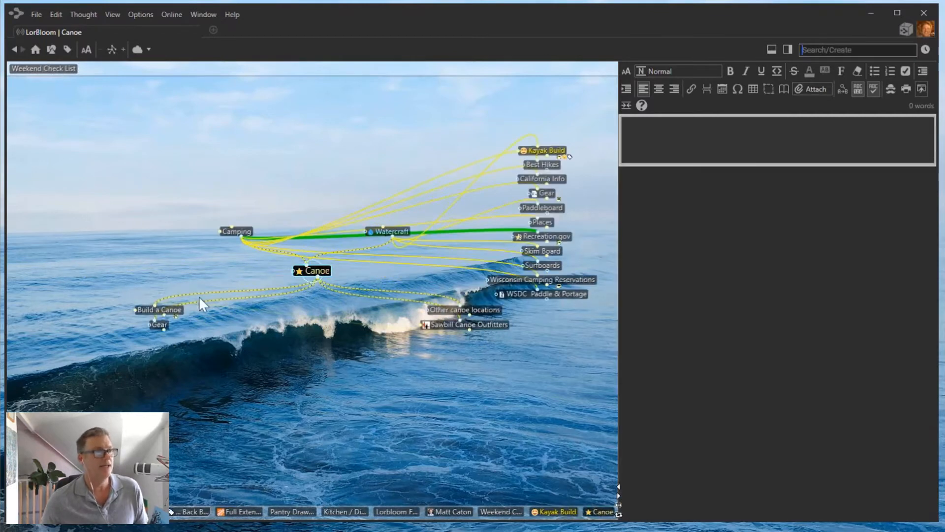
{"action": "left_click", "coordinate": [157, 309]}
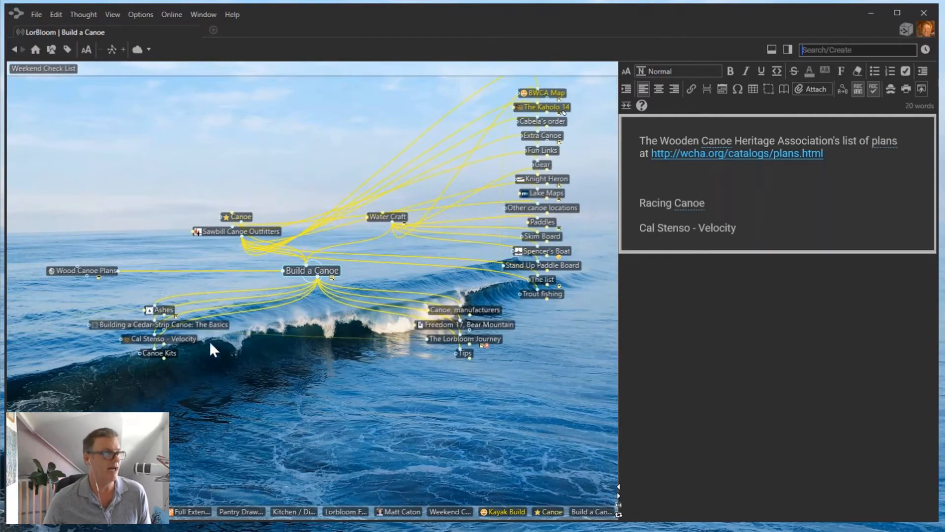
Open the Ashes thought and create a pin for it.
{"action": "left_click", "coordinate": [166, 309]}
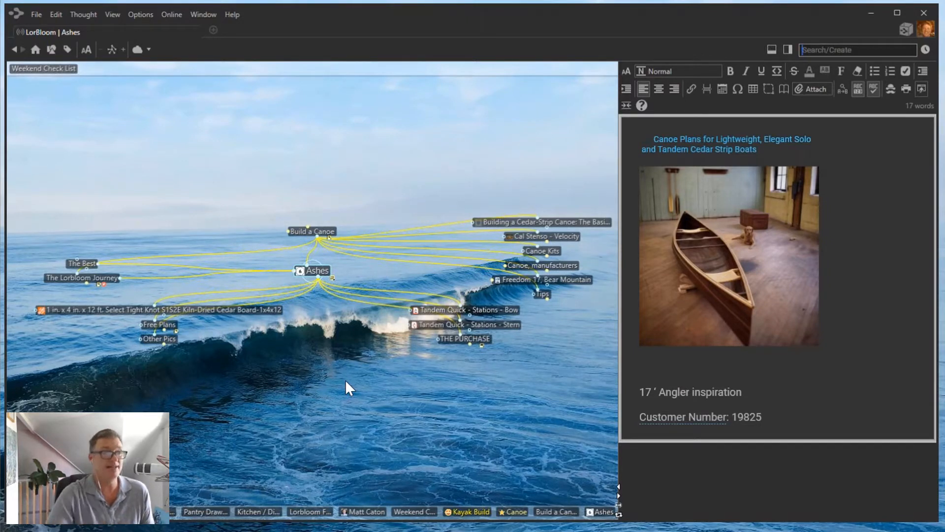
{"action": "right_click", "coordinate": [319, 274]}
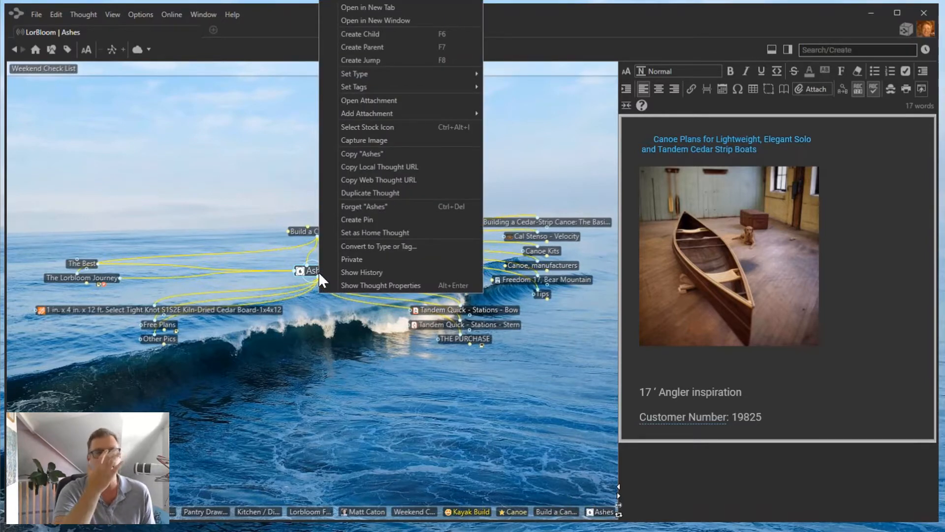
{"action": "left_click", "coordinate": [361, 219]}
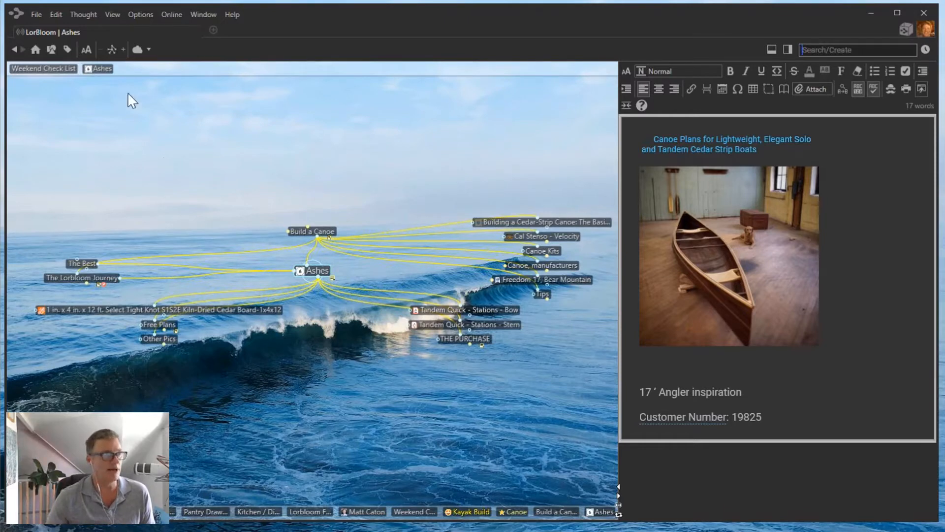
Return to Weekend Check List through its pin in the pin bar.
{"action": "left_click", "coordinate": [63, 69]}
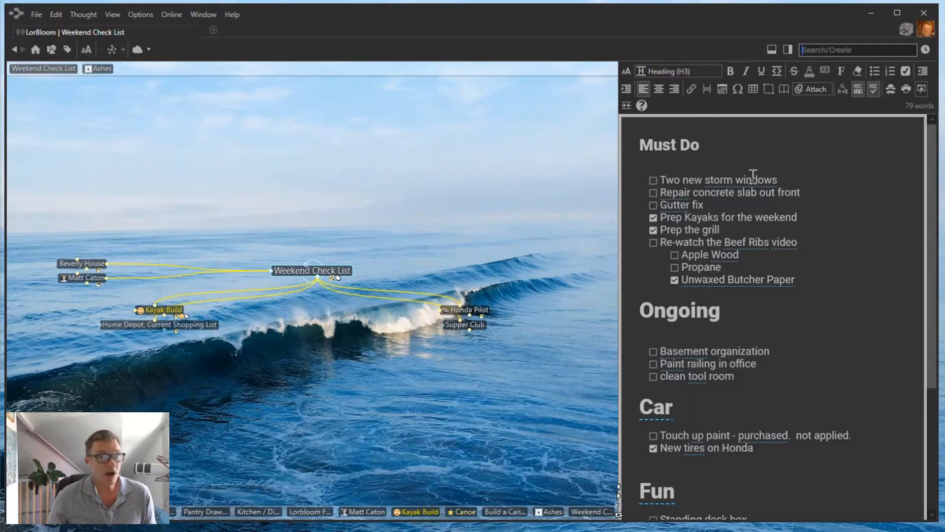
Drag the plex–notes splitter left to give the Weekend Check List notes more width.
{"action": "left_click_drag", "start_coordinate": [619, 293], "coordinate": [538, 293]}
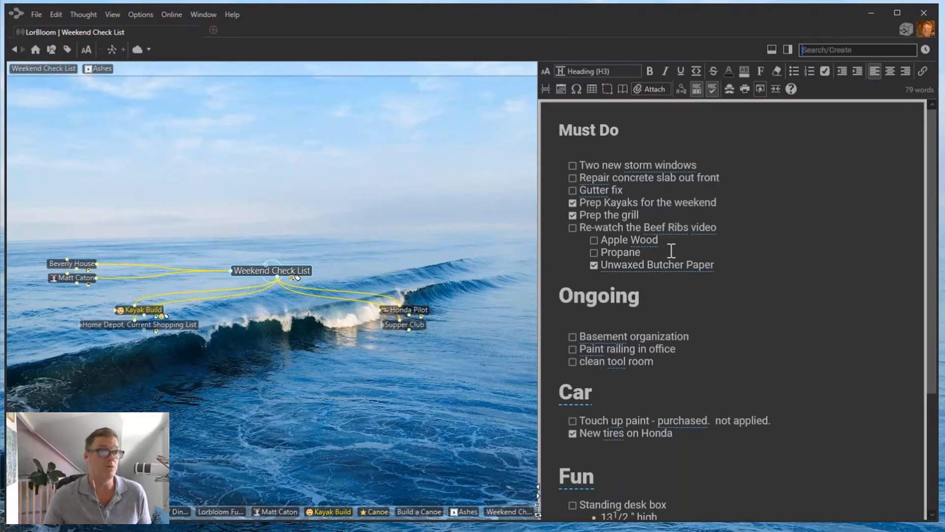
{"action": "left_click", "coordinate": [572, 190]}
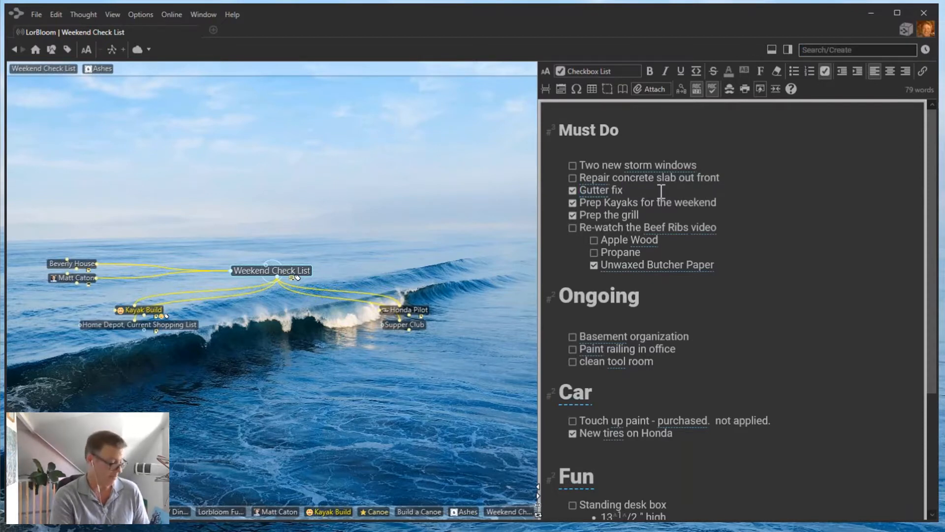
{"action": "key", "text": "alt+shift+d"}
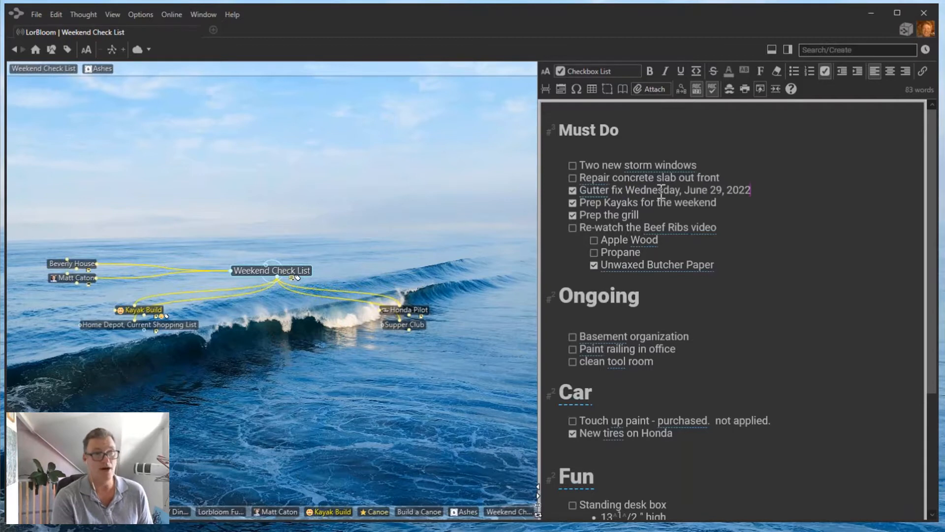
{"action": "mouse_move", "coordinate": [632, 191]}
{"action": "left_mouse_down"}
{"action": "mouse_move", "coordinate": [764, 202]}
{"action": "mouse_move", "coordinate": [754, 190]}
{"action": "mouse_move", "coordinate": [631, 192]}
{"action": "left_mouse_up"}
{"action": "left_click", "coordinate": [763, 190]}
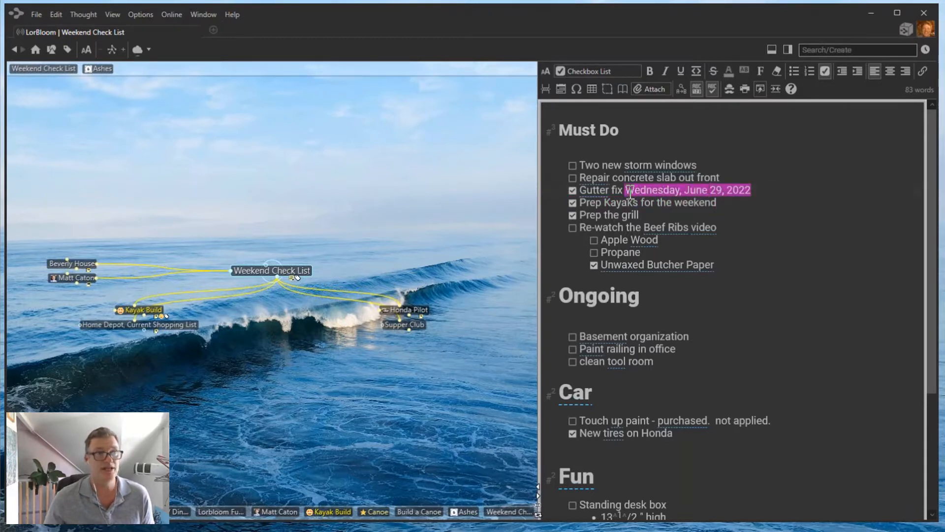
{"action": "key", "text": "Delete"}
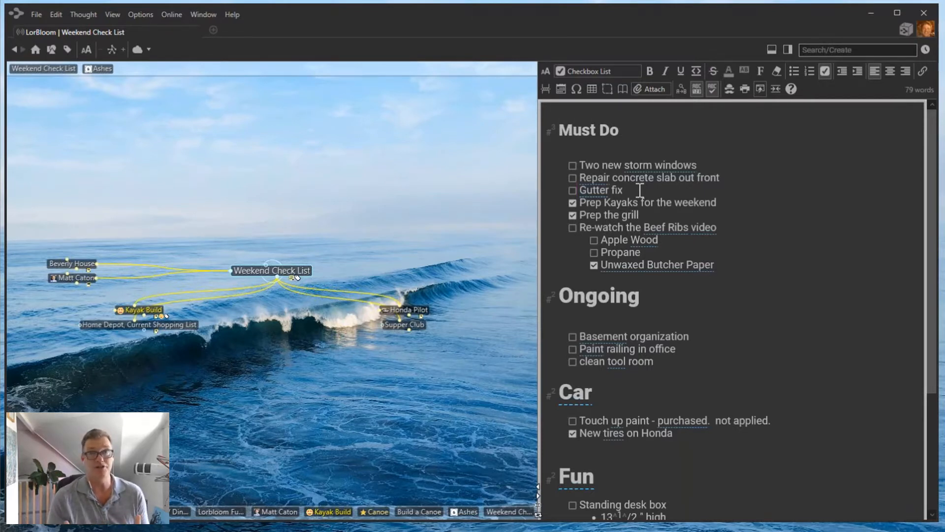
Show the right panel's To Do List tab with its 325 pending to-dos.
{"action": "left_click", "coordinate": [788, 50]}
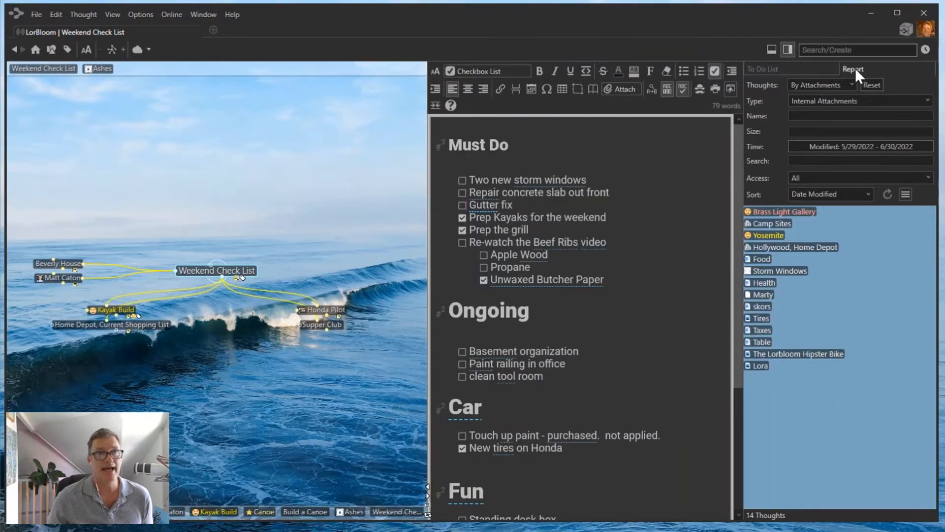
{"action": "left_click", "coordinate": [790, 68]}
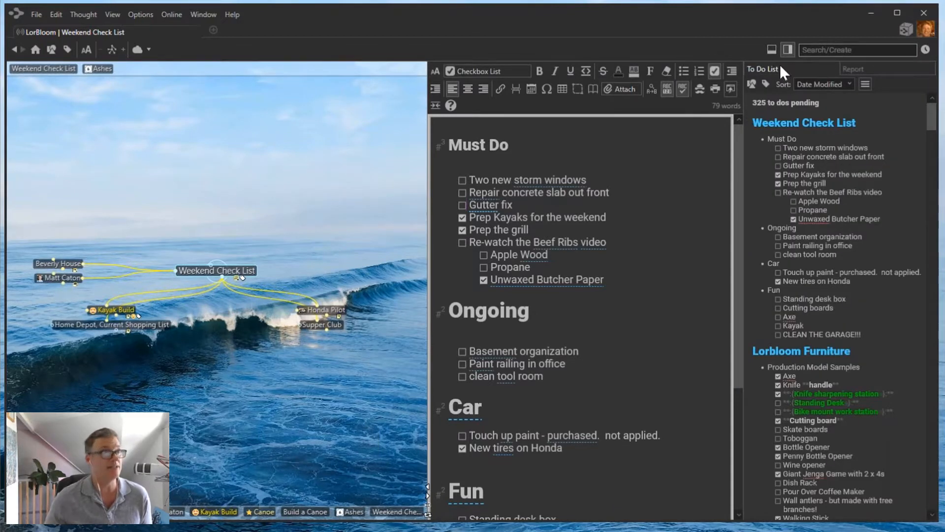
{"action": "left_click", "coordinate": [141, 15]}
{"action": "mouse_move", "coordinate": [113, 14]}
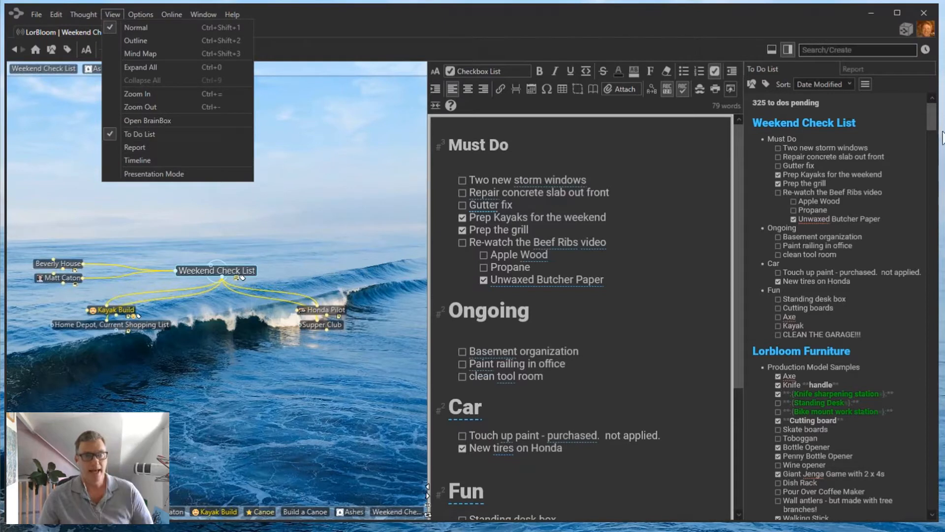
{"action": "key", "text": "Escape"}
{"action": "left_click", "coordinate": [934, 125]}
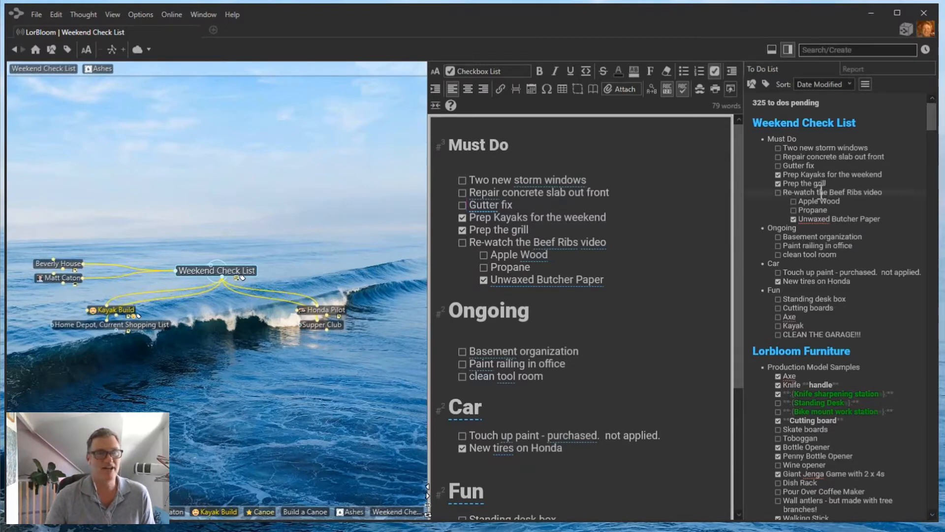
Scroll the to-do list and open the Schwinn Twinn thought from its to-dos.
{"action": "scroll", "coordinate": [837, 162], "scroll_direction": "down", "scroll_amount": 5}
{"action": "scroll", "coordinate": [836, 162], "scroll_direction": "down", "scroll_amount": 3}
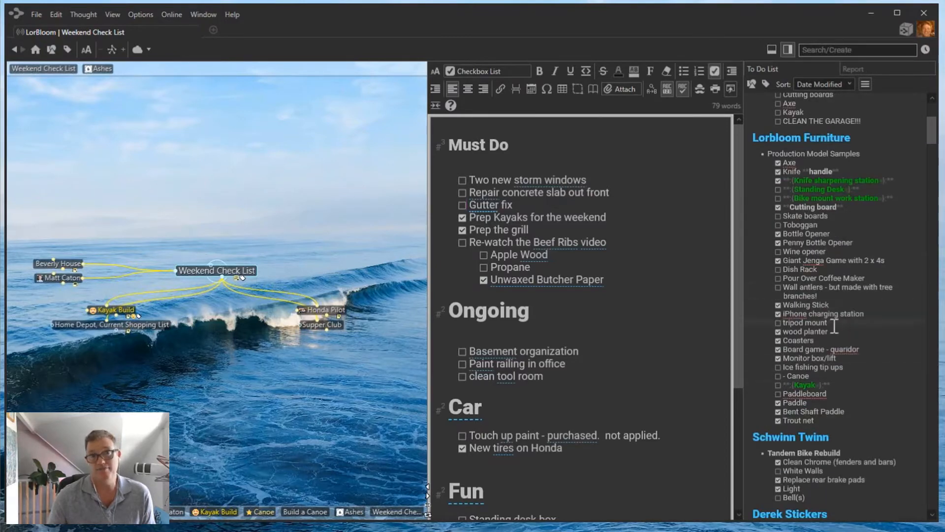
{"action": "scroll", "coordinate": [834, 326], "scroll_direction": "down", "scroll_amount": 1}
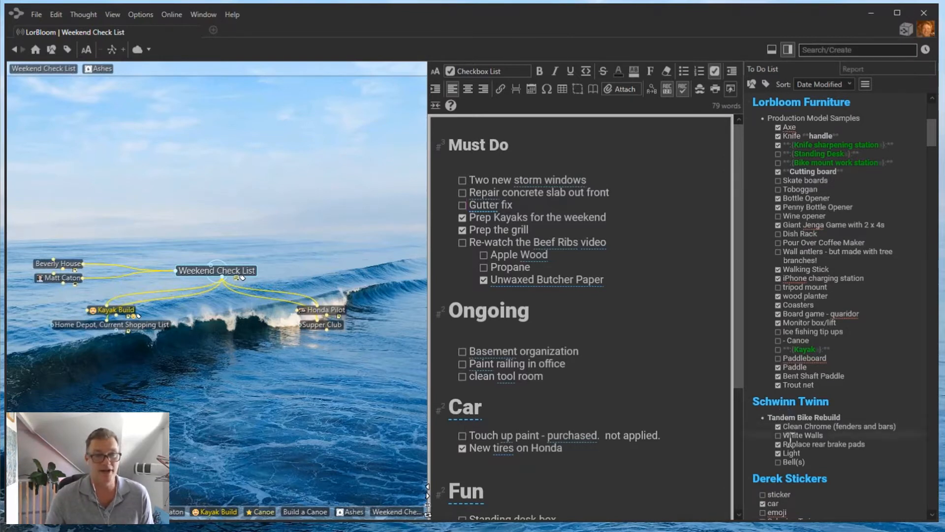
{"action": "left_click", "coordinate": [794, 405]}
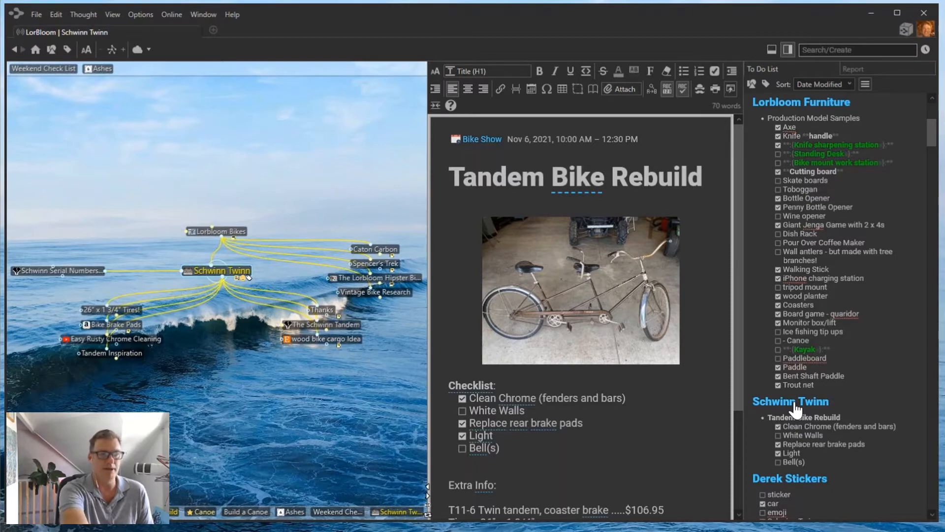
Keep to-dos sorted by Date Modified and activate Weekend Check List from the list.
{"action": "scroll", "coordinate": [795, 409], "scroll_direction": "up", "scroll_amount": 5}
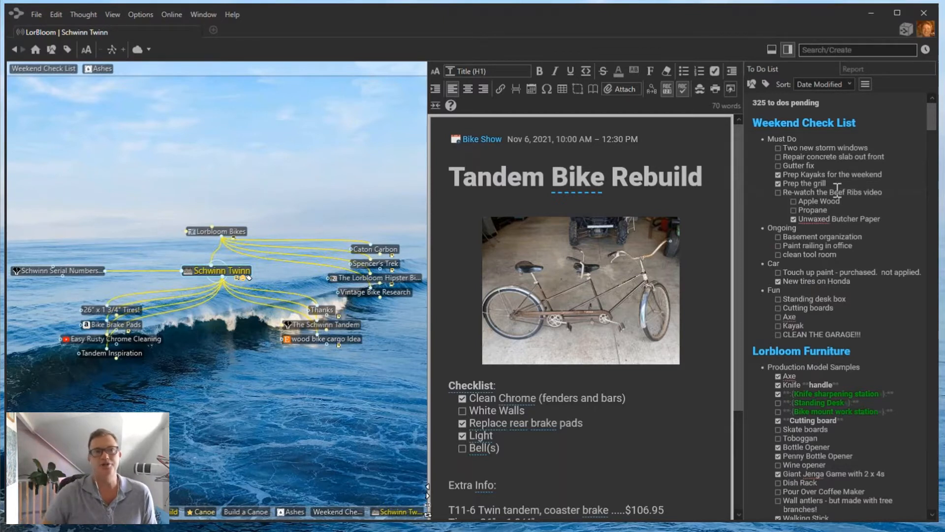
{"action": "left_click", "coordinate": [847, 87]}
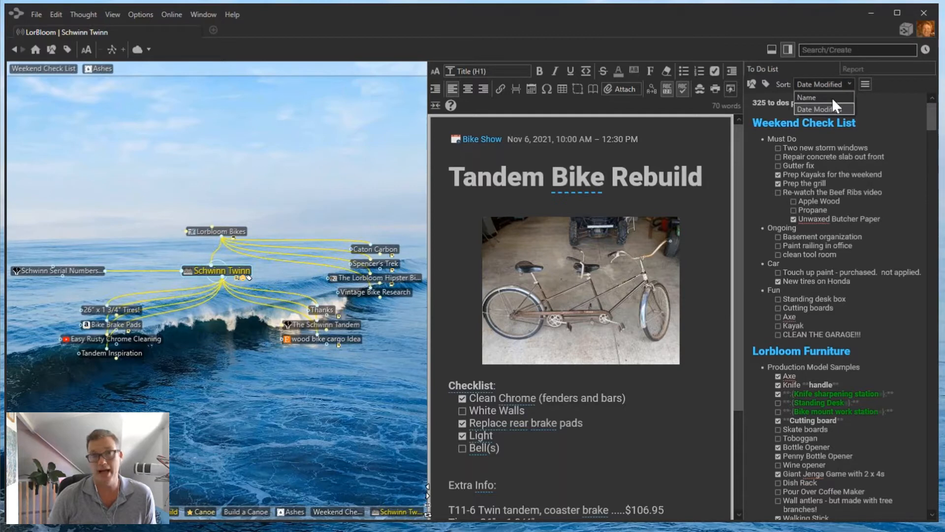
{"action": "left_click", "coordinate": [873, 111]}
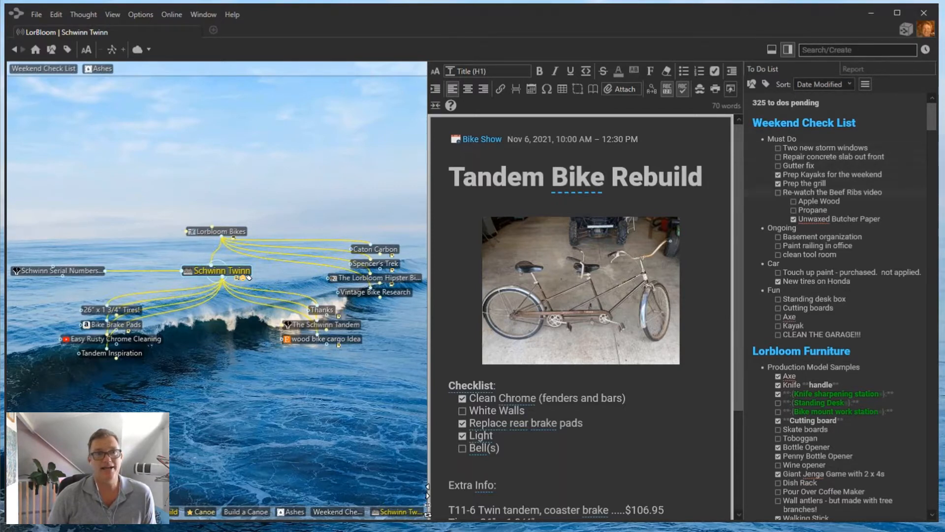
{"action": "left_click", "coordinate": [804, 129]}
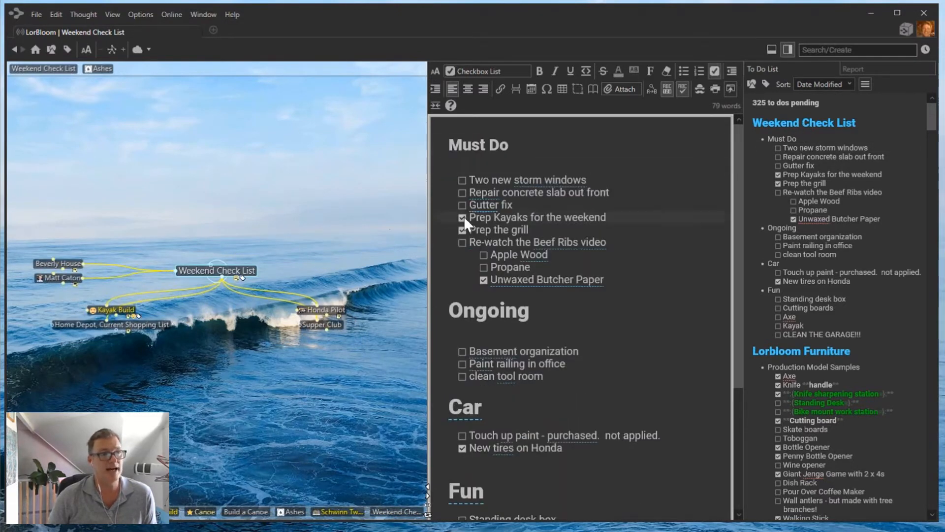
Tick Gutter fix and Repair concrete slab out front in the Weekend Check List notes.
{"action": "left_click", "coordinate": [462, 204]}
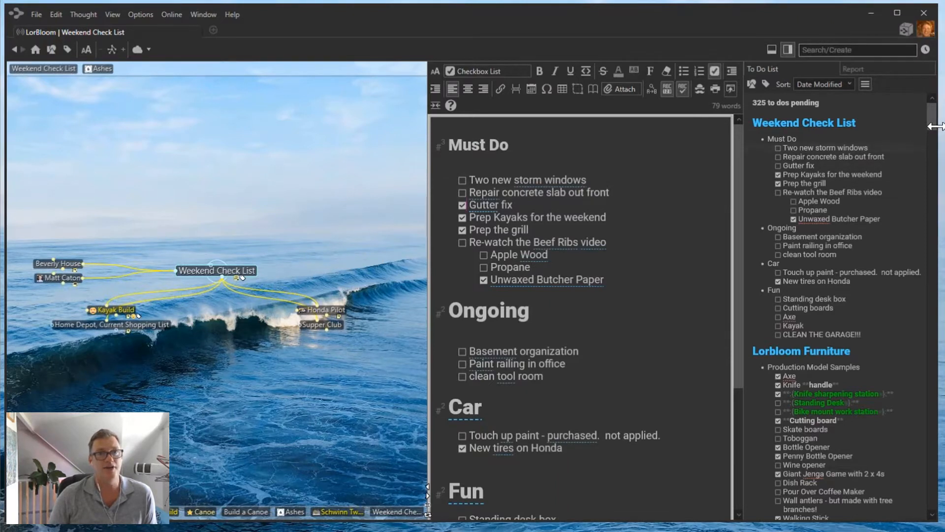
{"action": "left_click_drag", "start_coordinate": [936, 126], "coordinate": [934, 118]}
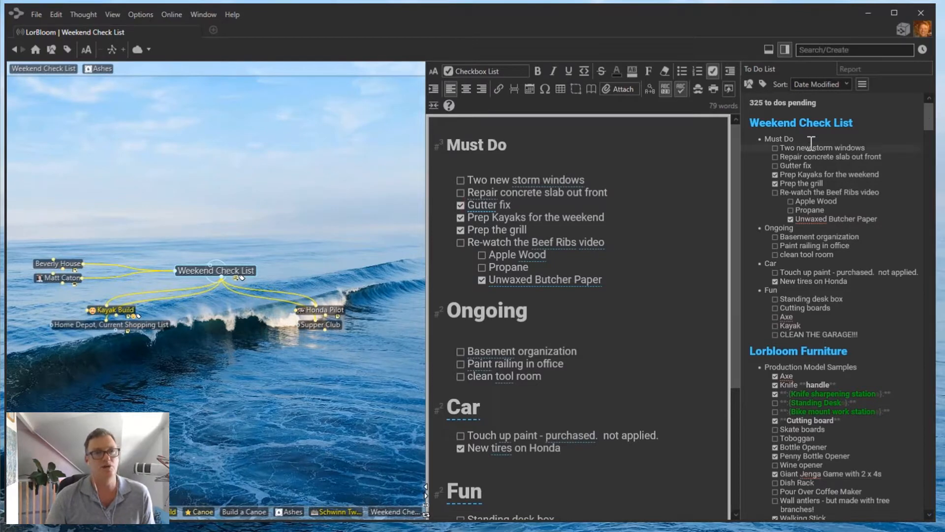
{"action": "left_click", "coordinate": [785, 49]}
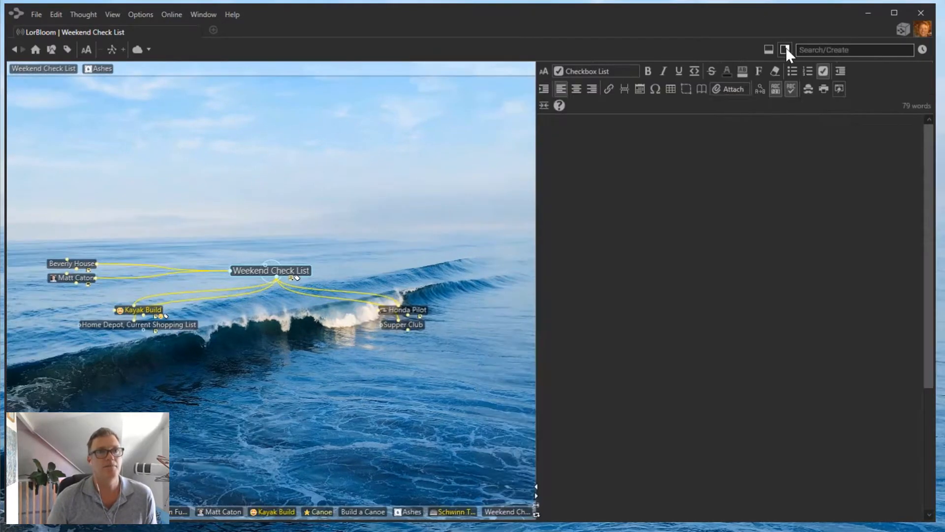
{"action": "left_click", "coordinate": [787, 51]}
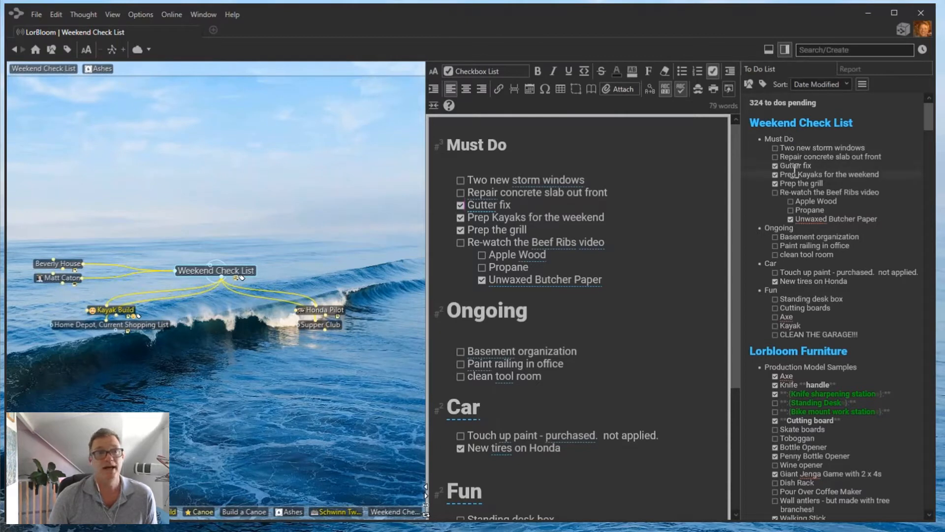
{"action": "left_click", "coordinate": [775, 157]}
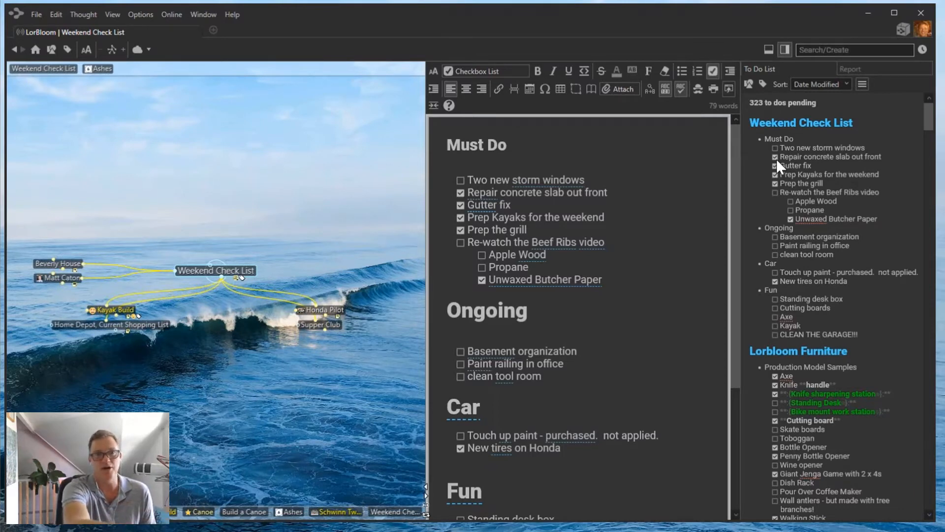
{"action": "scroll", "coordinate": [899, 285], "scroll_direction": "down", "scroll_amount": 10}
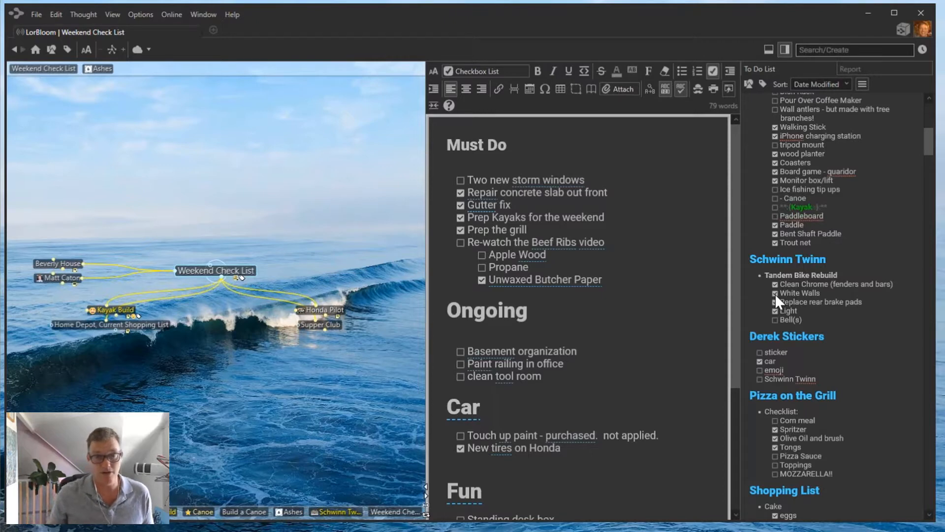
{"action": "scroll", "coordinate": [775, 296], "scroll_direction": "up", "scroll_amount": 12}
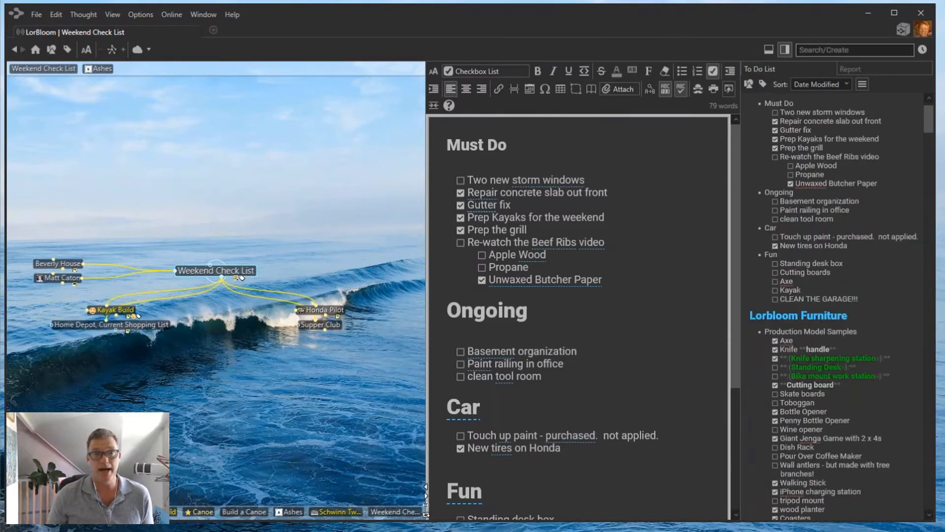
{"action": "scroll", "coordinate": [836, 305], "scroll_direction": "up", "scroll_amount": 3}
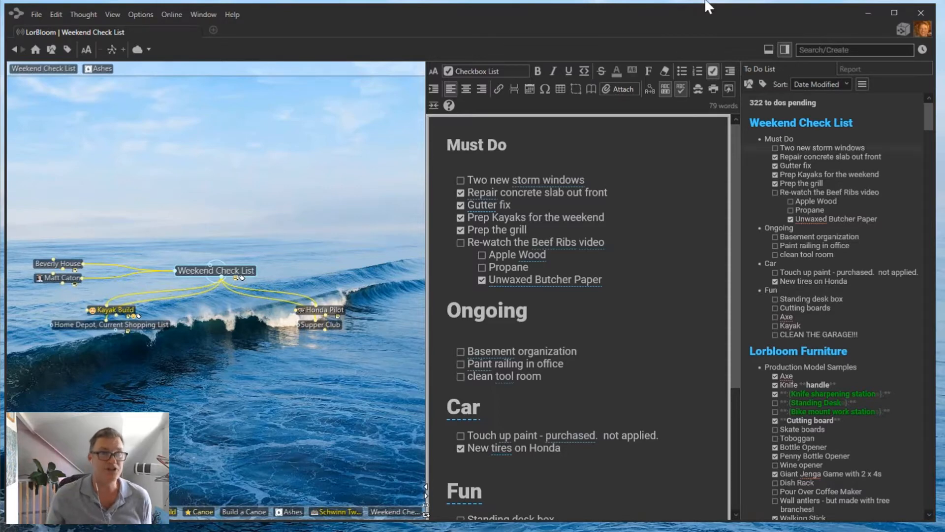
Close the To Do List pane, widen the notes editor, and untick both items again.
{"action": "left_click", "coordinate": [786, 49]}
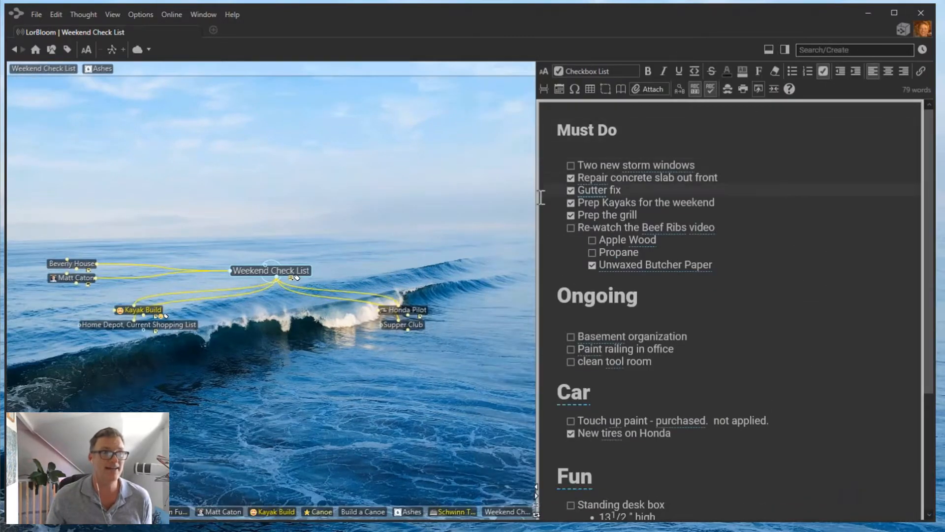
{"action": "left_click_drag", "start_coordinate": [535, 207], "coordinate": [498, 209]}
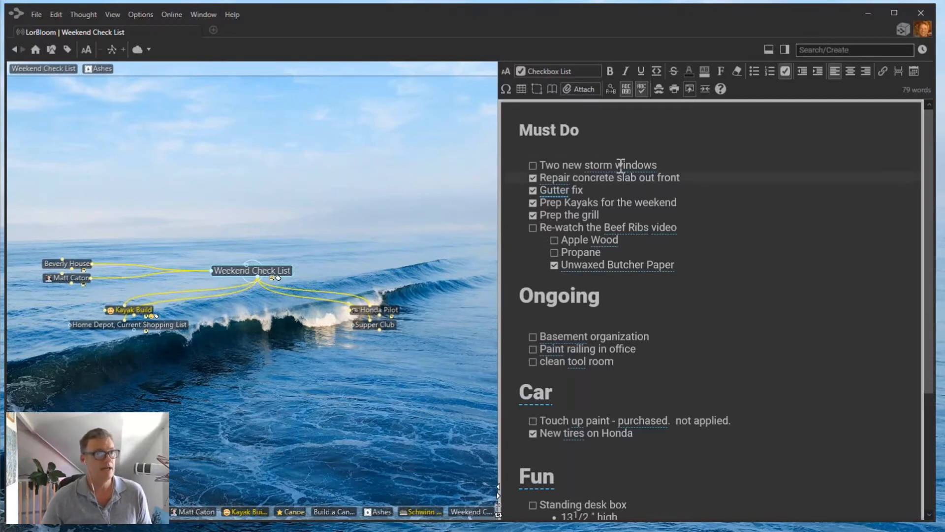
{"action": "left_click", "coordinate": [533, 178]}
{"action": "left_click", "coordinate": [533, 190]}
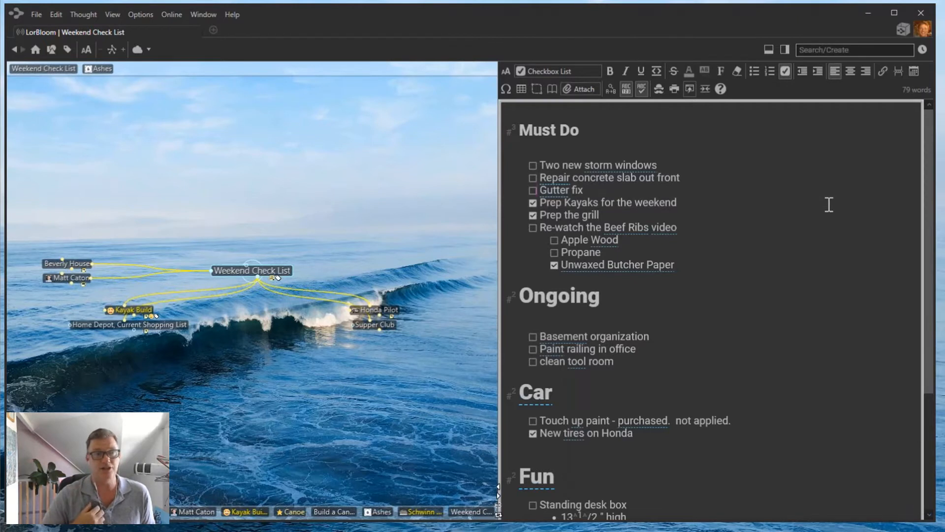
Turn on Check Spelling as You Type, with stray text after 'Two new storm windows' typed and deleted.
{"action": "left_click", "coordinate": [701, 169]}
{"action": "type", "text": "dfgsfgsfh"}
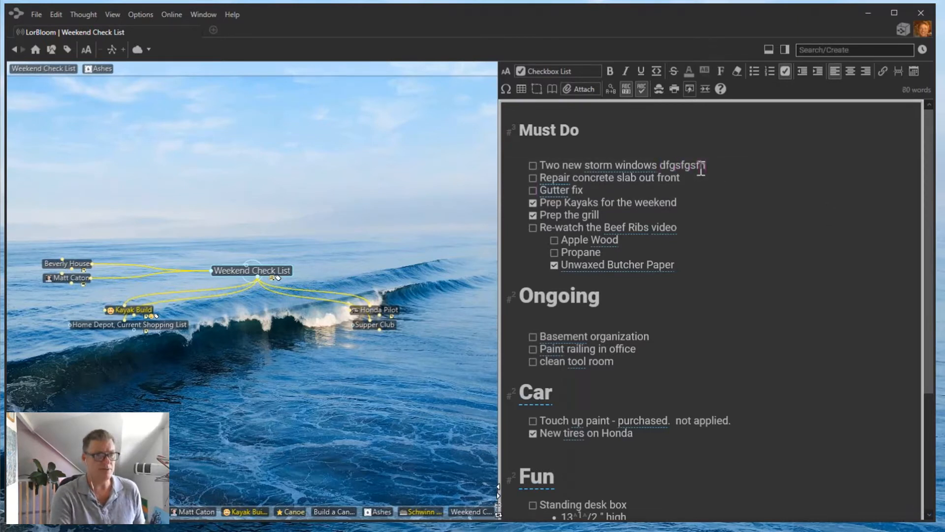
{"action": "left_click", "coordinate": [642, 87]}
{"action": "left_click_drag", "start_coordinate": [717, 164], "coordinate": [660, 164]}
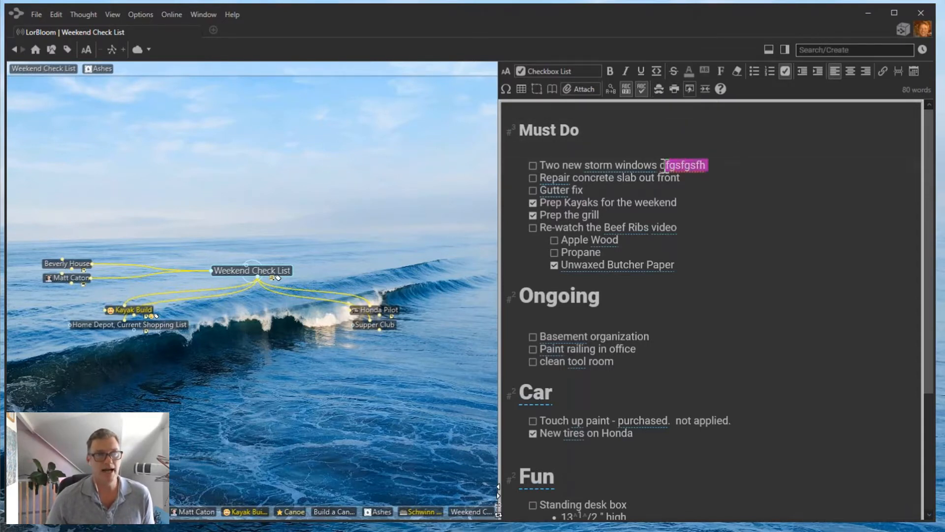
{"action": "key", "text": "Delete"}
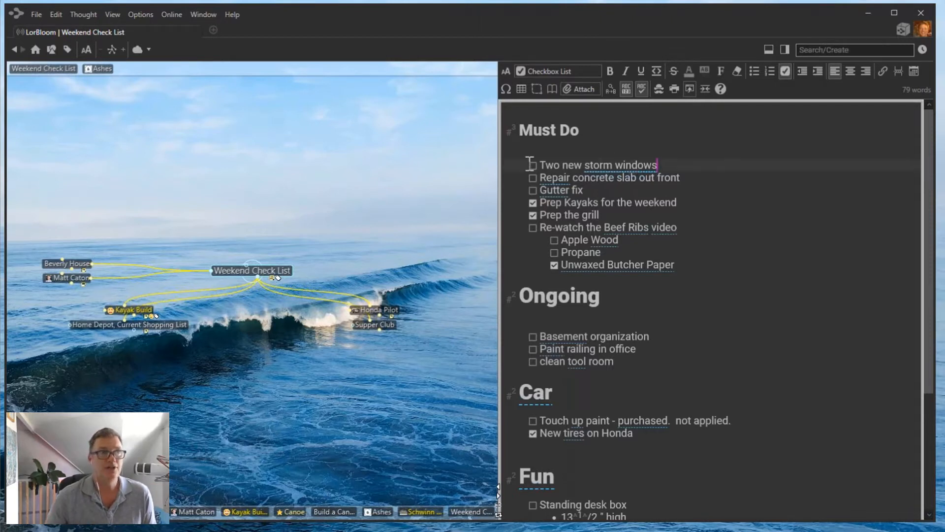
Activate the Storm Windows thought from the 'storm windows' mention in the note.
{"action": "right_click", "coordinate": [635, 165]}
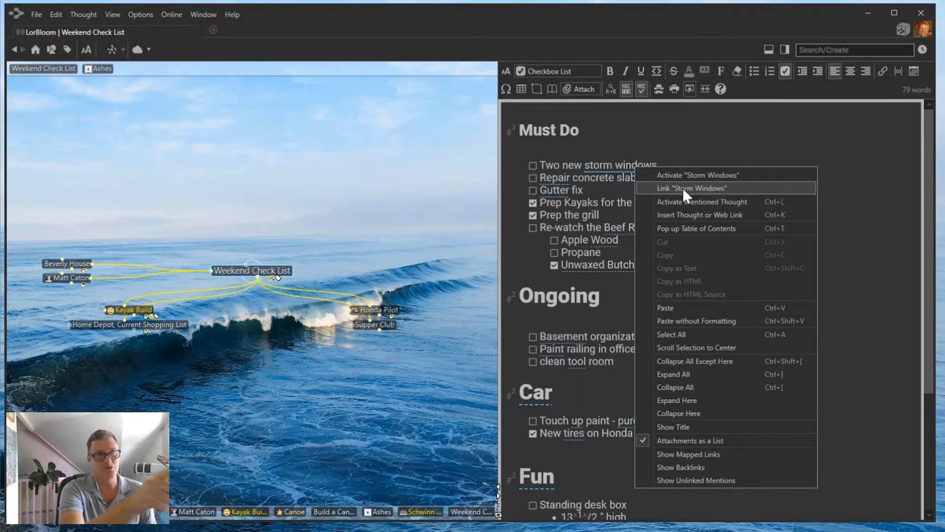
{"action": "left_click", "coordinate": [699, 174]}
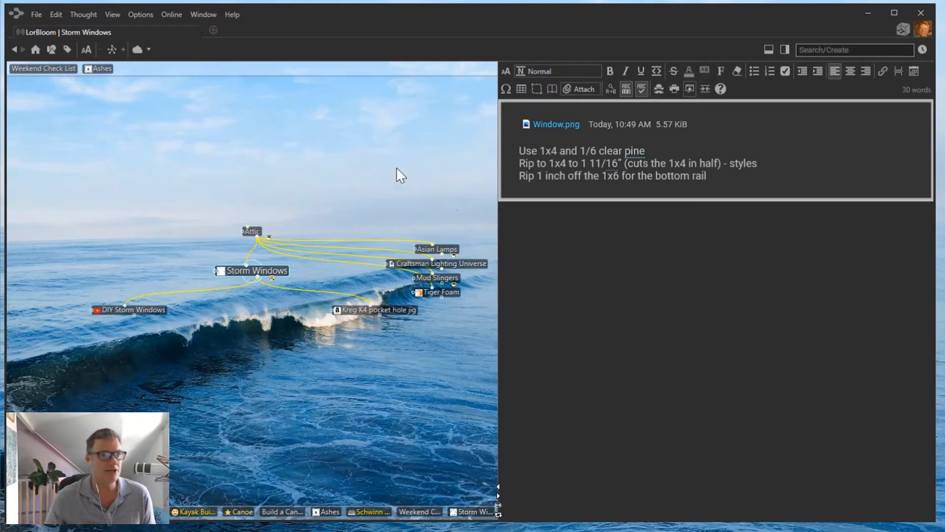
Make DIY Storm Windows the active thought from the plex.
{"action": "mouse_move", "coordinate": [222, 271]}
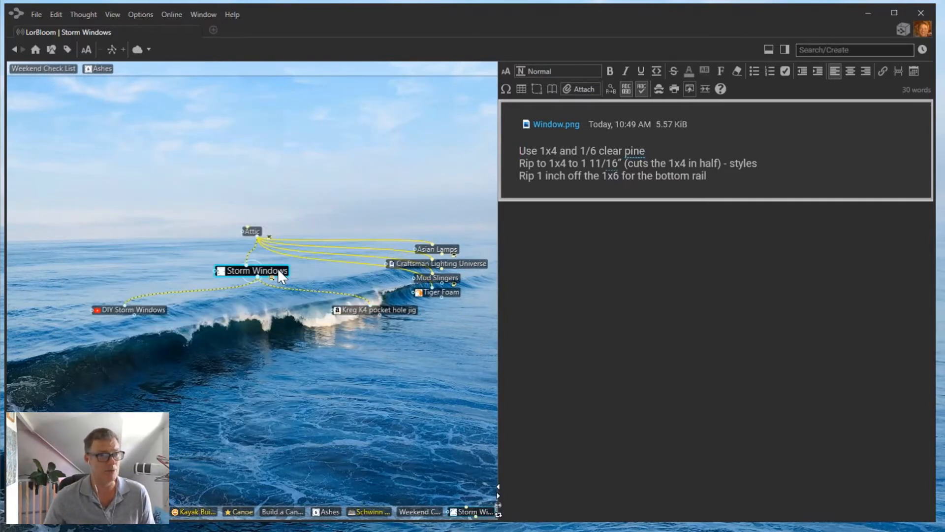
{"action": "left_click", "coordinate": [154, 311]}
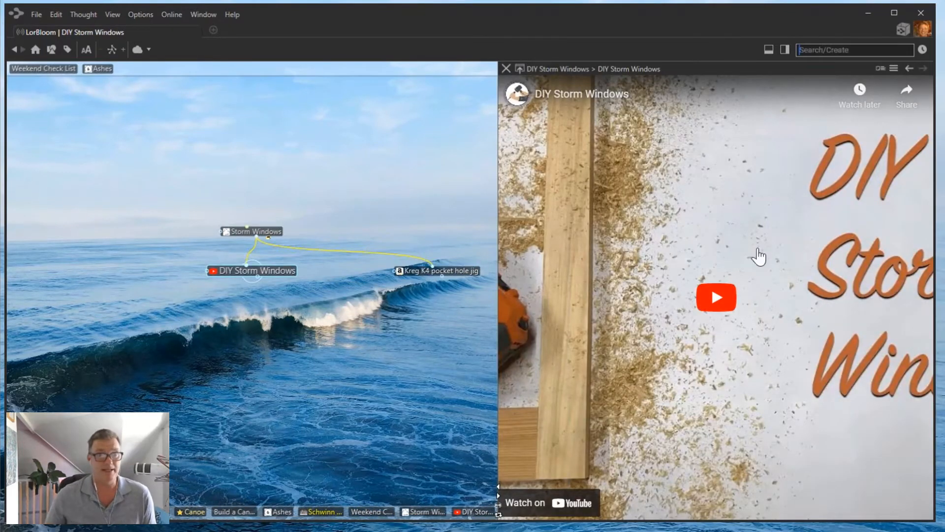
Play and pause the DIY Storm Windows video, then activate Kreg K4 pocket hole jig.
{"action": "left_click", "coordinate": [717, 297]}
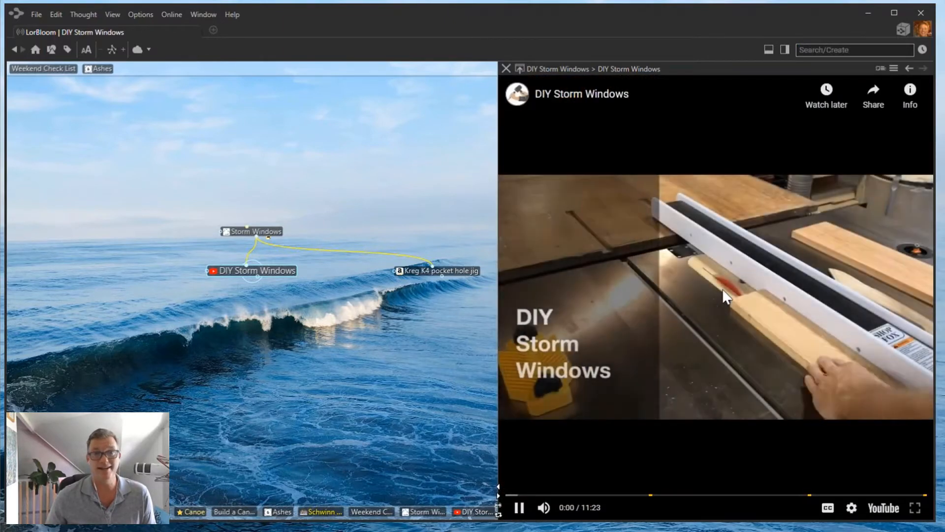
{"action": "left_click", "coordinate": [519, 507]}
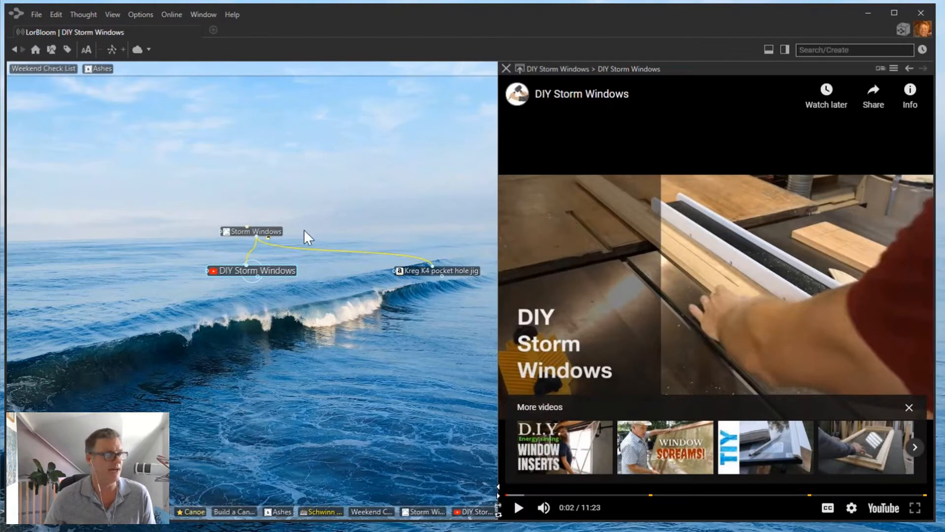
{"action": "left_click", "coordinate": [445, 270]}
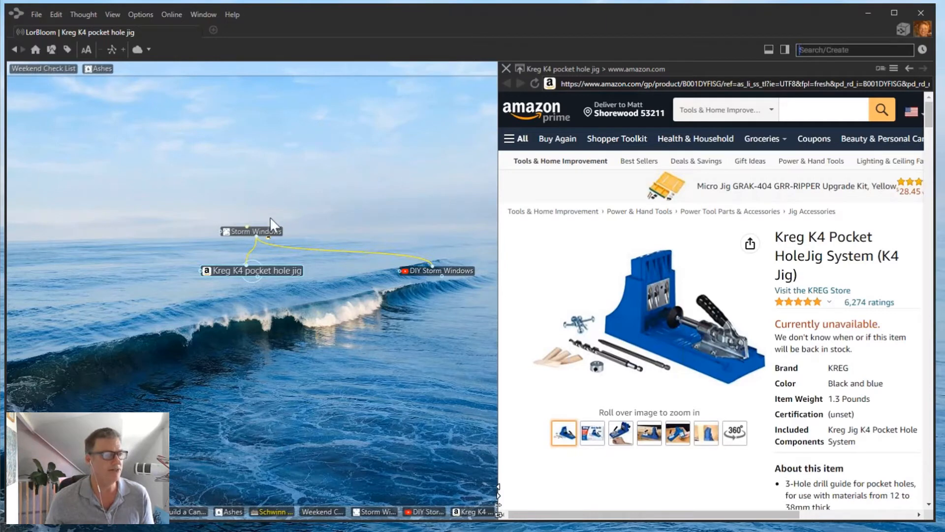
Navigate through Storm Windows and its Attic parent back to the Storm Windows thought.
{"action": "left_click", "coordinate": [261, 232]}
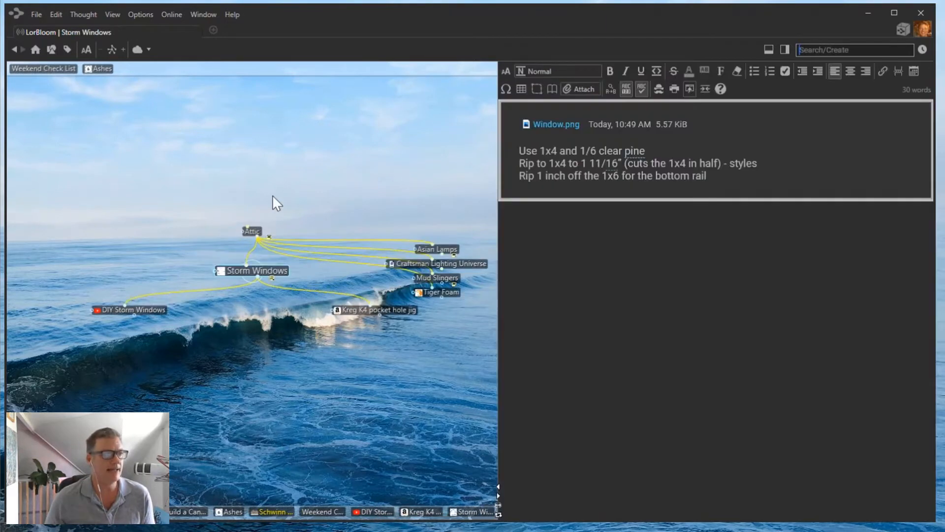
{"action": "left_click", "coordinate": [252, 232]}
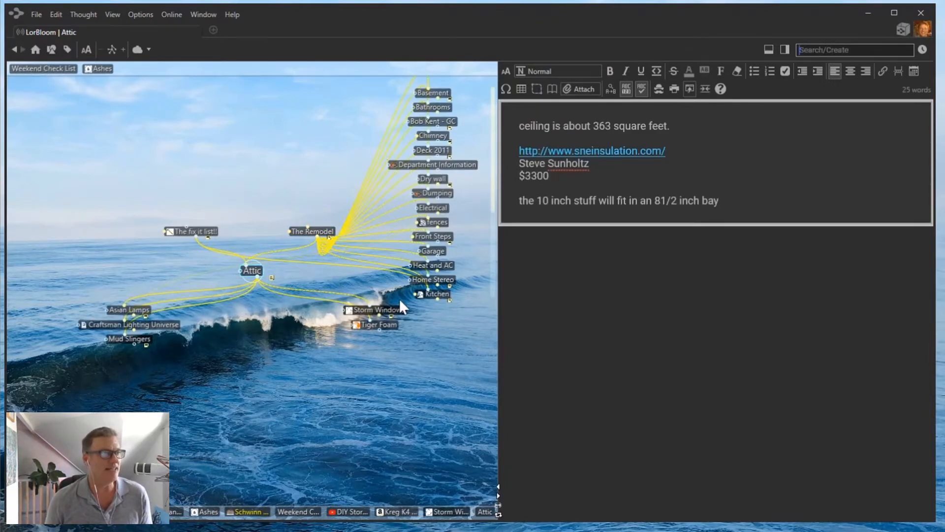
{"action": "left_click", "coordinate": [392, 311]}
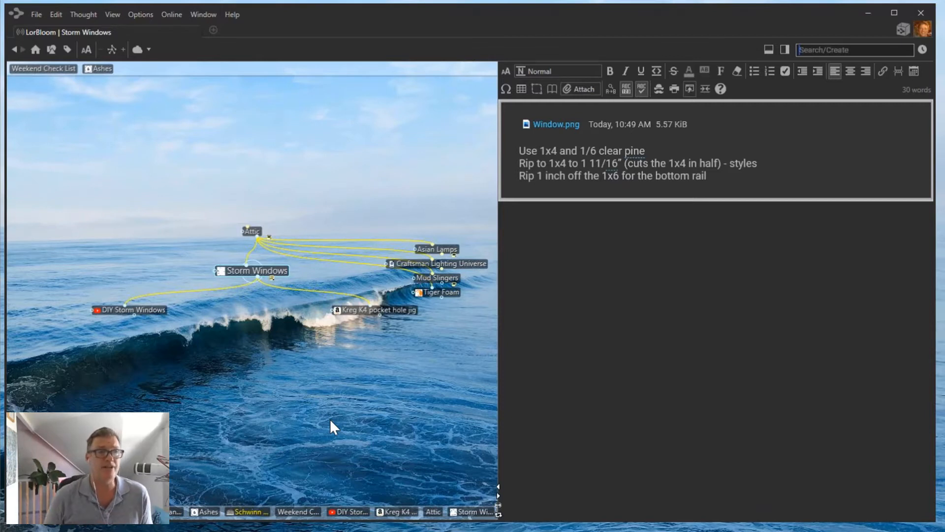
Select the three Storm Windows note lines, then go to the pinned Weekend Check List thought.
{"action": "left_click_drag", "start_coordinate": [719, 179], "coordinate": [514, 146]}
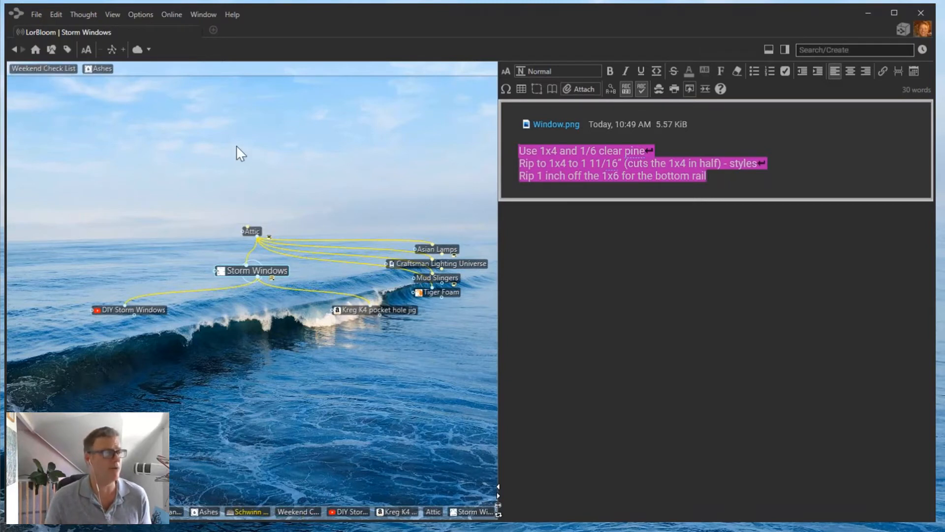
{"action": "left_click", "coordinate": [27, 69]}
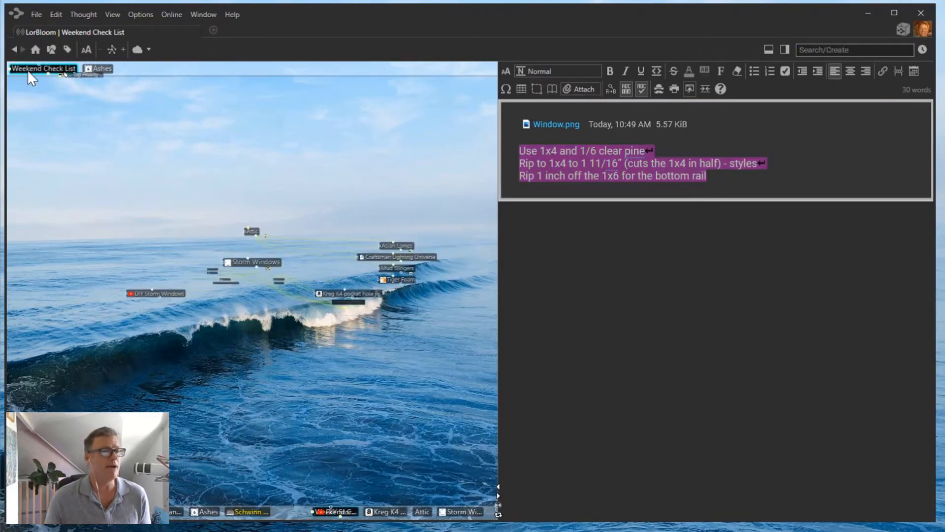
Add a main-level 'Schwinn Twinn' checkbox item after Unwaxed Butcher Paper in Must Do.
{"action": "left_click", "coordinate": [699, 270]}
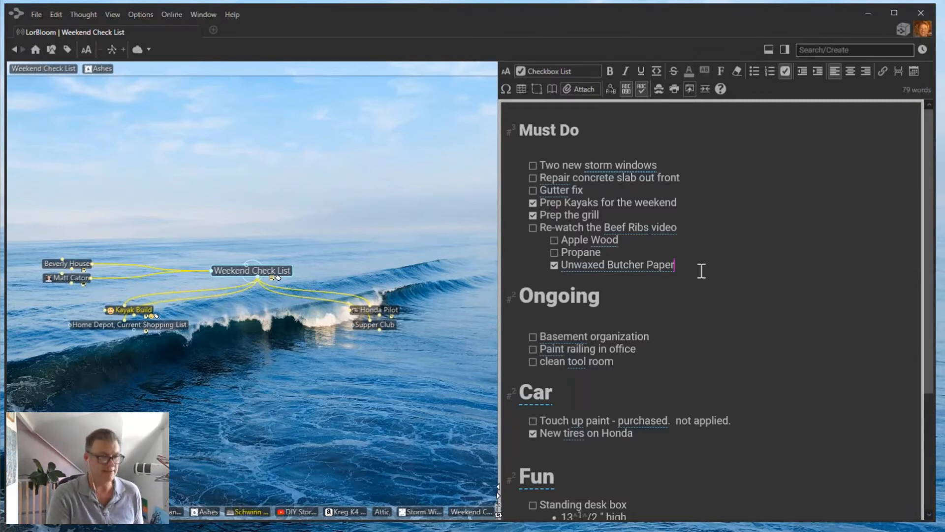
{"action": "key", "text": "Return"}
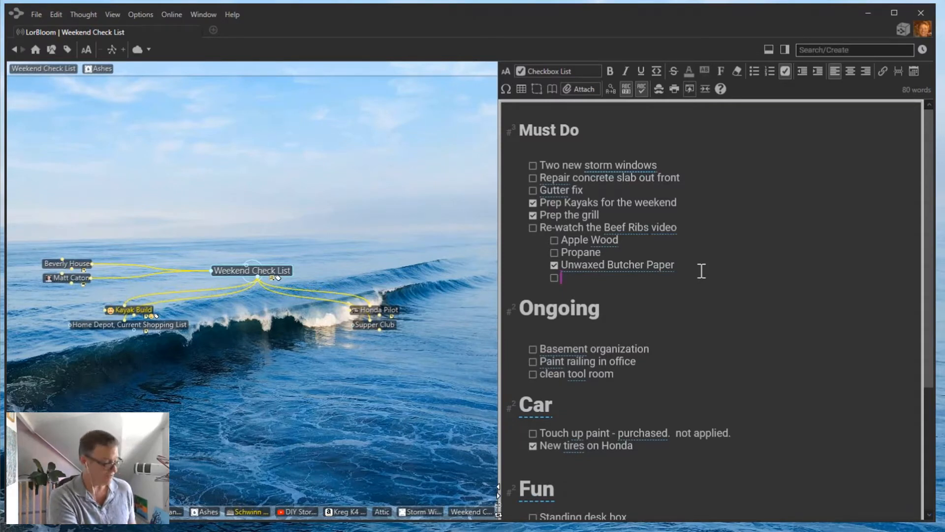
{"action": "key", "text": "shift+Tab"}
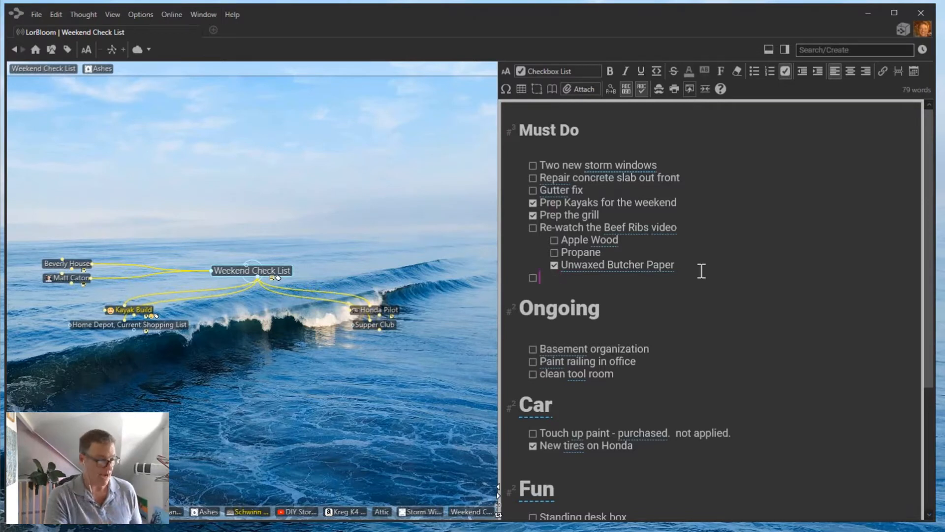
{"action": "type", "text": "Sc"}
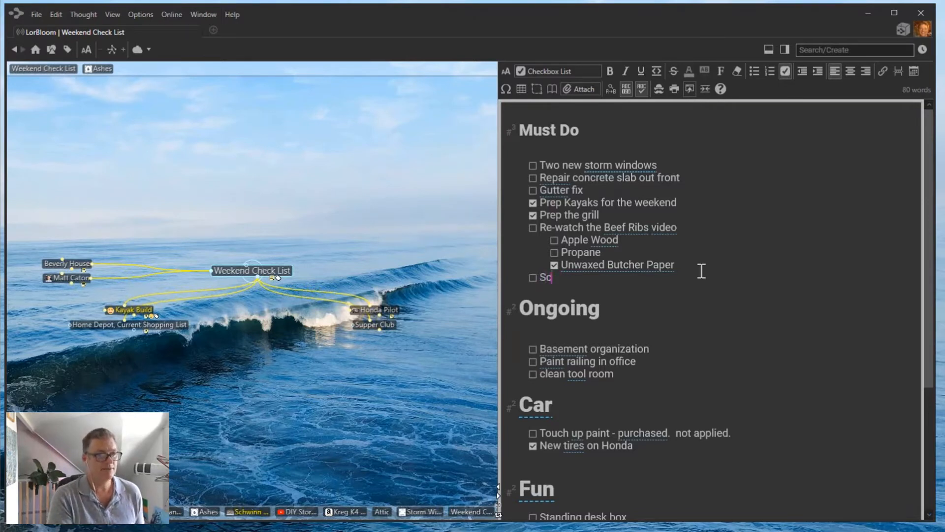
{"action": "type", "text": "hwinn Twinn"}
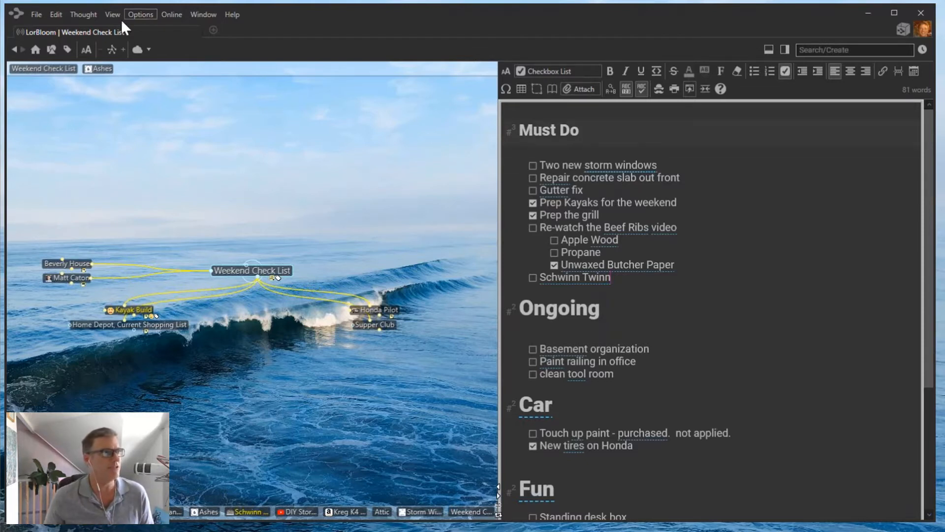
Confirm Notes Editor preferences keep mentioned thought names on Show all, then close Preferences.
{"action": "left_click", "coordinate": [139, 14]}
{"action": "left_click", "coordinate": [174, 132]}
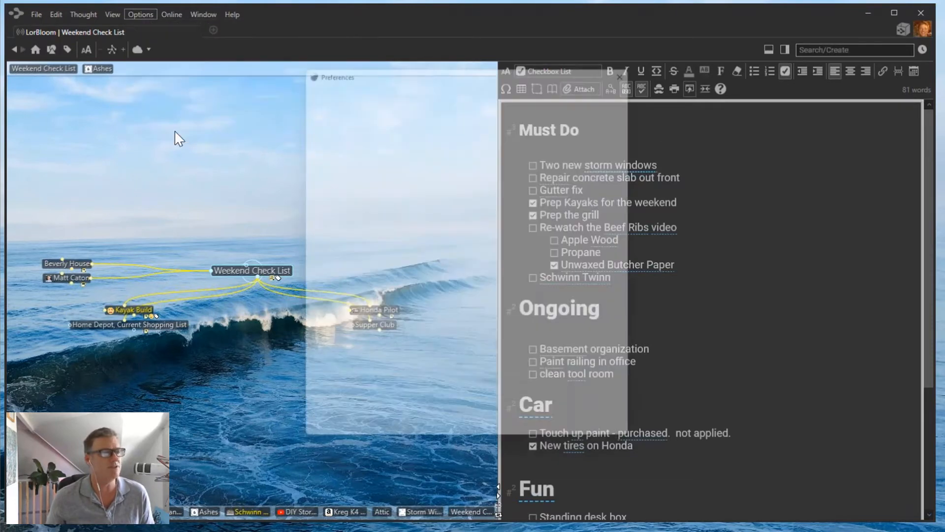
{"action": "left_click", "coordinate": [435, 77]}
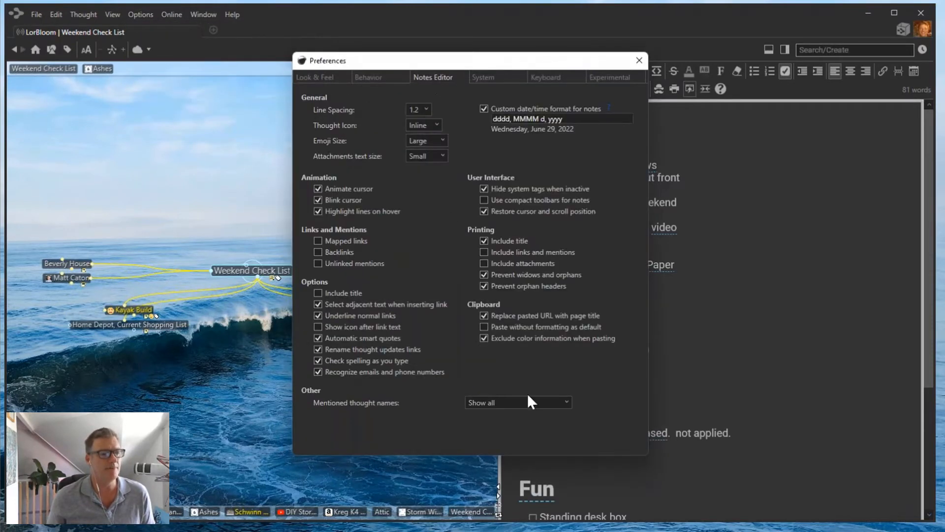
{"action": "left_click", "coordinate": [566, 402]}
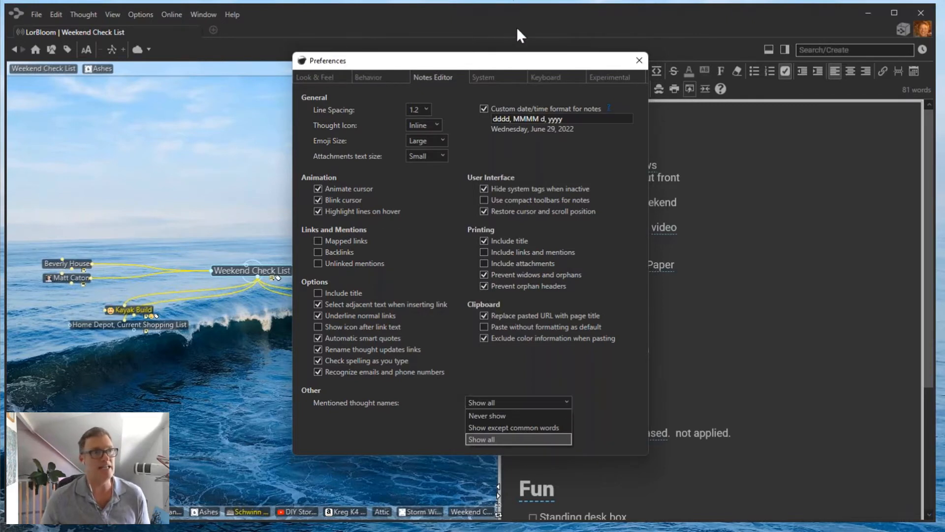
{"action": "left_click", "coordinate": [497, 64]}
{"action": "left_click_drag", "start_coordinate": [474, 63], "coordinate": [339, 55]}
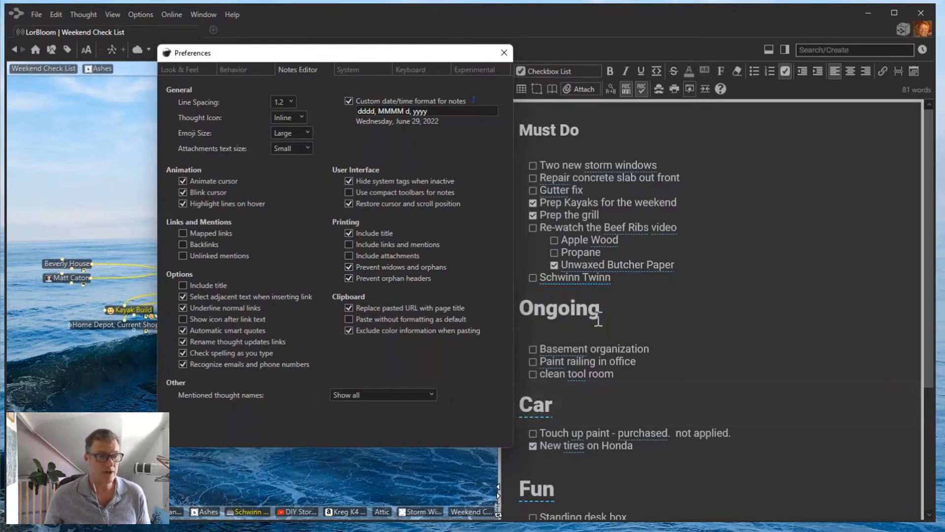
{"action": "left_click", "coordinate": [508, 53]}
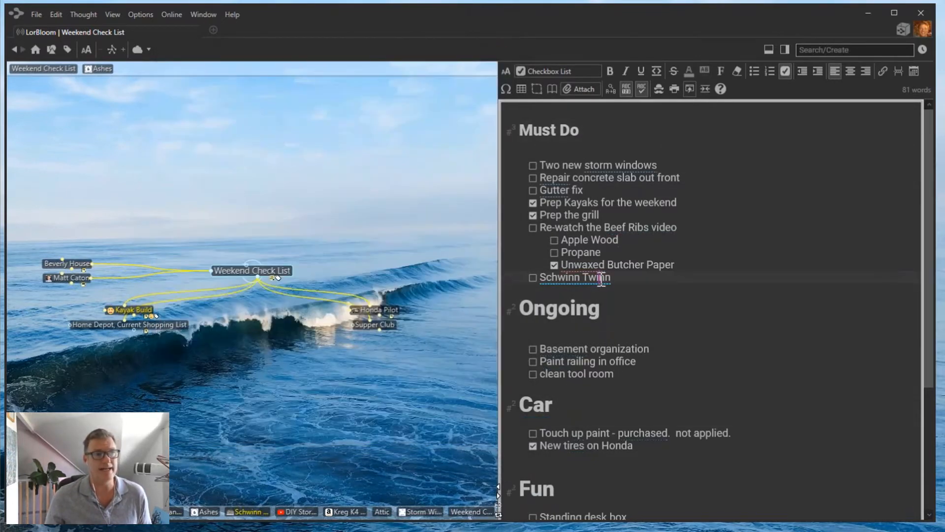
Activate the Schwinn Twinn thought from its mention in the checklist.
{"action": "right_click", "coordinate": [607, 276]}
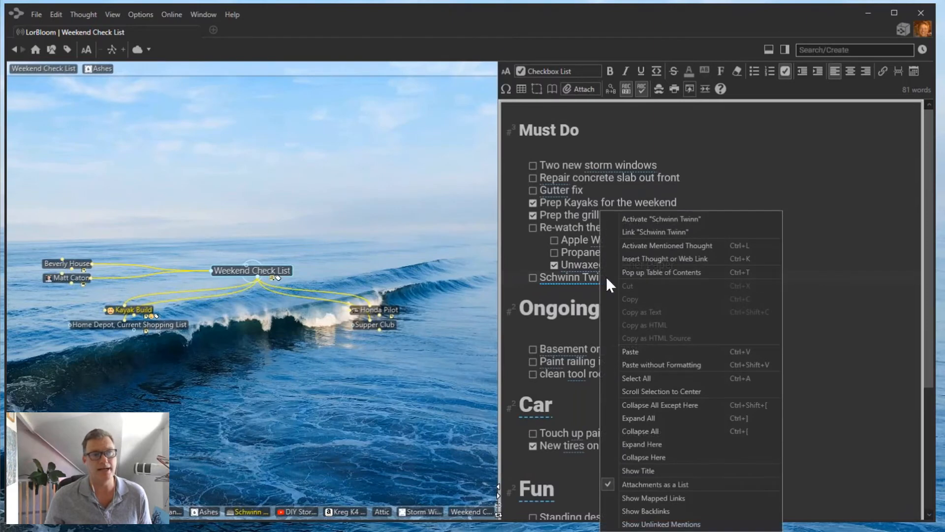
{"action": "left_click", "coordinate": [686, 218]}
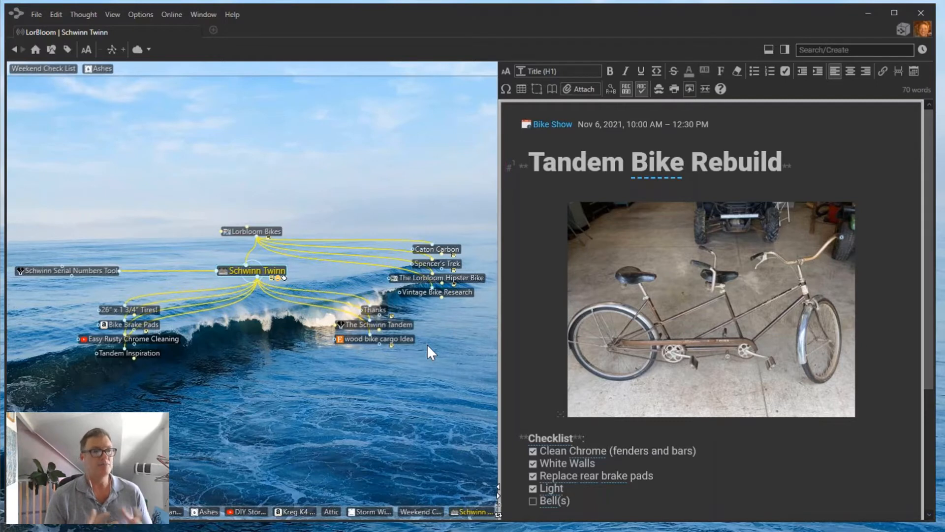
Delete the Schwinn Twinn line from the Weekend Check List's Must Do checklist.
{"action": "left_click", "coordinate": [52, 70]}
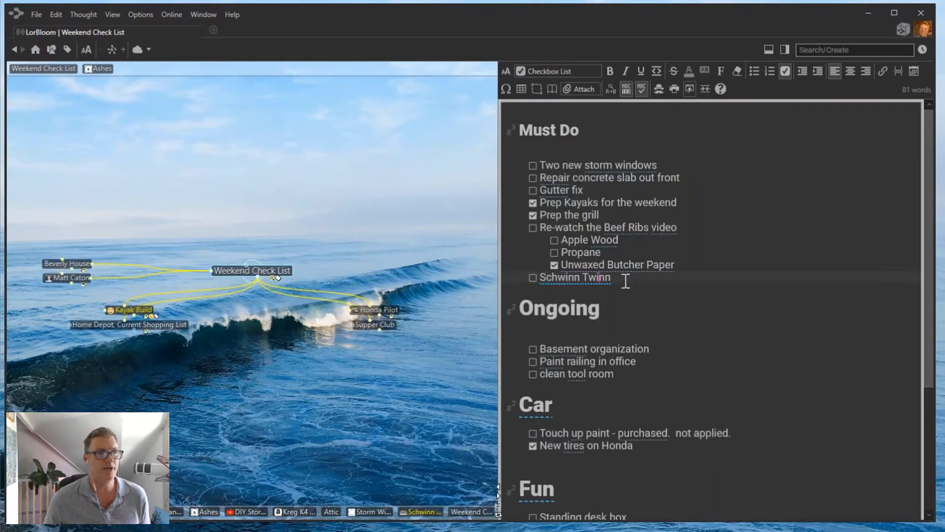
{"action": "key", "text": "Delete"}
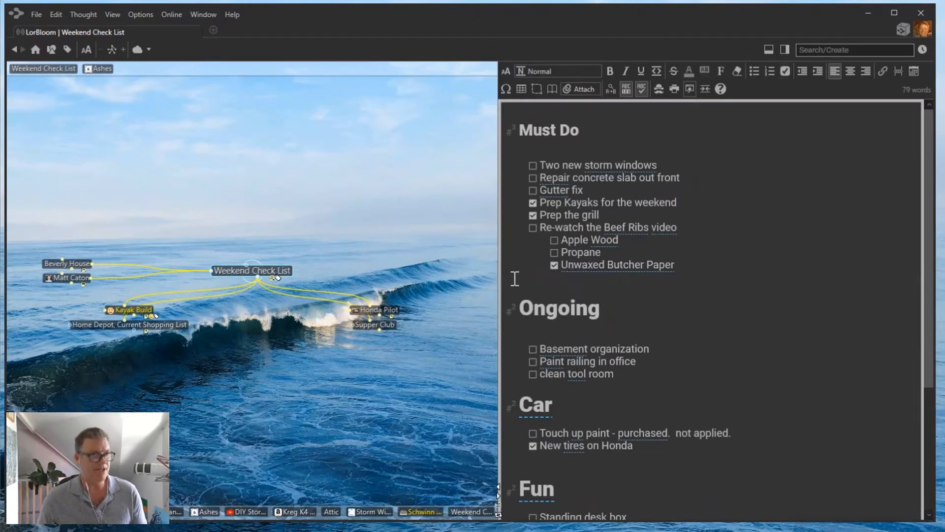
{"action": "left_click", "coordinate": [830, 50]}
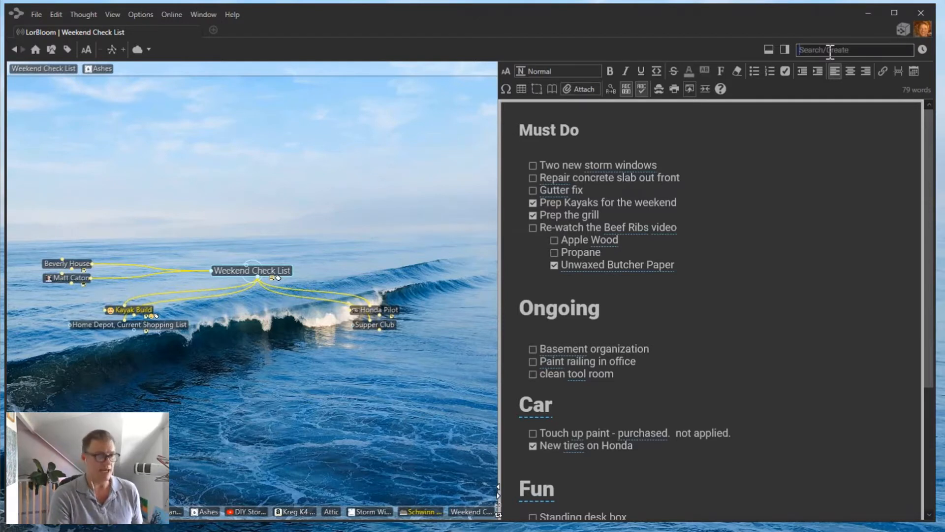
Search for 'schwinn' and open Schwinn Twinn from the matching thoughts.
{"action": "type", "text": "schwinn"}
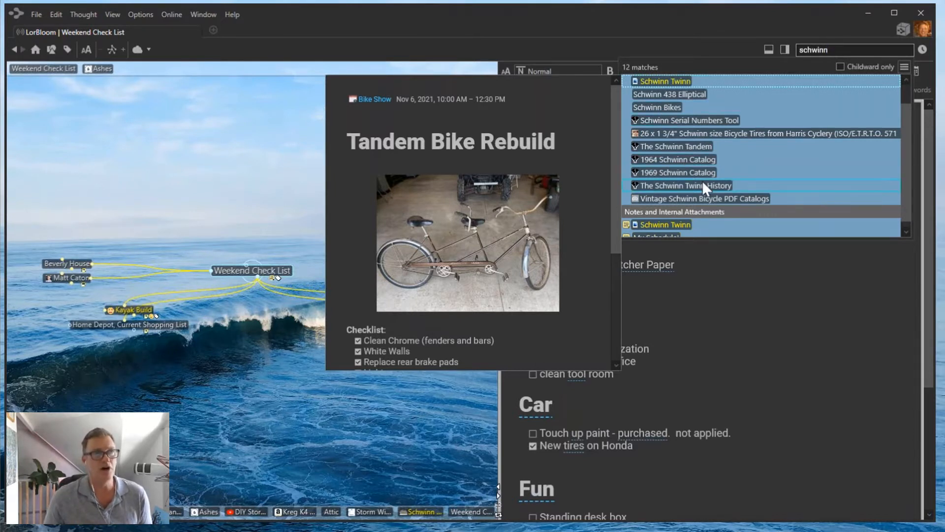
{"action": "mouse_move", "coordinate": [703, 182]}
{"action": "scroll", "coordinate": [703, 183], "scroll_direction": "down", "scroll_amount": 1}
{"action": "scroll", "coordinate": [703, 182], "scroll_direction": "up", "scroll_amount": 1}
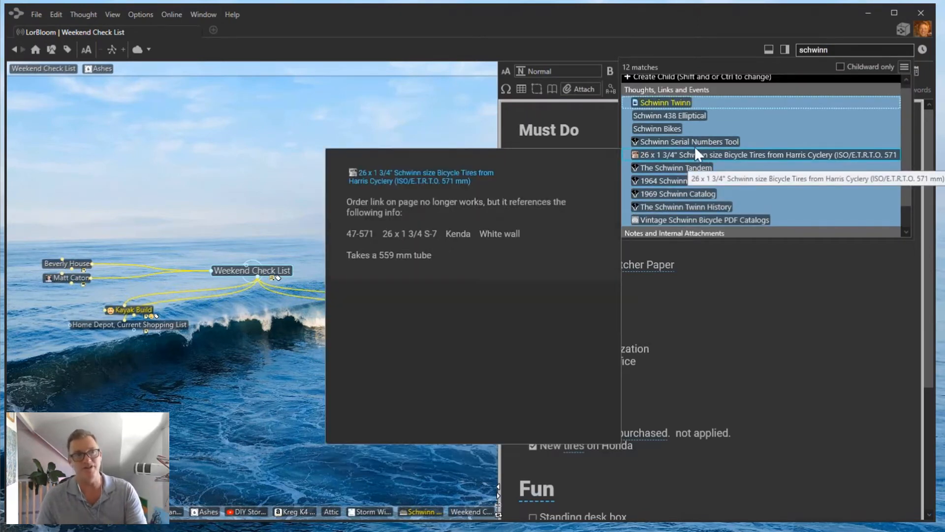
{"action": "mouse_move", "coordinate": [790, 104]}
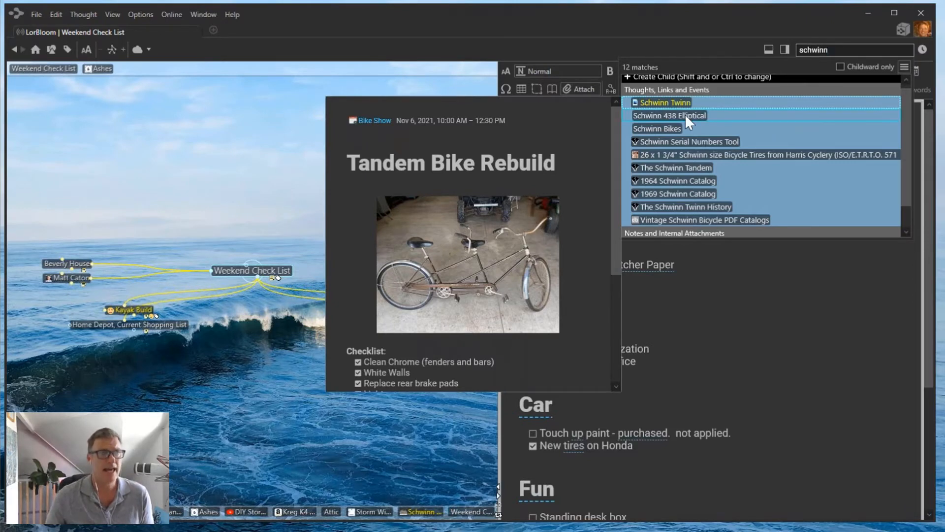
{"action": "left_click", "coordinate": [660, 104]}
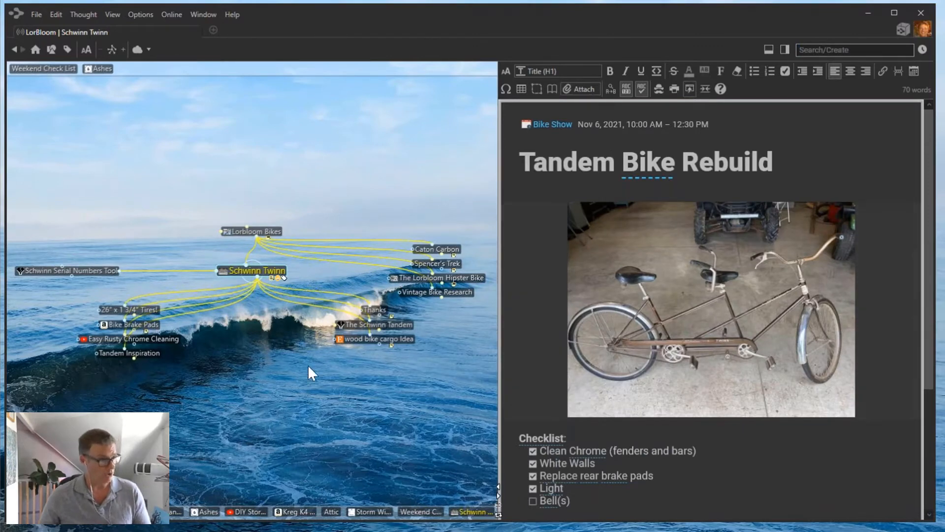
Activate the Lorbloom Bikes thought above Schwinn Twinn in the plex.
{"action": "left_click", "coordinate": [251, 230]}
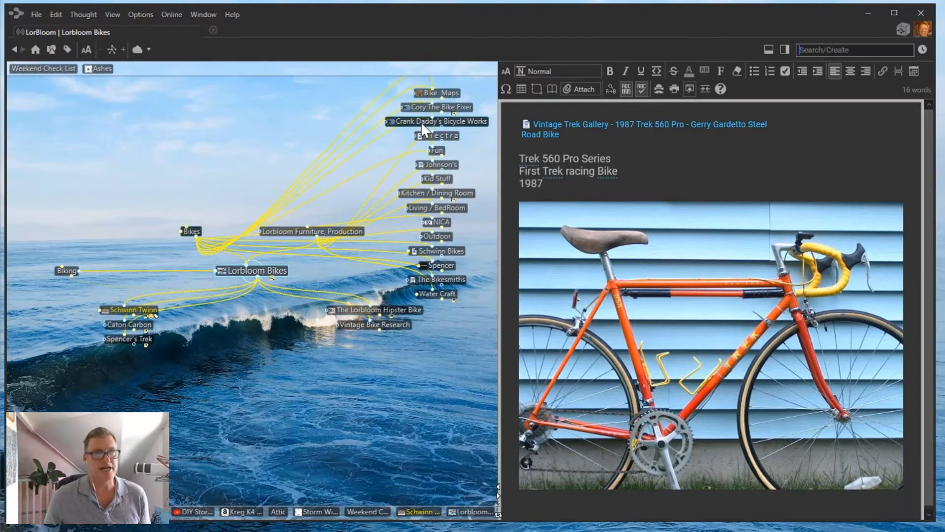
Replace the 'schwinn' search with 'penny farthing', which finds no existing thought.
{"action": "type", "text": "schwinn"}
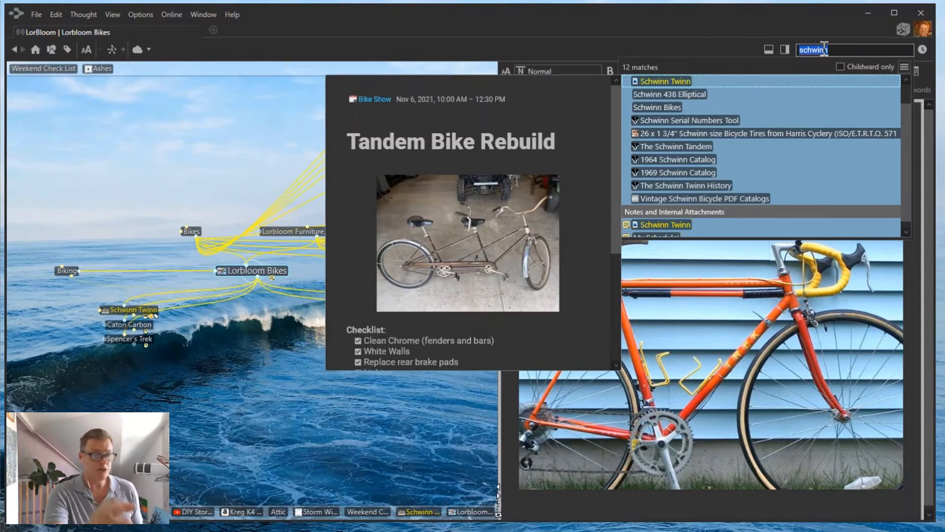
{"action": "type", "text": "penny"}
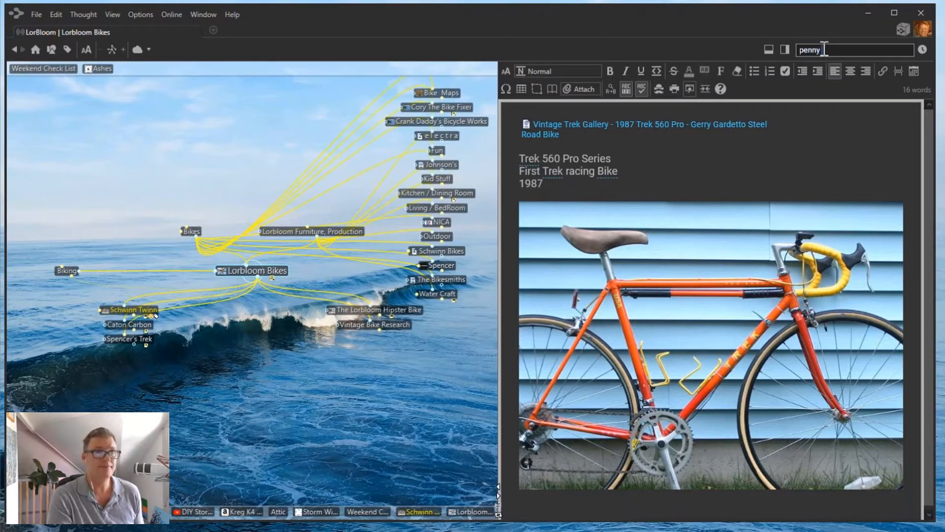
{"action": "type", "text": " farthing"}
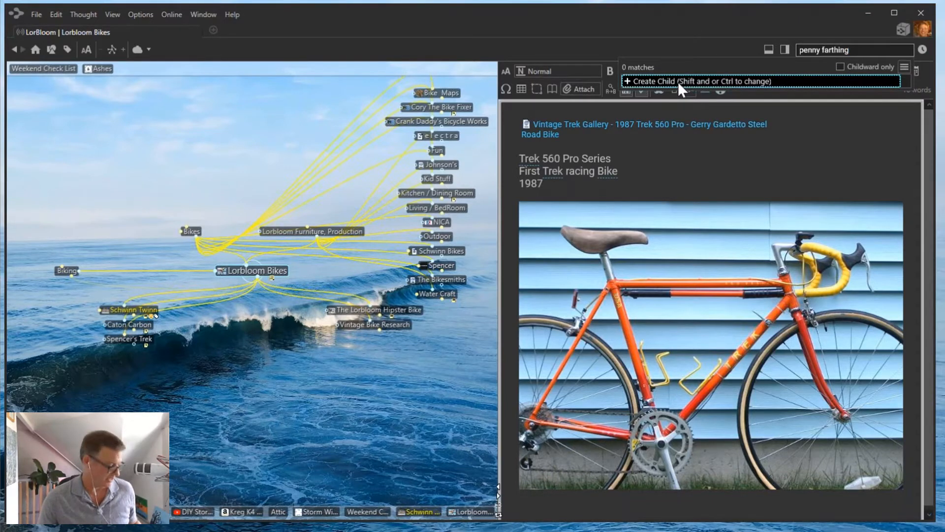
Create 'Penny Farthing' as a child thought, not a jump, of Lorbloom Bikes.
{"action": "key", "text": "ctrl"}
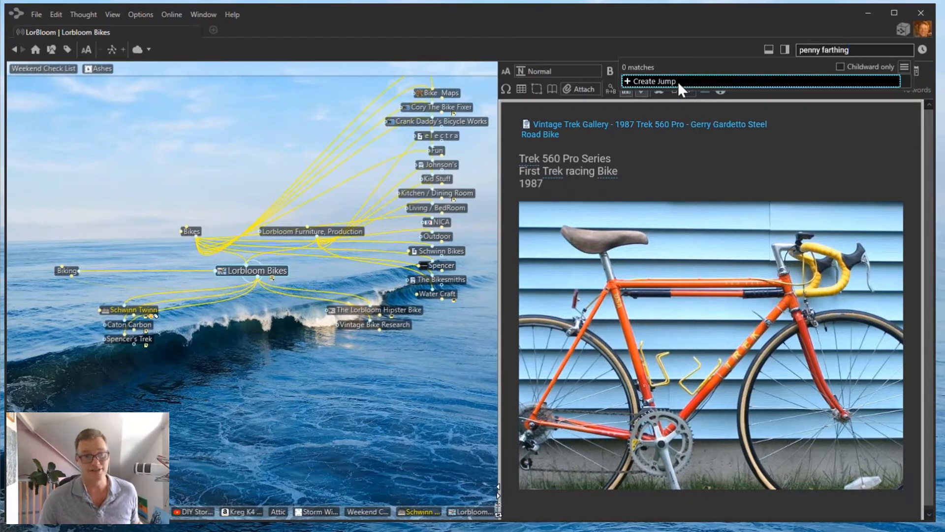
{"action": "key", "text": "ctrl"}
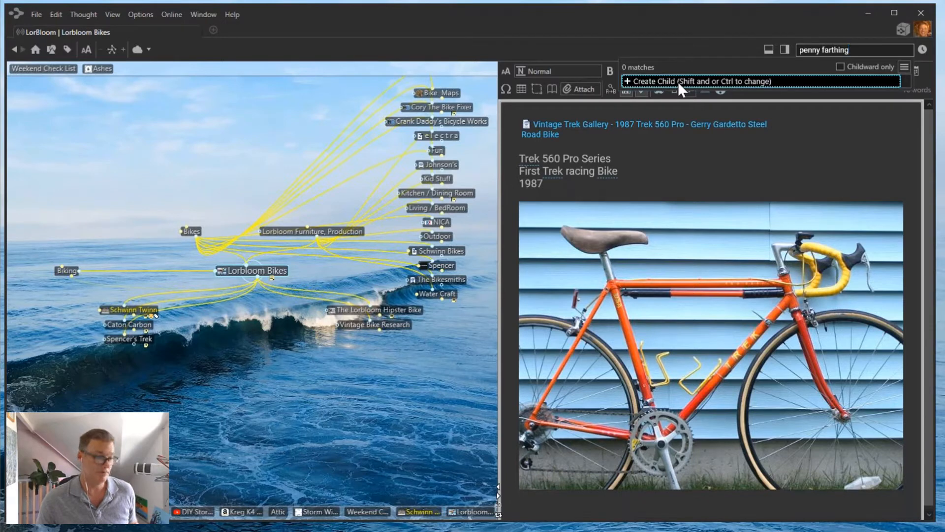
{"action": "key", "text": "ctrl"}
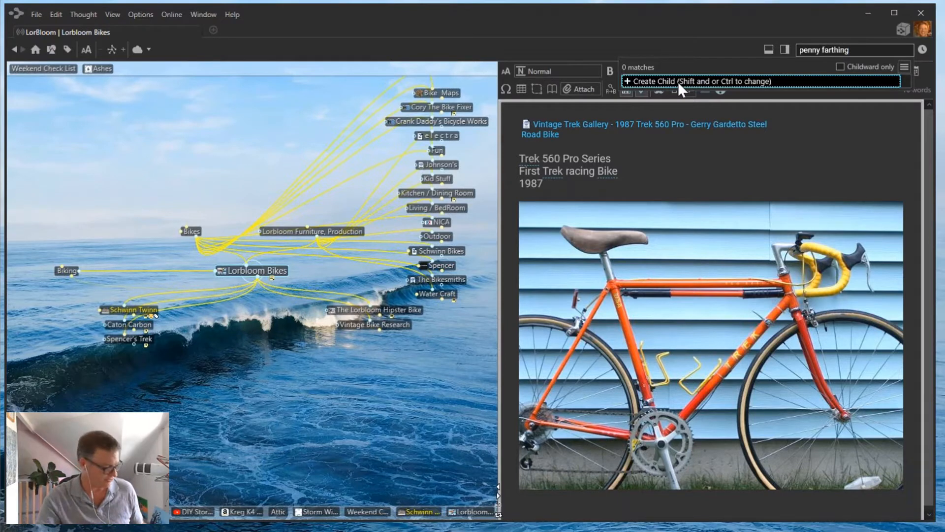
{"action": "key", "text": "ctrl"}
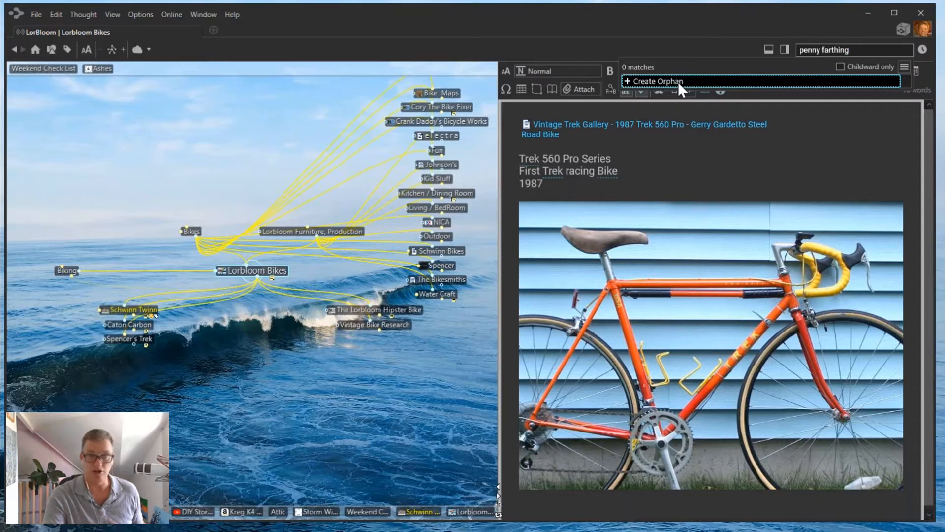
{"action": "key", "text": "ctrl"}
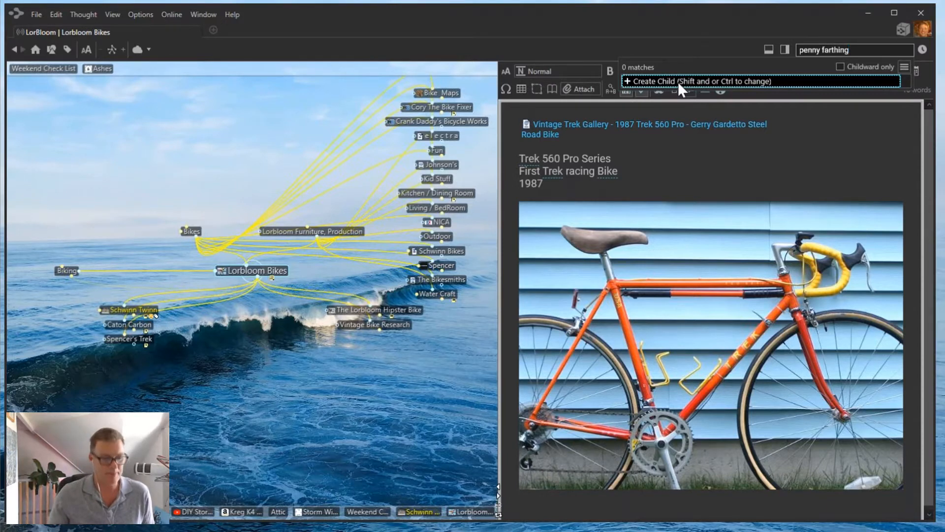
{"action": "key", "text": "Return"}
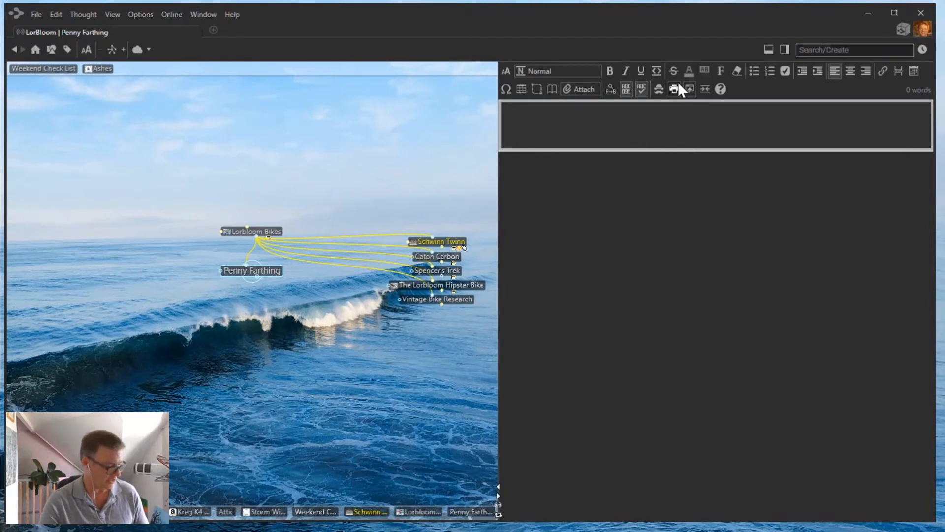
Submit a Penny Farthing web search from Options > Web Search, keeping Bing as the engine.
{"action": "left_click", "coordinate": [678, 82]}
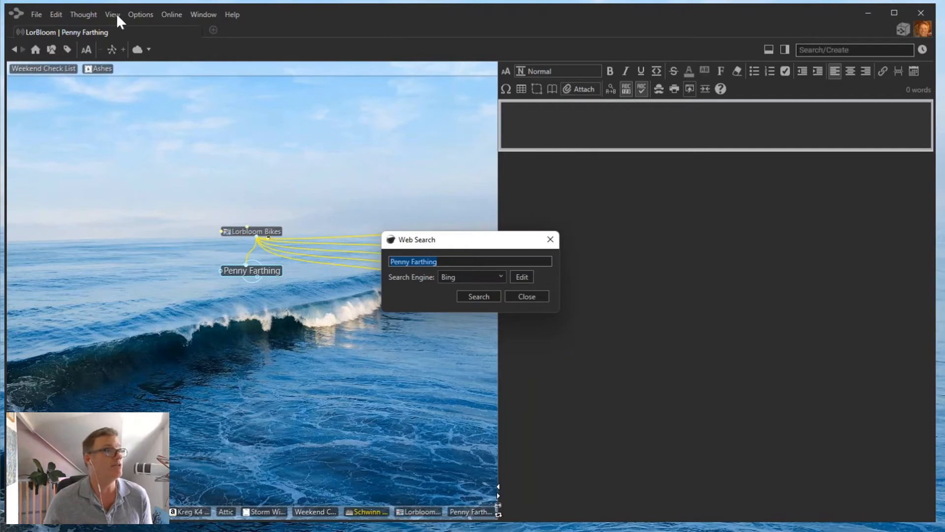
{"action": "left_click", "coordinate": [541, 234]}
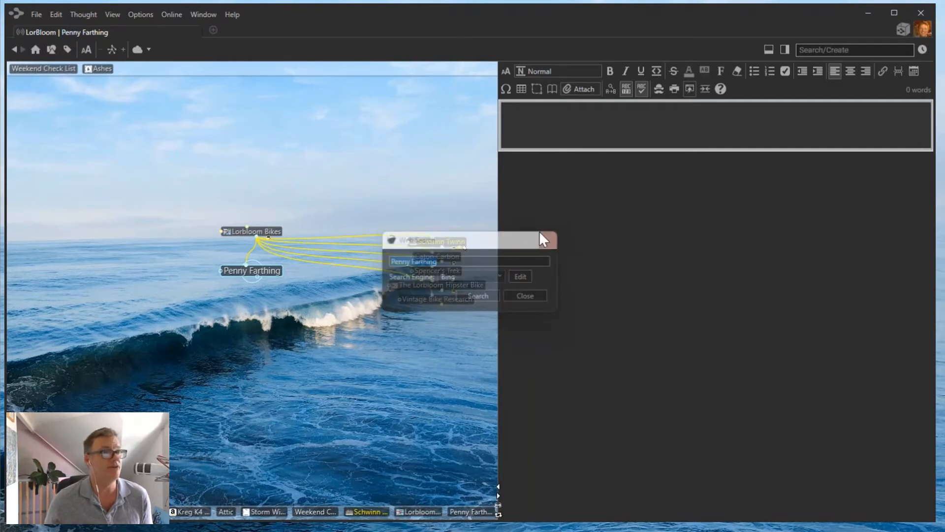
{"action": "left_click", "coordinate": [141, 14]}
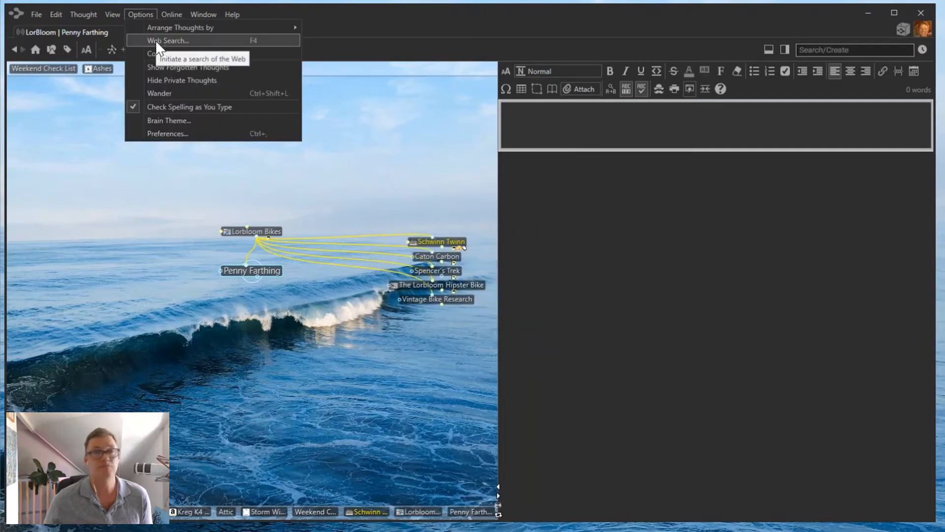
{"action": "left_click", "coordinate": [155, 40]}
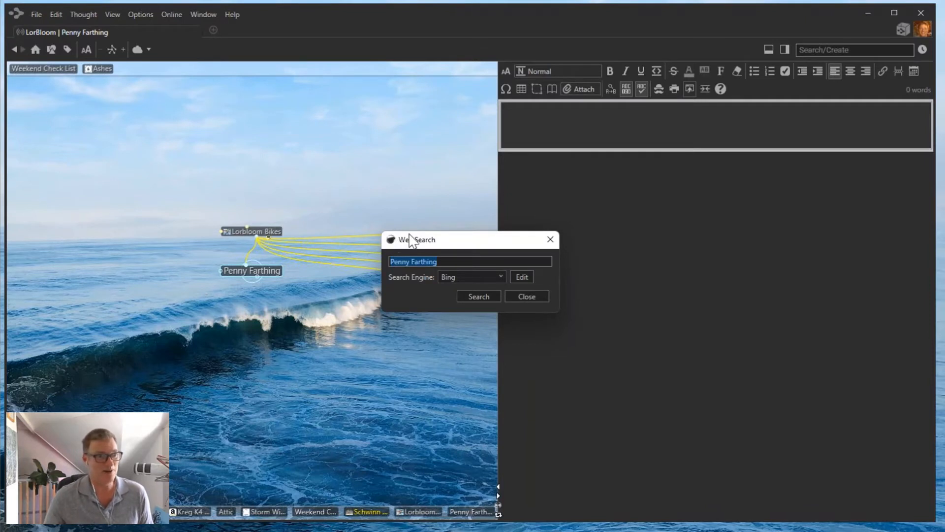
{"action": "left_click", "coordinate": [504, 276]}
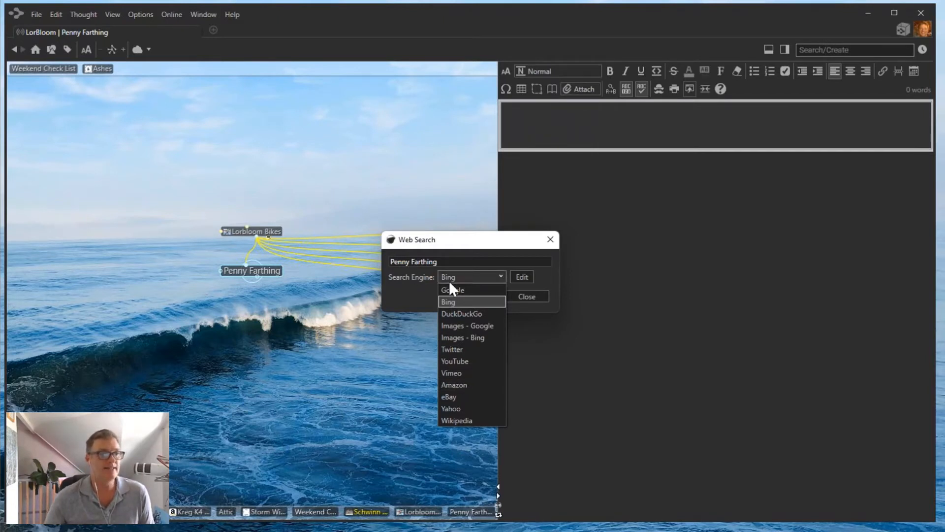
{"action": "left_click", "coordinate": [549, 307]}
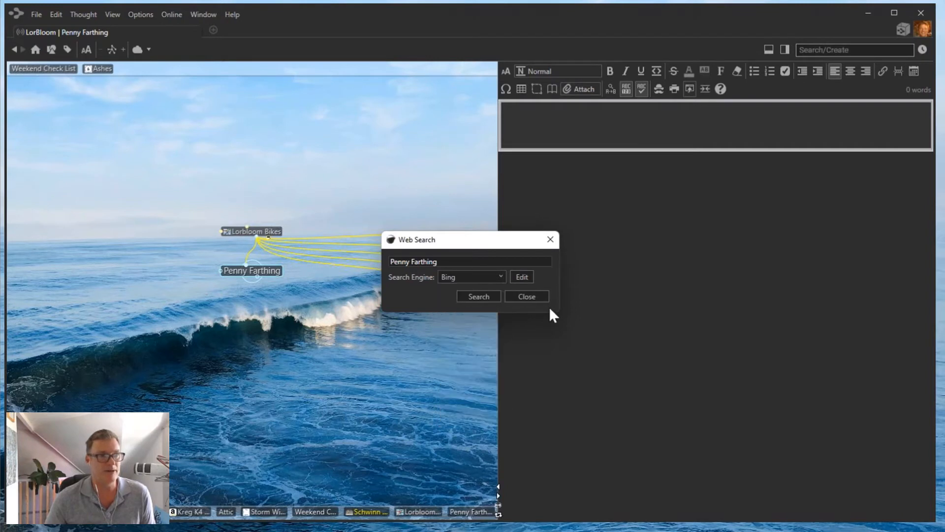
{"action": "left_click", "coordinate": [477, 296]}
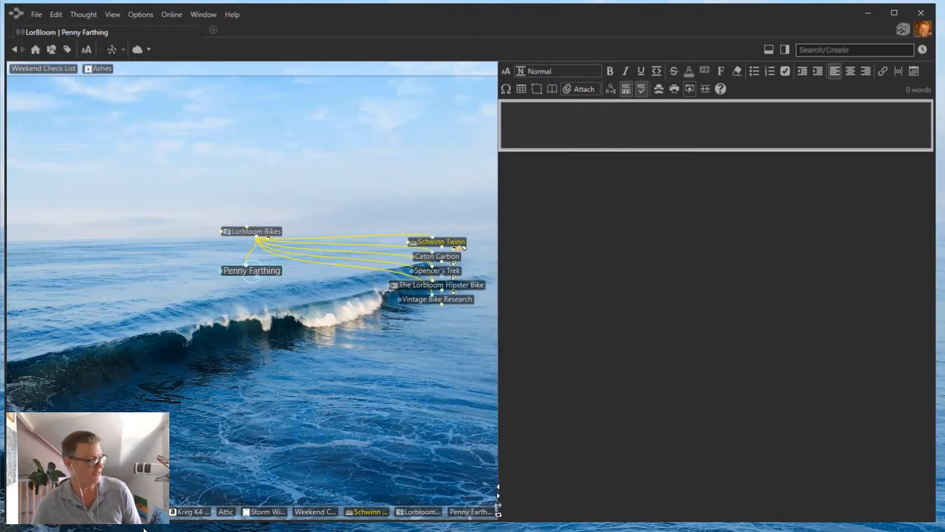
Place Chrome beside TheBrain and attach the Penny-farthing Wikipedia result to Penny Farthing.
{"action": "left_click_drag", "start_coordinate": [611, 531], "coordinate": [503, 46]}
{"action": "scroll", "coordinate": [750, 352], "scroll_direction": "down", "scroll_amount": 6}
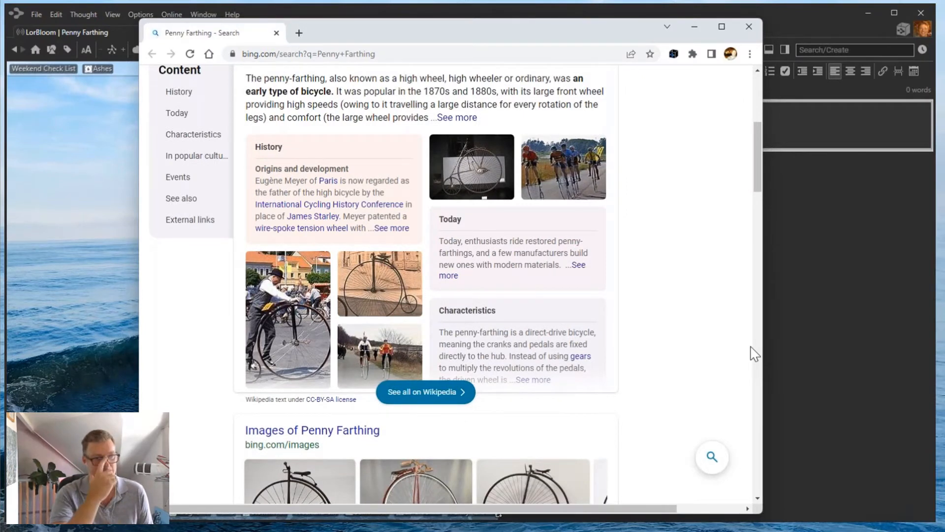
{"action": "scroll", "coordinate": [551, 250], "scroll_direction": "up", "scroll_amount": 3}
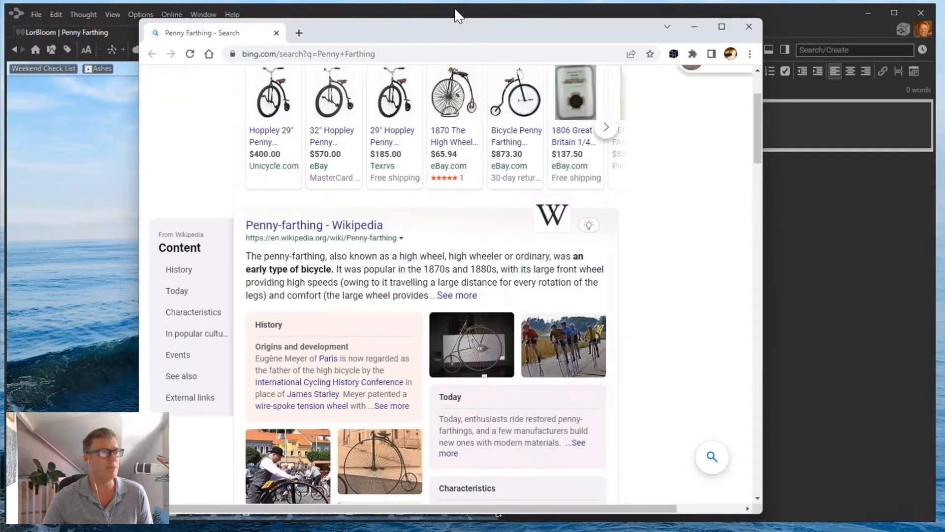
{"action": "left_click_drag", "start_coordinate": [481, 32], "coordinate": [651, 29]}
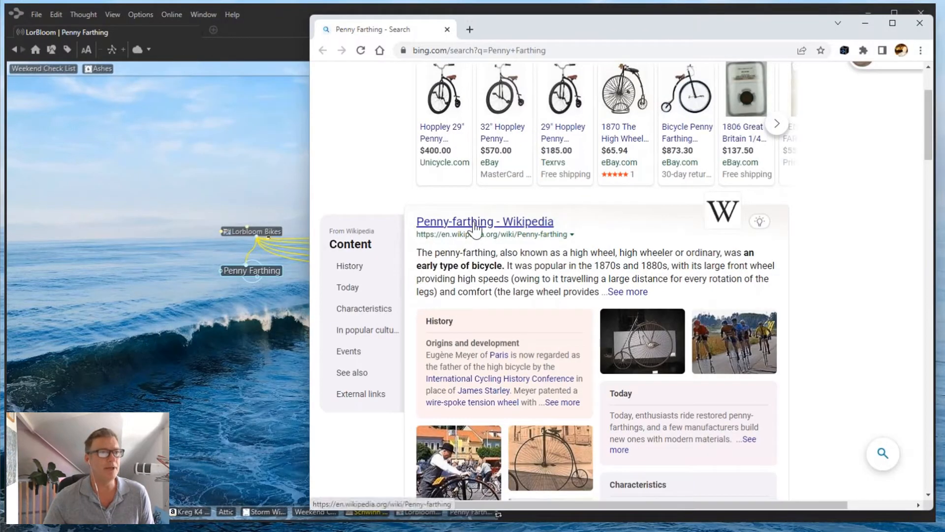
{"action": "left_click_drag", "start_coordinate": [475, 228], "coordinate": [453, 225]}
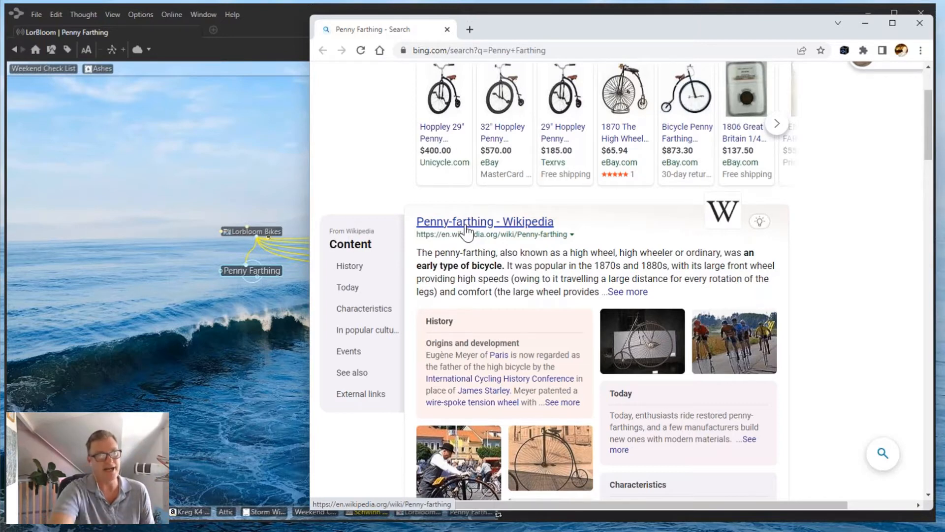
{"action": "left_click_drag", "start_coordinate": [494, 232], "coordinate": [251, 271]}
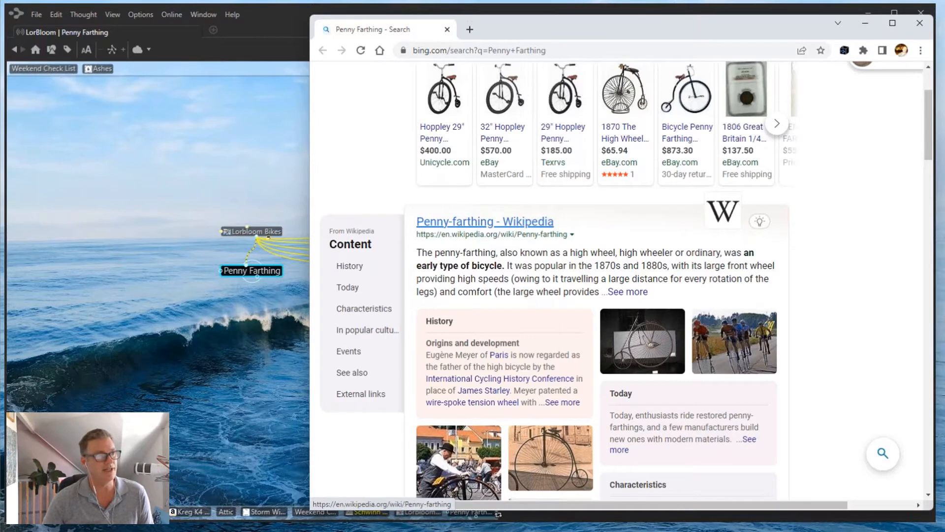
{"action": "left_click", "coordinate": [258, 270]}
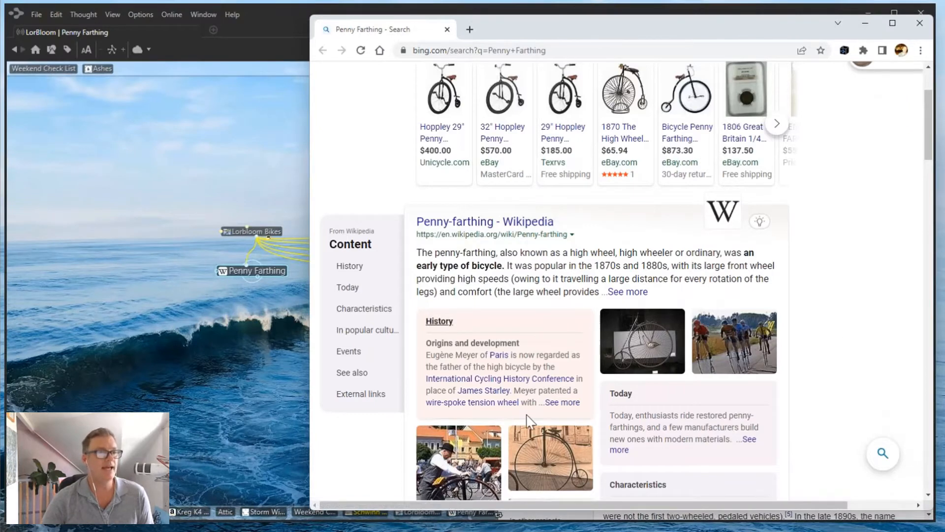
Scroll the Bing results past the images to the UDC Penny Farthings listing.
{"action": "scroll", "coordinate": [528, 421], "scroll_direction": "down", "scroll_amount": 5}
{"action": "scroll", "coordinate": [830, 330], "scroll_direction": "down", "scroll_amount": 6}
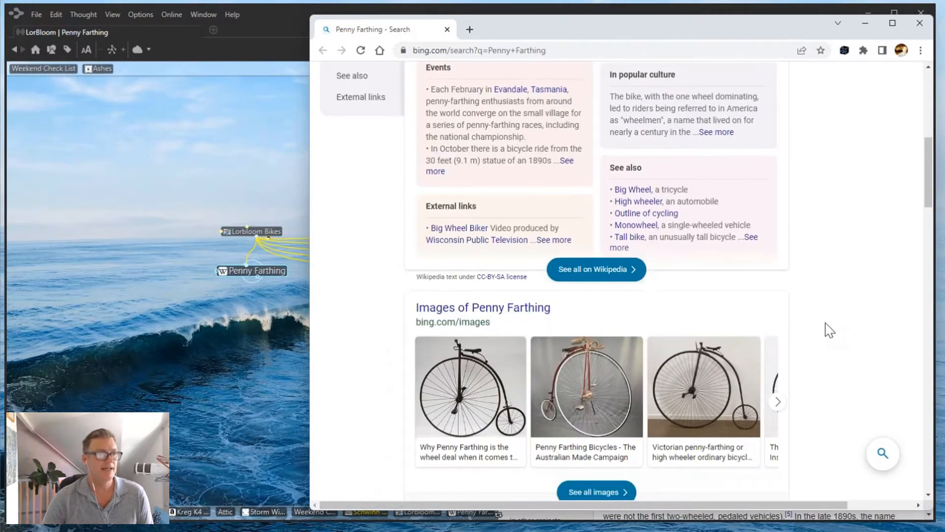
{"action": "scroll", "coordinate": [830, 330], "scroll_direction": "down", "scroll_amount": 8}
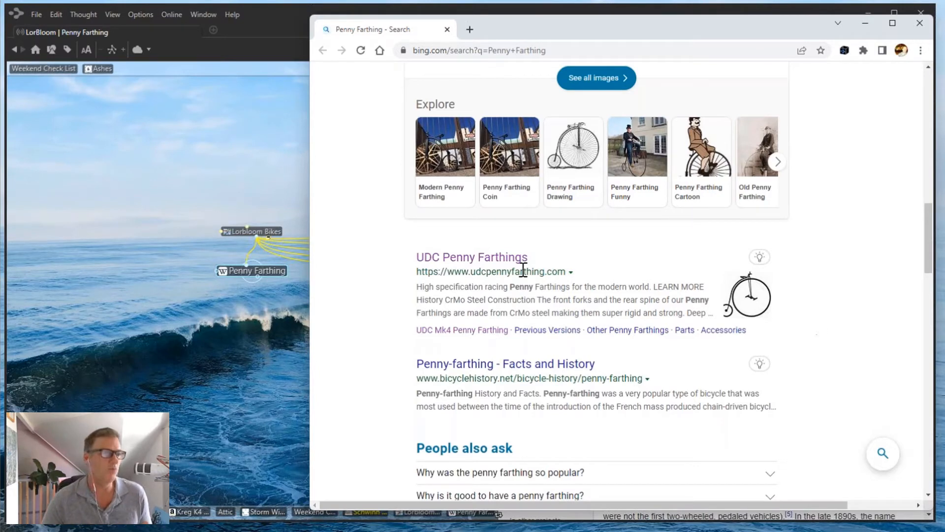
Open udcpennyfarthing.com and drag its URL under Penny Farthing as a UDC Penny Farthings thought.
{"action": "left_click", "coordinate": [470, 264]}
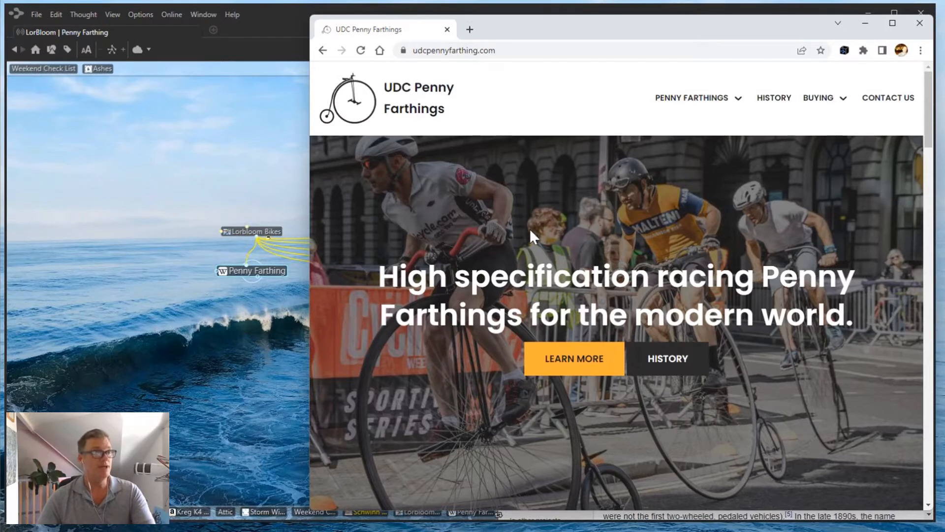
{"action": "scroll", "coordinate": [530, 232], "scroll_direction": "down", "scroll_amount": 5}
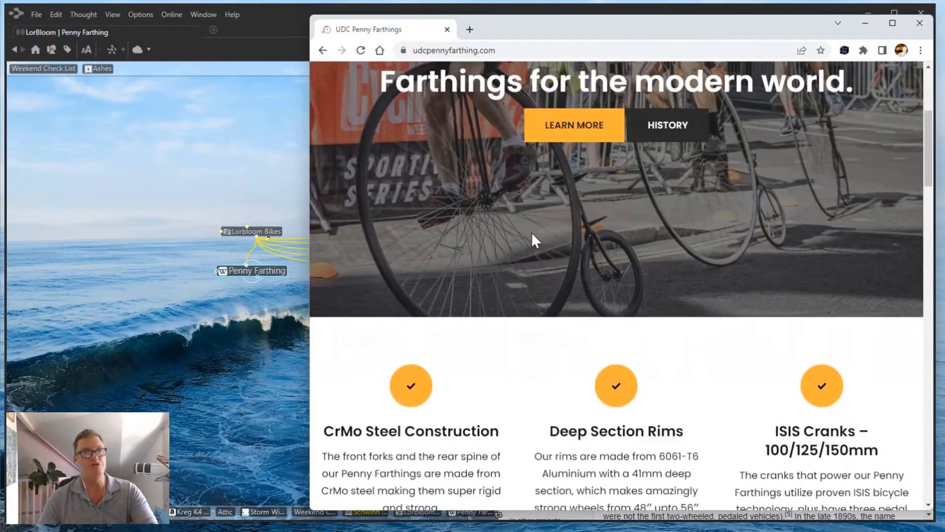
{"action": "scroll", "coordinate": [532, 234], "scroll_direction": "up", "scroll_amount": 5}
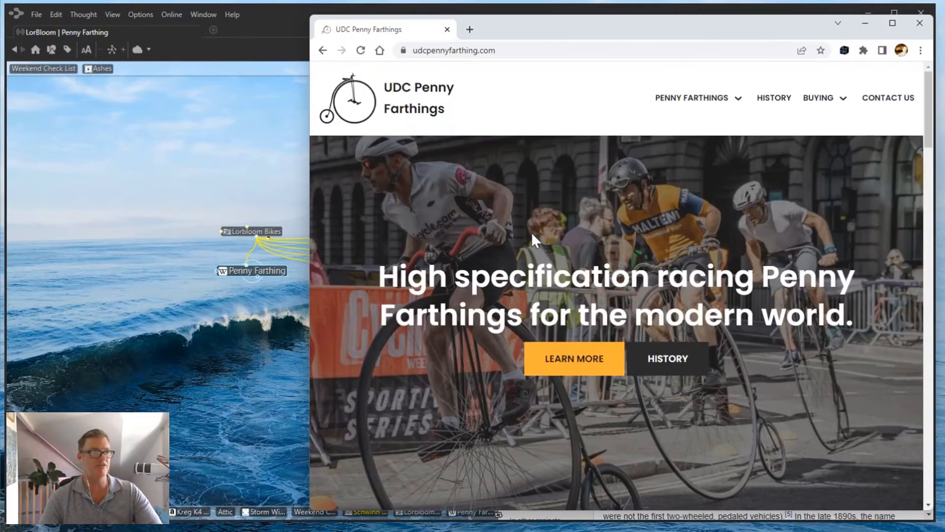
{"action": "left_click_drag", "start_coordinate": [404, 53], "coordinate": [186, 370]}
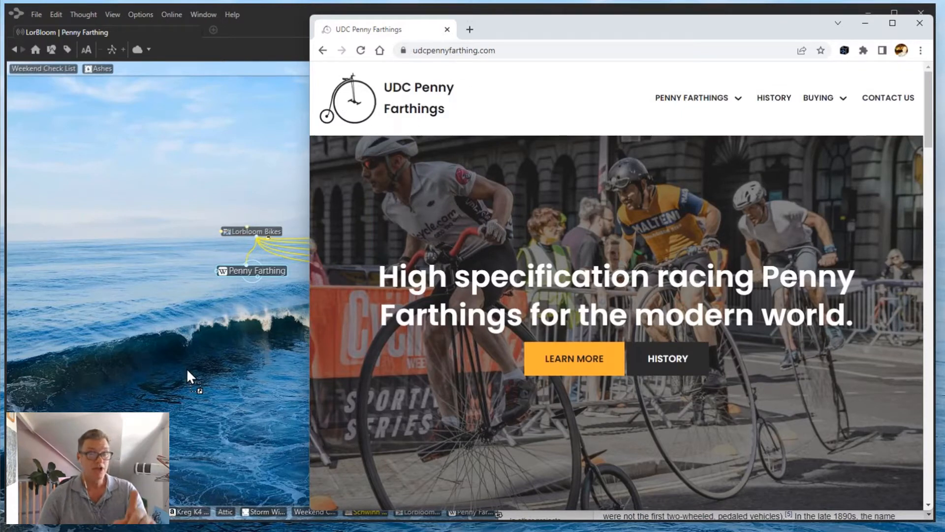
{"action": "left_click_drag", "start_coordinate": [253, 277], "coordinate": [195, 360]}
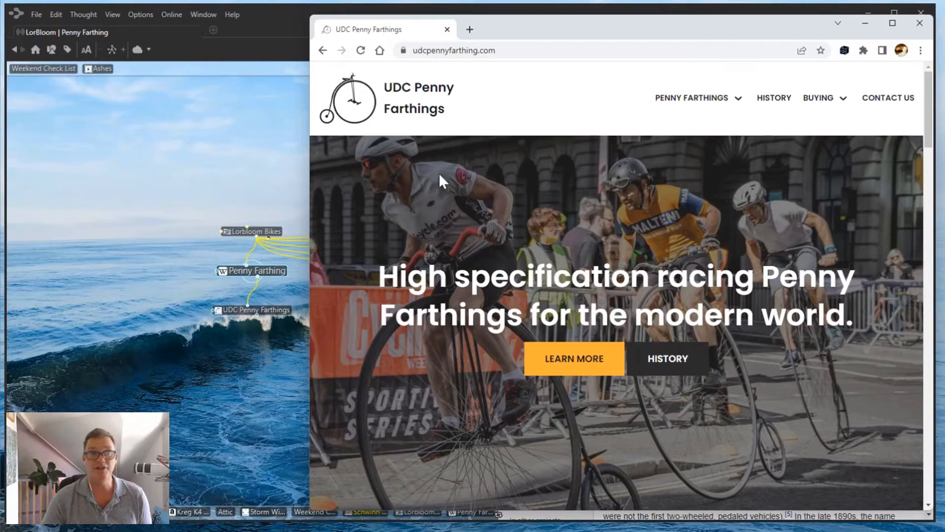
Open the UDC Mk4 Penny Farthing product page and scroll through it.
{"action": "scroll", "coordinate": [489, 205], "scroll_direction": "down", "scroll_amount": 5}
{"action": "scroll", "coordinate": [489, 204], "scroll_direction": "up", "scroll_amount": 6}
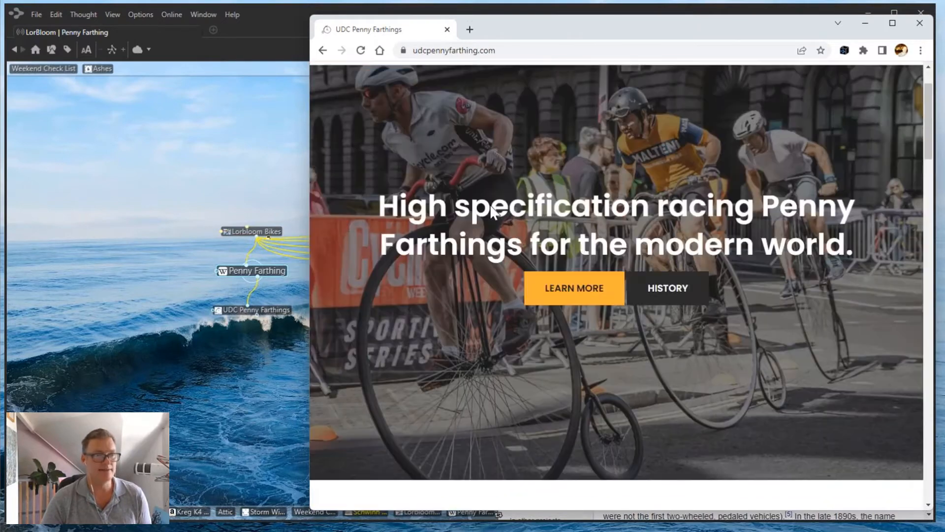
{"action": "scroll", "coordinate": [565, 242], "scroll_direction": "down", "scroll_amount": 2}
{"action": "left_click", "coordinate": [569, 241]}
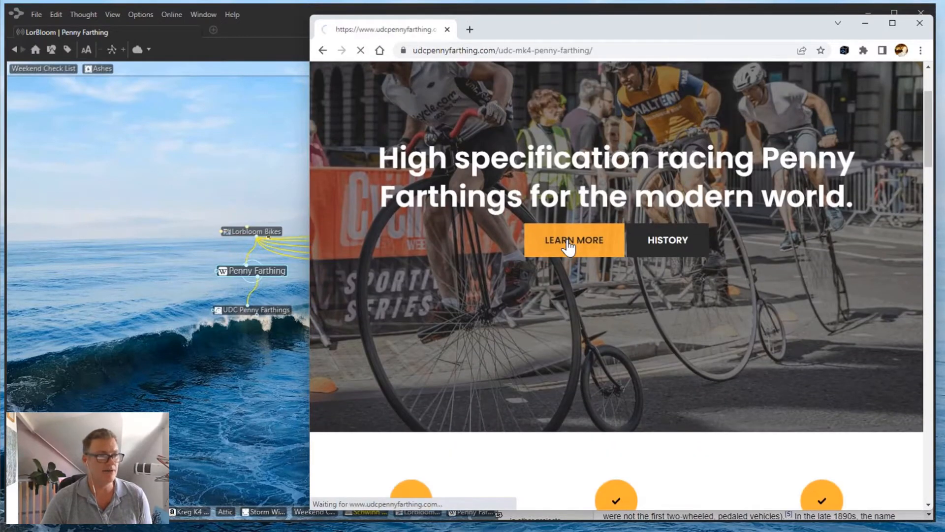
{"action": "scroll", "coordinate": [569, 246], "scroll_direction": "down", "scroll_amount": 5}
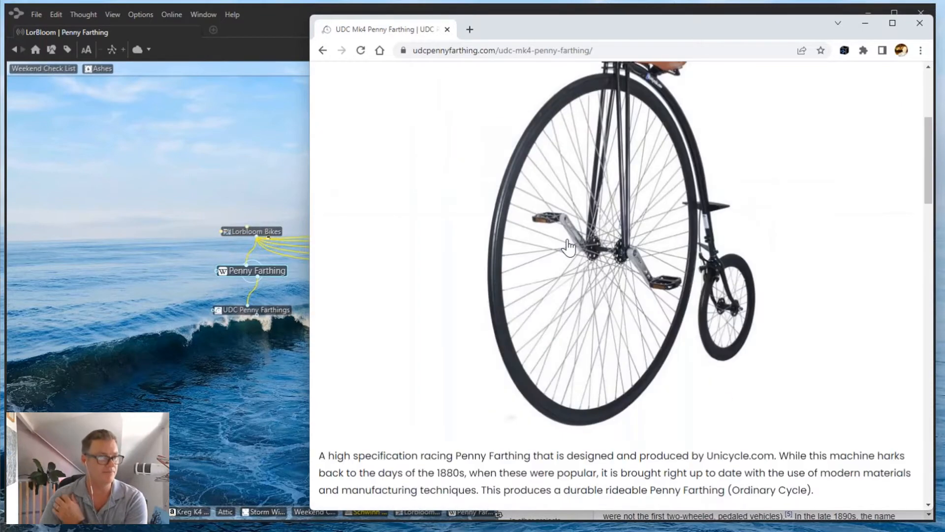
{"action": "scroll", "coordinate": [569, 246], "scroll_direction": "down", "scroll_amount": 7}
{"action": "scroll", "coordinate": [568, 246], "scroll_direction": "down", "scroll_amount": 12}
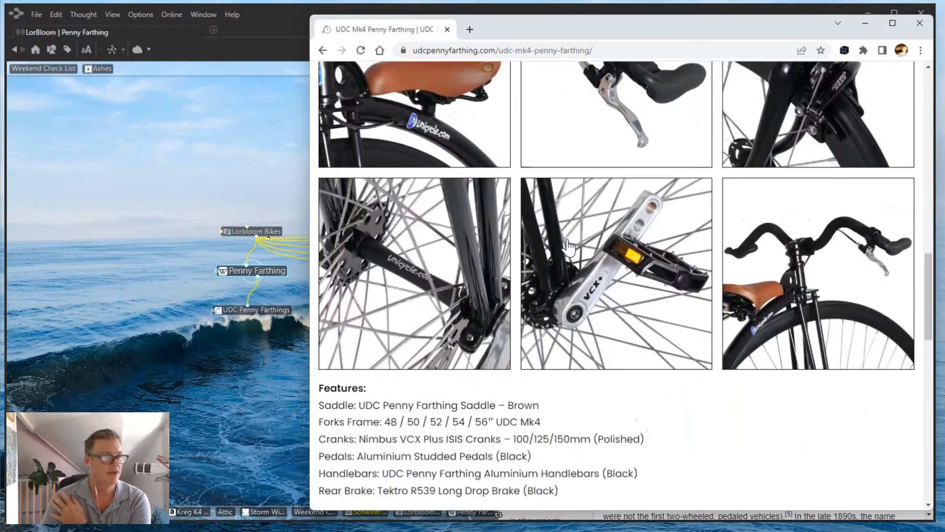
Browse the Unicycle.com penny farthing shop page.
{"action": "left_click", "coordinate": [369, 340]}
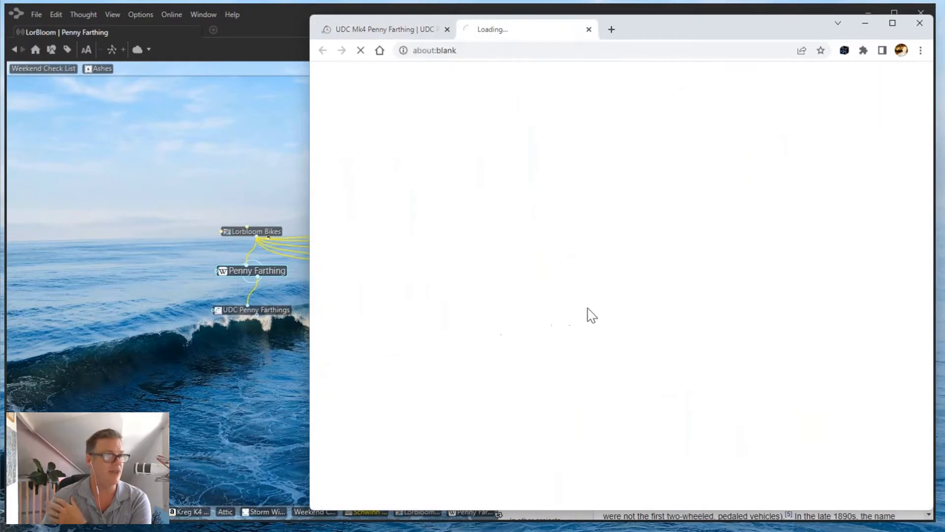
{"action": "scroll", "coordinate": [590, 313], "scroll_direction": "down", "scroll_amount": 5}
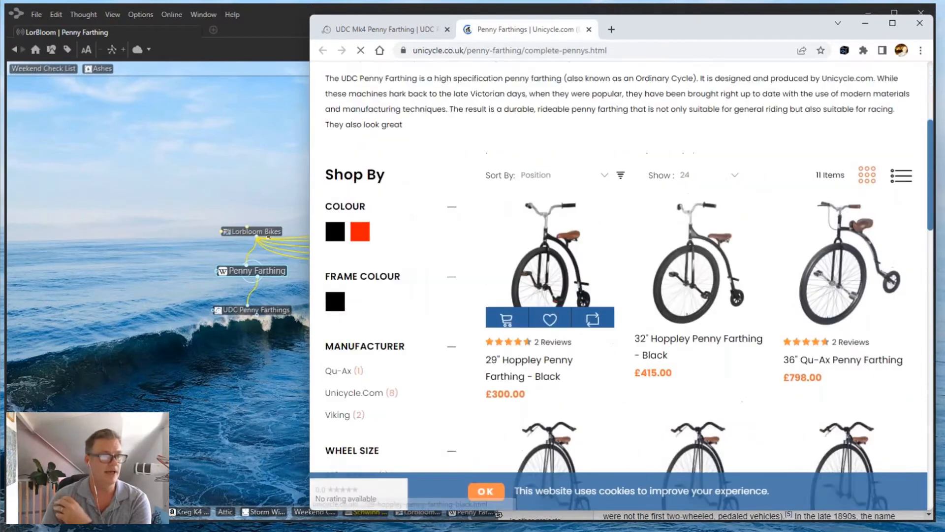
{"action": "scroll", "coordinate": [590, 313], "scroll_direction": "up", "scroll_amount": 2}
{"action": "scroll", "coordinate": [610, 319], "scroll_direction": "down", "scroll_amount": 1}
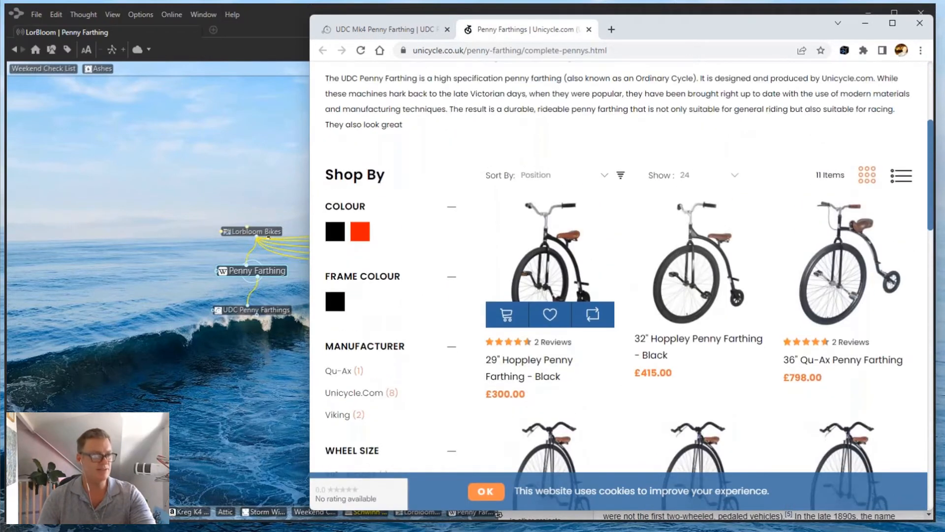
{"action": "scroll", "coordinate": [610, 319], "scroll_direction": "down", "scroll_amount": 1}
{"action": "scroll", "coordinate": [611, 319], "scroll_direction": "down", "scroll_amount": 6}
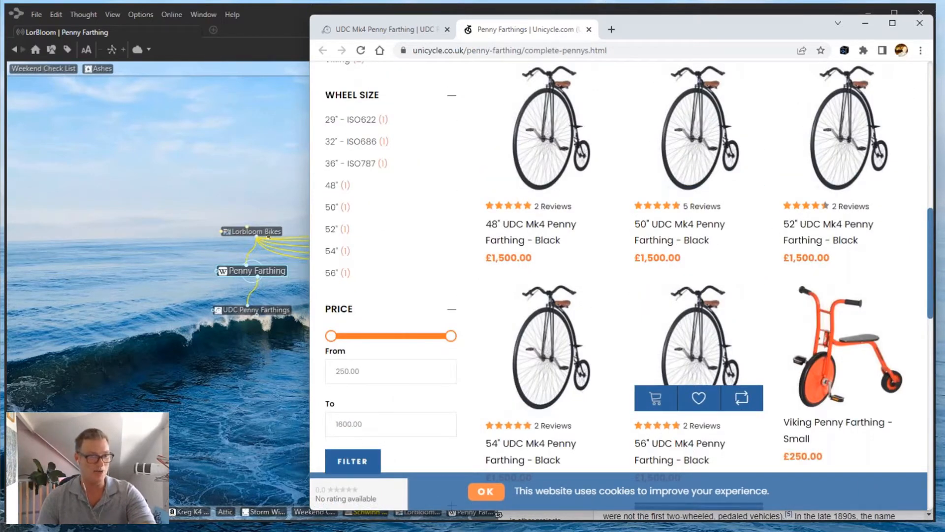
{"action": "scroll", "coordinate": [703, 355], "scroll_direction": "down", "scroll_amount": 2}
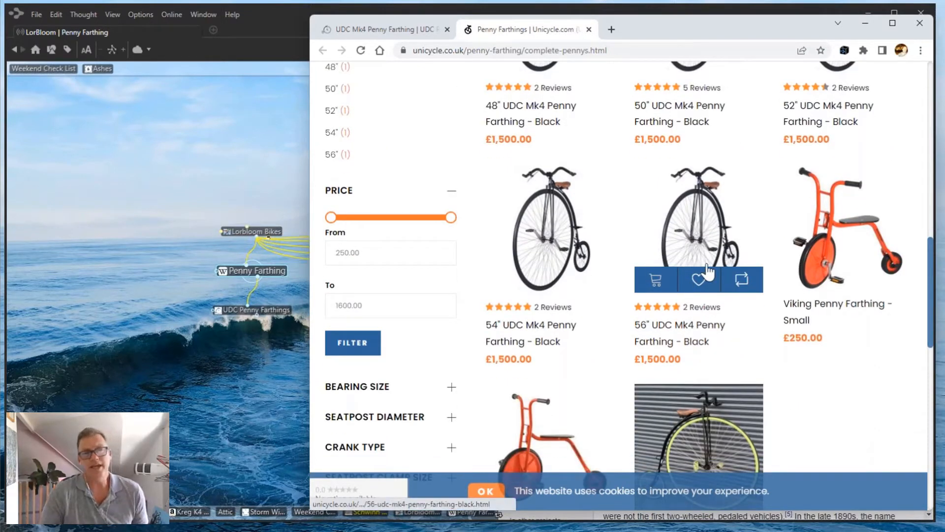
Copy the 56" UDC Mk4 Penny Farthing - Black title and £1,500.00 price, then return to UDC Penny Farthings.
{"action": "left_click", "coordinate": [690, 228]}
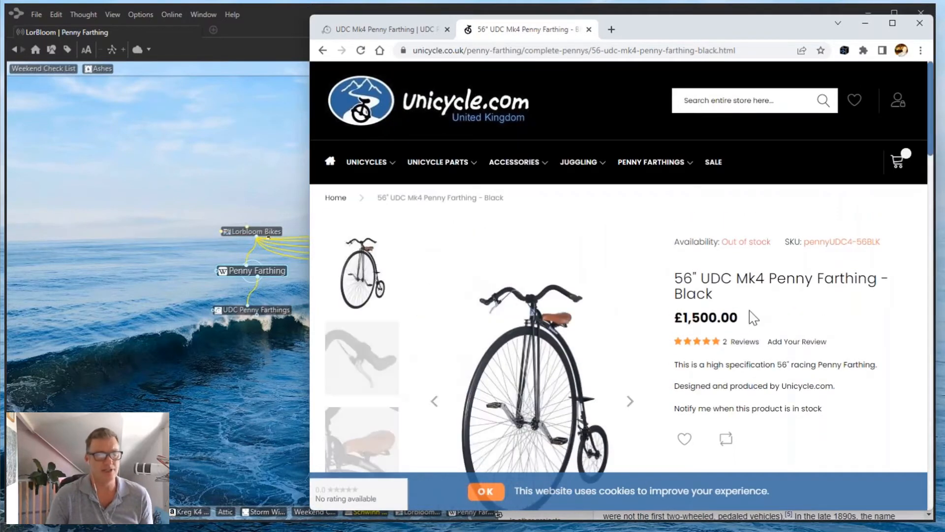
{"action": "left_click_drag", "start_coordinate": [741, 323], "coordinate": [672, 285]}
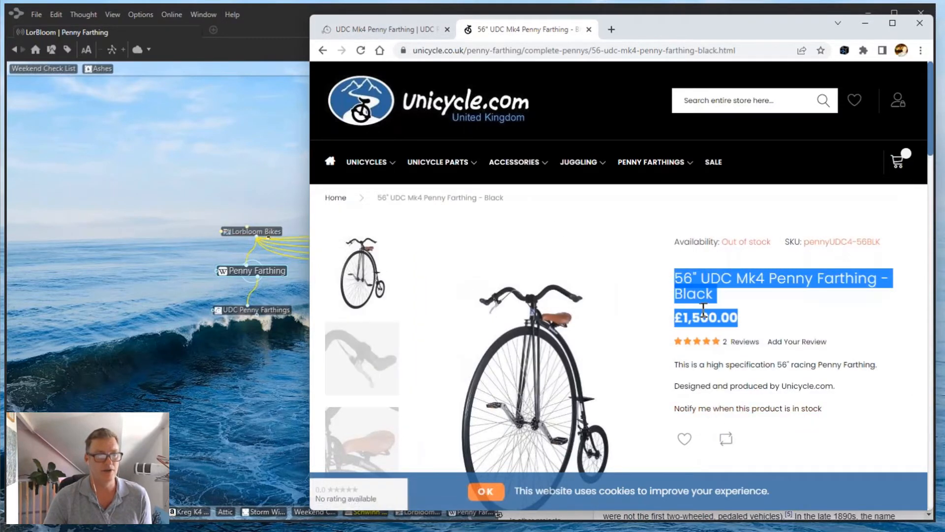
{"action": "right_click", "coordinate": [703, 298]}
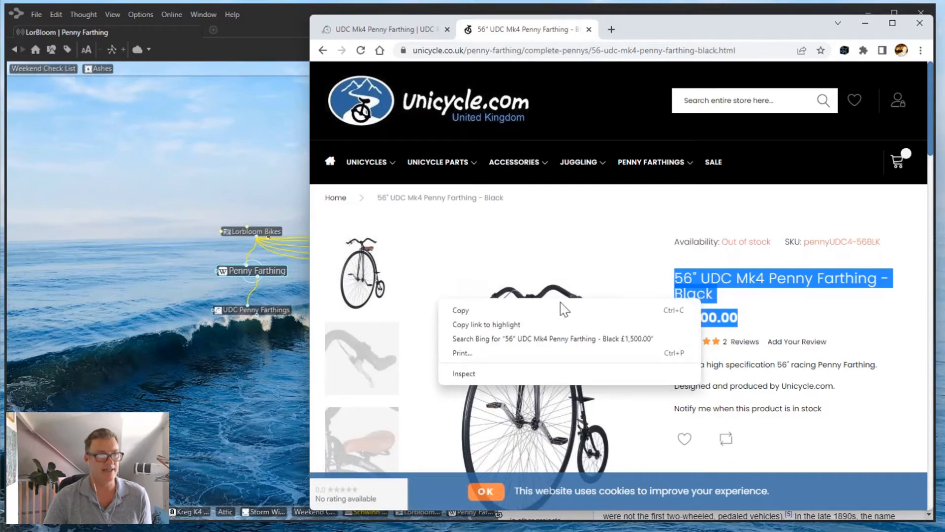
{"action": "left_click", "coordinate": [561, 308]}
{"action": "left_click", "coordinate": [255, 307]}
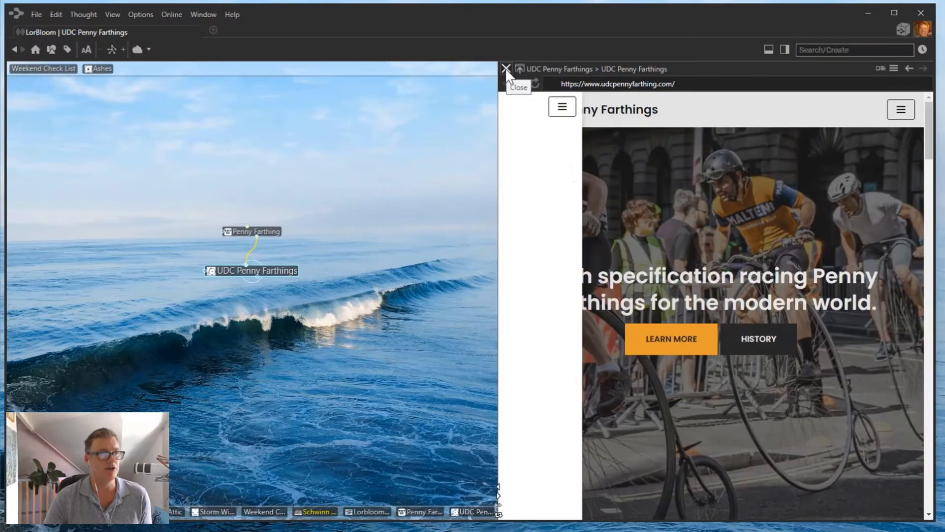
Paste the 56" UDC Mk4 Penny Farthing - Black, £1,500.00 text into the notes and reshow the website.
{"action": "left_click", "coordinate": [506, 68]}
{"action": "right_click", "coordinate": [541, 156]}
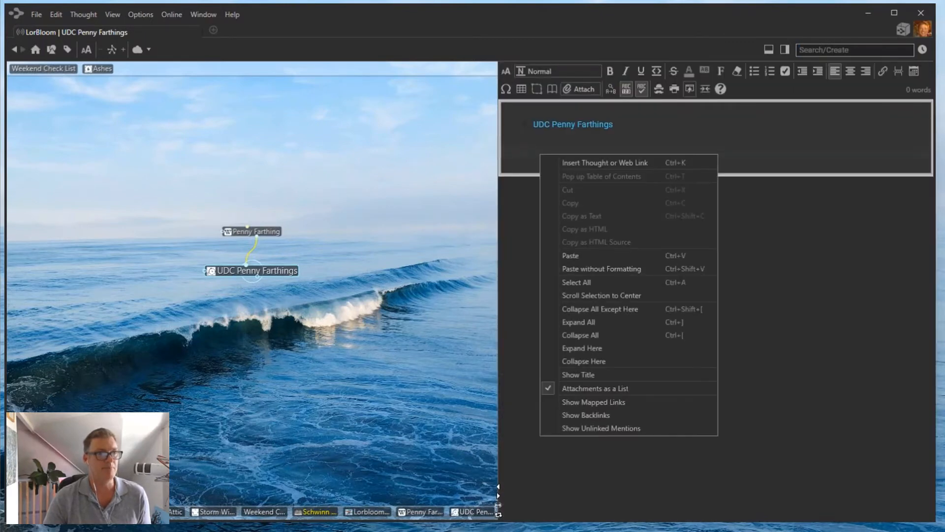
{"action": "left_click", "coordinate": [576, 257]}
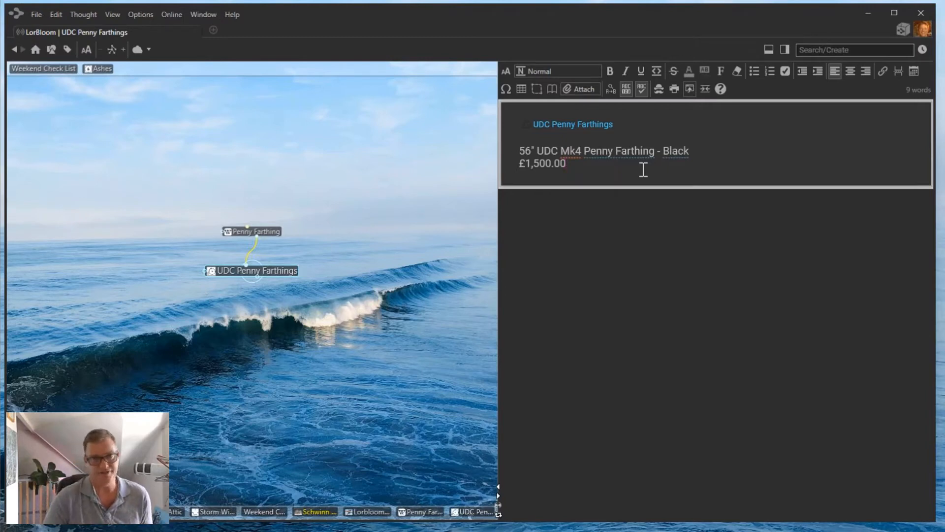
{"action": "left_click", "coordinate": [594, 126]}
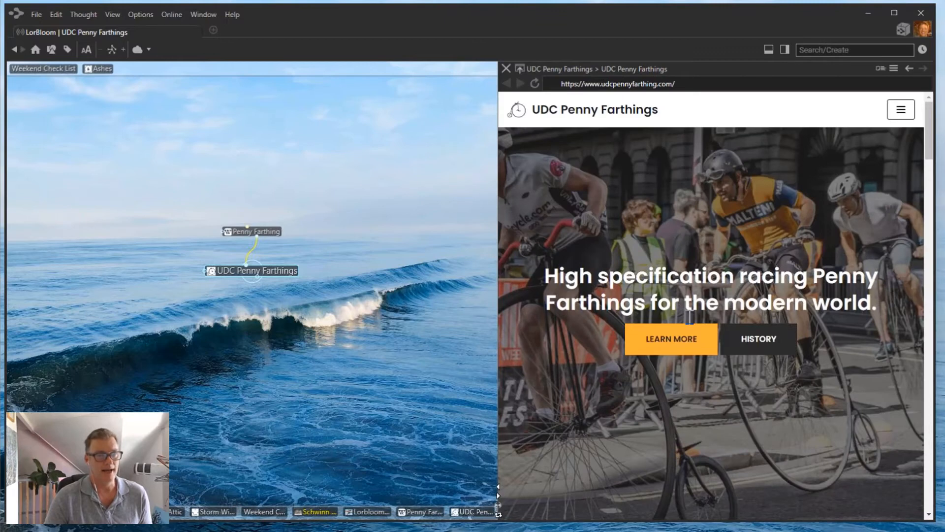
Highlight the UDC Mk4 fork leg cap and Forks Frame details, then make Penny Farthing central.
{"action": "left_click", "coordinate": [671, 347]}
{"action": "scroll", "coordinate": [684, 206], "scroll_direction": "down", "scroll_amount": 4}
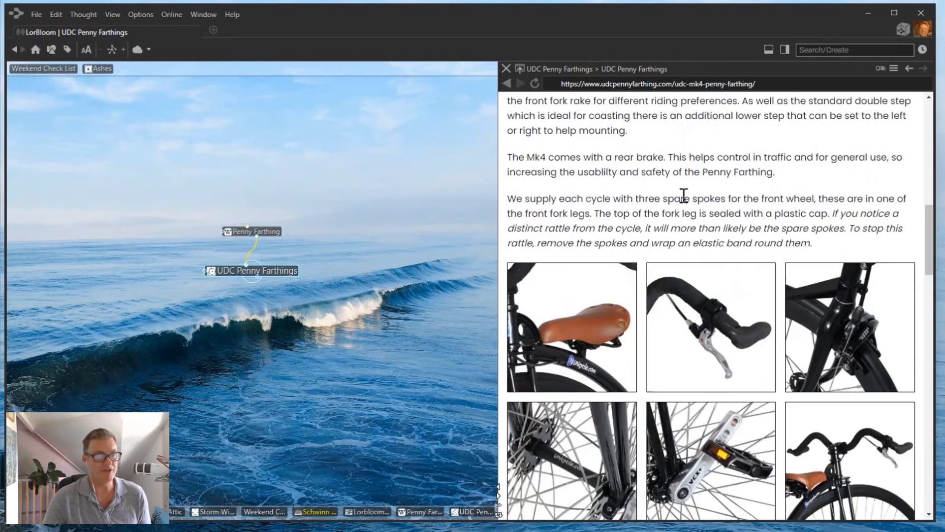
{"action": "left_click_drag", "start_coordinate": [606, 212], "coordinate": [771, 231]}
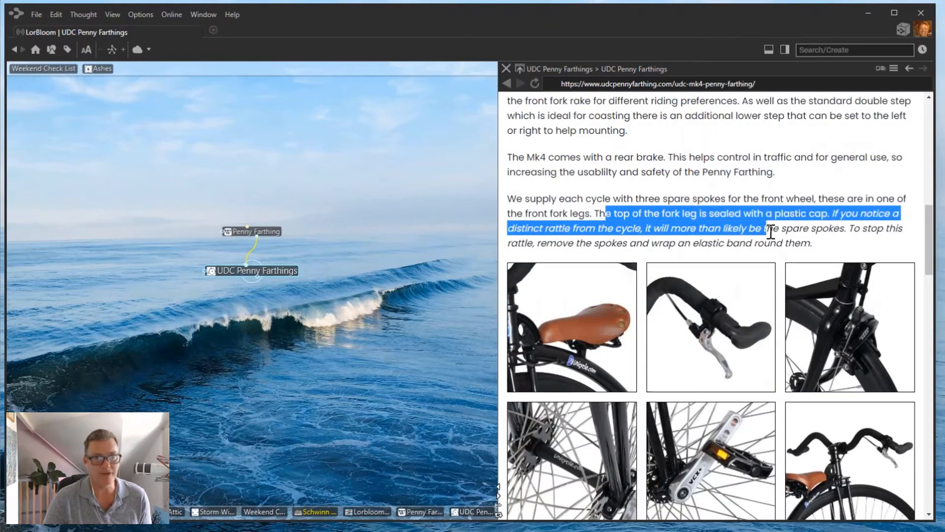
{"action": "scroll", "coordinate": [771, 231], "scroll_direction": "down", "scroll_amount": 5}
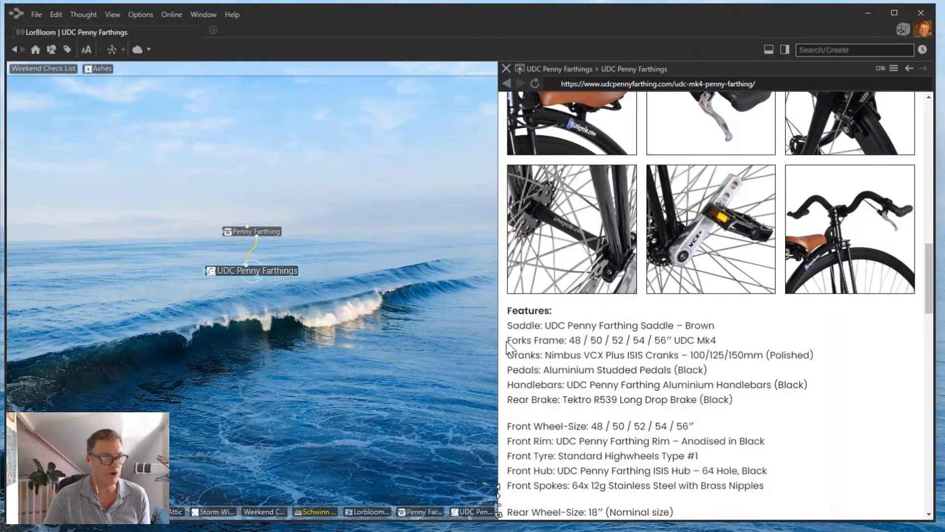
{"action": "left_click_drag", "start_coordinate": [507, 344], "coordinate": [737, 347]}
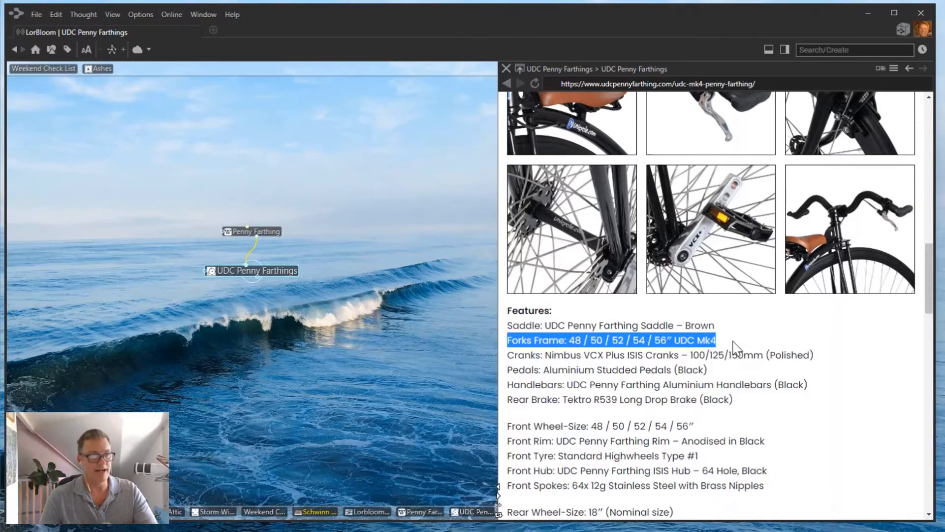
{"action": "scroll", "coordinate": [733, 341], "scroll_direction": "down", "scroll_amount": 12}
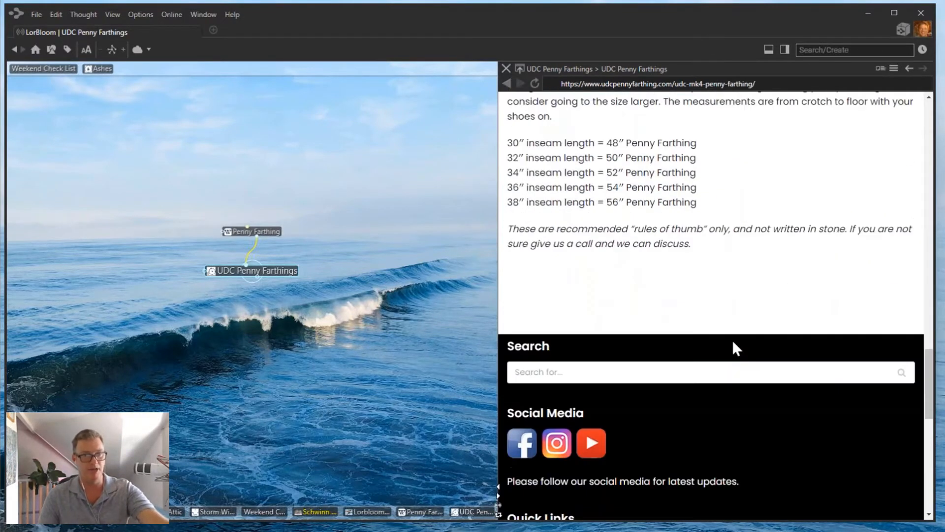
{"action": "scroll", "coordinate": [731, 340], "scroll_direction": "up", "scroll_amount": 12}
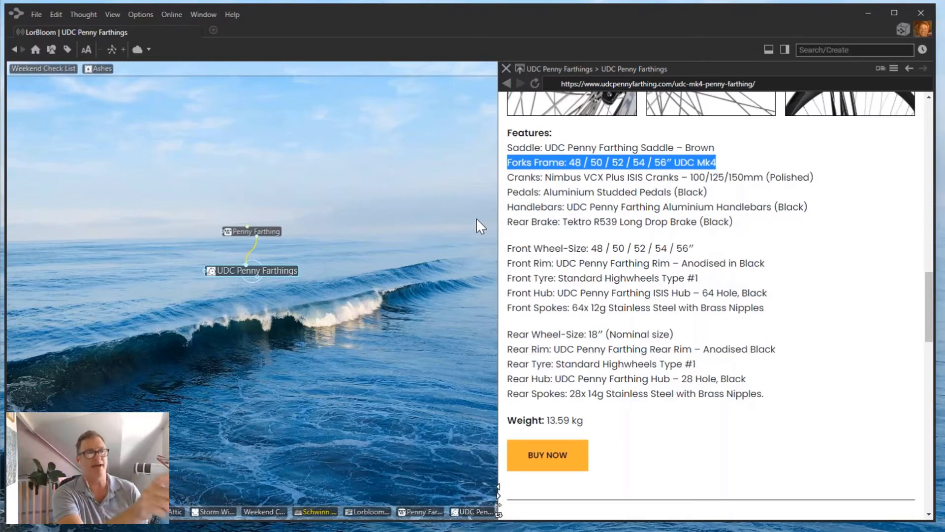
{"action": "scroll", "coordinate": [625, 190], "scroll_direction": "up", "scroll_amount": 8}
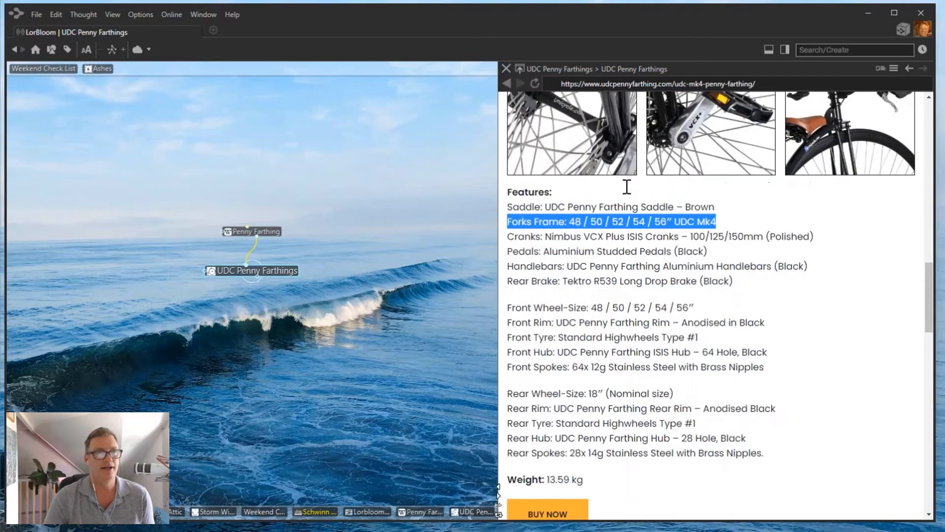
{"action": "left_click", "coordinate": [260, 231]}
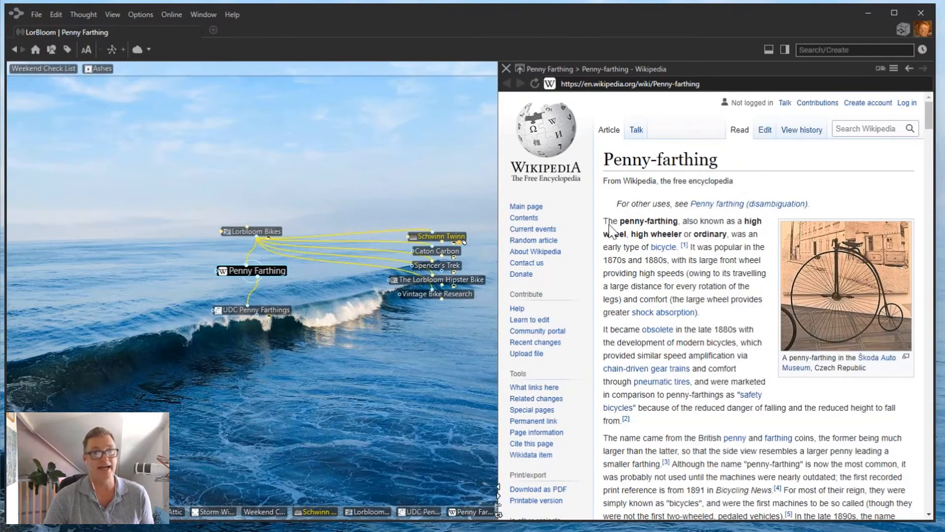
Copy the original penny-farthing photo from the Wikipedia article in Chrome.
{"action": "left_click", "coordinate": [848, 319]}
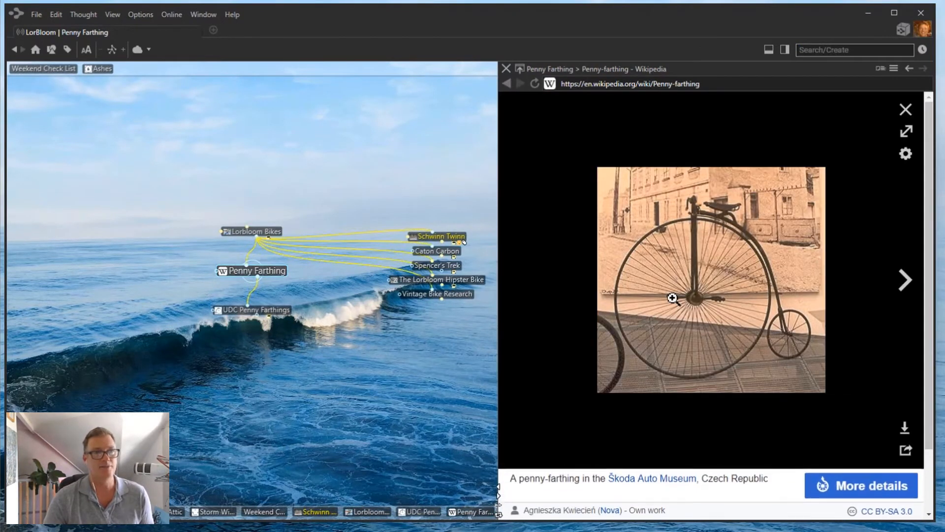
{"action": "left_click", "coordinate": [693, 277]}
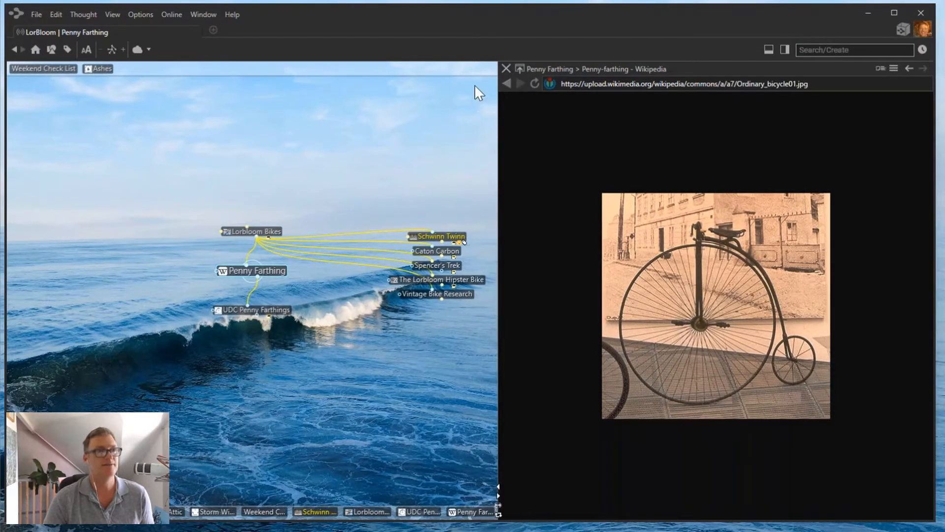
{"action": "left_click", "coordinate": [521, 70]}
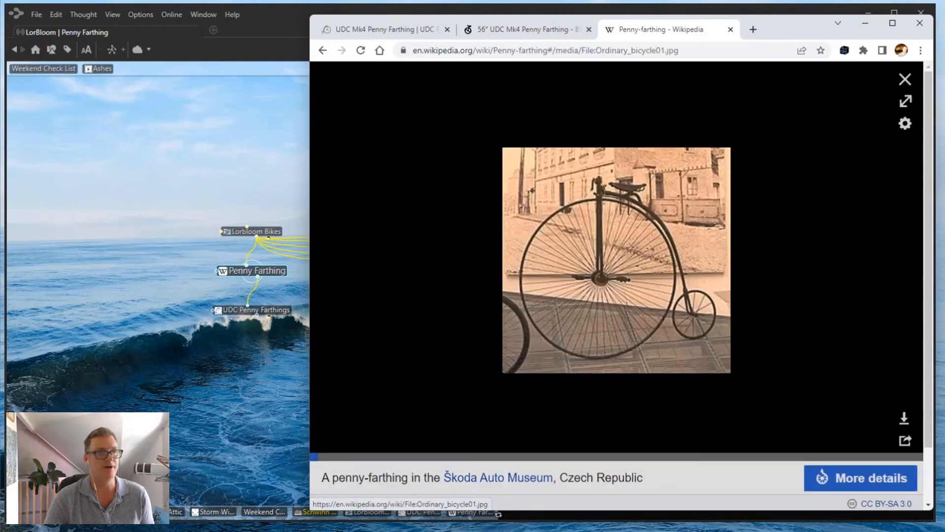
{"action": "right_click", "coordinate": [608, 276]}
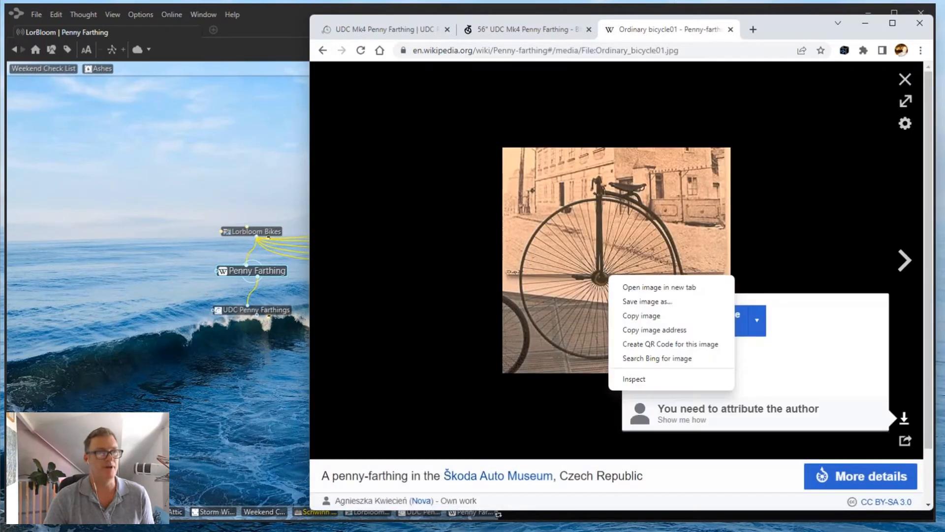
{"action": "left_click", "coordinate": [660, 300]}
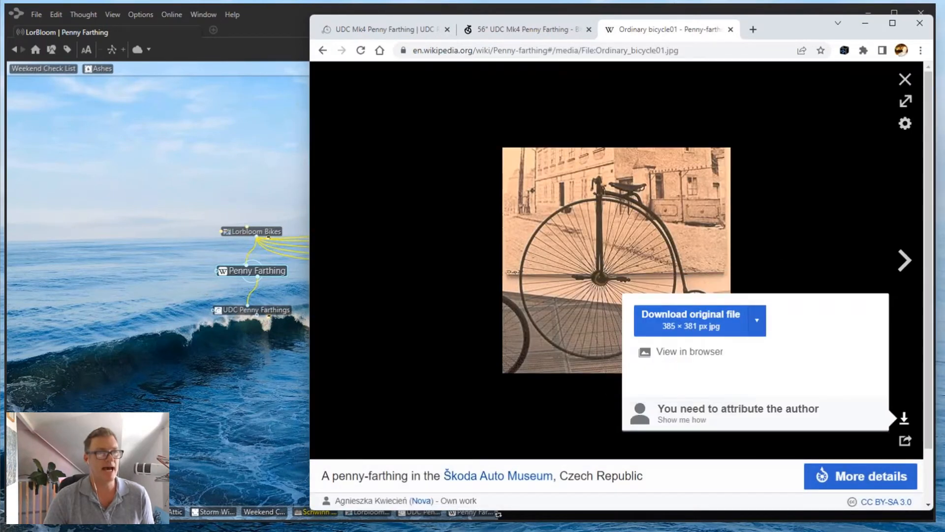
Paste the copied photo as the Penny Farthing thought's icon.
{"action": "left_click", "coordinate": [246, 273]}
{"action": "right_click", "coordinate": [247, 272]}
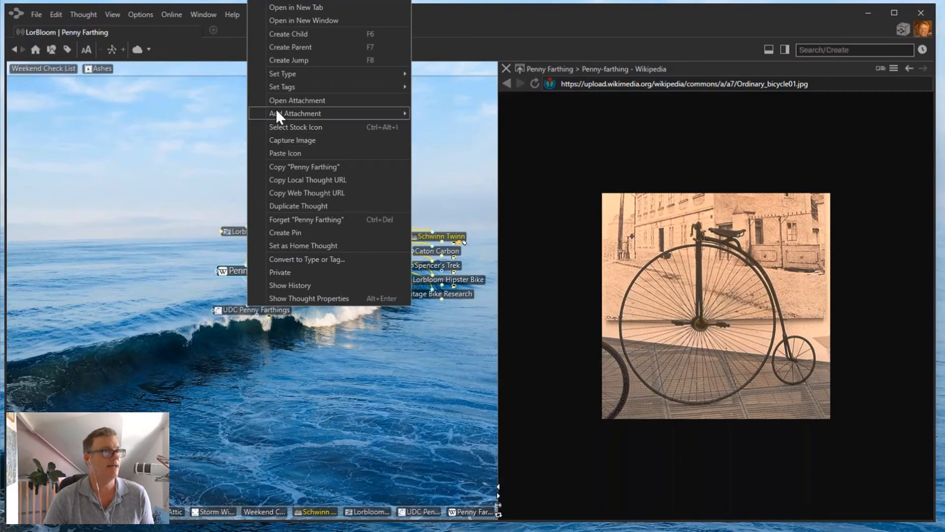
{"action": "left_click", "coordinate": [288, 153]}
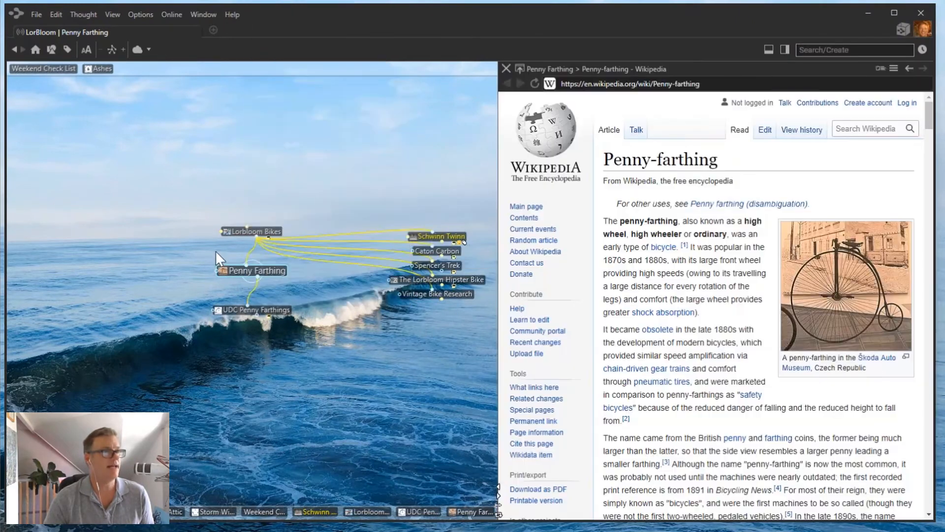
{"action": "mouse_move", "coordinate": [223, 271]}
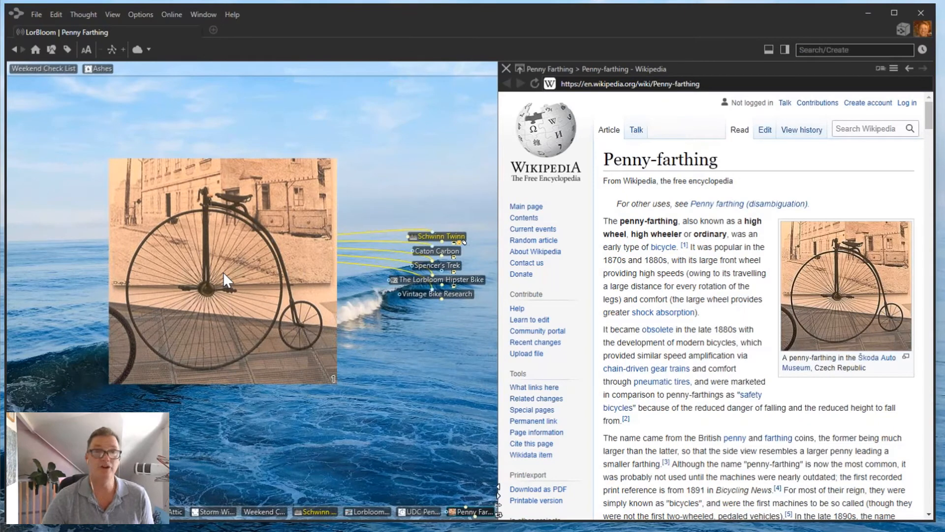
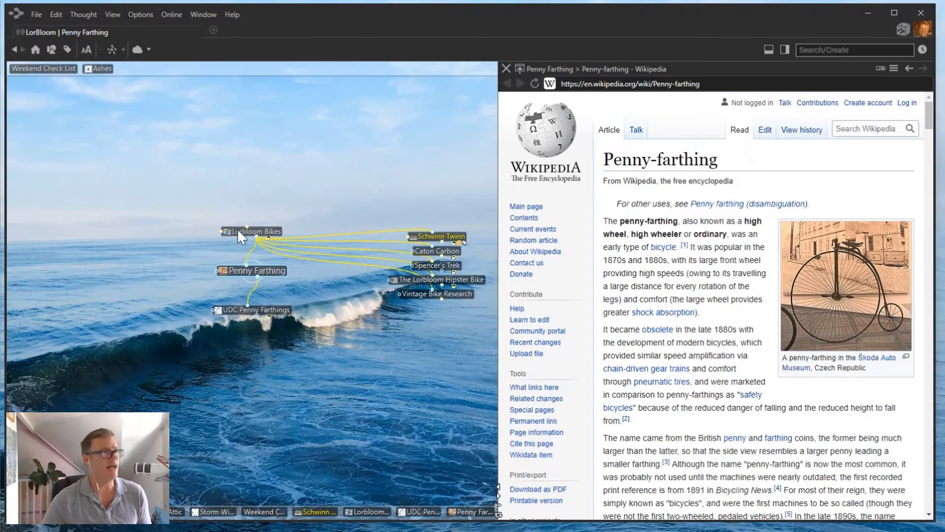
Narrow TheBrain's window from the left and minimize Chrome to free desktop space beside it.
{"action": "left_click_drag", "start_coordinate": [6, 111], "coordinate": [127, 112]}
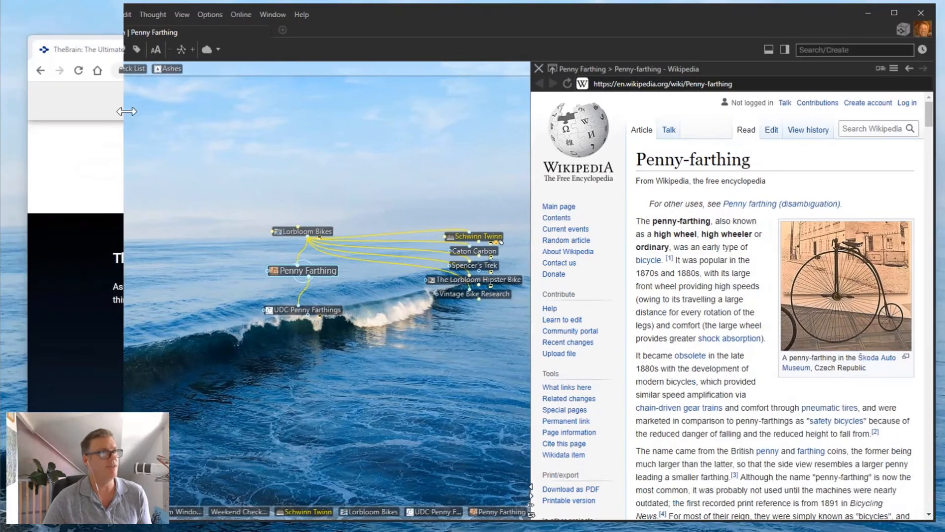
{"action": "left_click", "coordinate": [64, 48]}
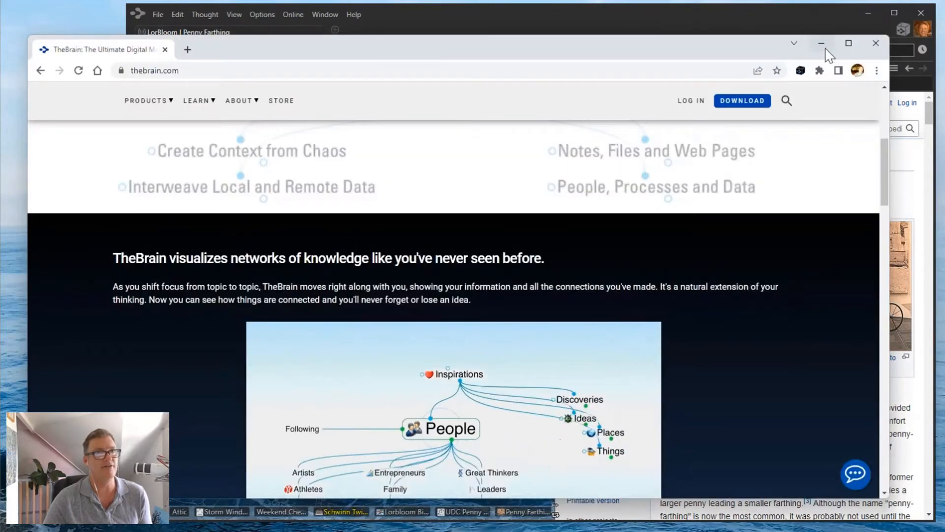
{"action": "left_click", "coordinate": [821, 43]}
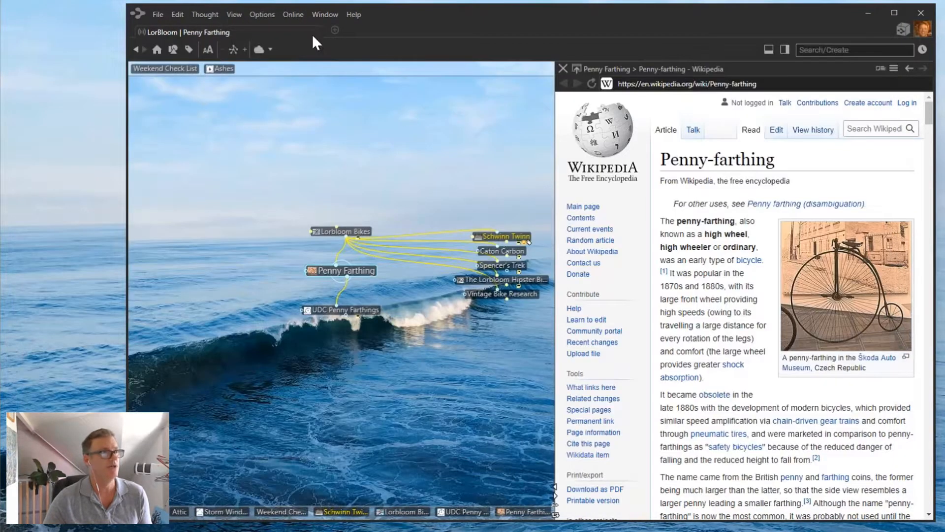
{"action": "left_click_drag", "start_coordinate": [128, 151], "coordinate": [177, 153]}
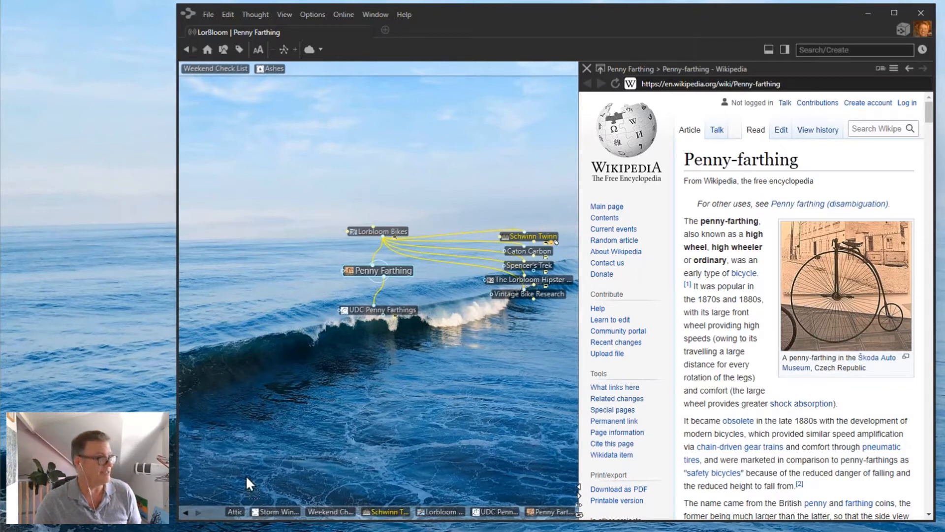
Put Penny farthing 2.pdf and aeromodeller index on the desktop, then drop the PDF onto Penny Farthing.
{"action": "left_click_drag", "start_coordinate": [0, 86], "coordinate": [73, 109]}
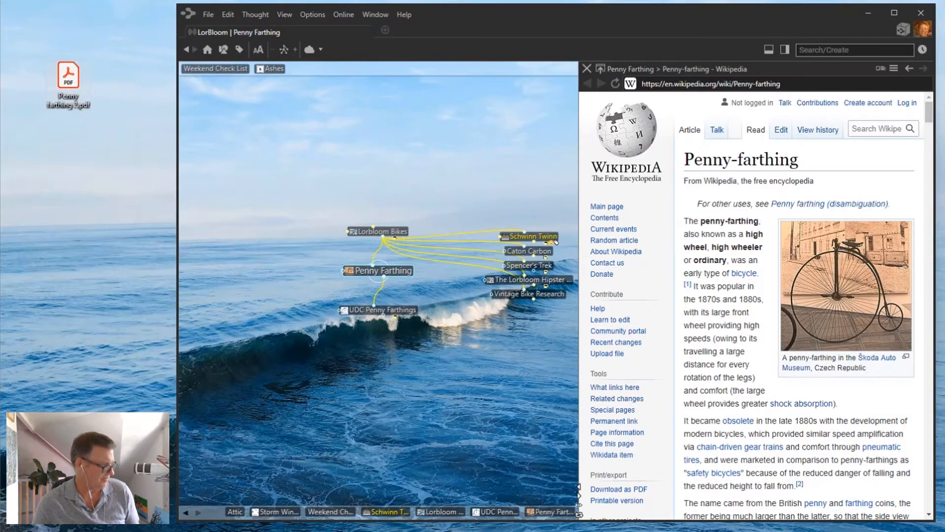
{"action": "left_click_drag", "start_coordinate": [0, 116], "coordinate": [81, 166]}
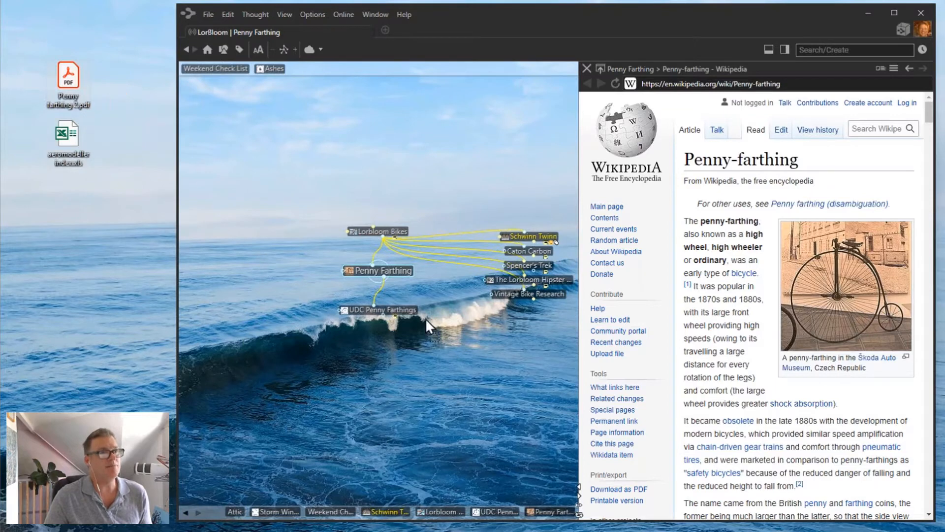
{"action": "left_click_drag", "start_coordinate": [455, 338], "coordinate": [455, 338]}
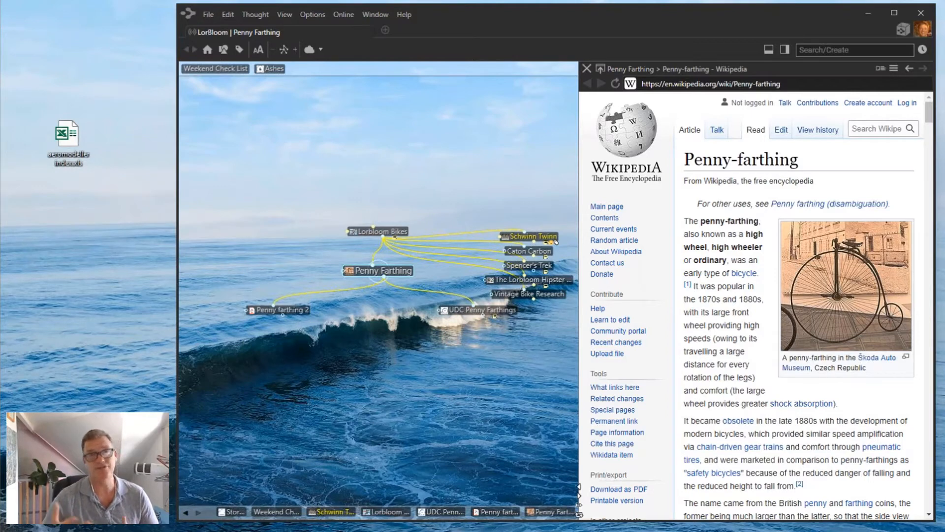
{"action": "left_click", "coordinate": [313, 15]}
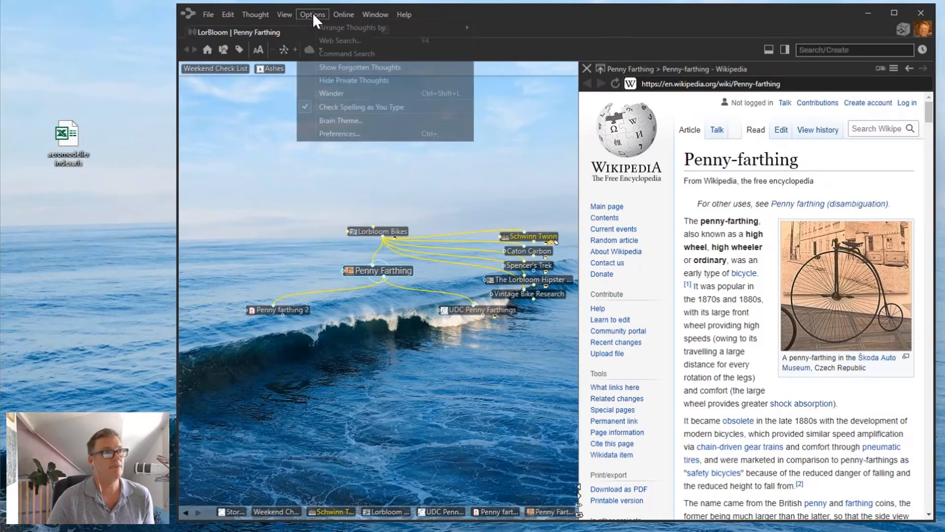
{"action": "left_click", "coordinate": [344, 134]}
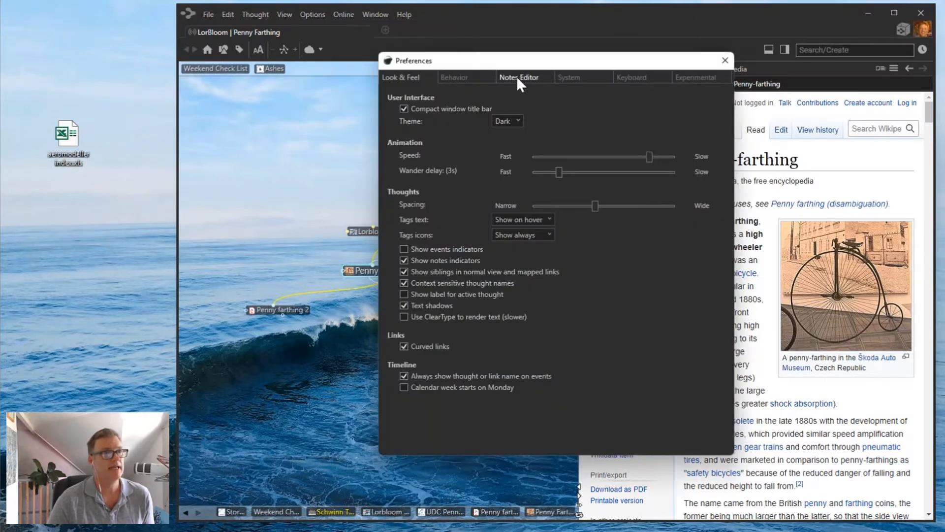
{"action": "left_click", "coordinate": [468, 76]}
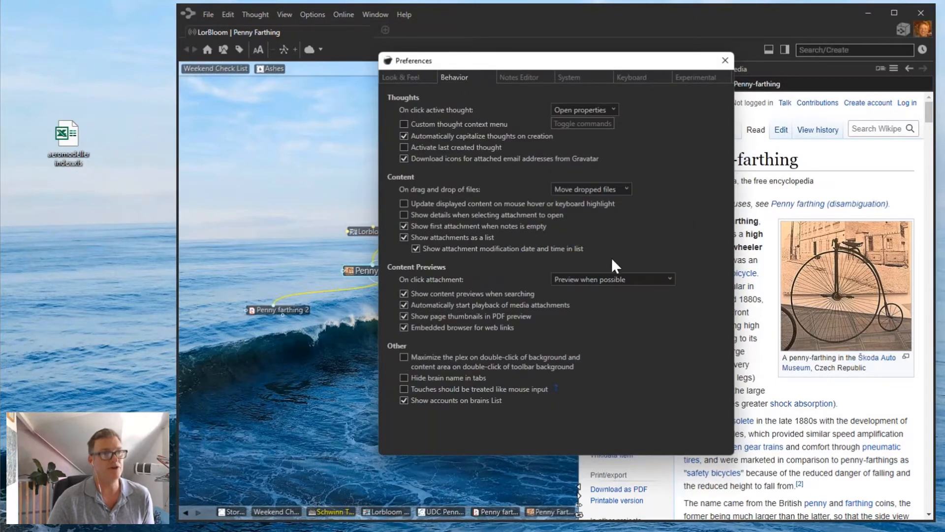
{"action": "left_click", "coordinate": [626, 190]}
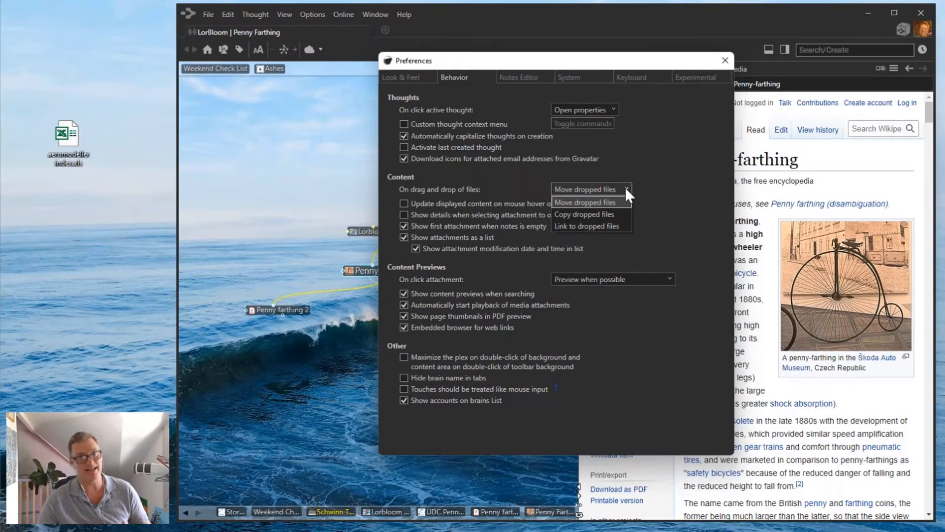
{"action": "left_click", "coordinate": [728, 60]}
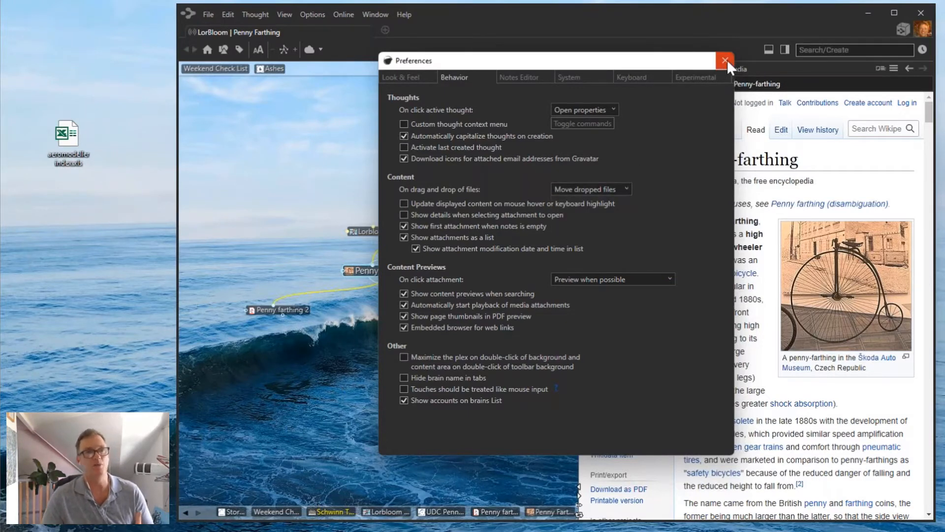
{"action": "left_click", "coordinate": [725, 60]}
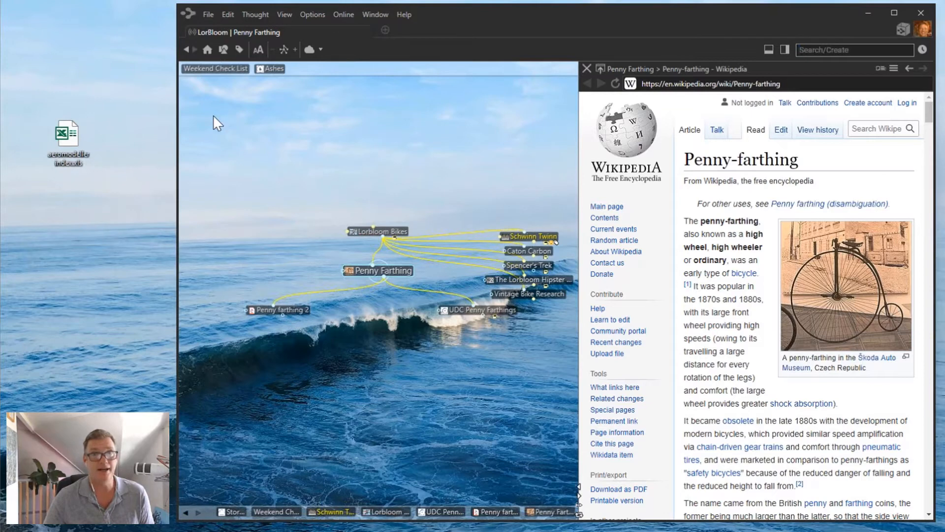
Sync the LorBloom brain with the cloud using Ctrl+F.
{"action": "key", "text": "ctrl+f"}
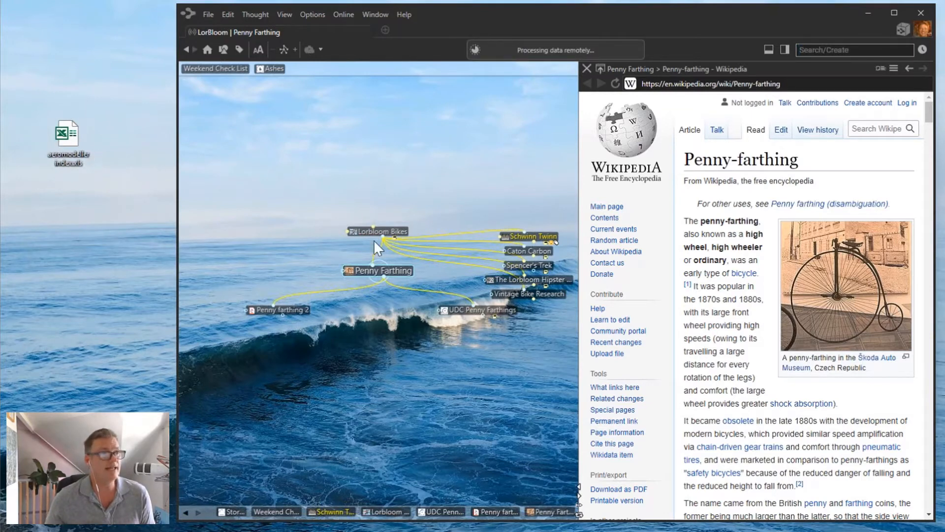
Open the Penny farthing 2 PDF in a widened preview pane and view its third page.
{"action": "left_click", "coordinate": [293, 308]}
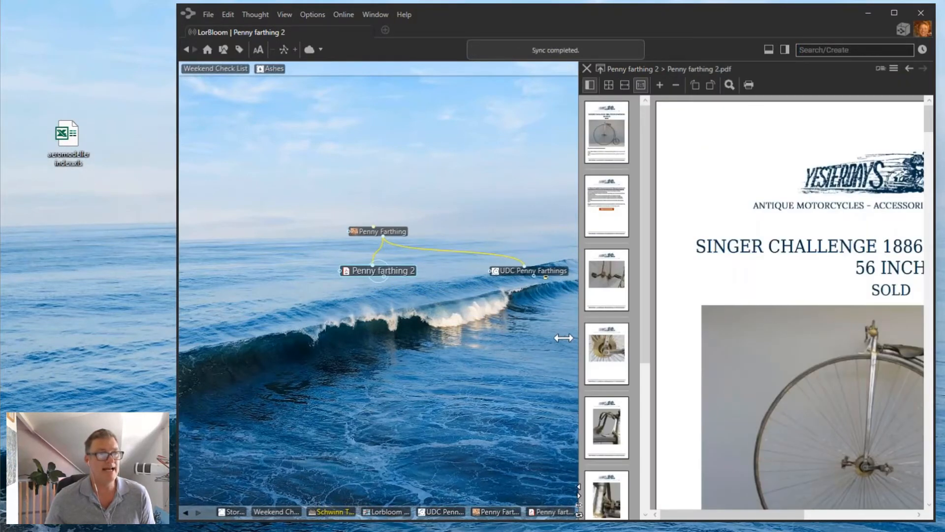
{"action": "left_click_drag", "start_coordinate": [577, 335], "coordinate": [432, 335]}
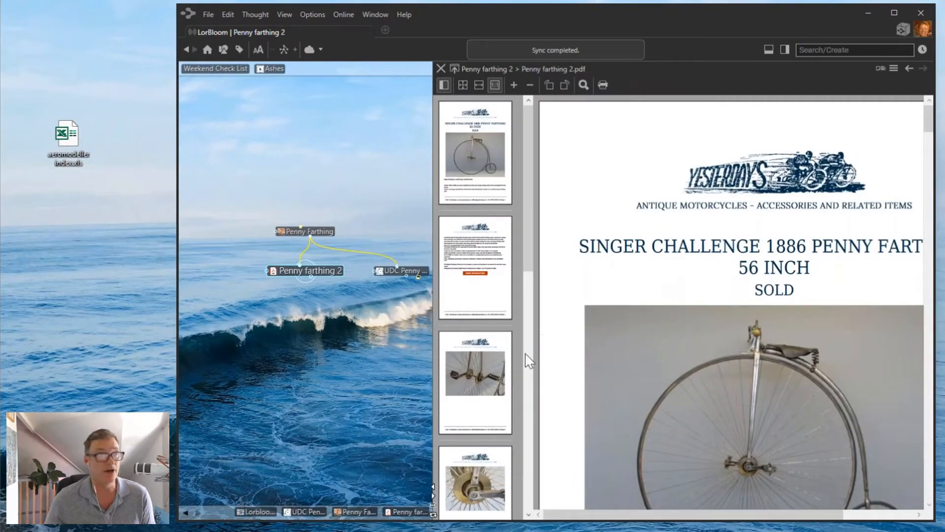
{"action": "left_click", "coordinate": [474, 380]}
{"action": "scroll", "coordinate": [561, 345], "scroll_direction": "down", "scroll_amount": 4}
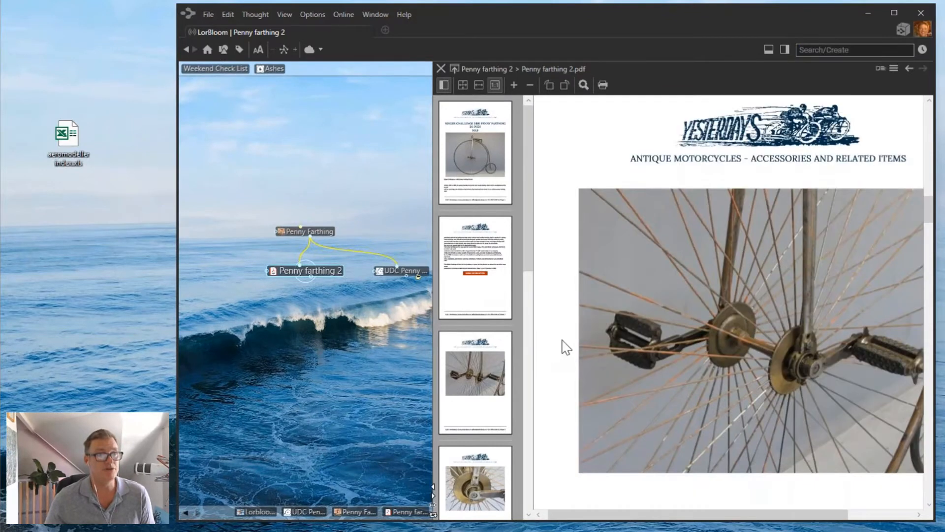
{"action": "left_click_drag", "start_coordinate": [524, 234], "coordinate": [521, 401]}
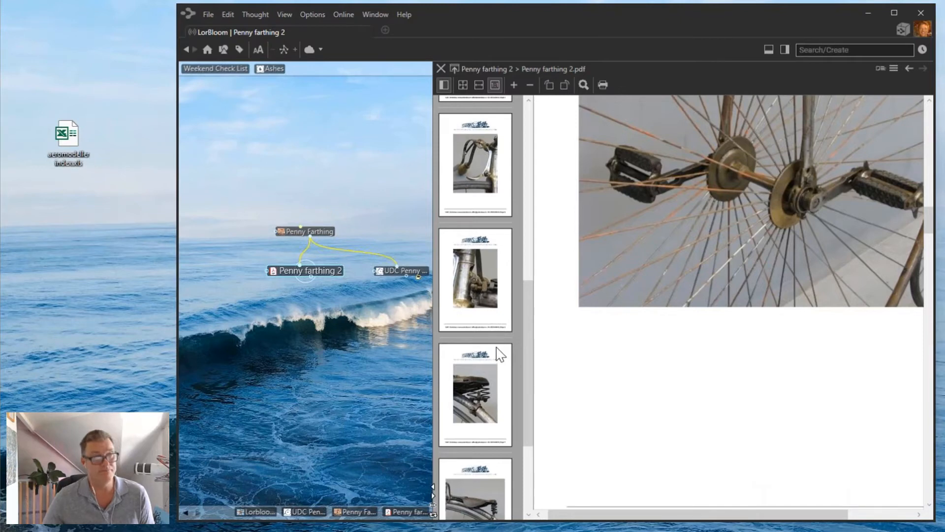
View the saddle photo and text pages, zoom out one step, and return to Penny Farthing.
{"action": "left_click", "coordinate": [479, 391]}
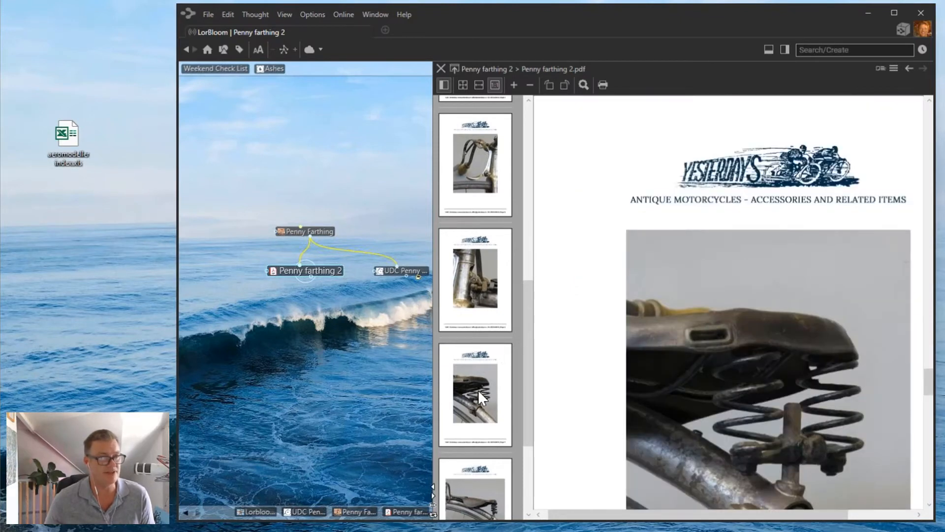
{"action": "left_click_drag", "start_coordinate": [530, 323], "coordinate": [531, 365]}
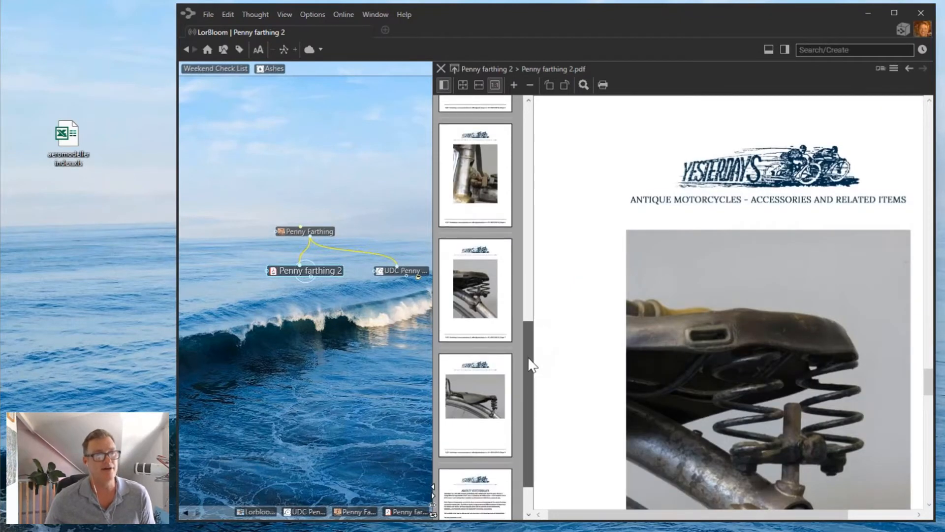
{"action": "scroll", "coordinate": [796, 321], "scroll_direction": "down", "scroll_amount": 2}
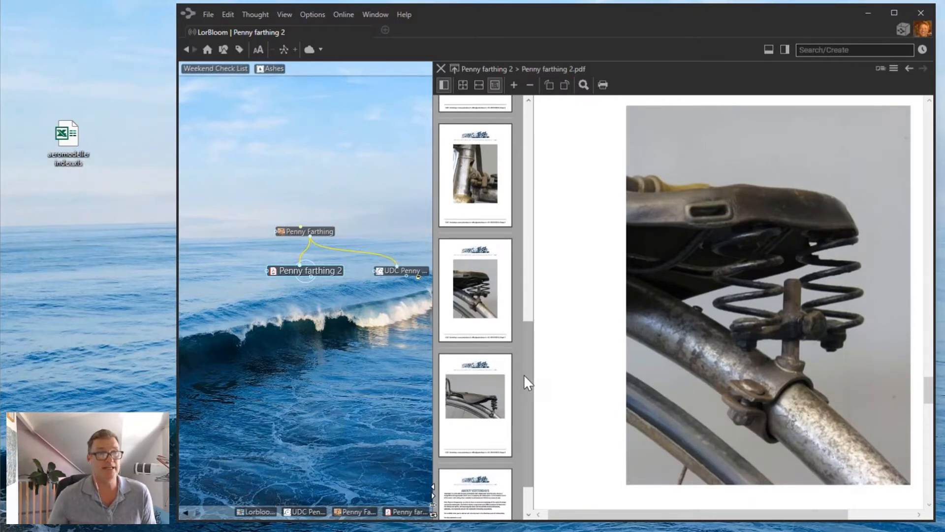
{"action": "left_click_drag", "start_coordinate": [526, 381], "coordinate": [530, 162]}
{"action": "left_click", "coordinate": [467, 239]}
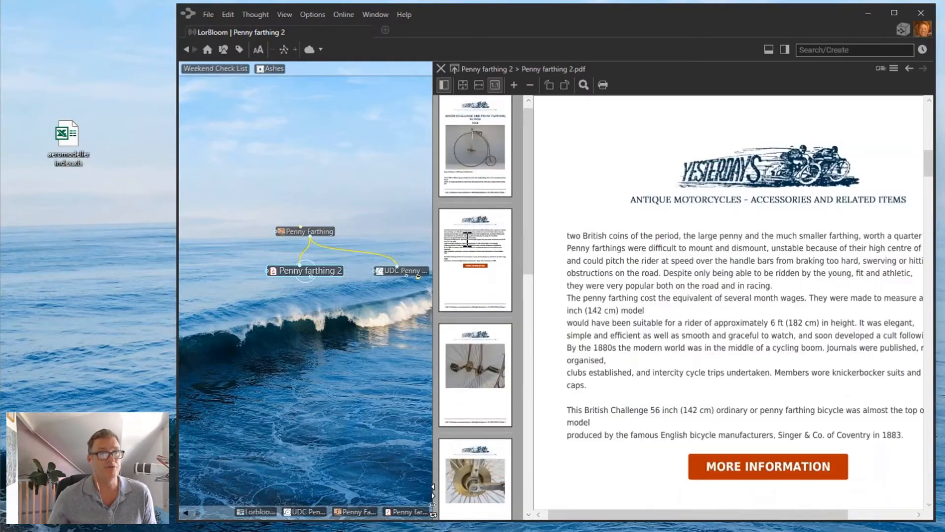
{"action": "left_click", "coordinate": [530, 85]}
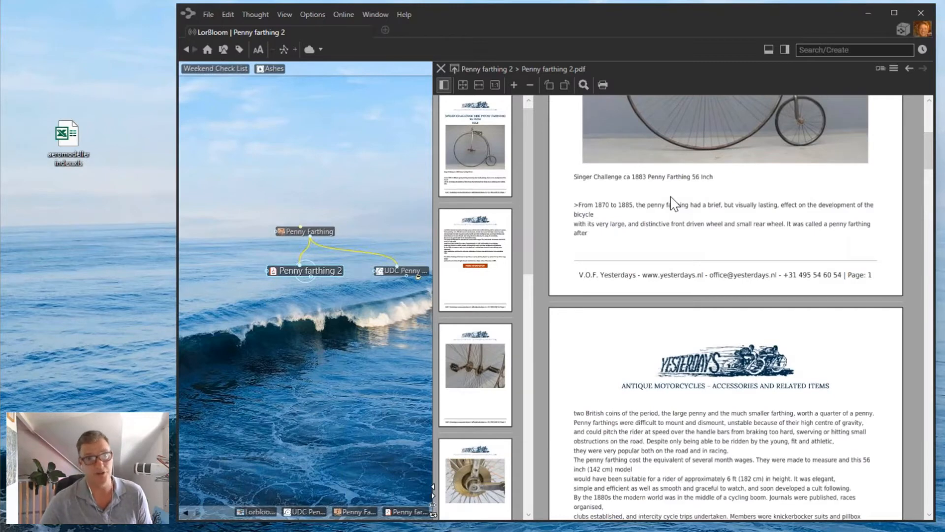
{"action": "left_click", "coordinate": [323, 229]}
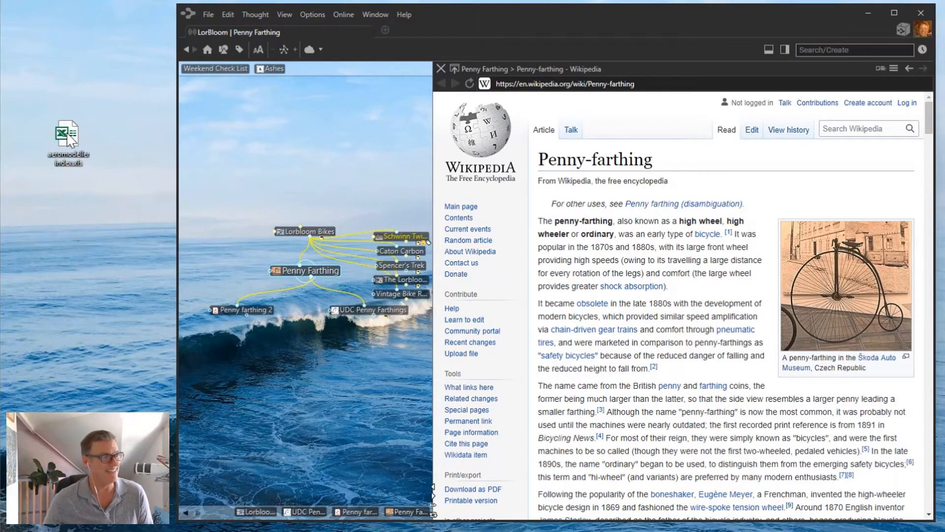
Drop aeromodeller index.xls into the map under Penny Farthing and check the attached spreadsheet in Excel.
{"action": "left_click_drag", "start_coordinate": [67, 134], "coordinate": [345, 411]}
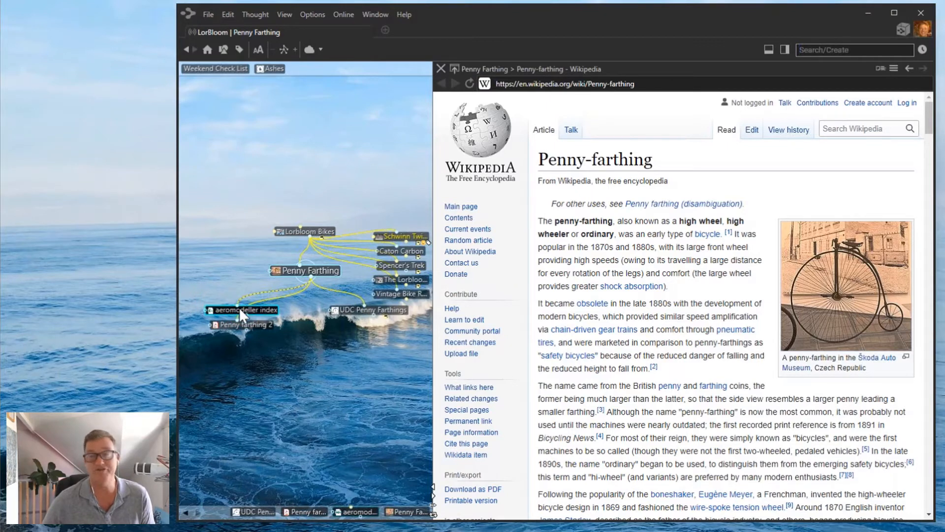
{"action": "left_click", "coordinate": [240, 310]}
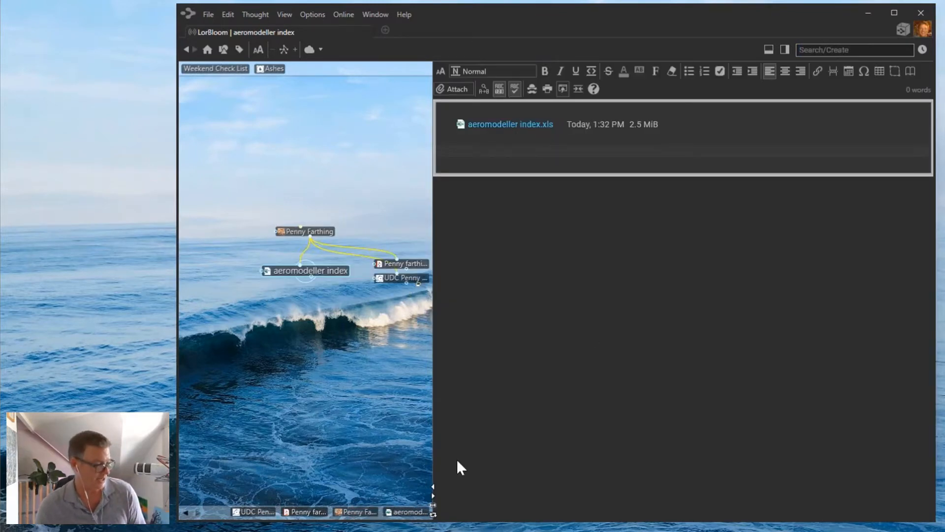
{"action": "left_click_drag", "start_coordinate": [852, 531], "coordinate": [527, 117]}
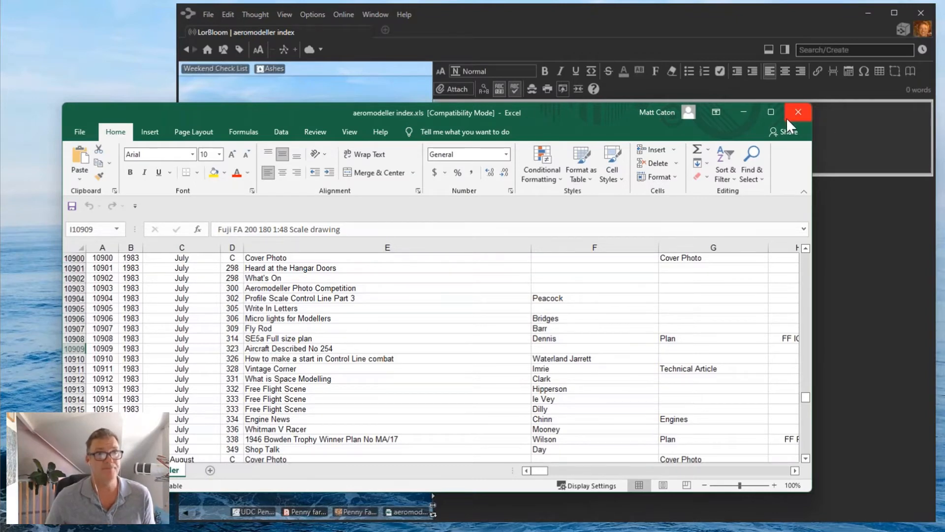
{"action": "left_click", "coordinate": [798, 112]}
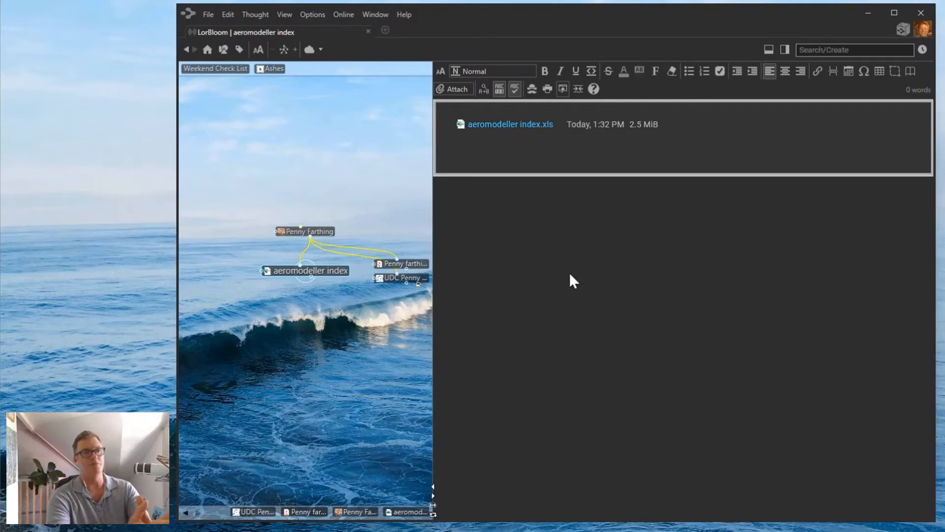
Close the LorBloom brain, scroll through the Brains list, and minimize that window.
{"action": "key", "text": "ctrl+w"}
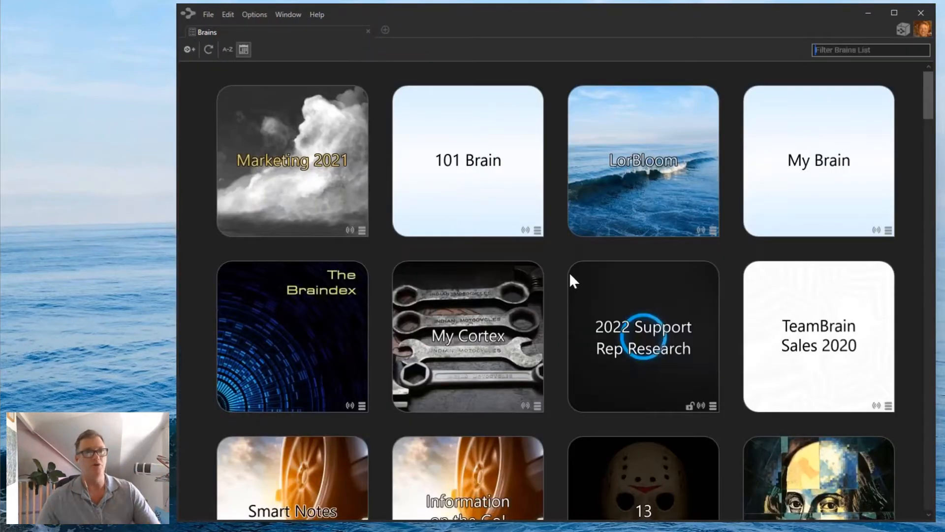
{"action": "scroll", "coordinate": [561, 250], "scroll_direction": "down", "scroll_amount": 6}
{"action": "scroll", "coordinate": [562, 251], "scroll_direction": "down", "scroll_amount": 3}
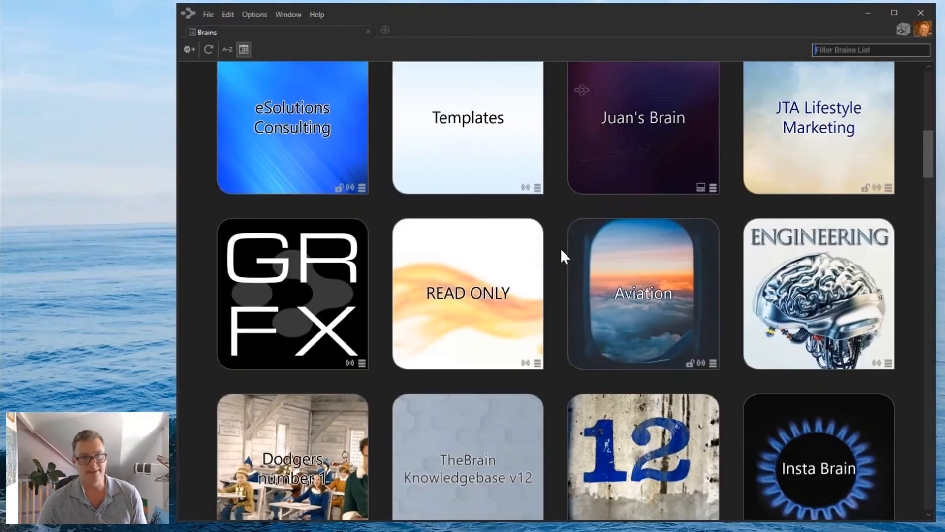
{"action": "scroll", "coordinate": [562, 251], "scroll_direction": "up", "scroll_amount": 10}
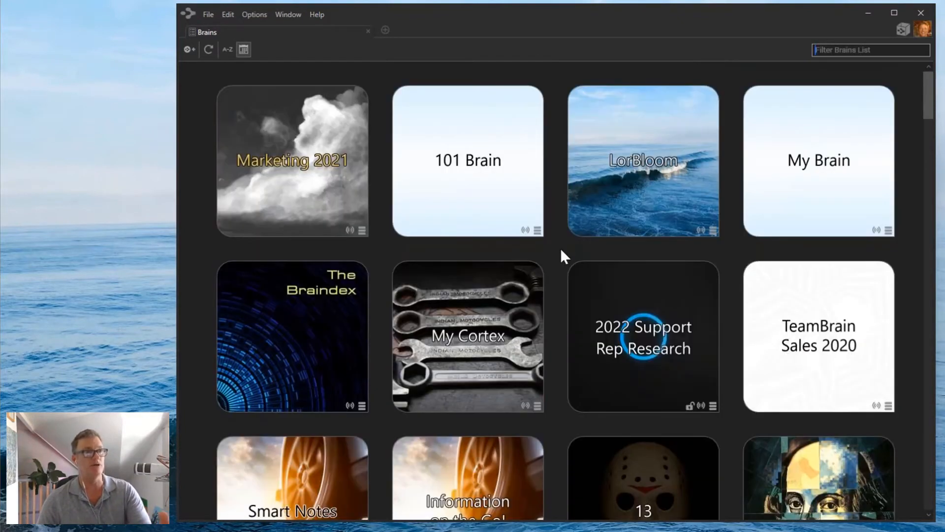
{"action": "left_click", "coordinate": [867, 17]}
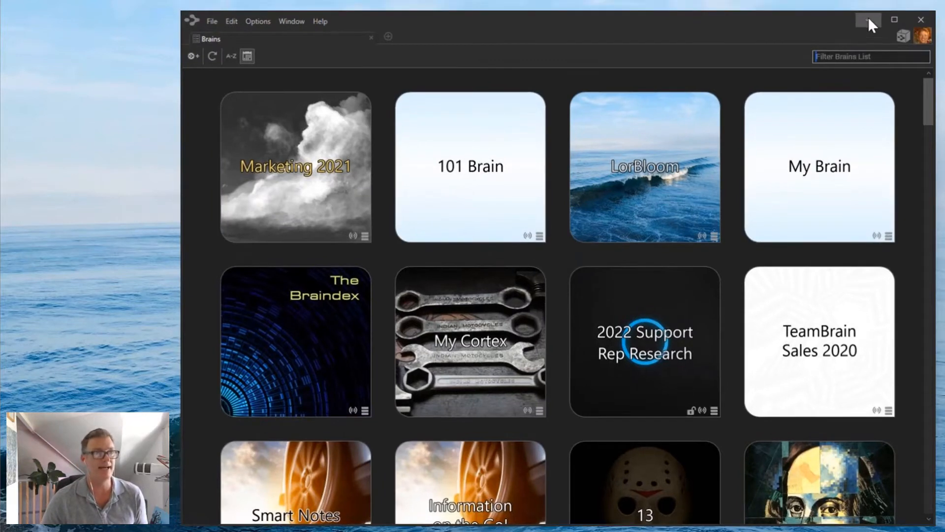
Go back through the UDC tabs to the Bing Penny Farthing search results.
{"action": "left_click_drag", "start_coordinate": [774, 30], "coordinate": [597, 27]}
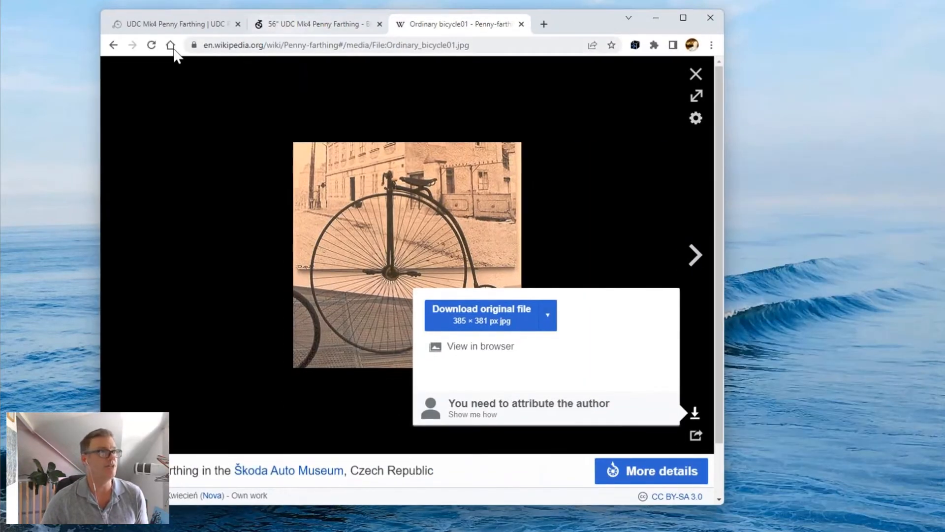
{"action": "left_click", "coordinate": [295, 27]}
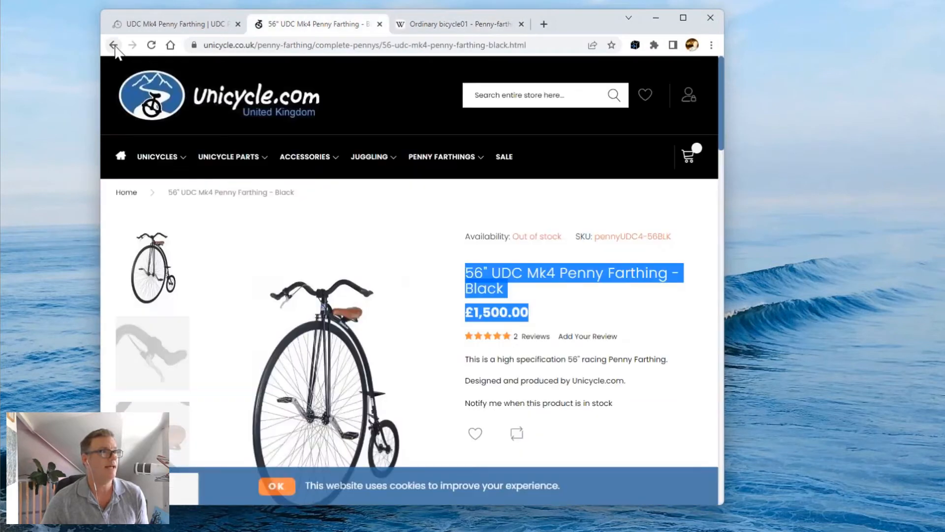
{"action": "left_click", "coordinate": [114, 46]}
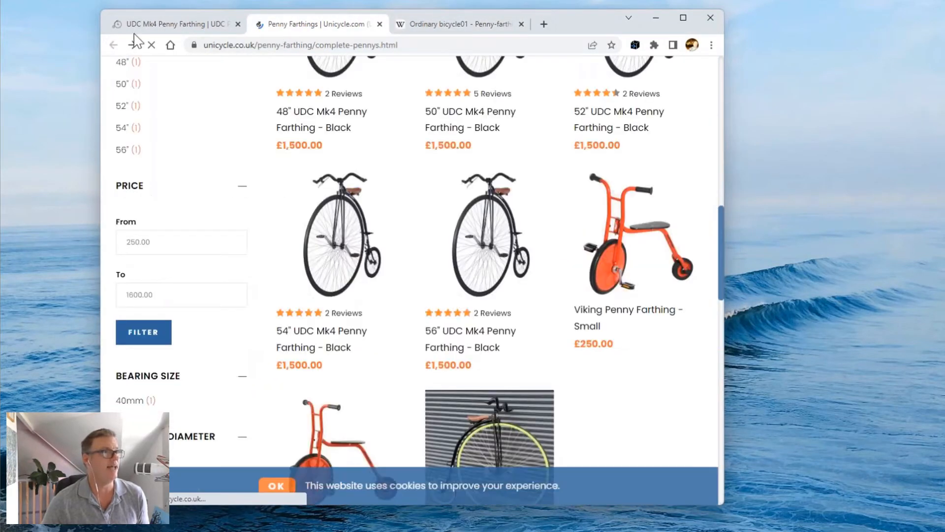
{"action": "left_click", "coordinate": [158, 25]}
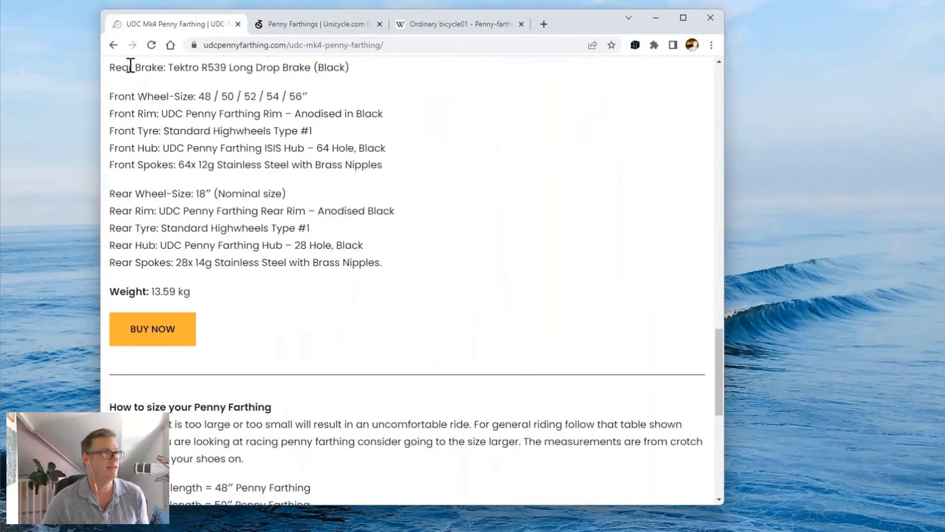
{"action": "left_click", "coordinate": [114, 46]}
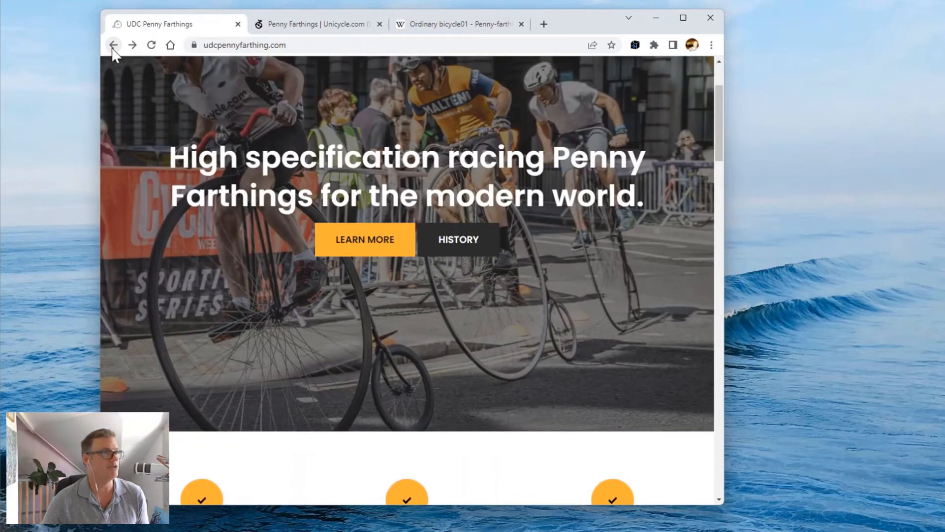
{"action": "left_click", "coordinate": [113, 46]}
{"action": "scroll", "coordinate": [452, 353], "scroll_direction": "down", "scroll_amount": 10}
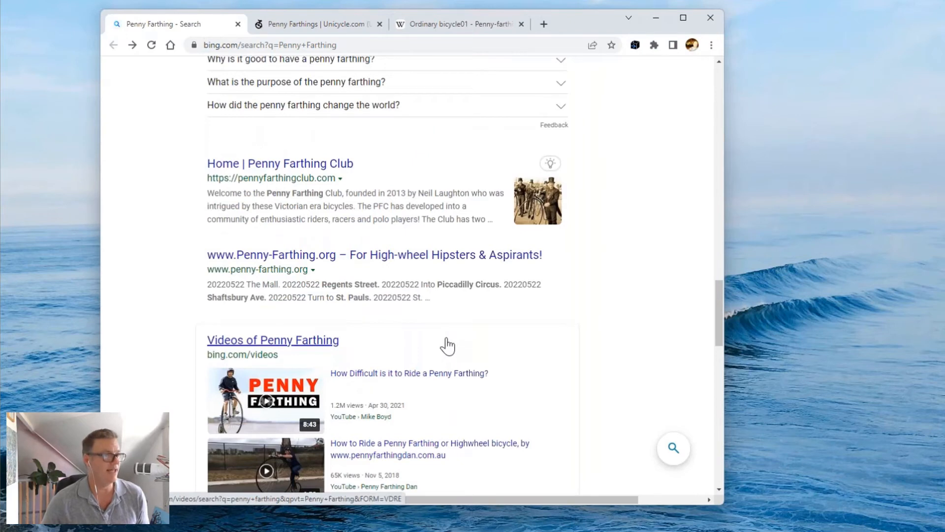
{"action": "scroll", "coordinate": [453, 347], "scroll_direction": "down", "scroll_amount": 2}
Open 'How Difficult is it to Ride a Penny Farthing?' on YouTube in a new tab and pause the ad.
{"action": "mouse_move", "coordinate": [340, 272]}
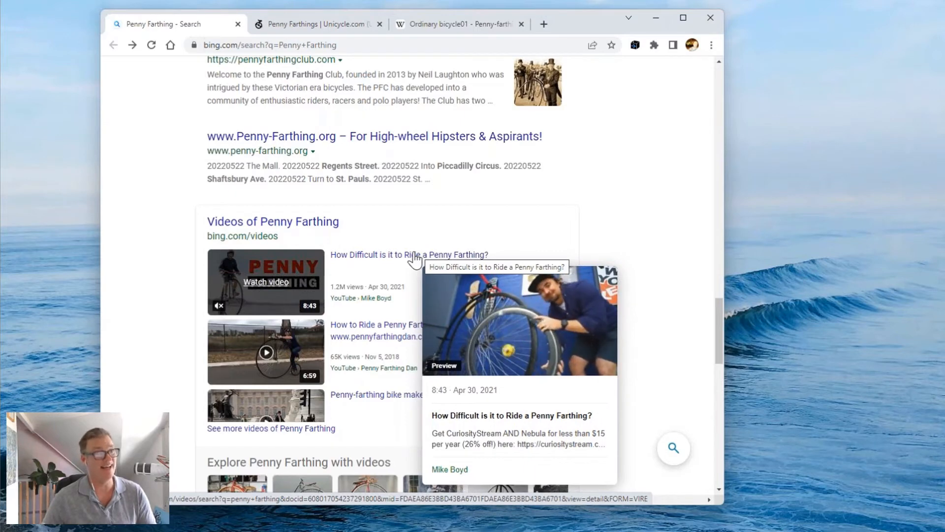
{"action": "left_click", "coordinate": [375, 256]}
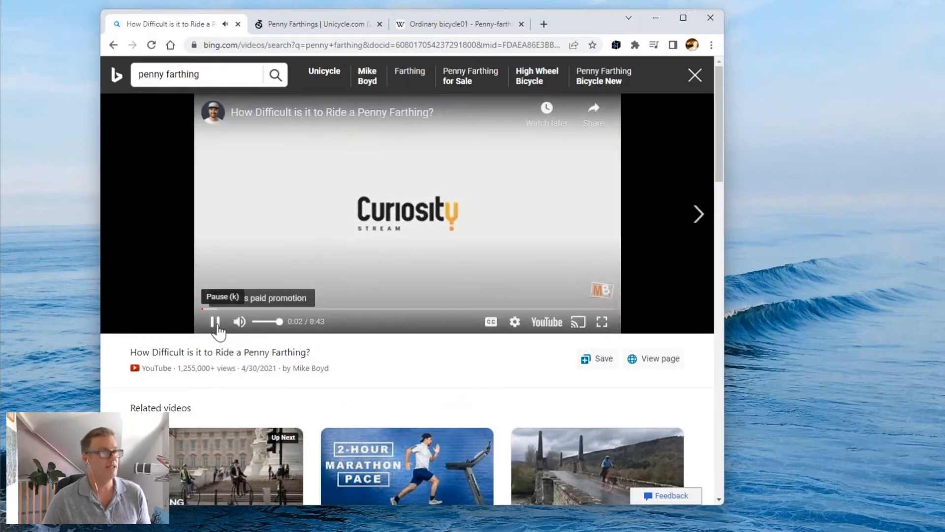
{"action": "left_click", "coordinate": [214, 321]}
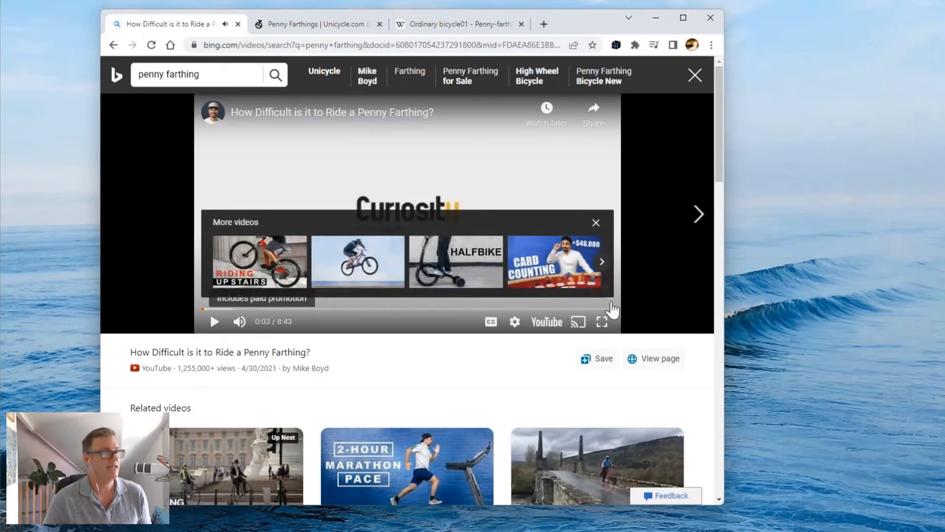
{"action": "left_click", "coordinate": [549, 325]}
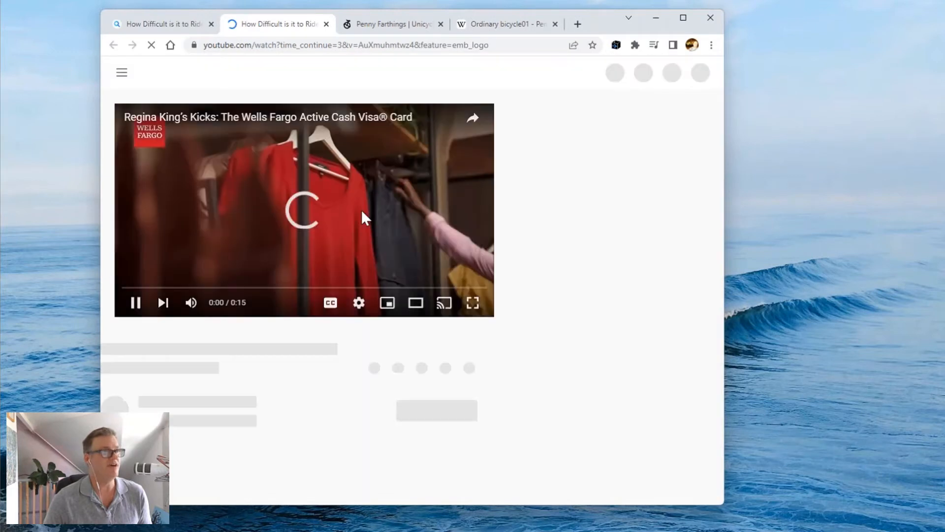
{"action": "left_click", "coordinate": [136, 304]}
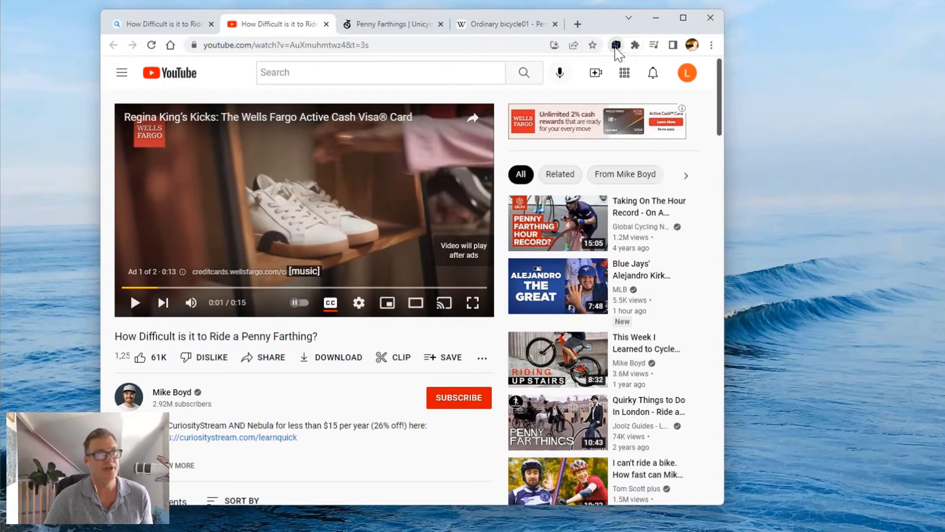
Log in to TheBrain extension with the account e-mail and password, then return to the Bing tab.
{"action": "left_click", "coordinate": [616, 46]}
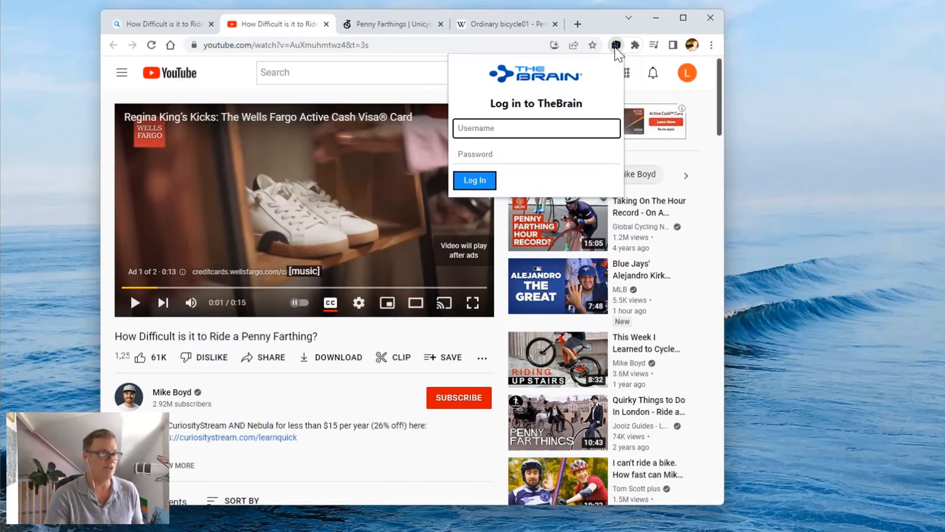
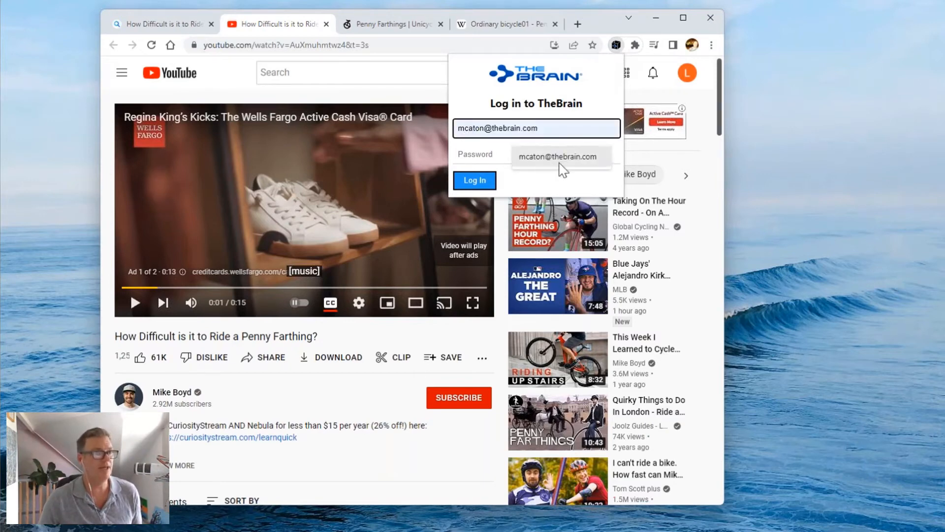
{"action": "left_click", "coordinate": [589, 166]}
{"action": "left_click", "coordinate": [492, 156]}
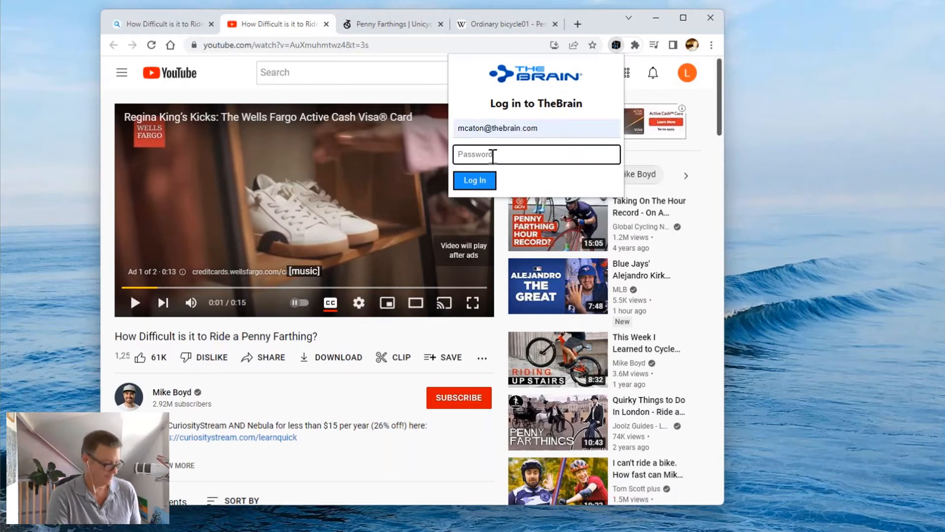
{"action": "type", "text": "****"}
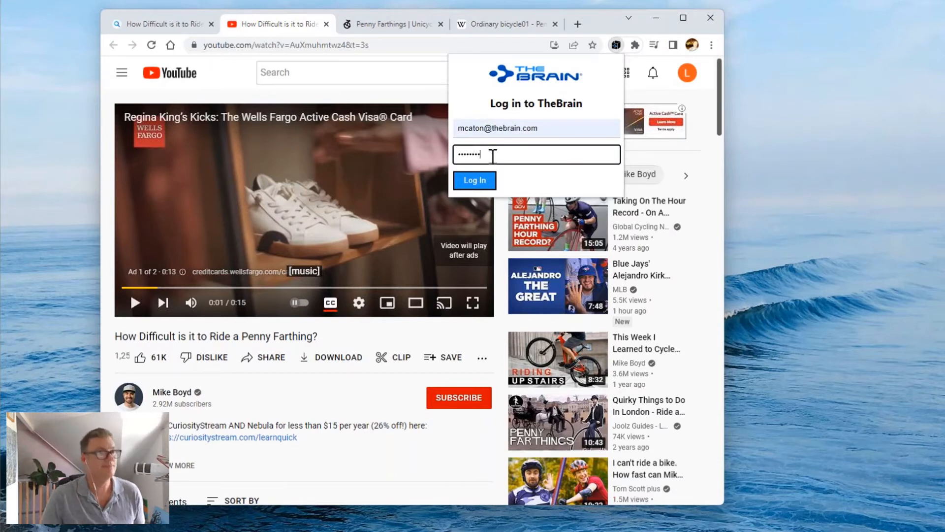
{"action": "left_click", "coordinate": [472, 182]}
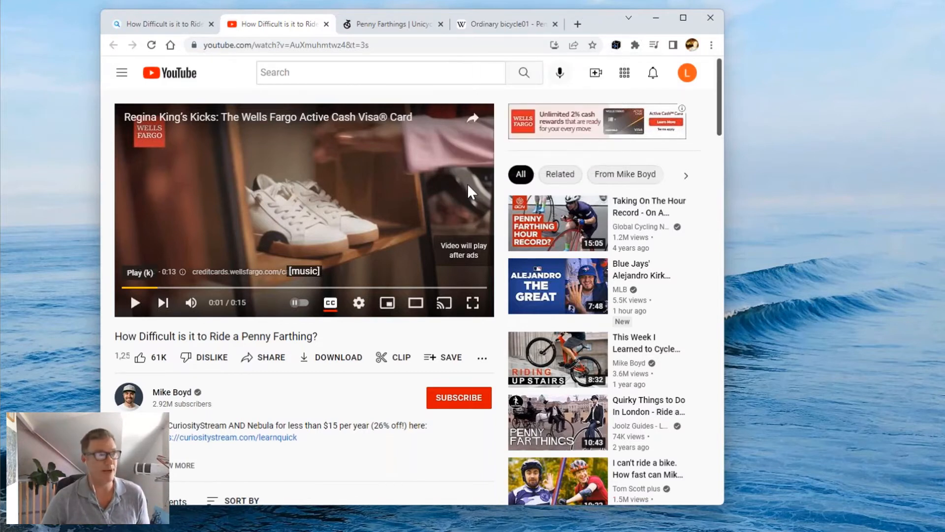
{"action": "left_click", "coordinate": [163, 24]}
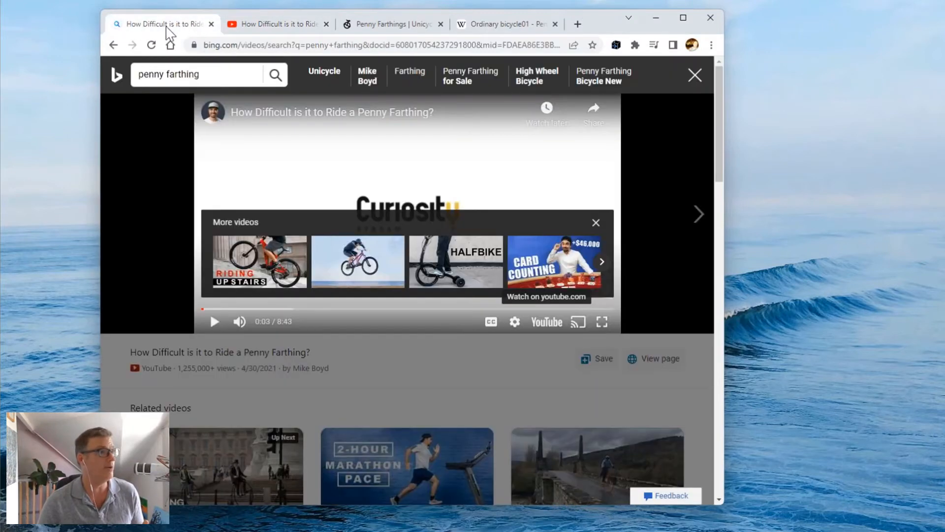
Clip the Penny Farthing Canvas Prints page to BrainBox, then minimize Chrome.
{"action": "left_click", "coordinate": [113, 45]}
{"action": "scroll", "coordinate": [466, 281], "scroll_direction": "down", "scroll_amount": 2}
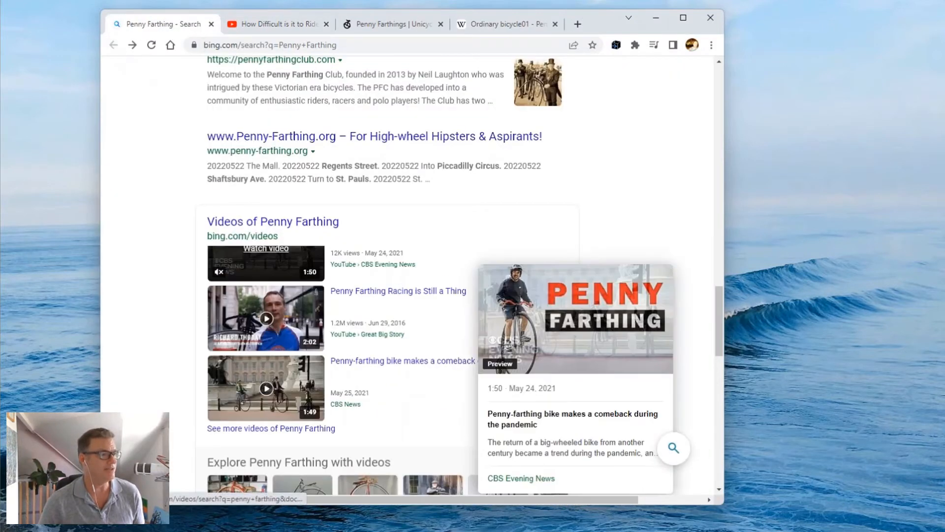
{"action": "scroll", "coordinate": [127, 308], "scroll_direction": "down", "scroll_amount": 8}
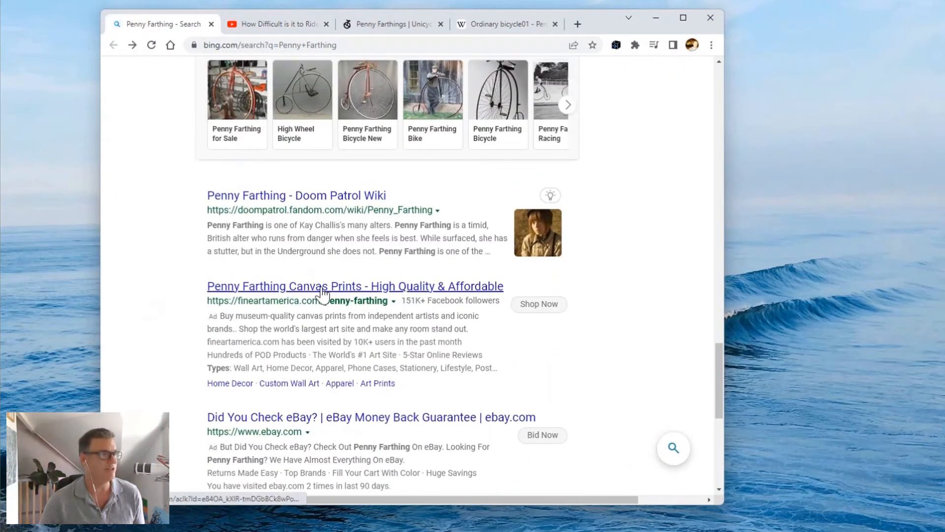
{"action": "left_click", "coordinate": [323, 288]}
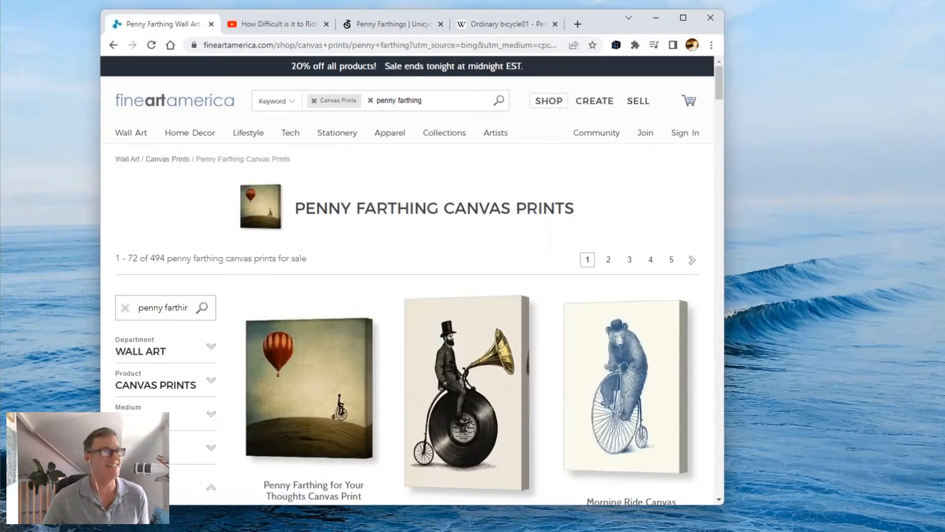
{"action": "left_click", "coordinate": [616, 46]}
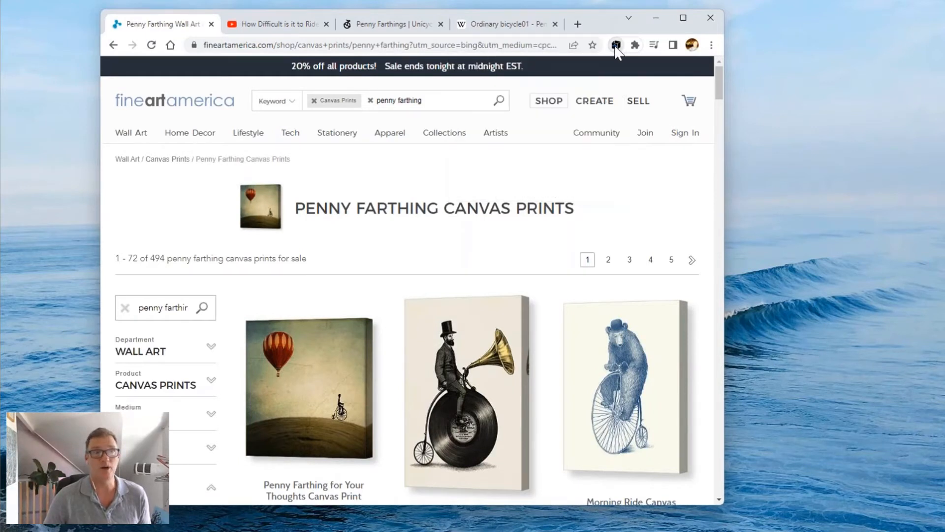
{"action": "left_click", "coordinate": [657, 20]}
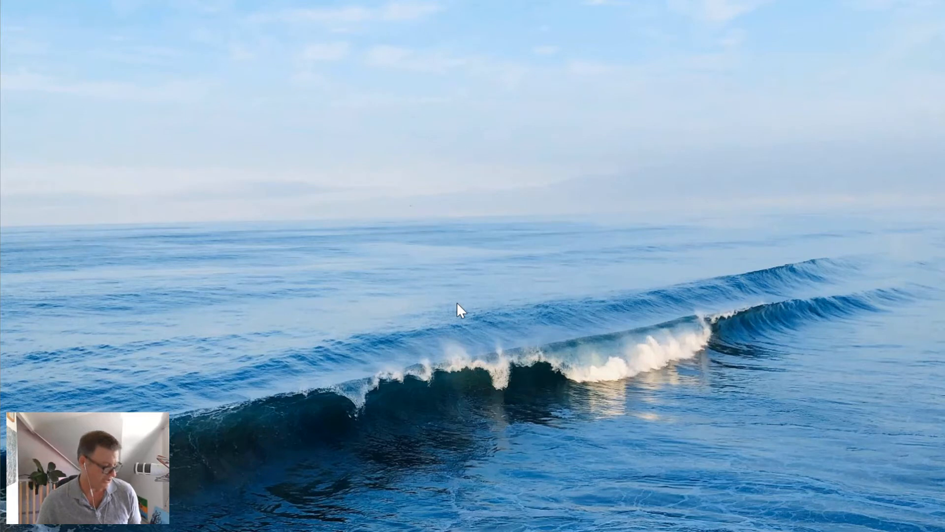
Reopen the LorBloom brain, widen its window, and make Penny Farthing the active thought.
{"action": "key", "text": "alt+Tab"}
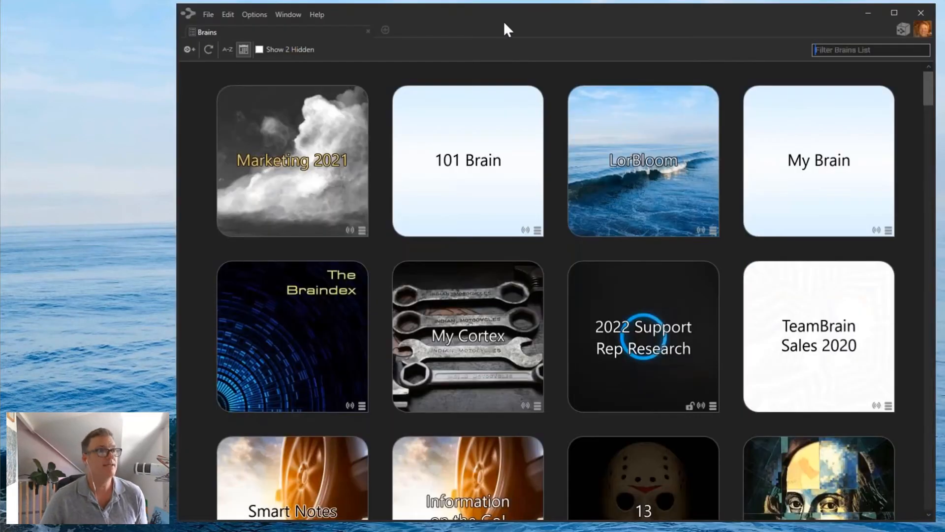
{"action": "left_click", "coordinate": [658, 160]}
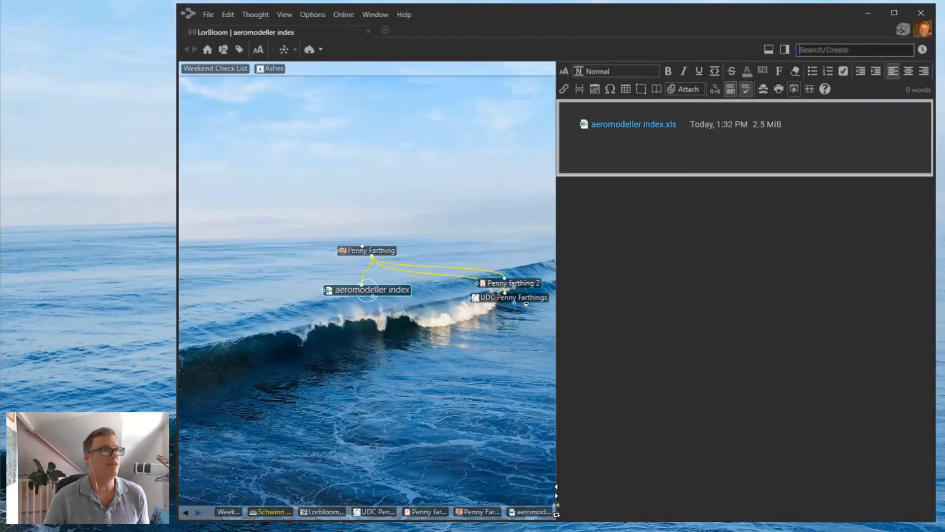
{"action": "left_click_drag", "start_coordinate": [118, 13], "coordinate": [44, 7]}
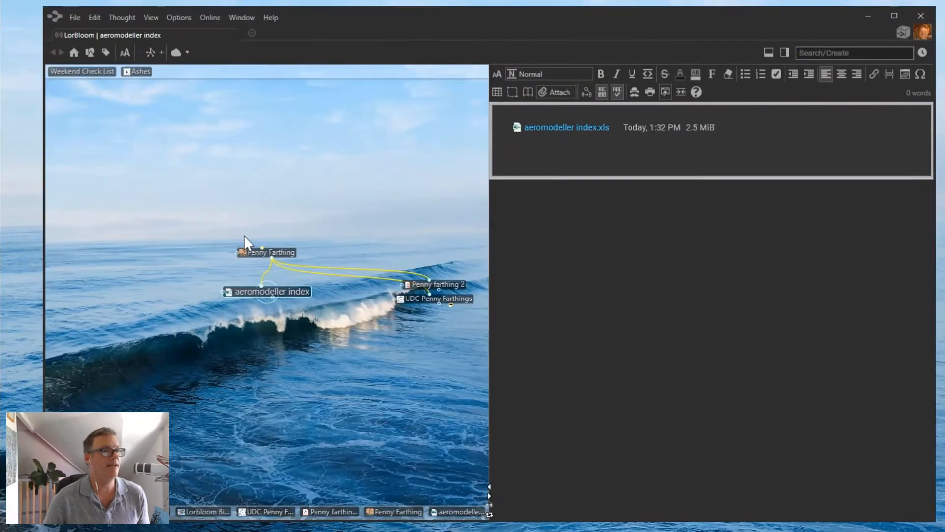
{"action": "left_click", "coordinate": [263, 253]}
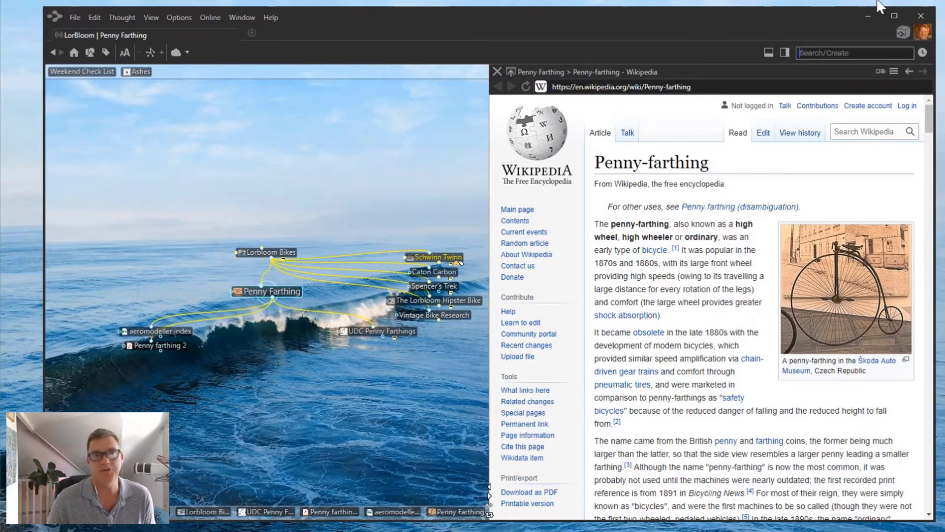
Open the BrainBox list and preview the Penny Farthing Wall Art page on Fine Art America.
{"action": "left_click", "coordinate": [904, 32]}
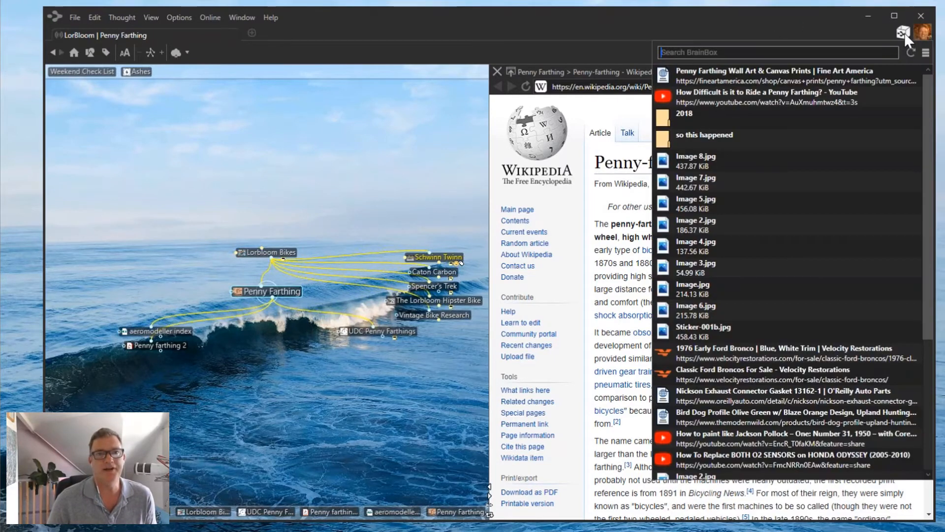
{"action": "mouse_move", "coordinate": [728, 69]}
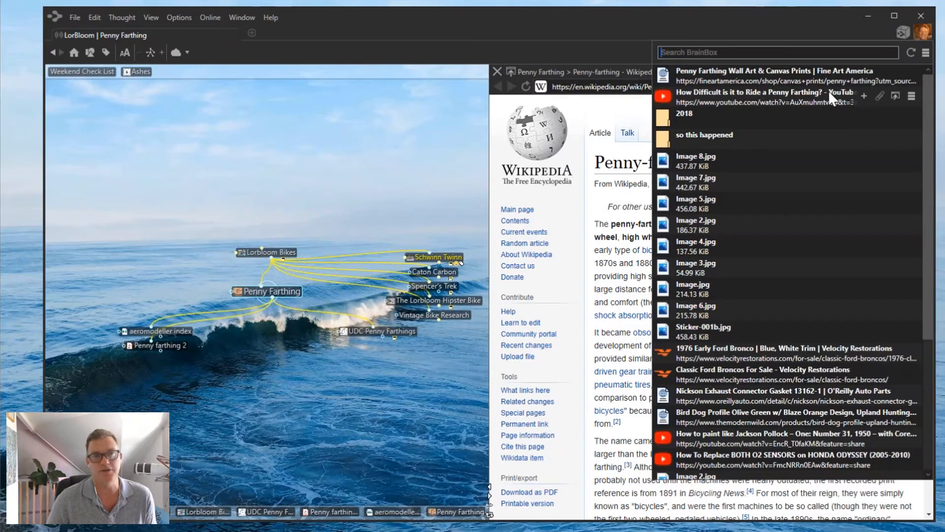
{"action": "scroll", "coordinate": [832, 140], "scroll_direction": "down", "scroll_amount": 2}
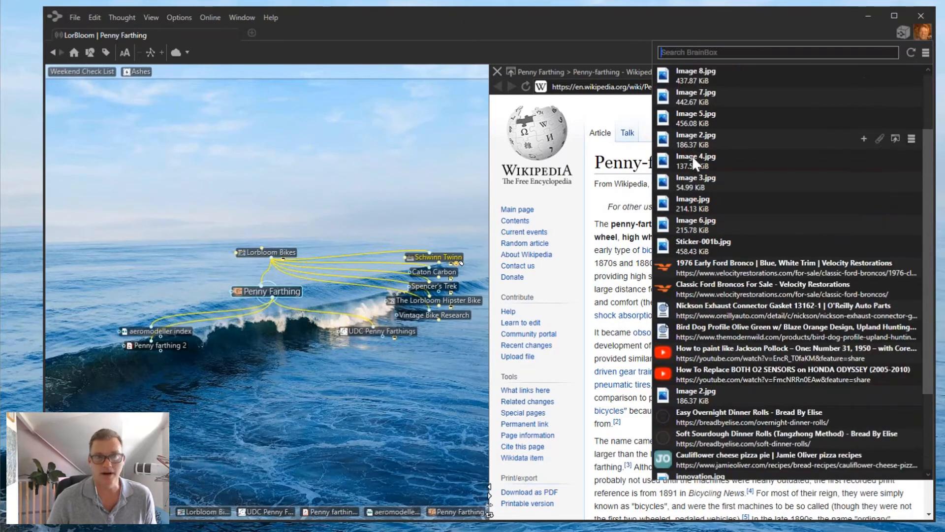
{"action": "scroll", "coordinate": [690, 251], "scroll_direction": "down", "scroll_amount": 3}
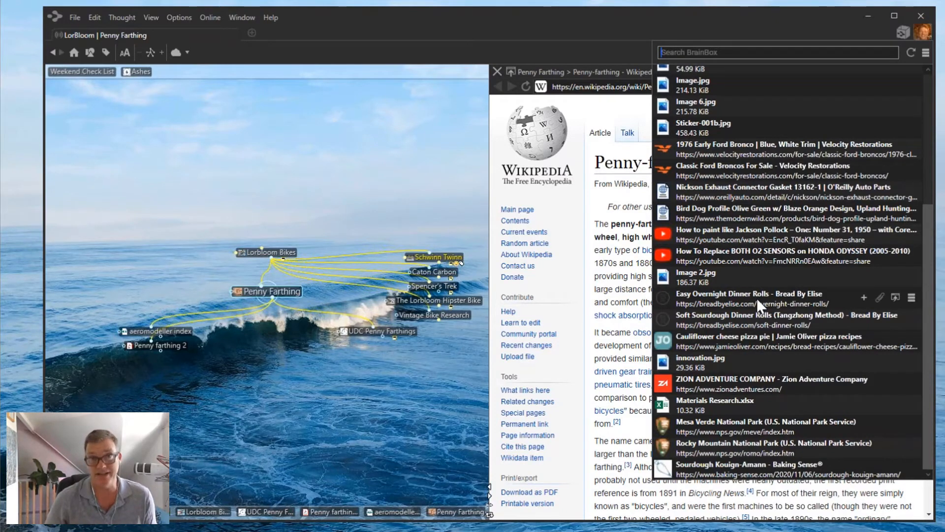
{"action": "scroll", "coordinate": [773, 249], "scroll_direction": "up", "scroll_amount": 5}
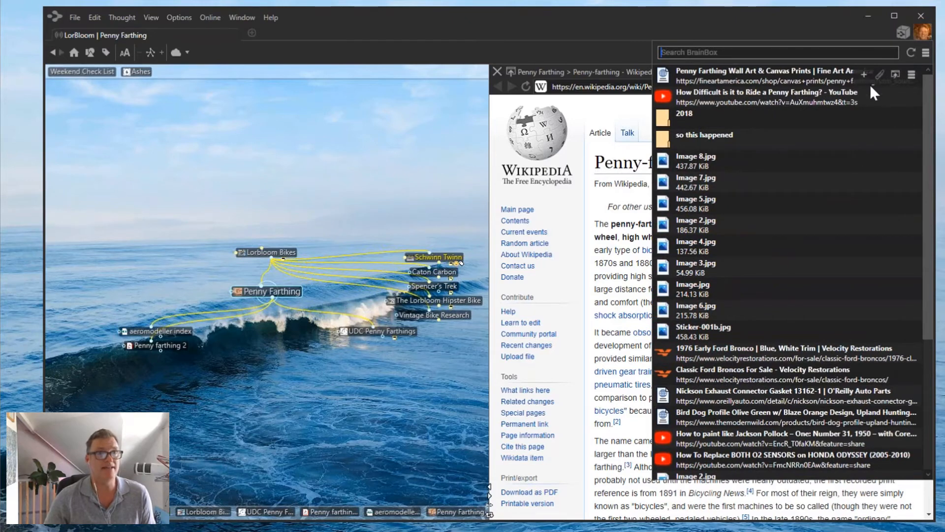
{"action": "left_click", "coordinate": [894, 74]}
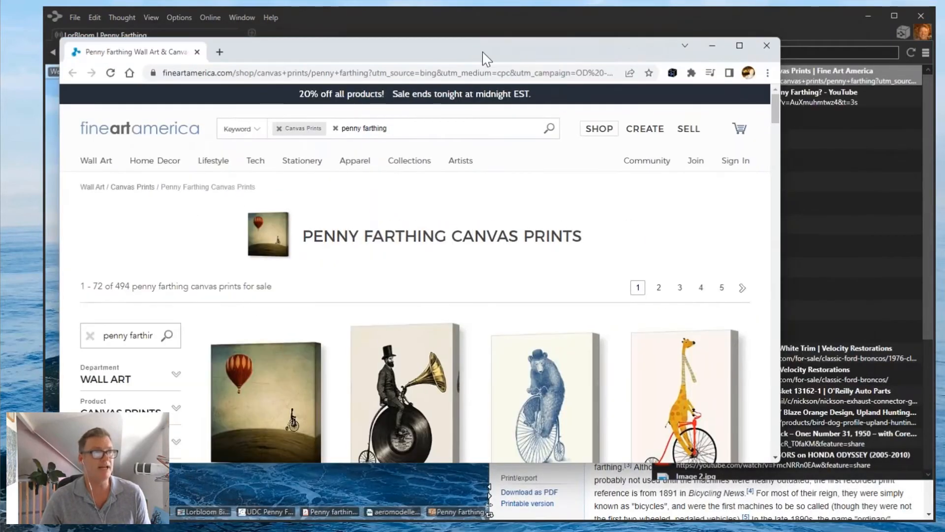
{"action": "left_click", "coordinate": [770, 48]}
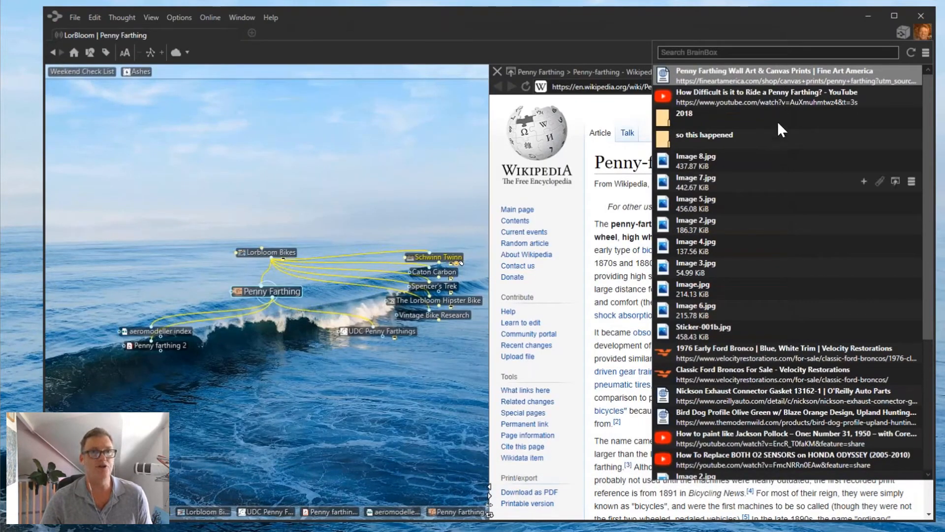
Make the wall art prints link and the riding video child thoughts of Penny Farthing.
{"action": "mouse_move", "coordinate": [865, 78]}
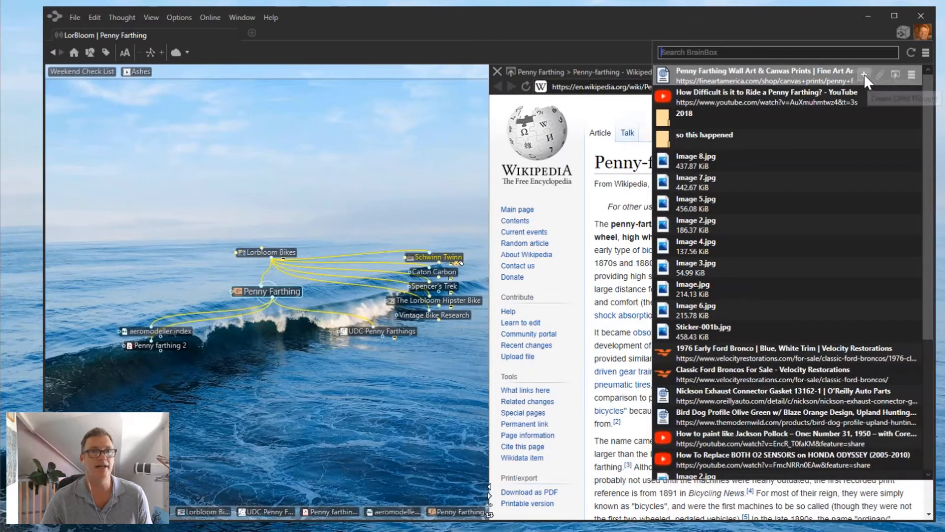
{"action": "left_click", "coordinate": [864, 74]}
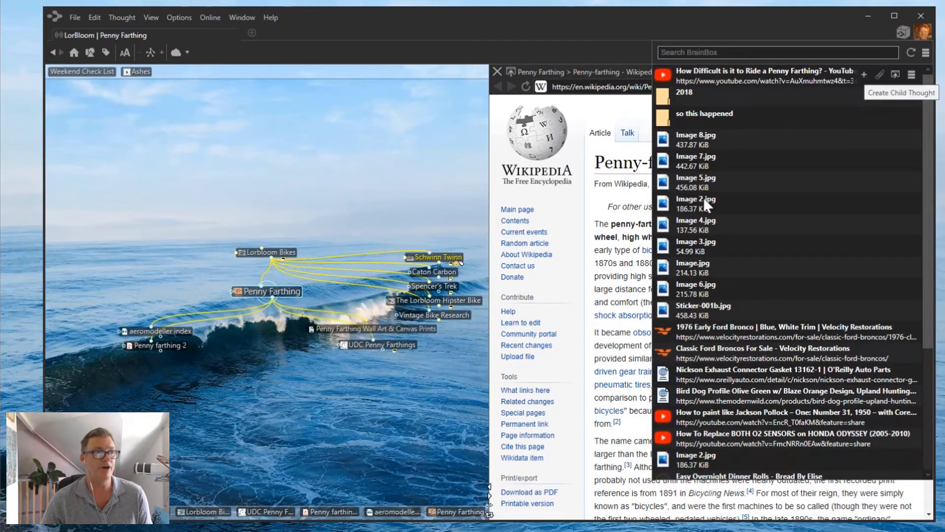
{"action": "mouse_move", "coordinate": [778, 79]}
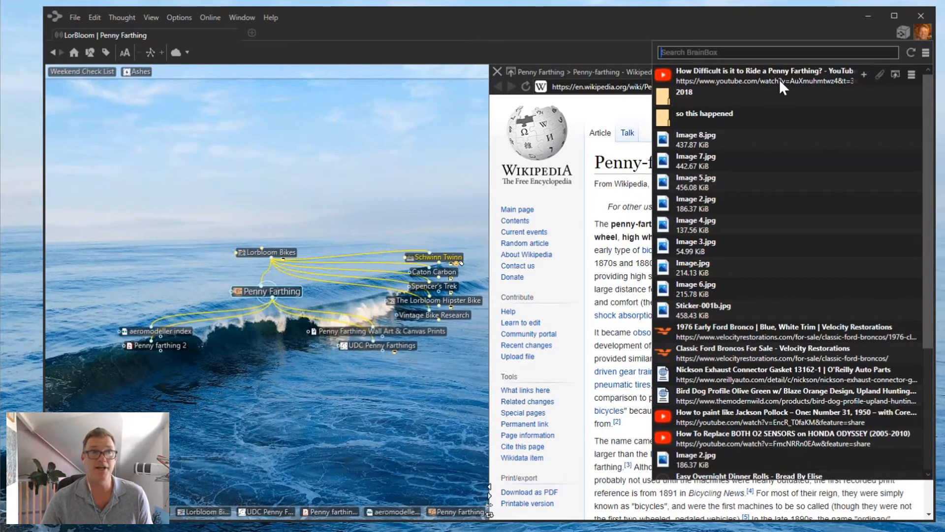
{"action": "left_click", "coordinate": [864, 74]}
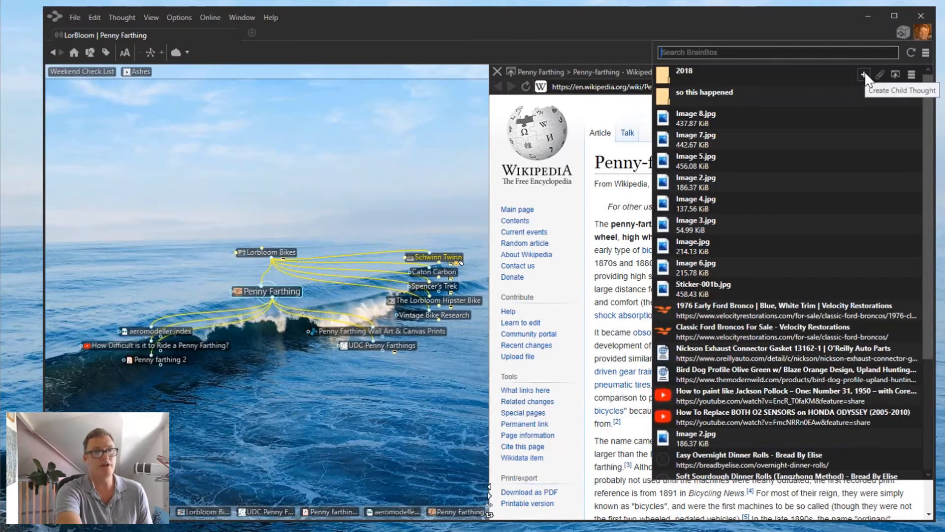
{"action": "scroll", "coordinate": [820, 166], "scroll_direction": "down", "scroll_amount": 3}
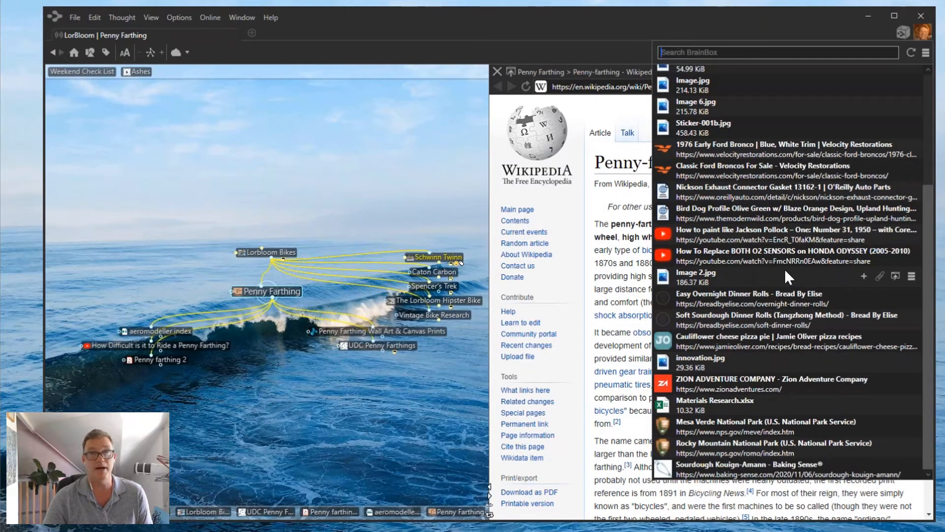
{"action": "scroll", "coordinate": [784, 267], "scroll_direction": "up", "scroll_amount": 1}
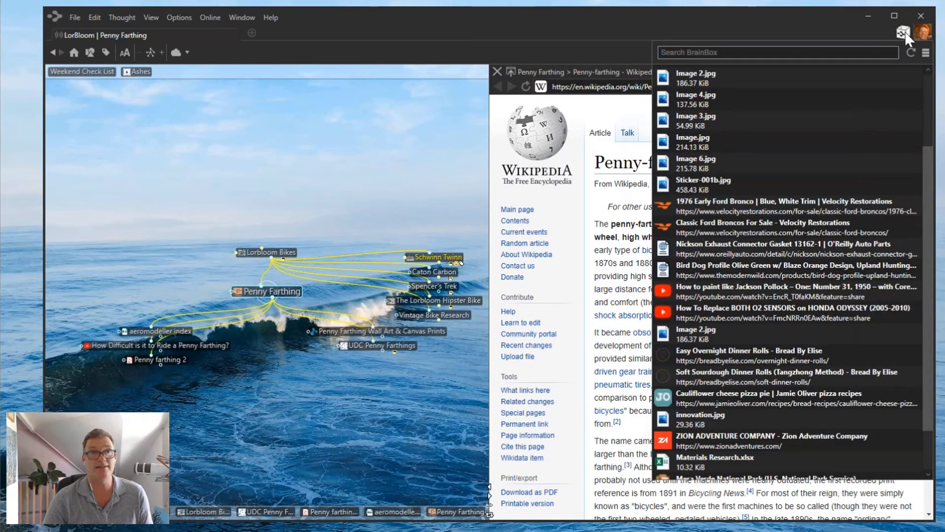
{"action": "left_click", "coordinate": [927, 53]}
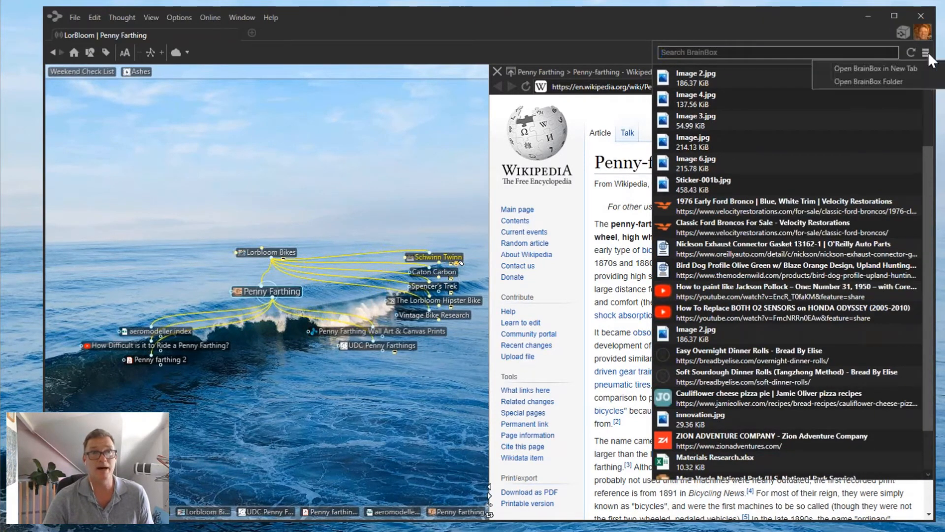
Open the BrainBox in a new tab and preview its items, including the Cauliflower cheese pizza pie recipe.
{"action": "left_click", "coordinate": [864, 67]}
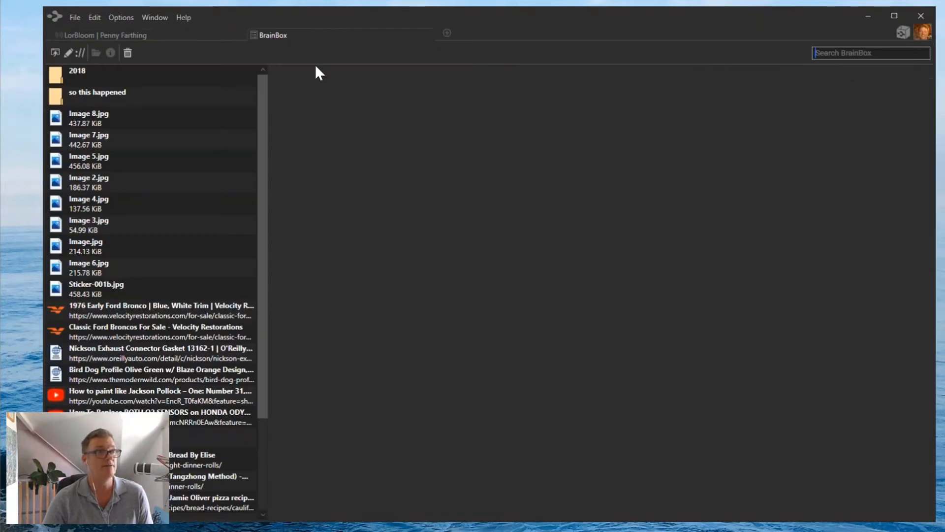
{"action": "left_click", "coordinate": [99, 370]}
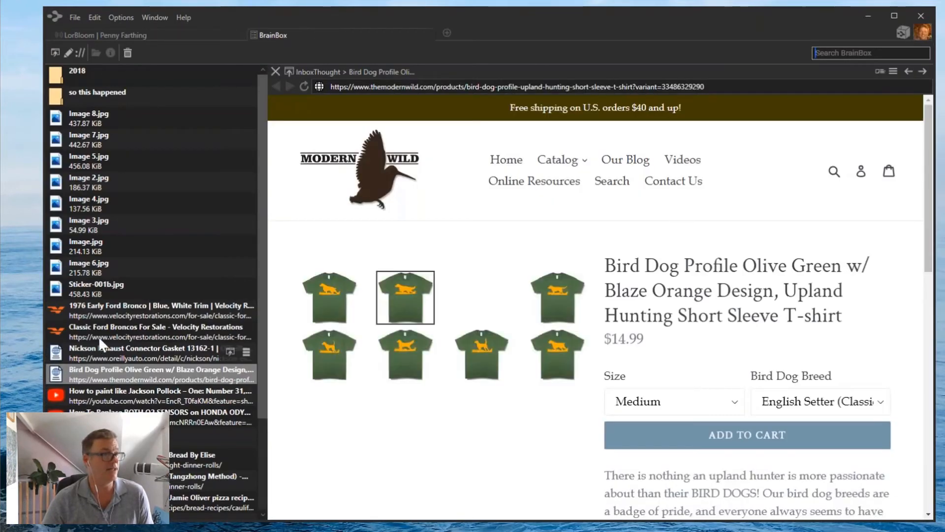
{"action": "left_click", "coordinate": [93, 328]}
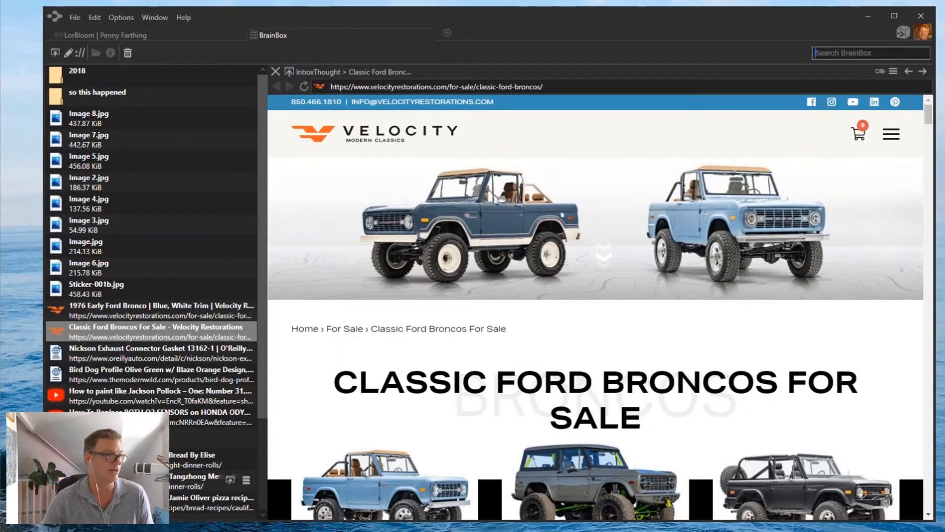
{"action": "left_click", "coordinate": [207, 480]}
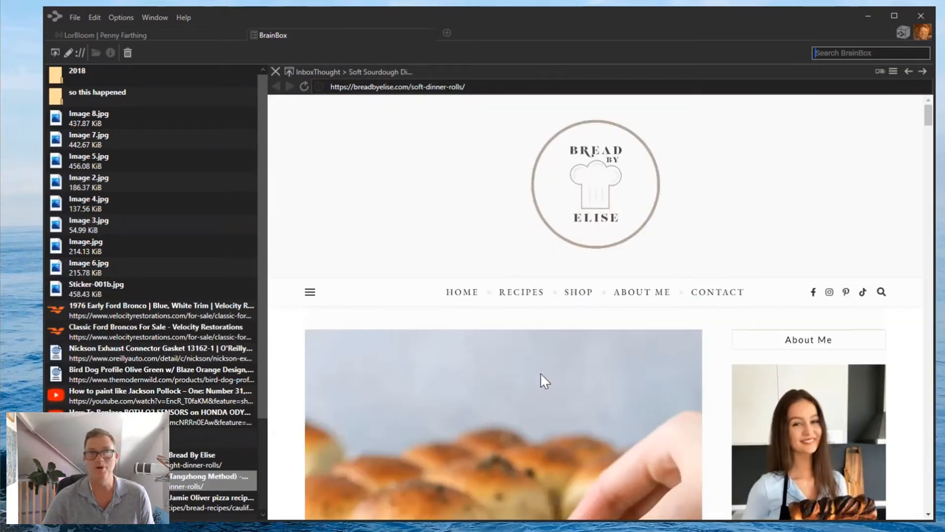
{"action": "scroll", "coordinate": [540, 372], "scroll_direction": "down", "scroll_amount": 8}
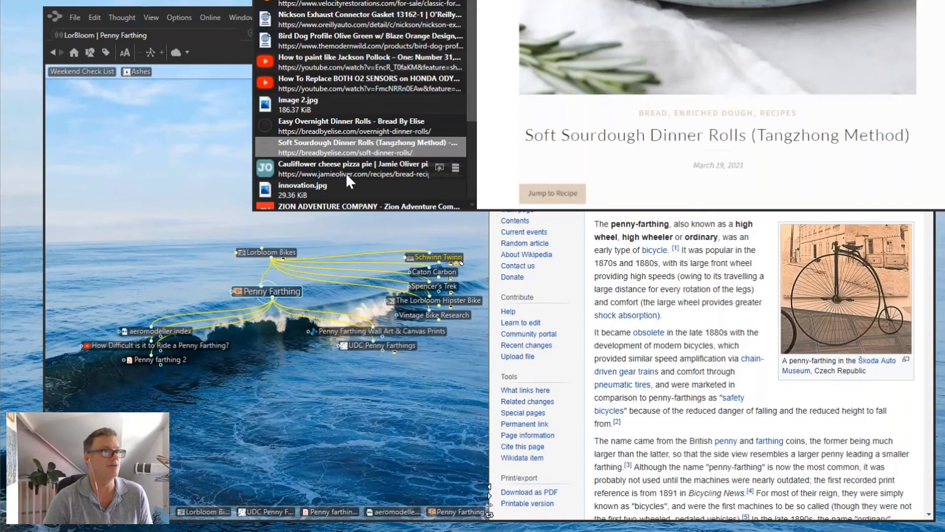
{"action": "left_click", "coordinate": [355, 164]}
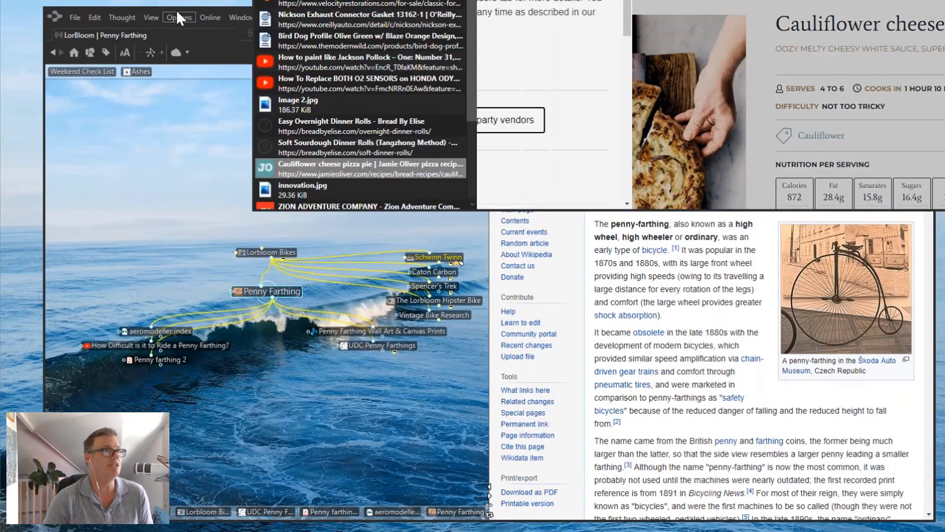
Place the LorBloom window beside the BrainBox and drag the Cauliflower cheese pizza pie item under Penny Farthing.
{"action": "left_click", "coordinate": [183, 9]}
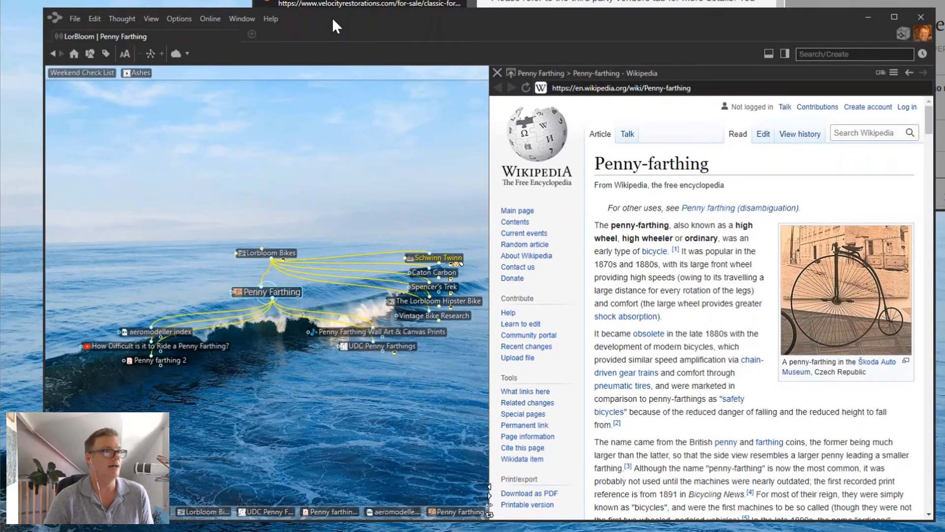
{"action": "left_click_drag", "start_coordinate": [617, 24], "coordinate": [563, 51]}
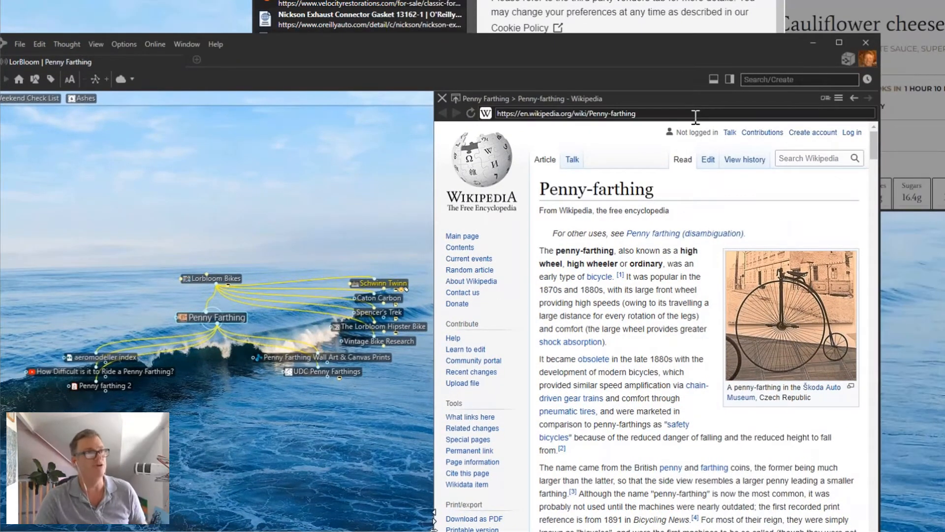
{"action": "left_click", "coordinate": [325, 19]}
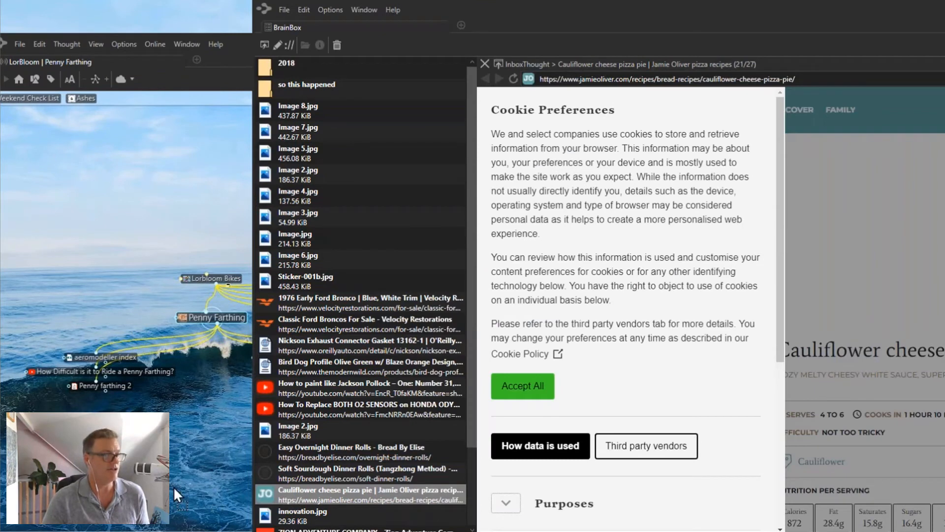
{"action": "left_click_drag", "start_coordinate": [365, 494], "coordinate": [118, 375]}
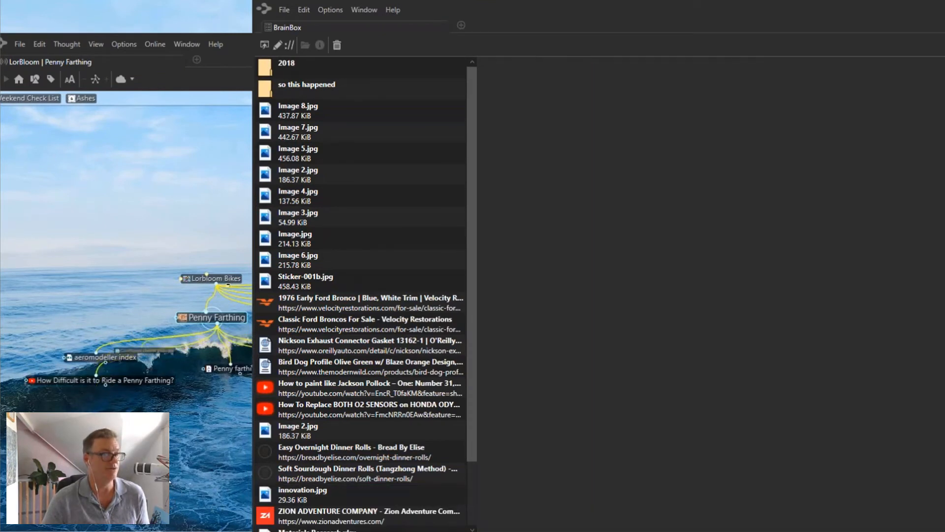
{"action": "left_click", "coordinate": [126, 388]}
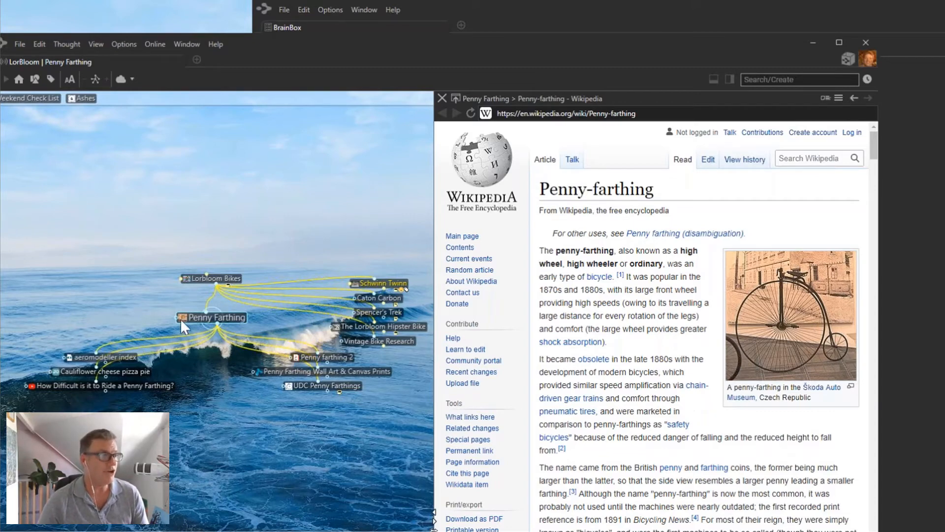
Open the Weekend Check List note, check its heading styles, and add a blank line above Must Do.
{"action": "left_click", "coordinate": [28, 98]}
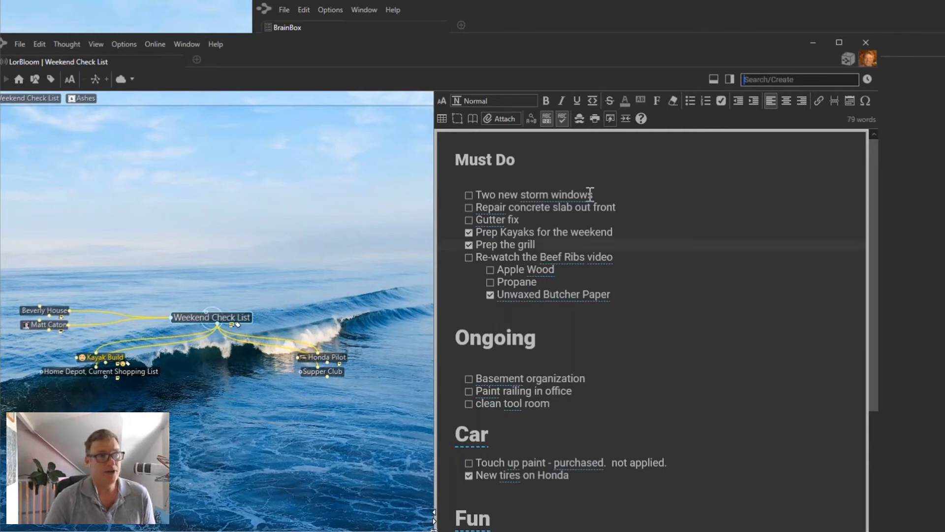
{"action": "left_click", "coordinate": [476, 161]}
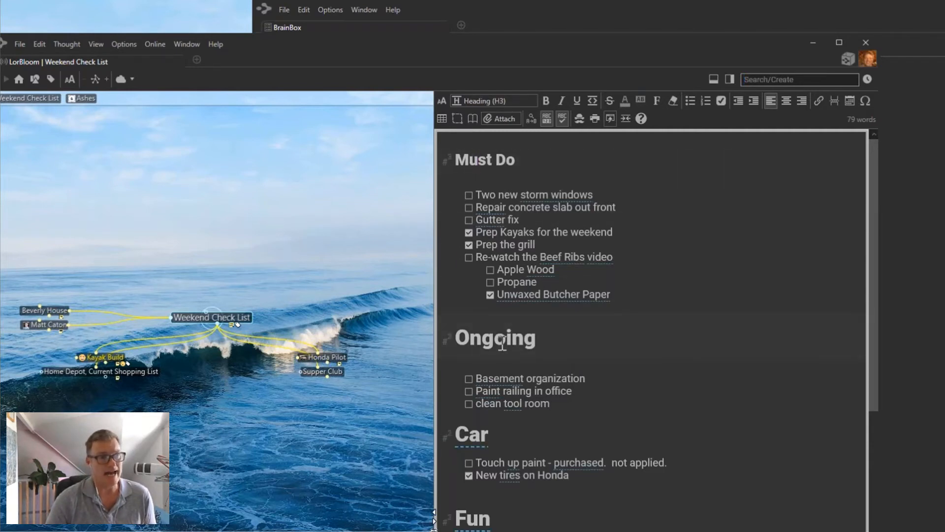
{"action": "left_click", "coordinate": [506, 339]}
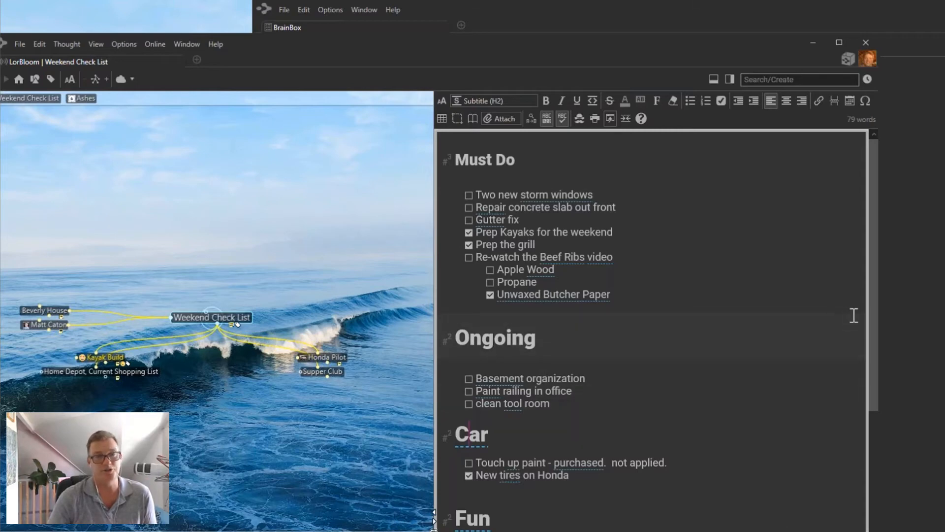
{"action": "left_click_drag", "start_coordinate": [876, 321], "coordinate": [853, 220]}
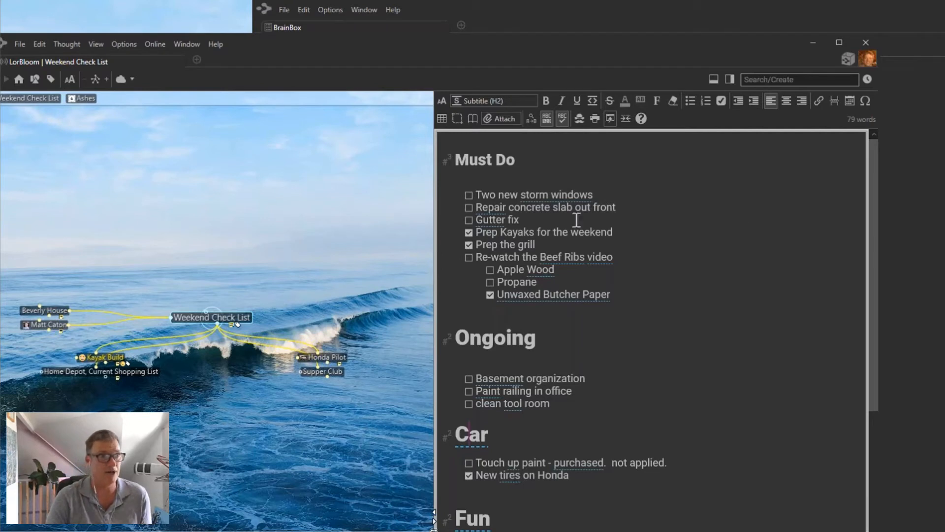
{"action": "left_click", "coordinate": [444, 164]}
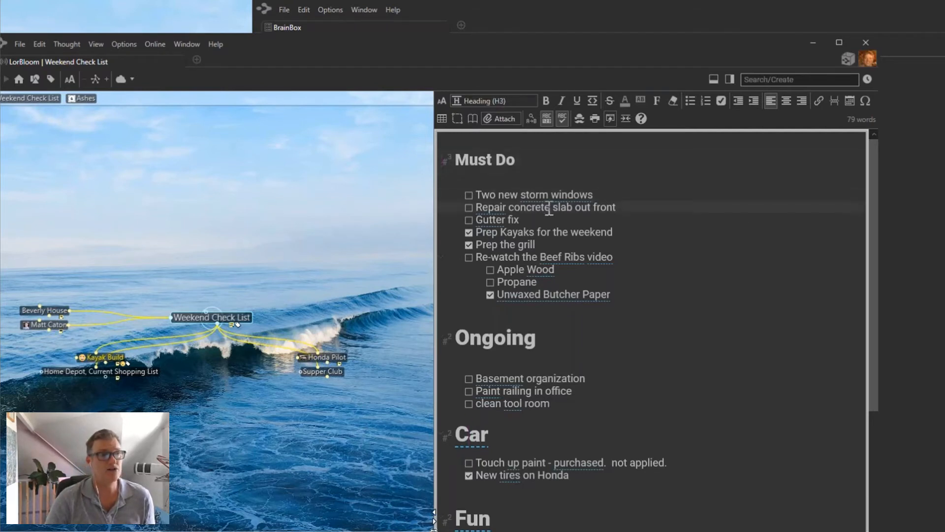
{"action": "key", "text": "Return"}
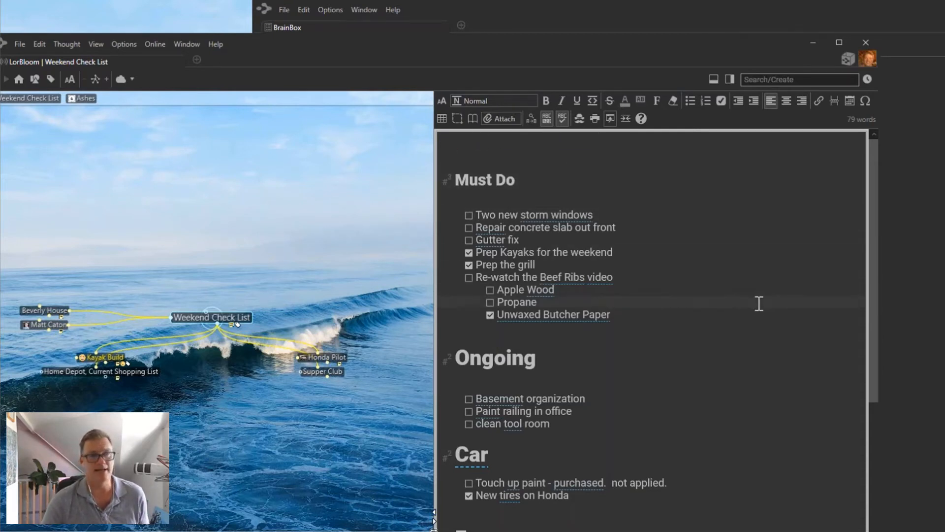
Preview the note's pop-up table of contents and jump to the Car section.
{"action": "right_click", "coordinate": [771, 338]}
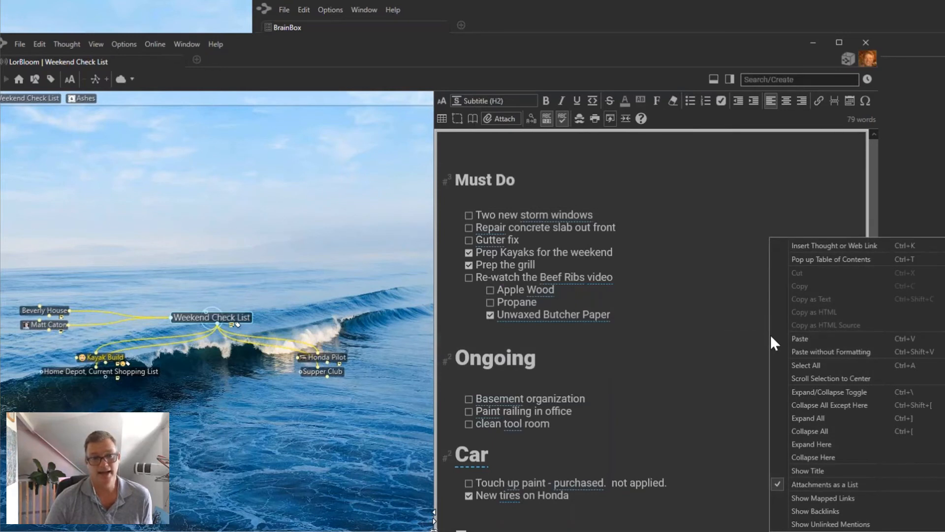
{"action": "left_click", "coordinate": [831, 259]}
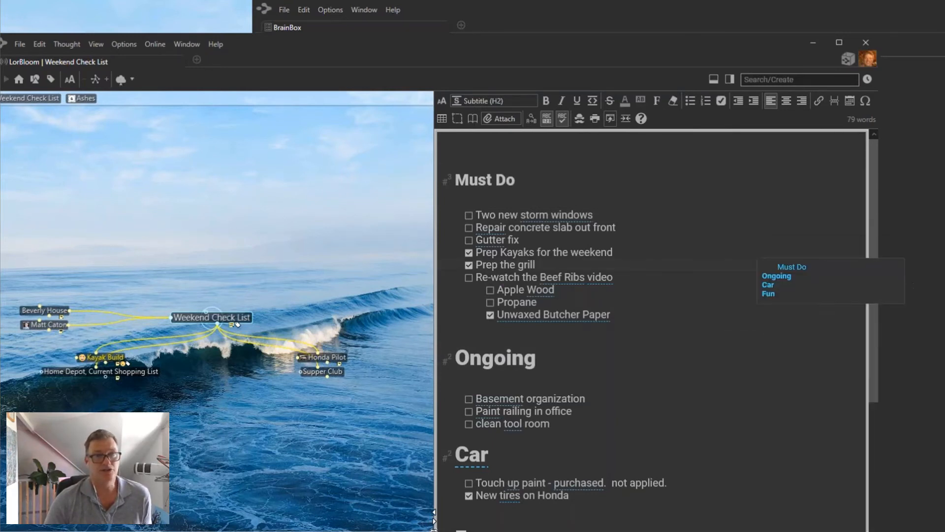
{"action": "left_click", "coordinate": [768, 284]}
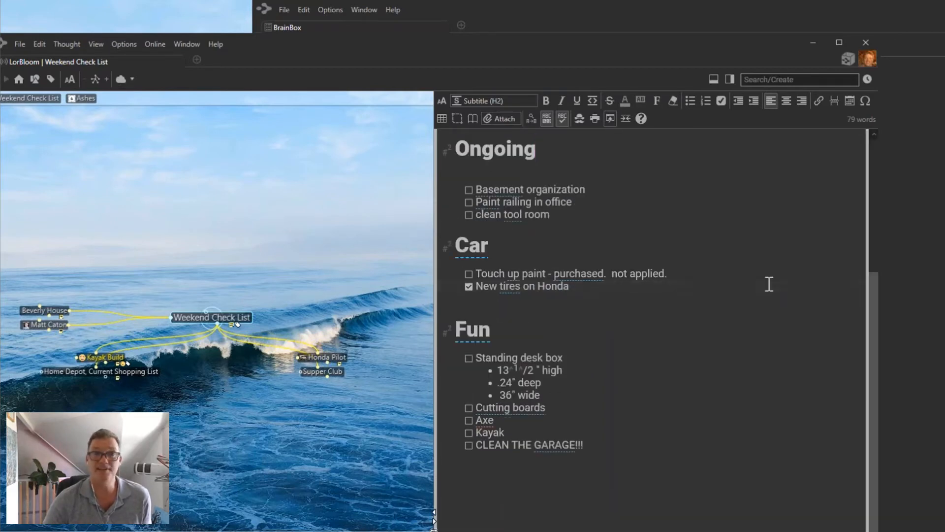
{"action": "scroll", "coordinate": [769, 284], "scroll_direction": "up", "scroll_amount": 4}
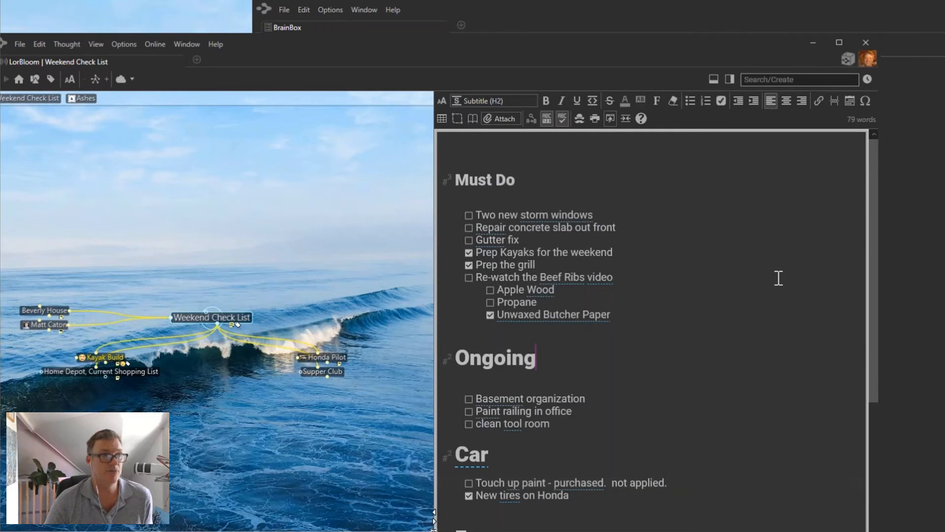
Make Must Do a Subtitle (H2) heading and insert a table of contents on the top line.
{"action": "left_click", "coordinate": [450, 180]}
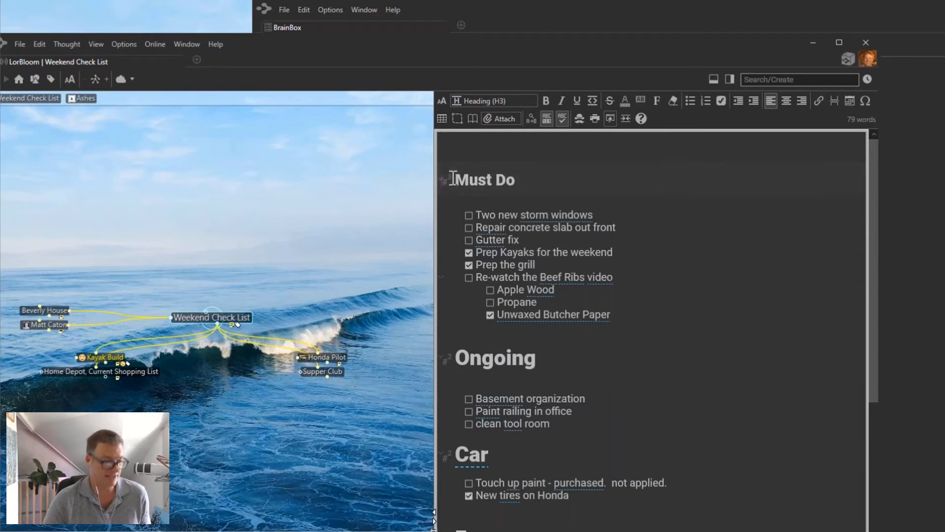
{"action": "key", "text": "BackSpace"}
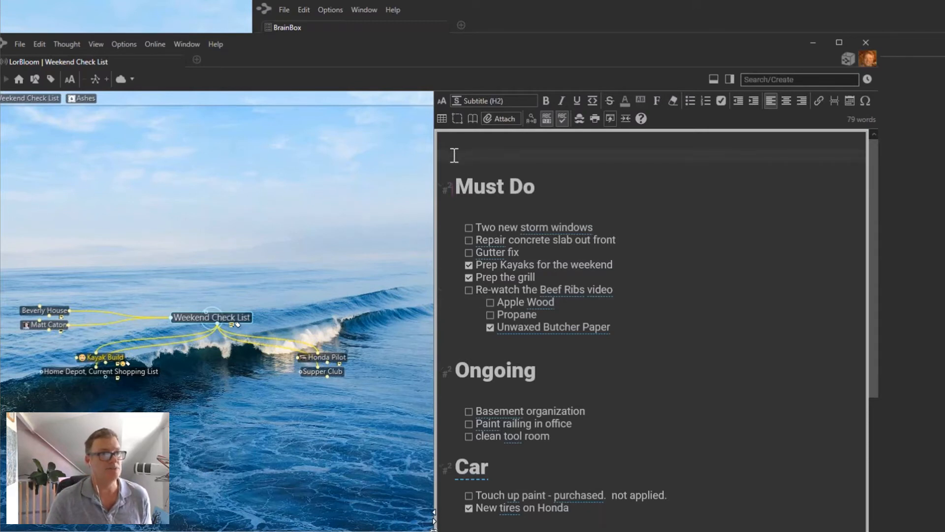
{"action": "left_click", "coordinate": [455, 155]}
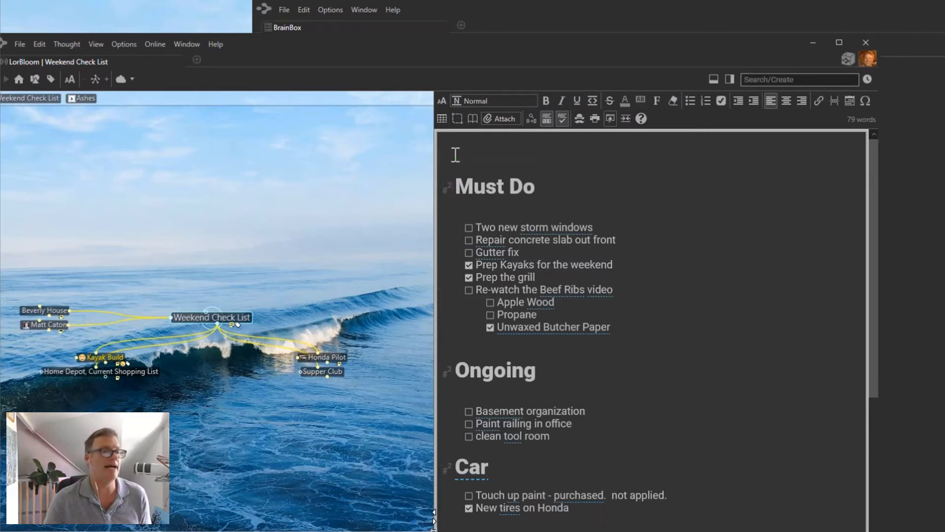
{"action": "left_click", "coordinate": [473, 119]}
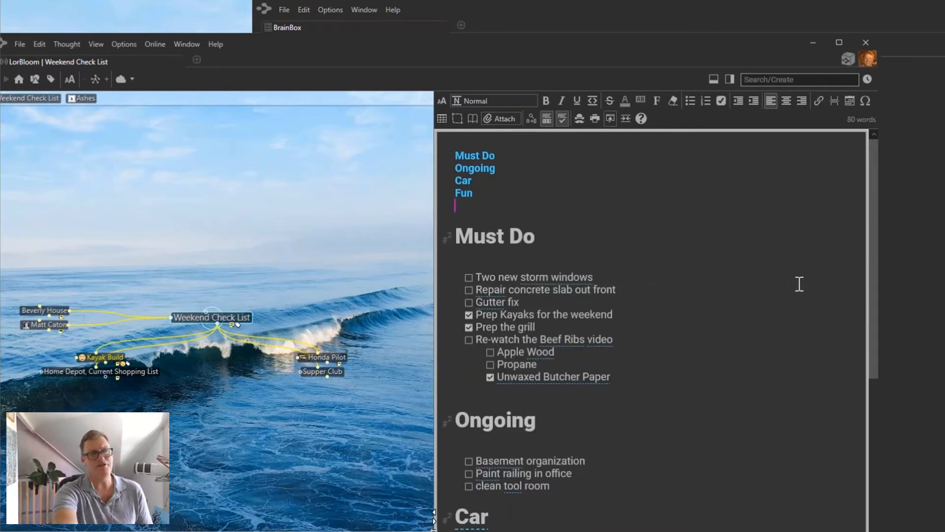
{"action": "left_click", "coordinate": [466, 198]}
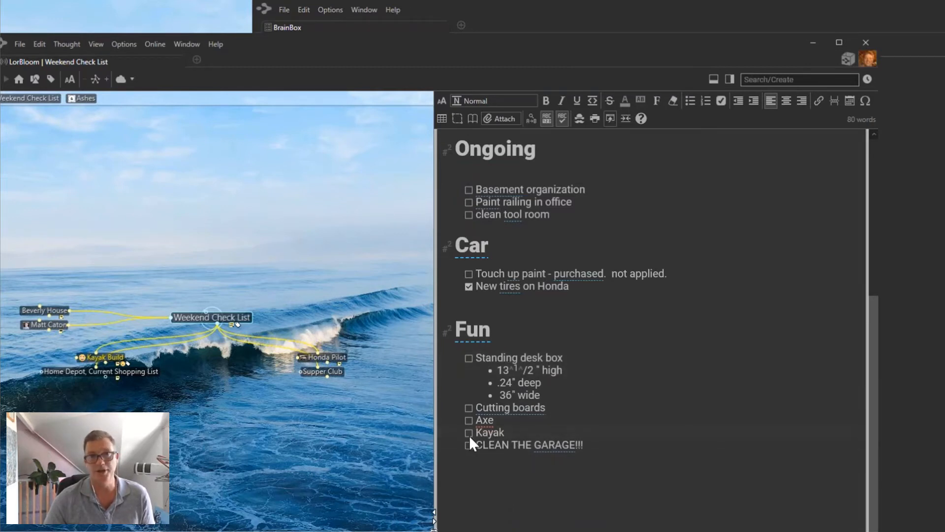
{"action": "scroll", "coordinate": [581, 437], "scroll_direction": "up", "scroll_amount": 5}
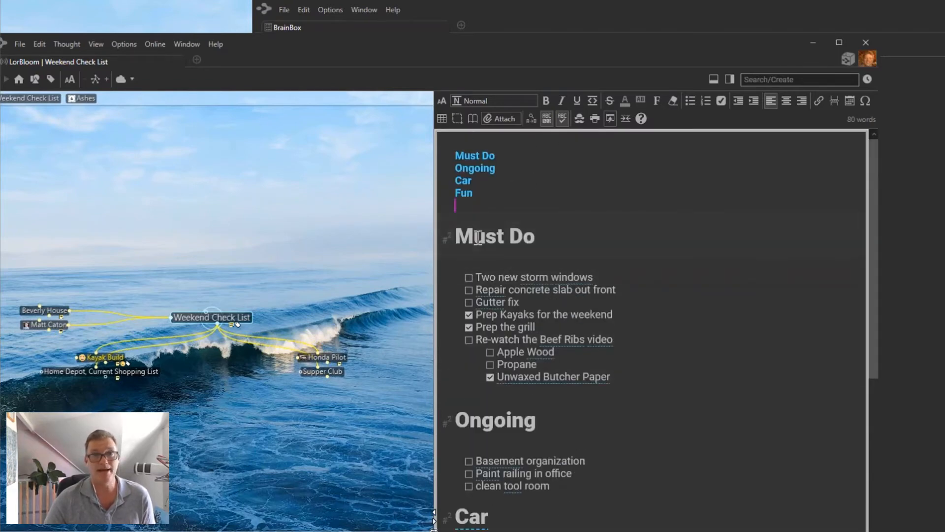
{"action": "left_click", "coordinate": [535, 301]}
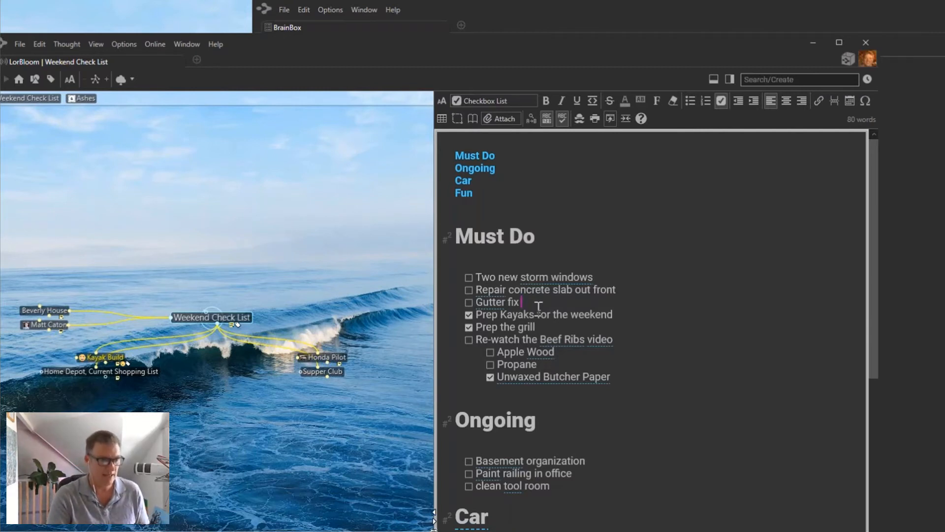
Add a 'Recreation' Heading (H3) line after Gutter fix.
{"action": "key", "text": "Return"}
{"action": "key", "text": "Return"}
{"action": "key", "text": "Return"}
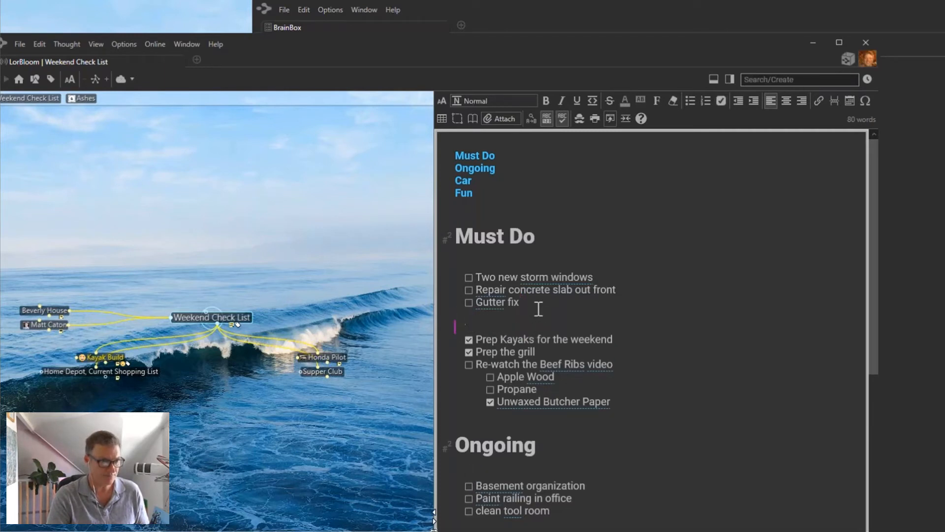
{"action": "type", "text": "Rec"}
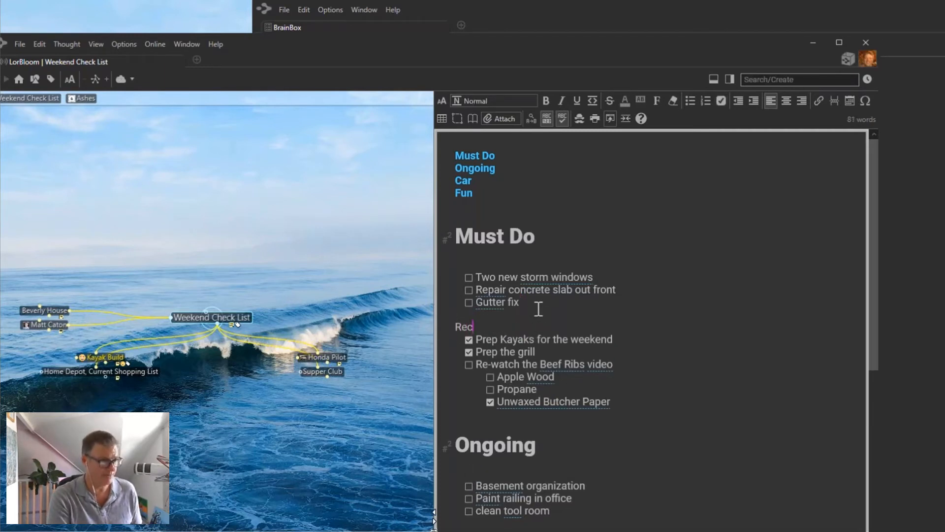
{"action": "type", "text": "reation"}
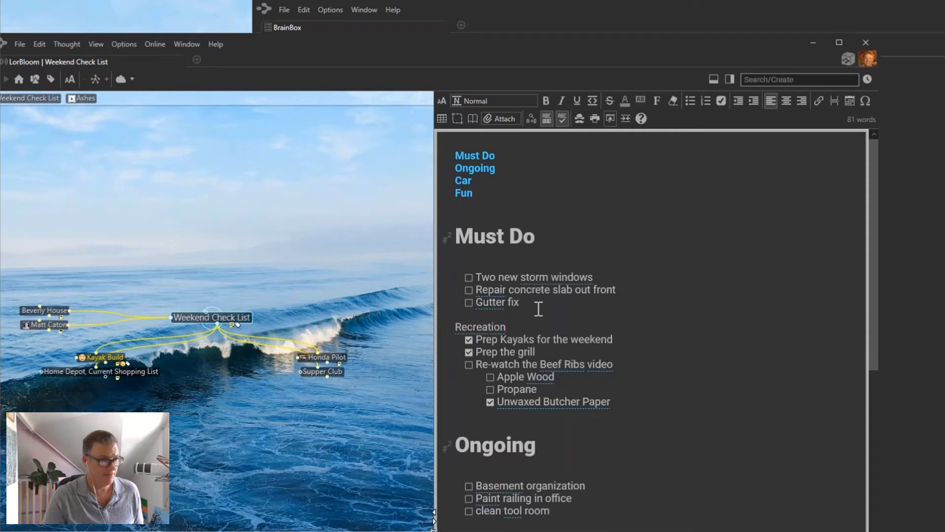
{"action": "right_click", "coordinate": [494, 327]}
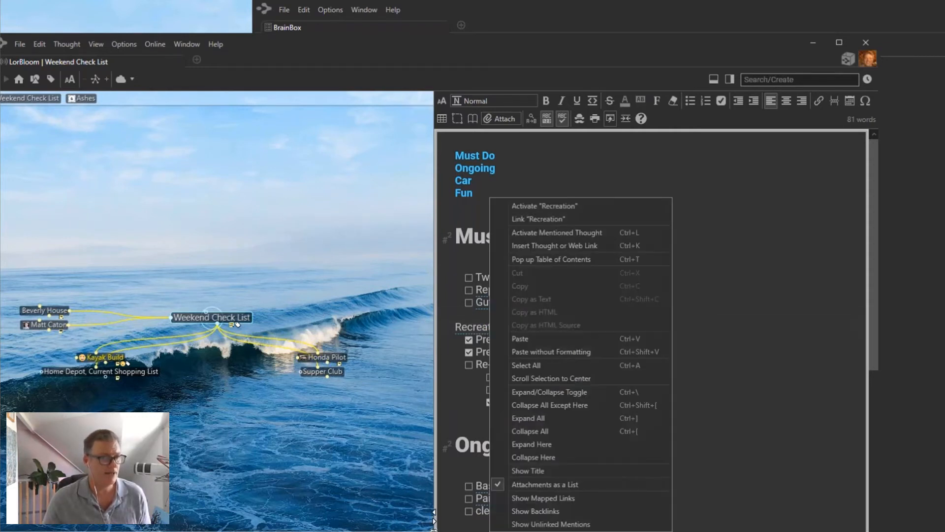
{"action": "left_click", "coordinate": [453, 330]}
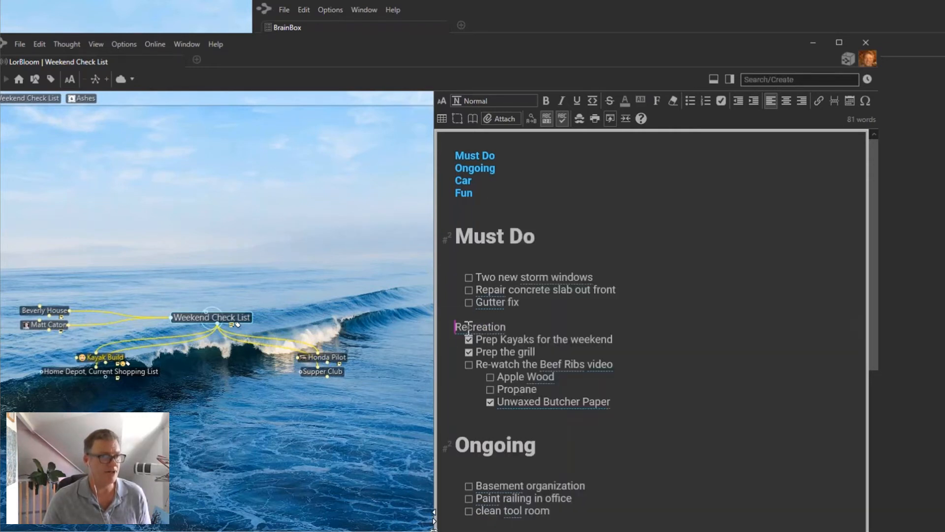
{"action": "left_click", "coordinate": [474, 100]}
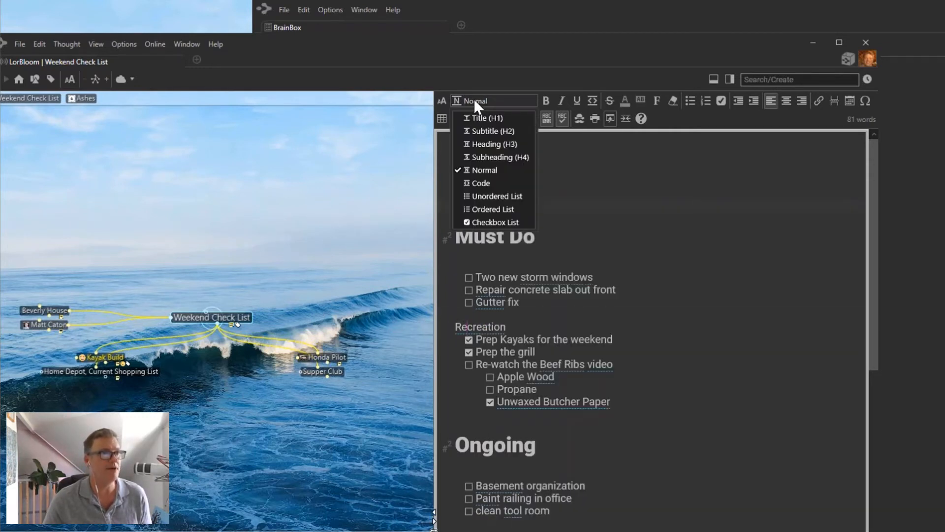
{"action": "left_click", "coordinate": [492, 146]}
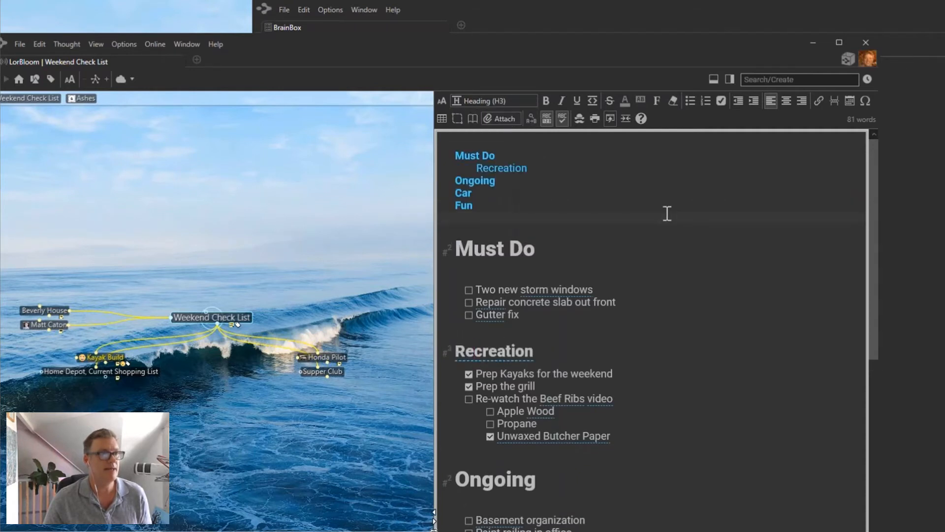
Add a 'House Things' Heading (H3) on the empty line under Must Do.
{"action": "left_click", "coordinate": [462, 274]}
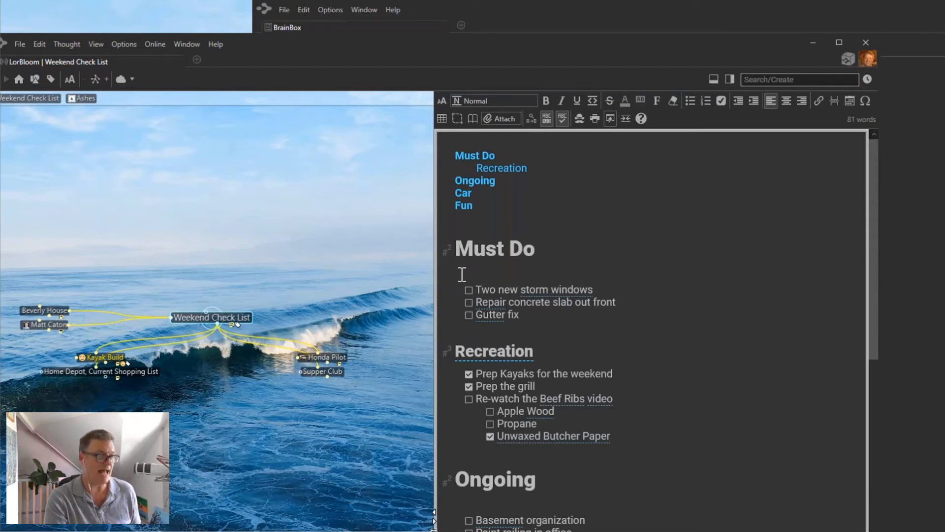
{"action": "type", "text": "House Thi"}
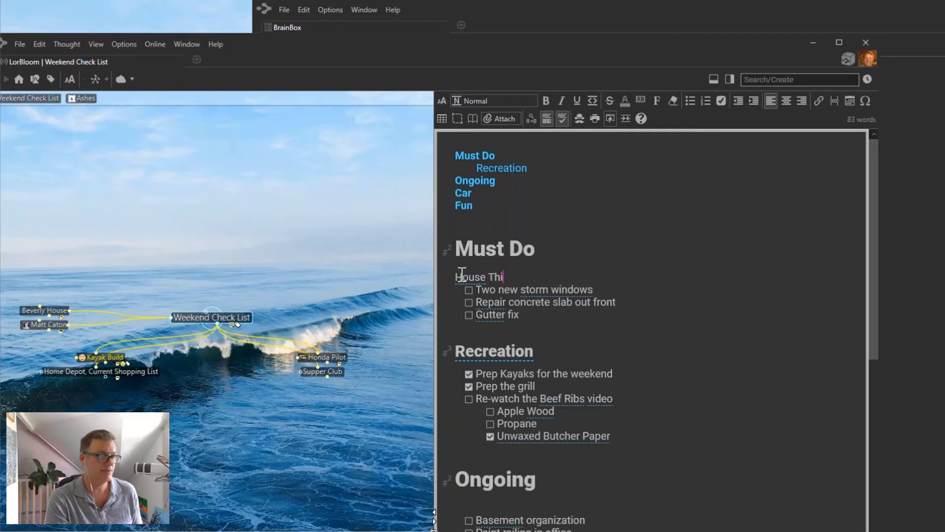
{"action": "type", "text": "ngs"}
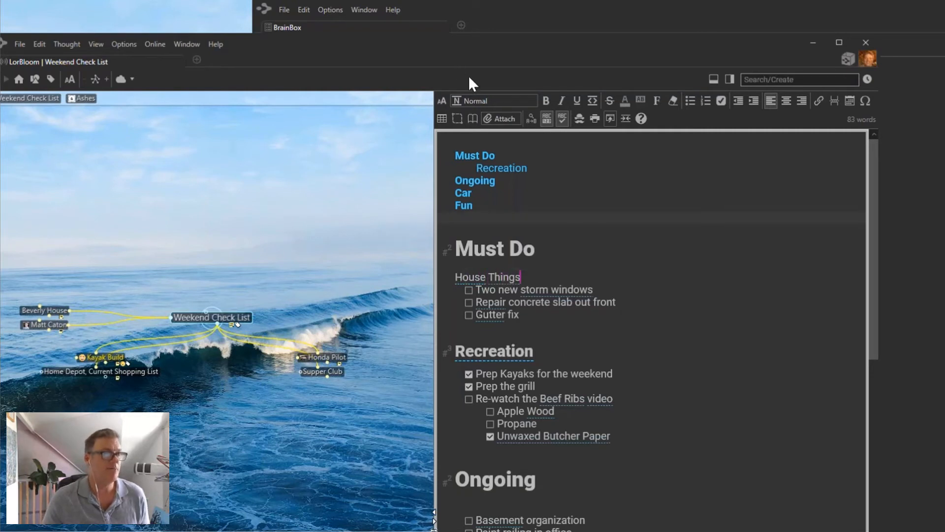
{"action": "left_click", "coordinate": [478, 98]}
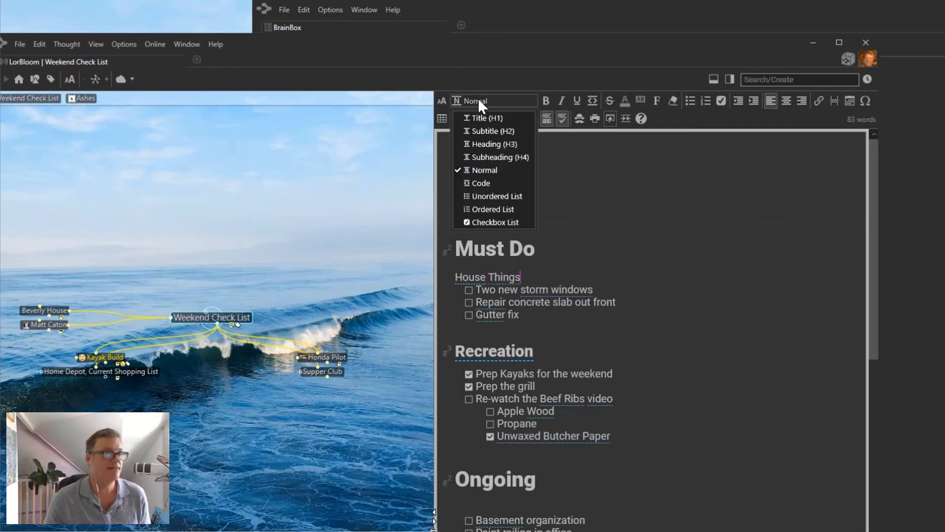
{"action": "left_click", "coordinate": [487, 144]}
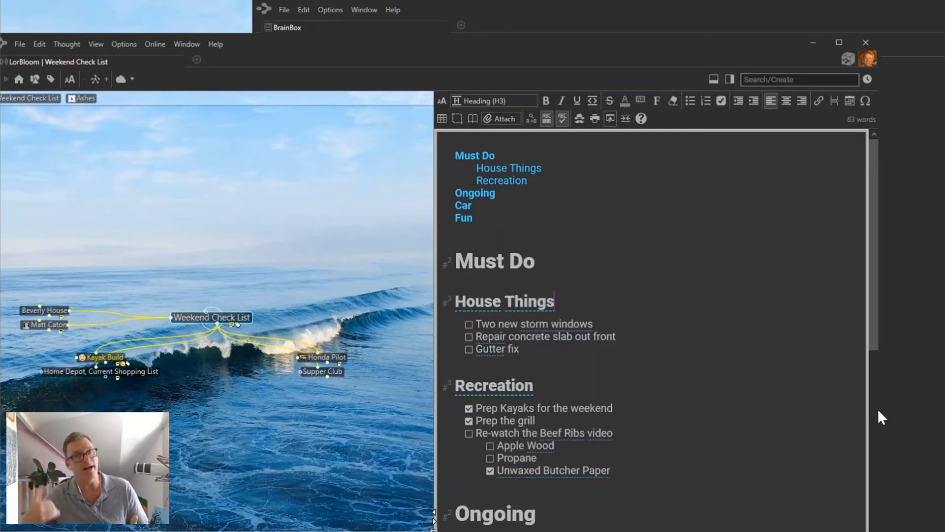
{"action": "scroll", "coordinate": [878, 410], "scroll_direction": "down", "scroll_amount": 7}
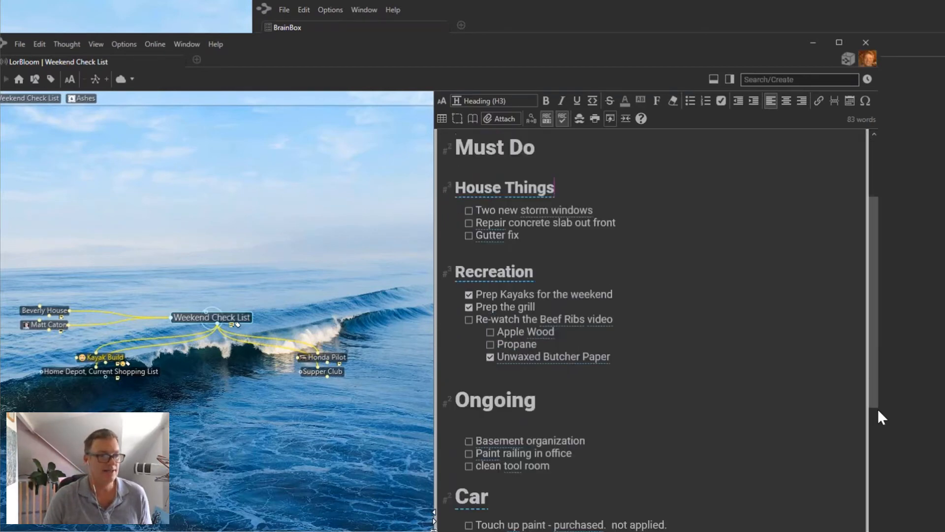
Add a '## Kid Projects' heading after CLEAN THE GARAGE!!!
{"action": "left_click", "coordinate": [491, 478]}
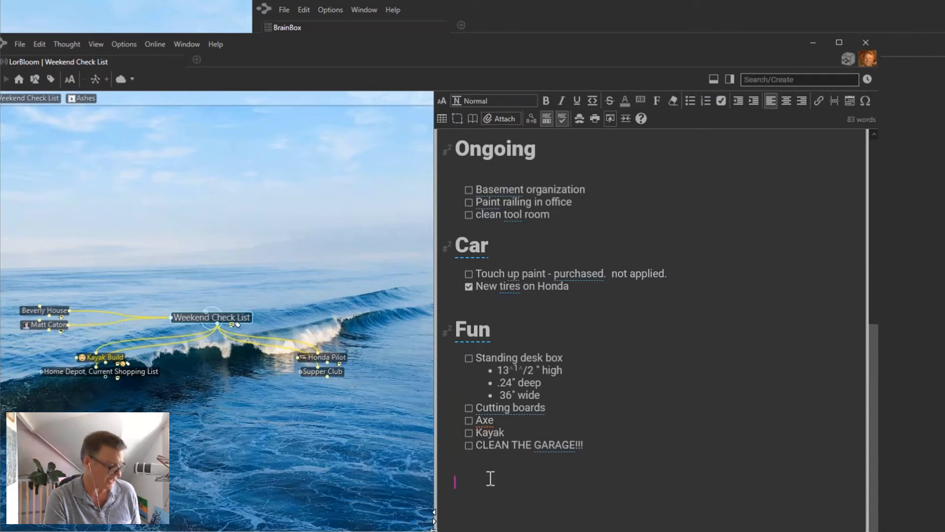
{"action": "type", "text": "## "}
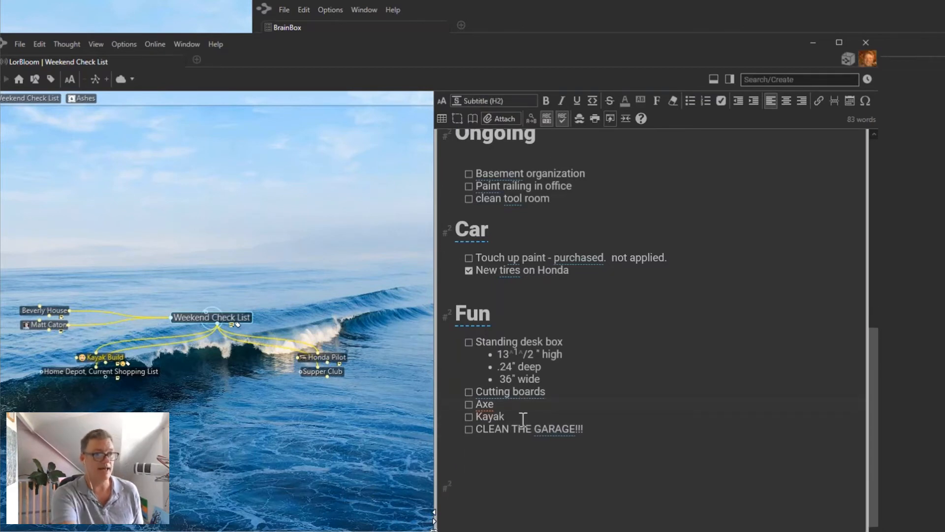
{"action": "type", "text": "Kid p"}
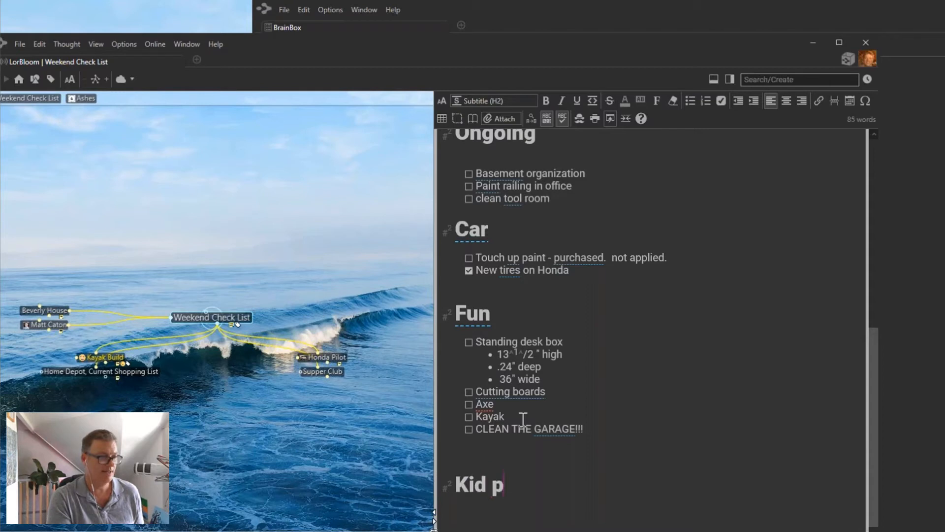
{"action": "key", "text": "BackSpace"}
{"action": "type", "text": "Projects"}
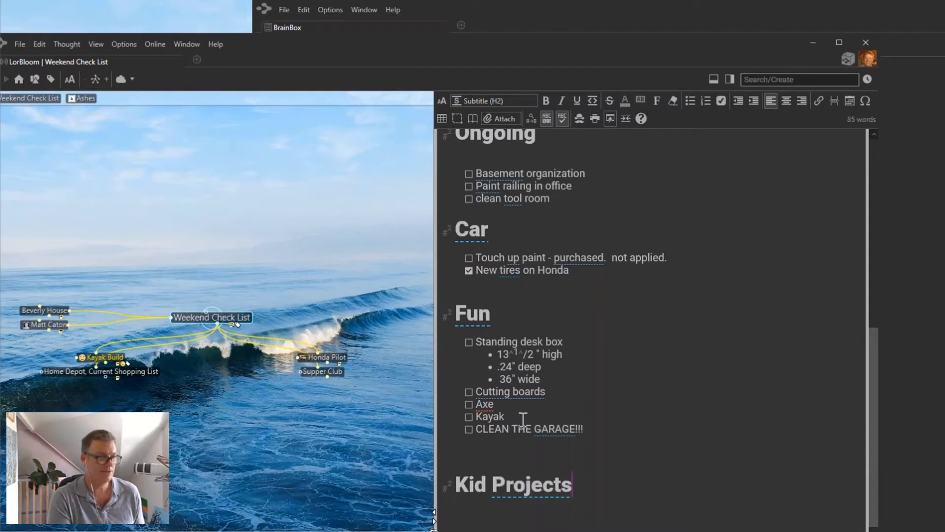
{"action": "key", "text": "Return"}
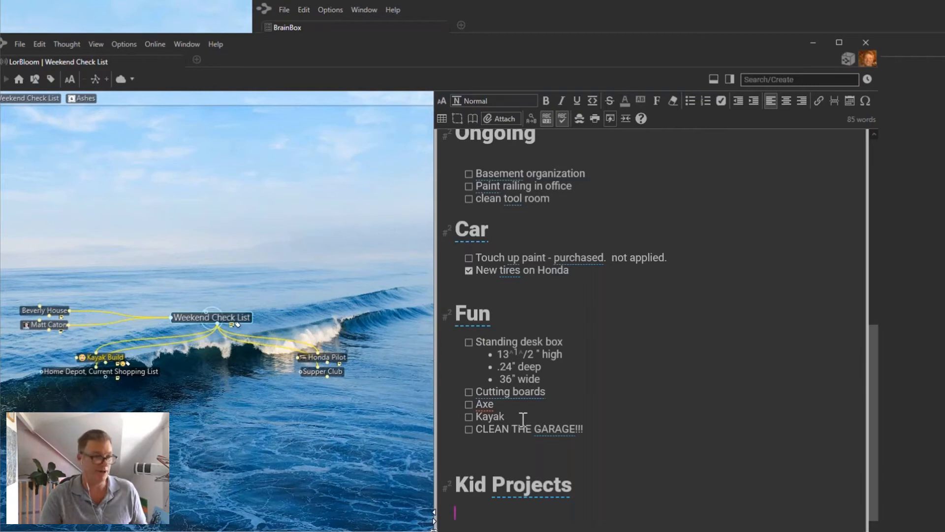
Add a '#### Must do' subheading with a 'mow the lawn' checkbox task.
{"action": "type", "text": "##"}
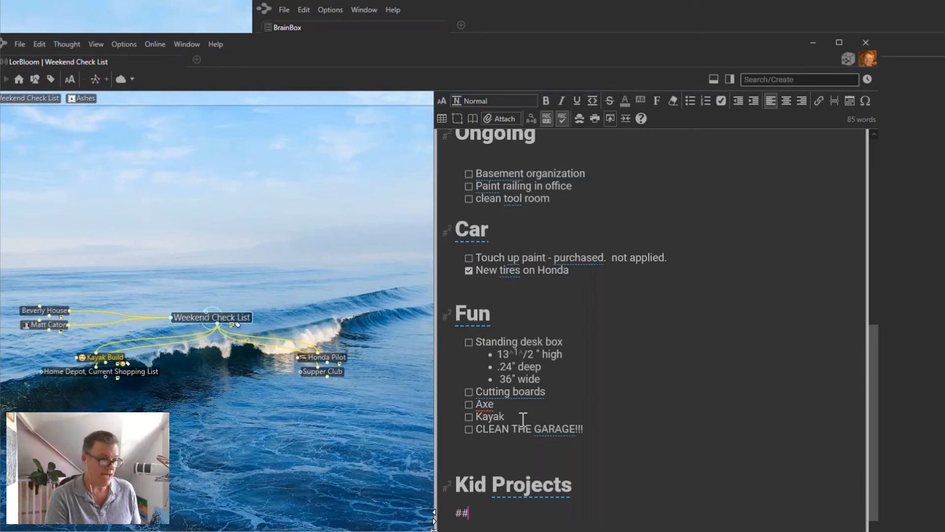
{"action": "type", "text": "##"}
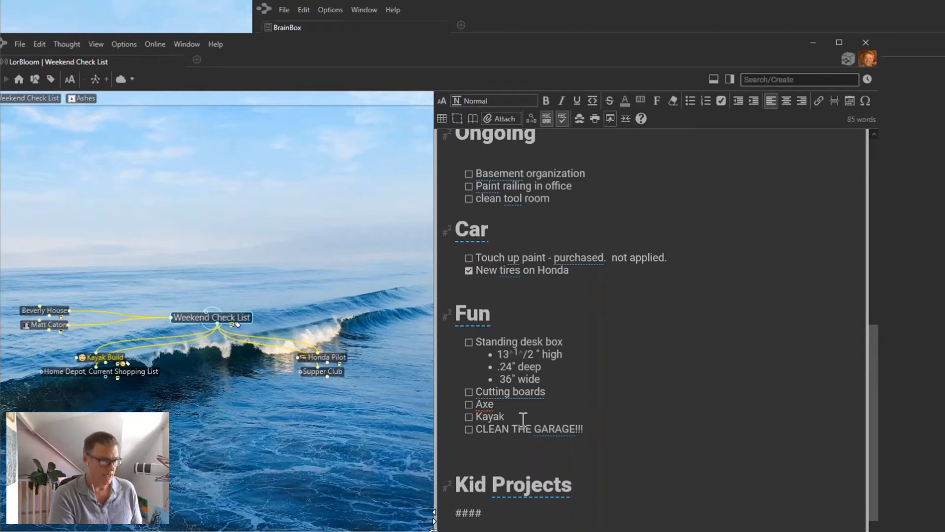
{"action": "type", "text": " Must"}
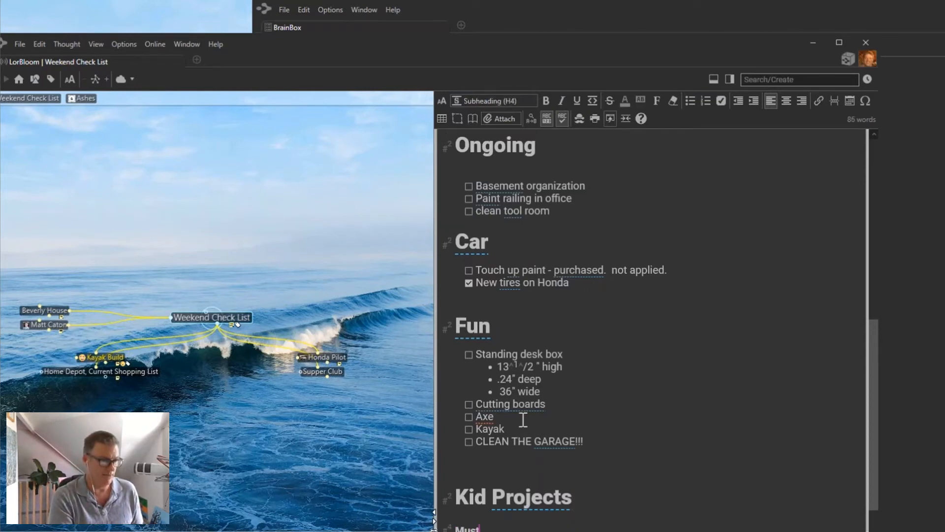
{"action": "type", "text": " do"}
{"action": "key", "text": "Return"}
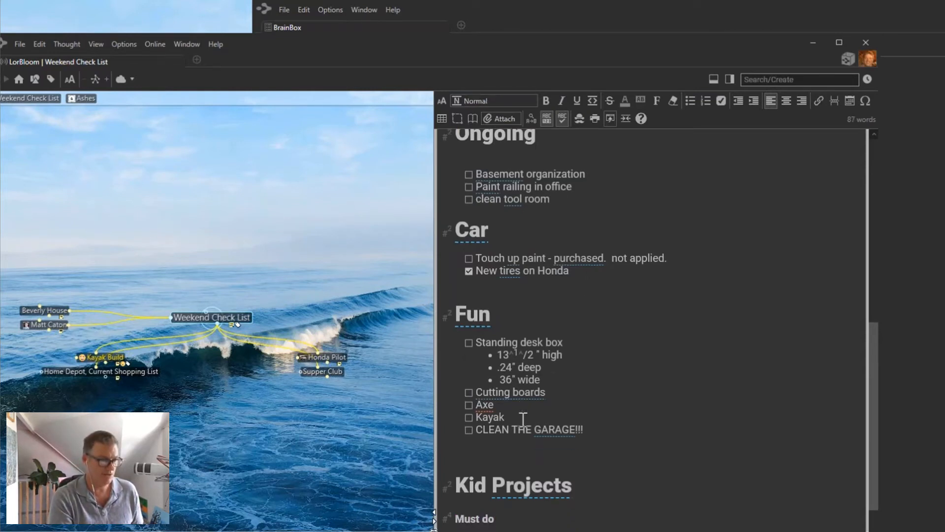
{"action": "type", "text": "[] "}
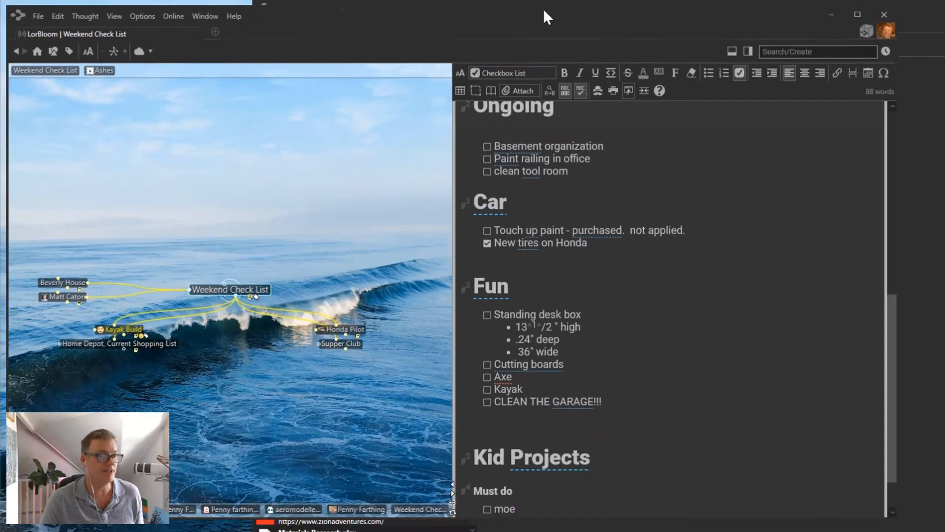
{"action": "type", "text": "moe"}
{"action": "key", "text": "BackSpace"}
{"action": "type", "text": "w"}
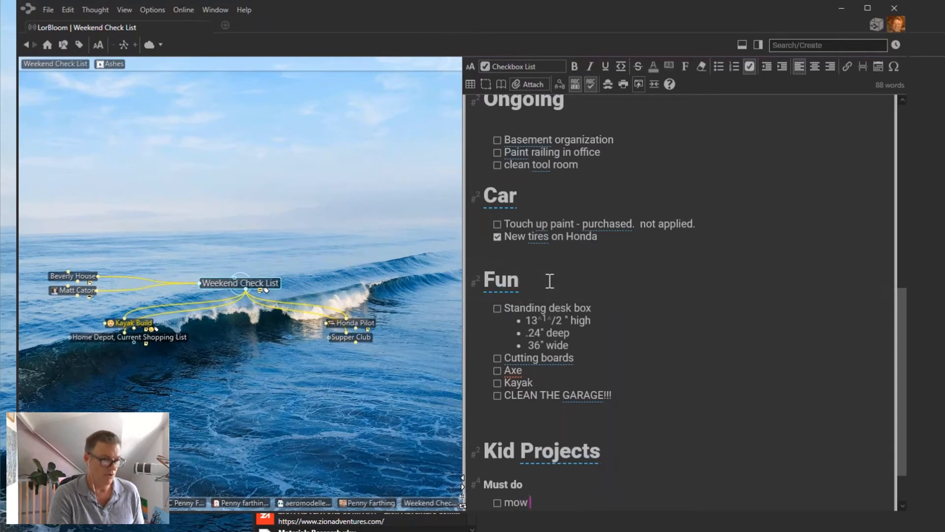
{"action": "type", "text": " the lawn"}
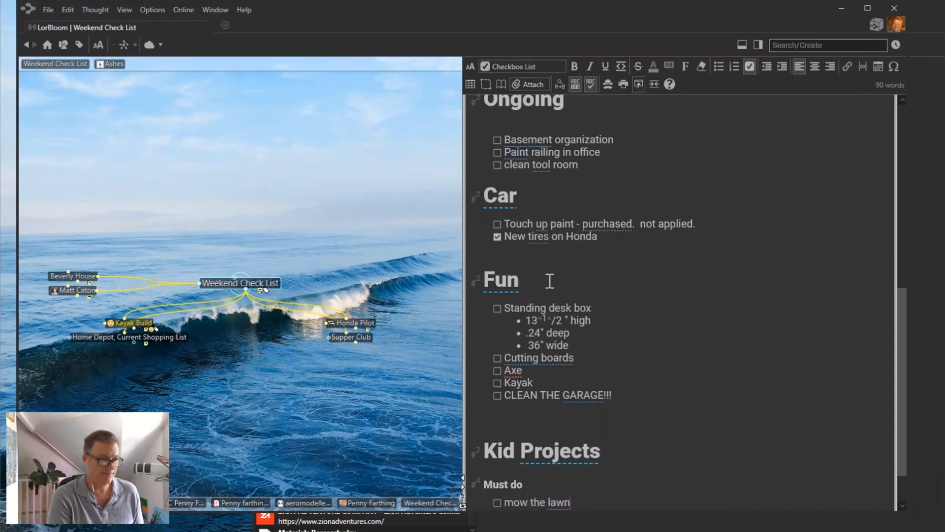
{"action": "key", "text": "Return"}
{"action": "key", "text": "Return"}
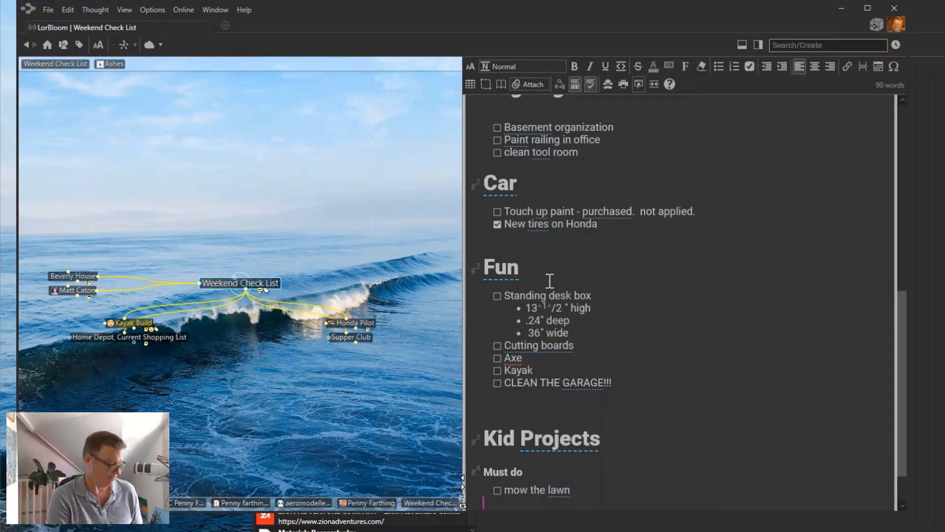
Add a '#### Should do' subheading with a 'Read a book' checkbox task.
{"action": "type", "text": "#### "}
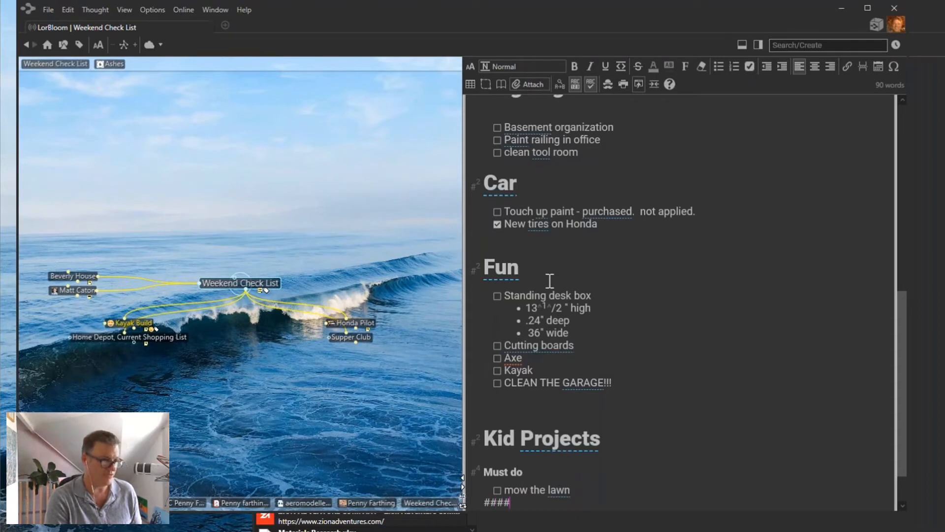
{"action": "type", "text": "Sh"}
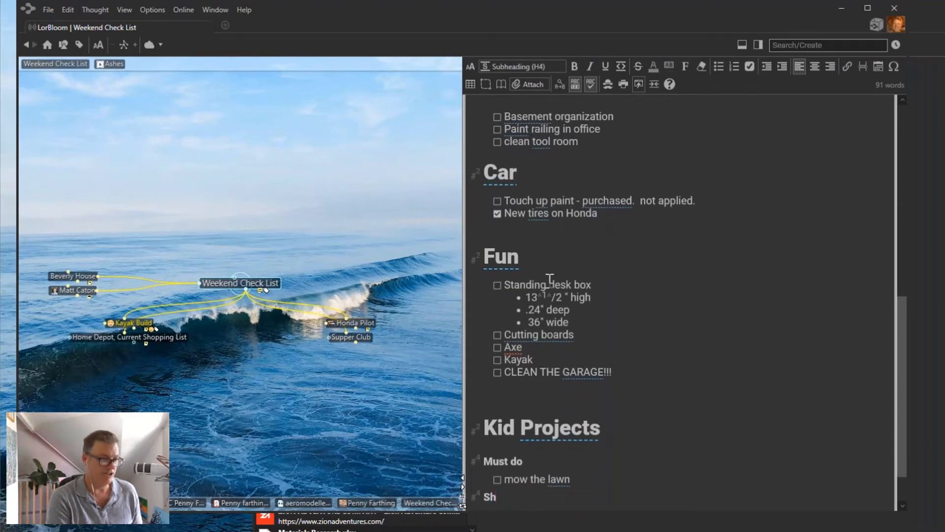
{"action": "type", "text": "ould do"}
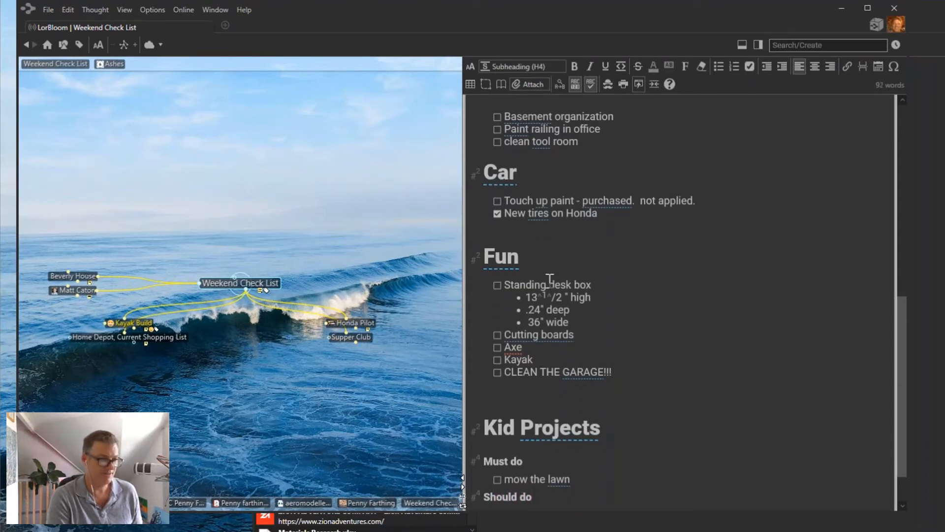
{"action": "key", "text": "Return"}
{"action": "key", "text": "ctrl+shift+c"}
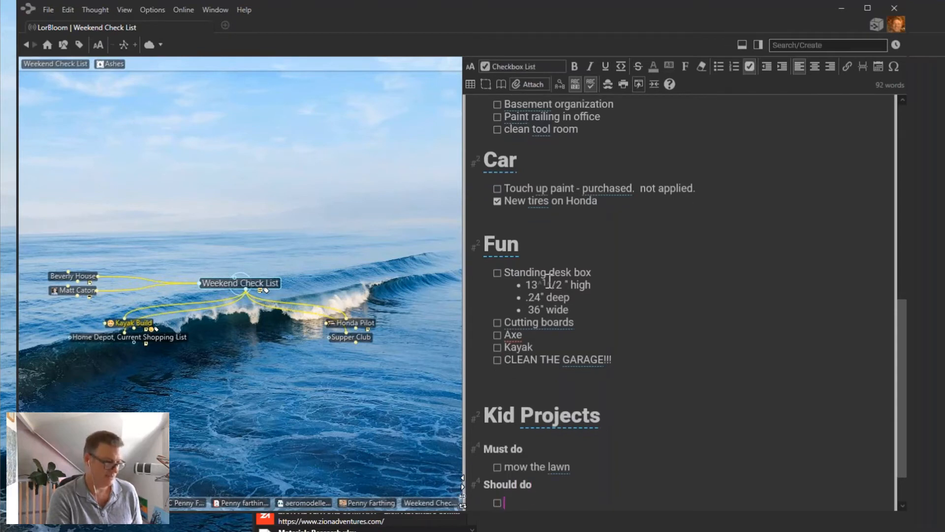
{"action": "type", "text": "Read a book"}
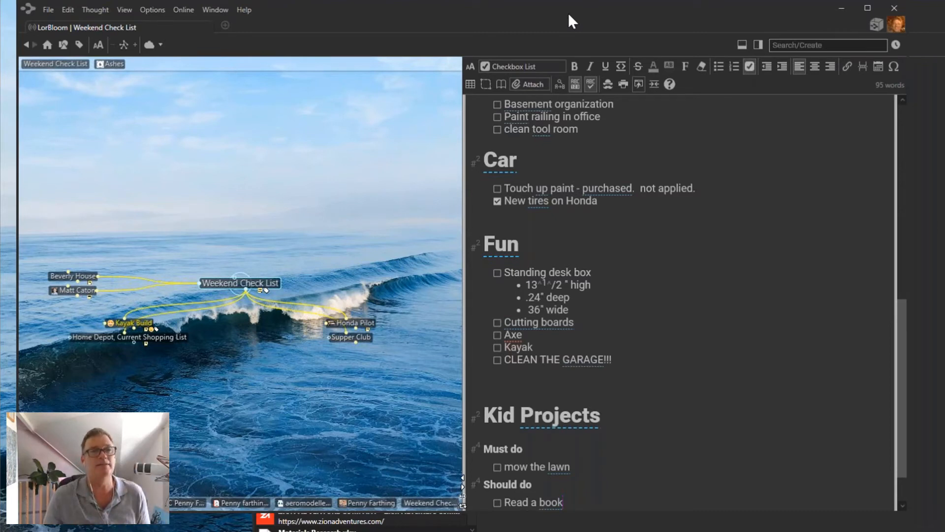
Skim TheBrain Markdown Reference page in Chrome, then minimise the browser.
{"action": "left_click", "coordinate": [670, 83]}
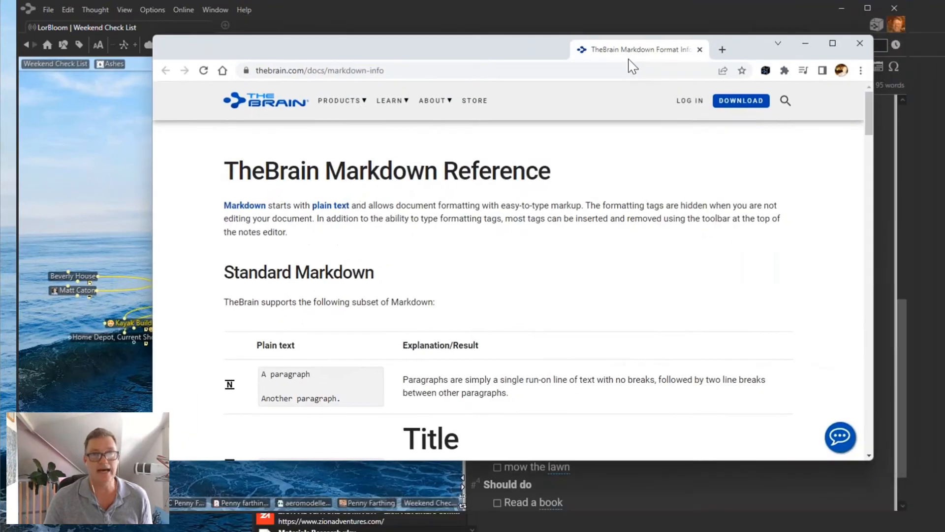
{"action": "scroll", "coordinate": [651, 235], "scroll_direction": "down", "scroll_amount": 4}
{"action": "scroll", "coordinate": [650, 236], "scroll_direction": "down", "scroll_amount": 10}
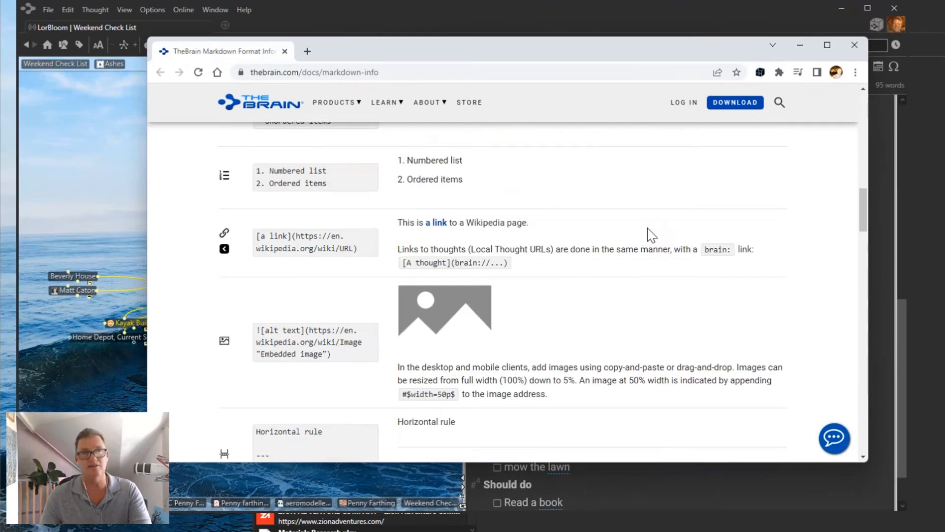
{"action": "scroll", "coordinate": [651, 235], "scroll_direction": "up", "scroll_amount": 5}
{"action": "left_click", "coordinate": [800, 45]}
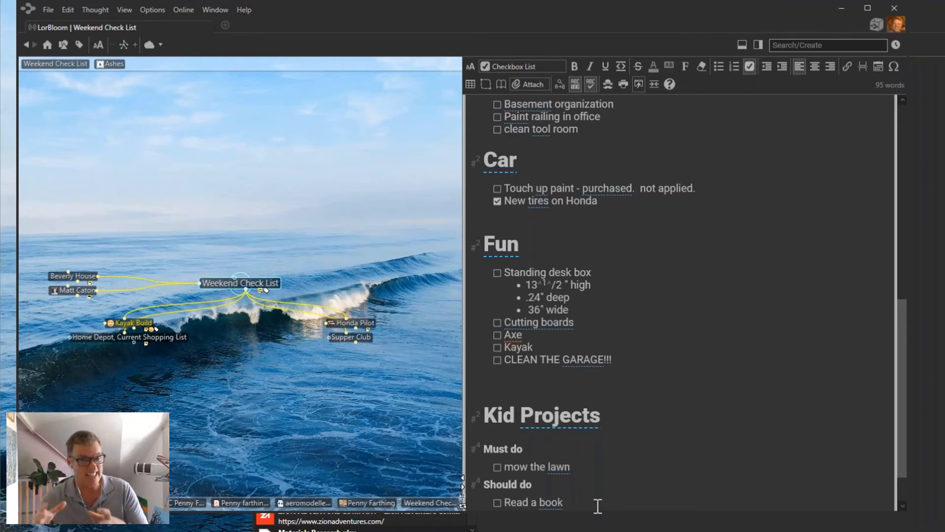
Try a --- divider and page break above Kid Projects, then delete it and the blank line.
{"action": "scroll", "coordinate": [595, 383], "scroll_direction": "up", "scroll_amount": 10}
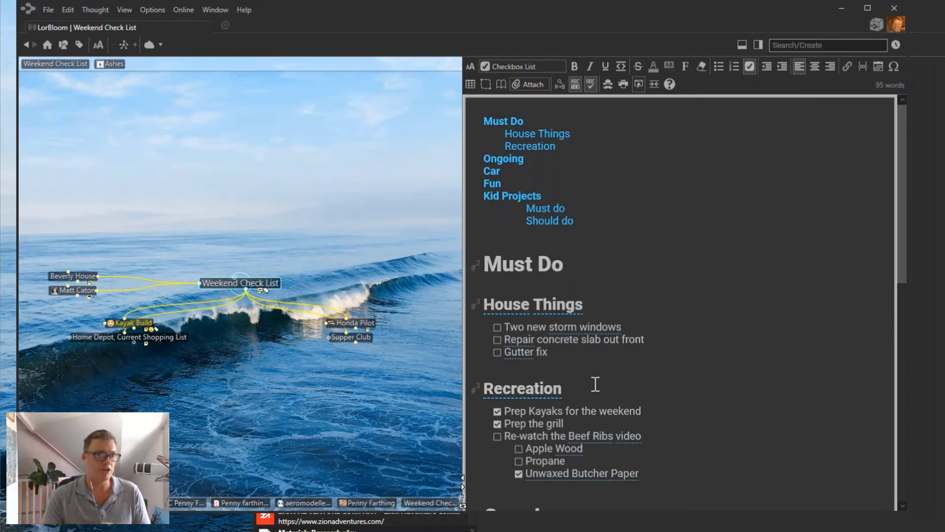
{"action": "scroll", "coordinate": [582, 261], "scroll_direction": "down", "scroll_amount": 10}
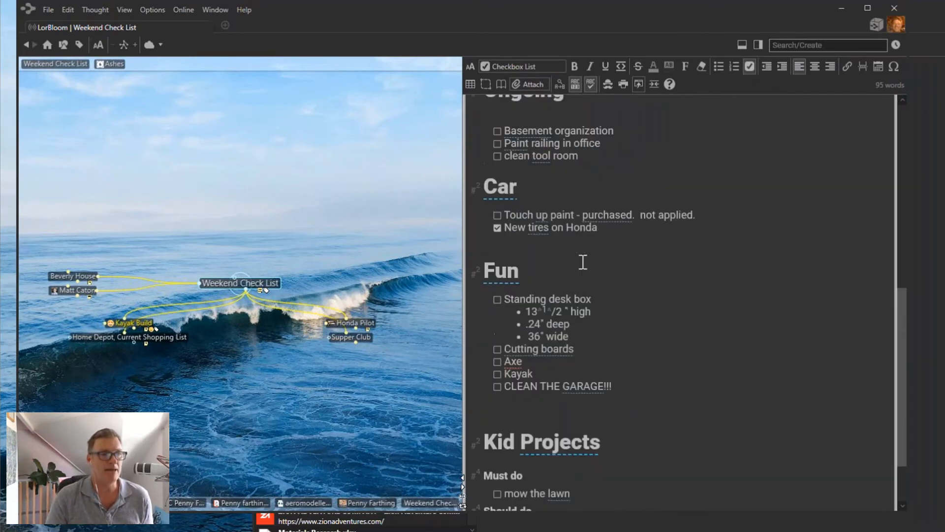
{"action": "left_click", "coordinate": [488, 330]}
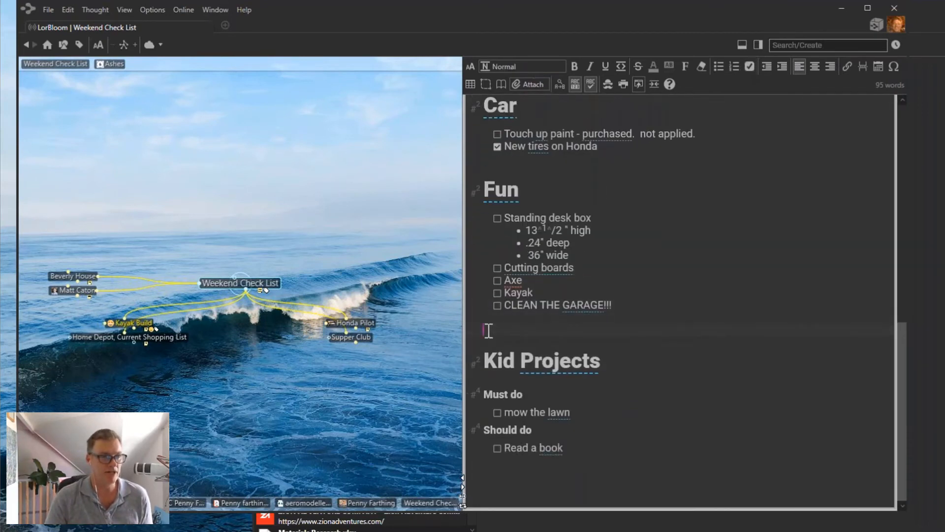
{"action": "type", "text": "---"}
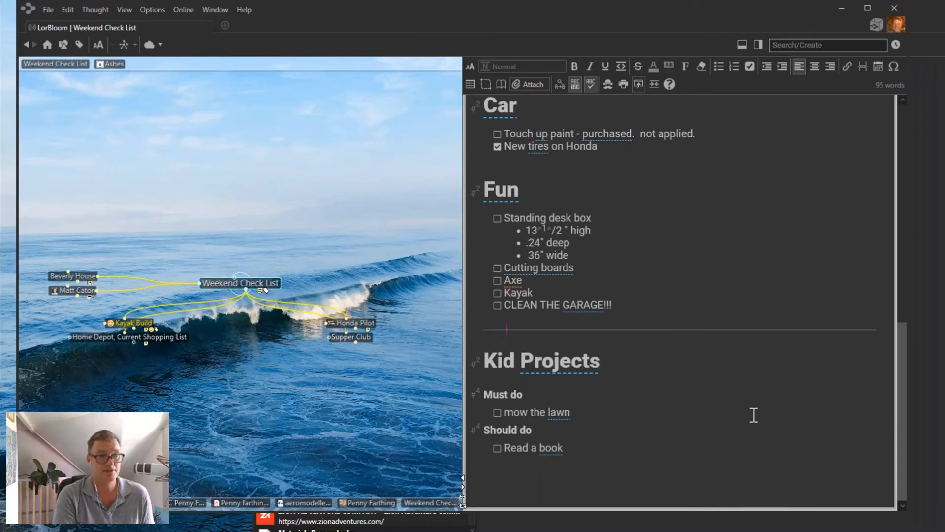
{"action": "type", "text": "-"}
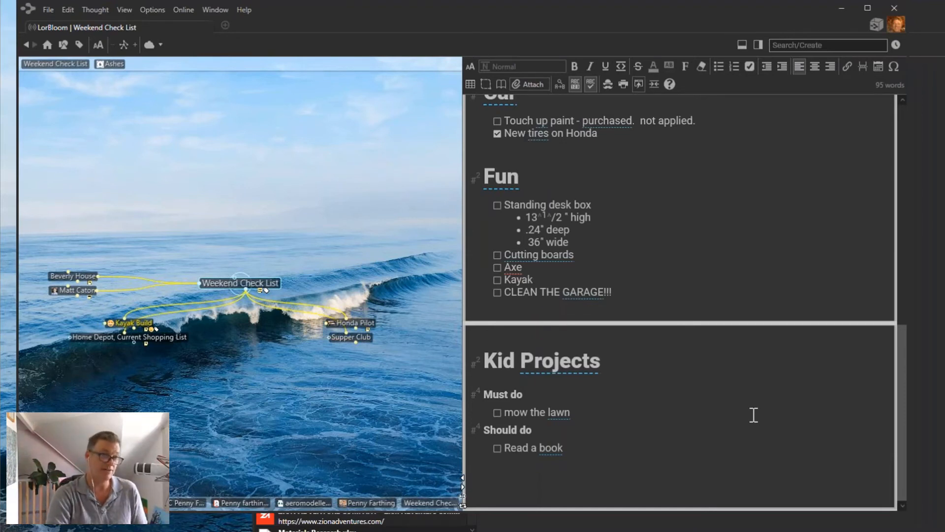
{"action": "key", "text": "BackSpace"}
{"action": "key", "text": "BackSpace"}
{"action": "key", "text": "BackSpace"}
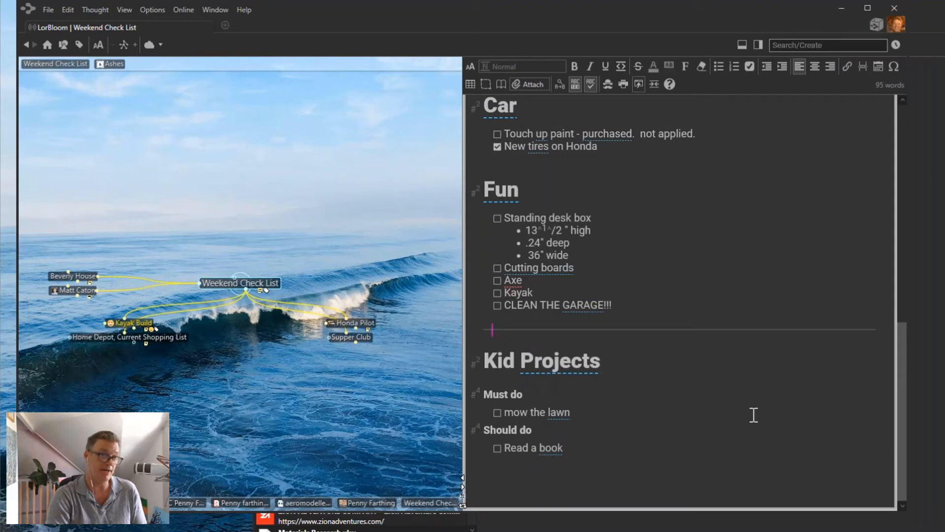
{"action": "key", "text": "BackSpace"}
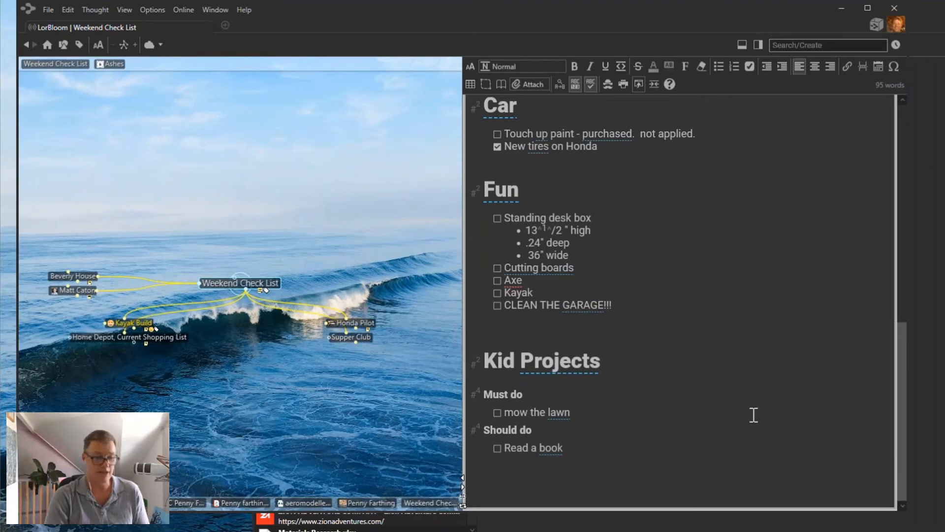
{"action": "key", "text": "BackSpace"}
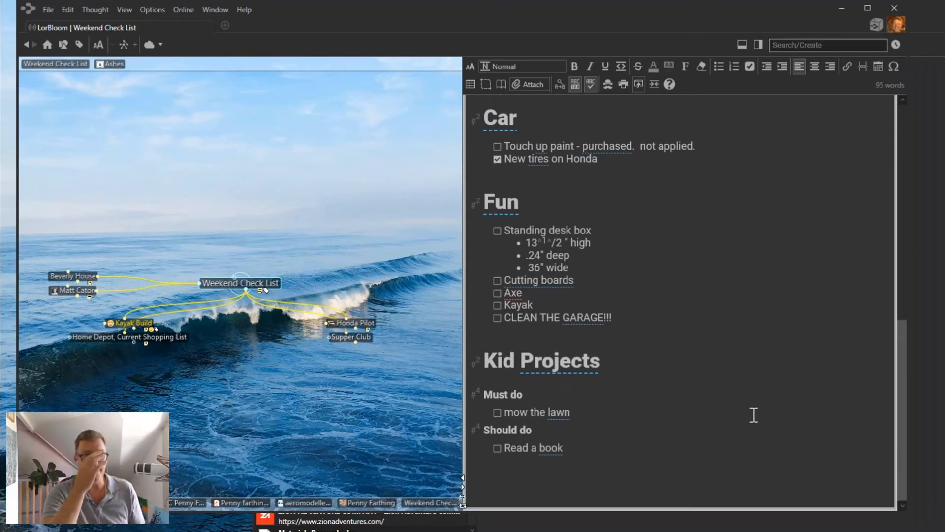
Copy the whole Kid Projects section and bring up the note's attachment options.
{"action": "left_click_drag", "start_coordinate": [593, 450], "coordinate": [556, 370]}
{"action": "right_click", "coordinate": [557, 370]}
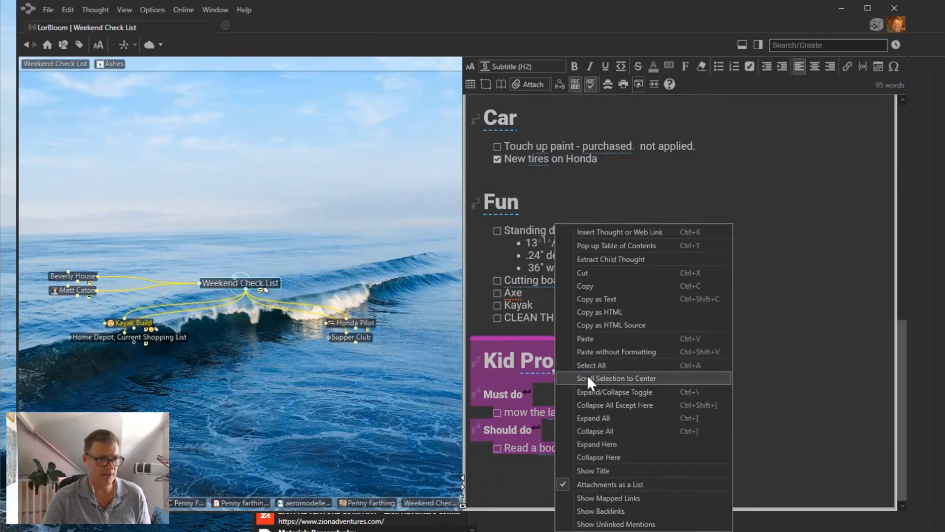
{"action": "left_click", "coordinate": [588, 285]}
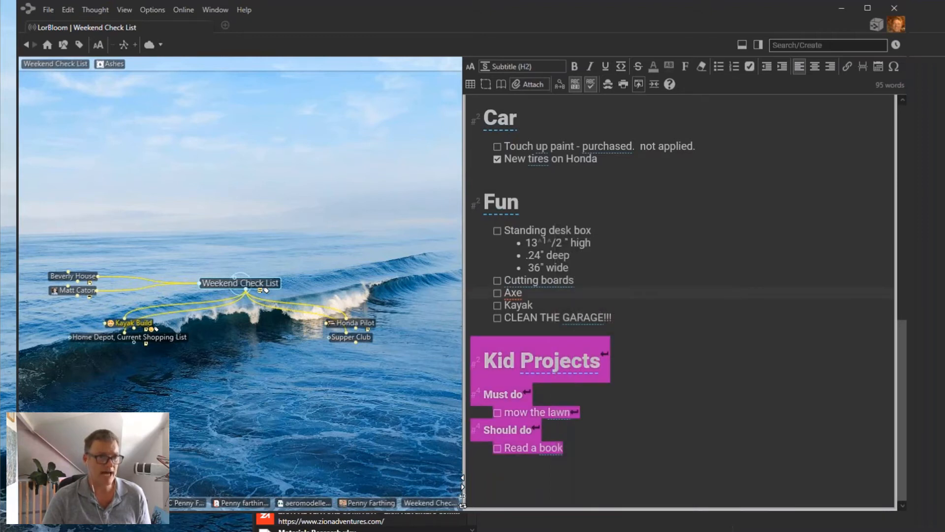
{"action": "left_click", "coordinate": [536, 84]}
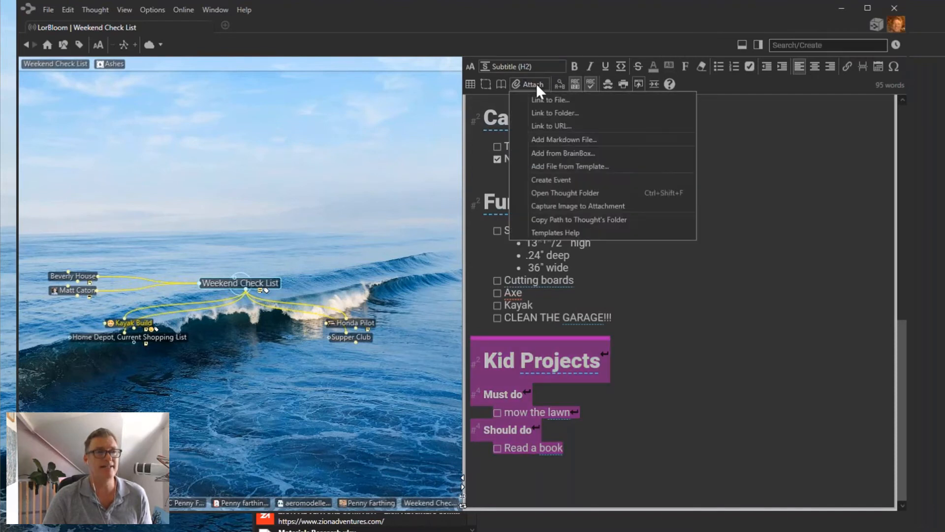
Create a 'Kid's List' markdown attachment, paste the Kid Projects checklist into it, and close it.
{"action": "left_click", "coordinate": [569, 143]}
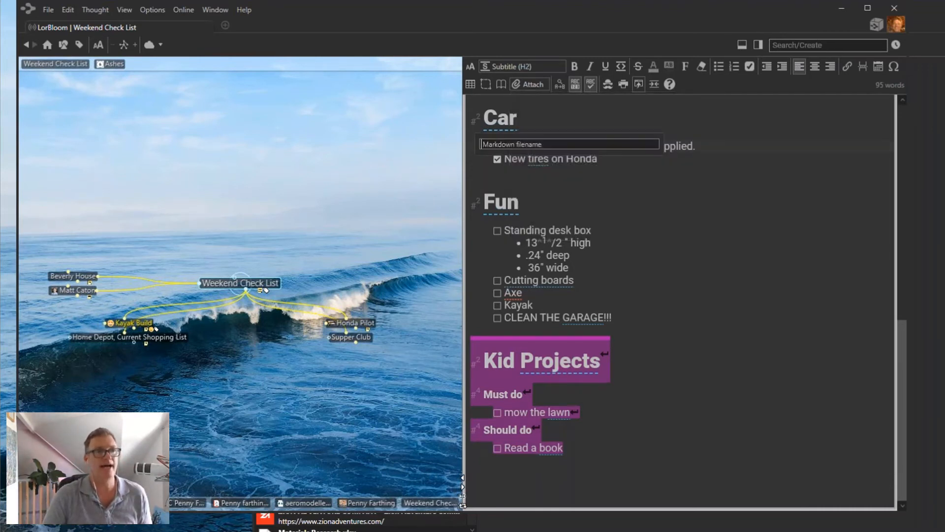
{"action": "type", "text": "Ki"}
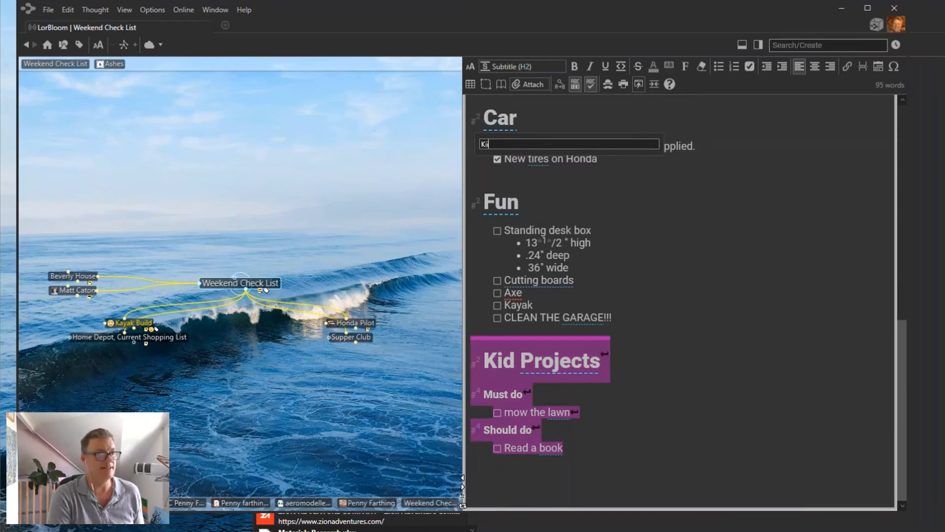
{"action": "type", "text": "d's List"}
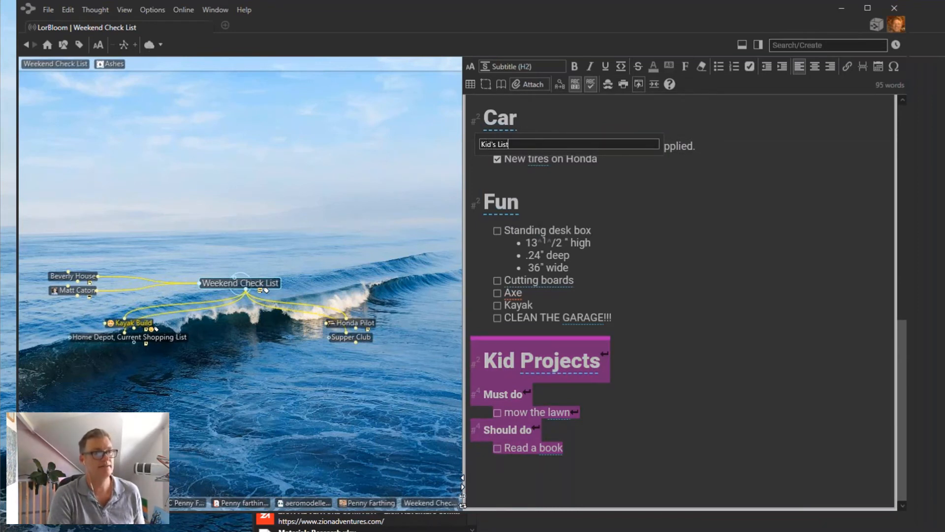
{"action": "key", "text": "Return"}
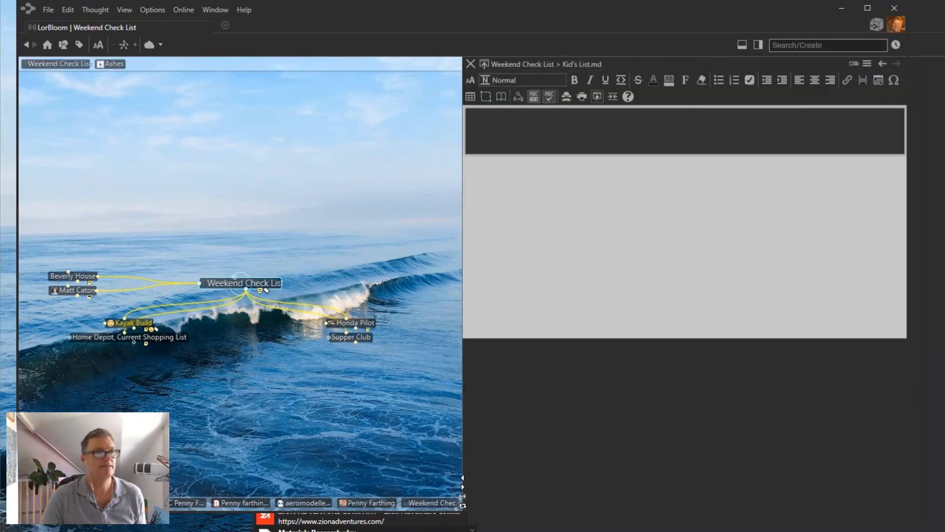
{"action": "right_click", "coordinate": [500, 131]}
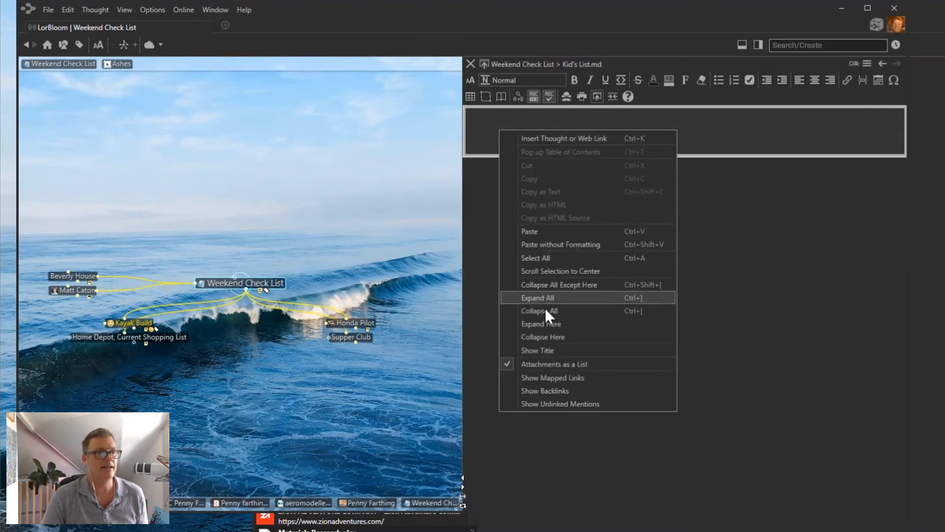
{"action": "left_click", "coordinate": [529, 231]}
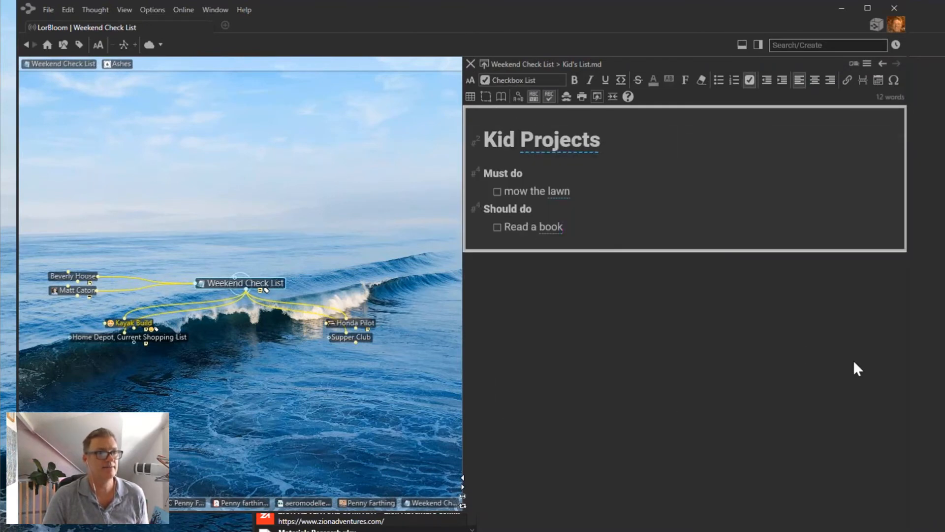
{"action": "left_click", "coordinate": [470, 64]}
{"action": "scroll", "coordinate": [559, 182], "scroll_direction": "up", "scroll_amount": 10}
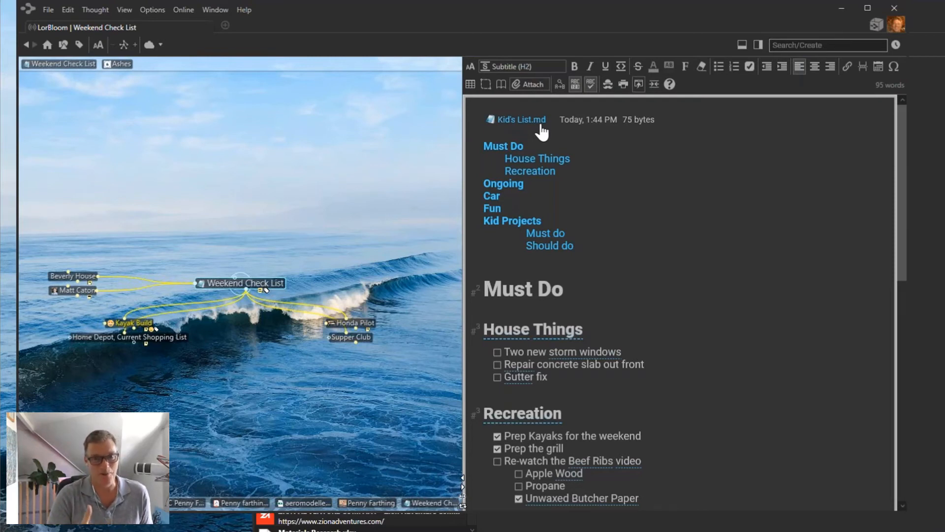
Extract the Kid Projects block of the note into a child thought and open that thought.
{"action": "scroll", "coordinate": [685, 436], "scroll_direction": "down", "scroll_amount": 10}
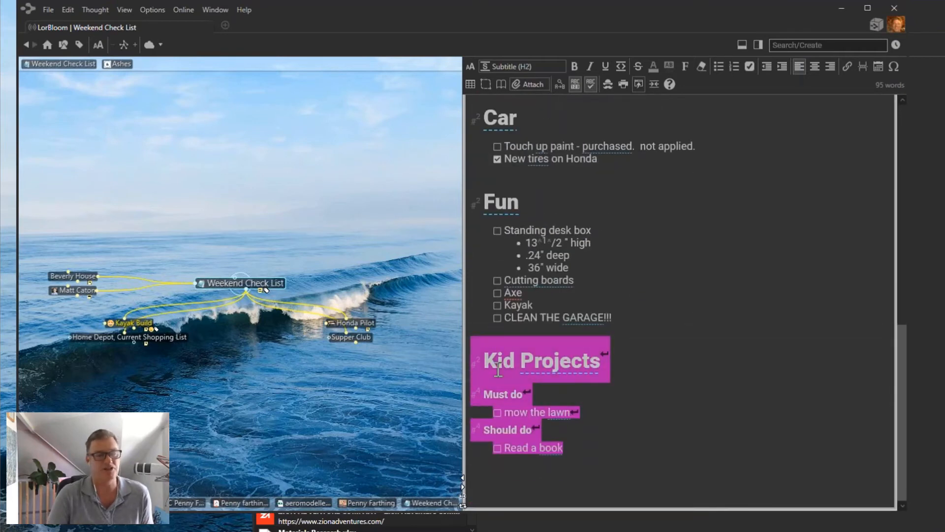
{"action": "right_click", "coordinate": [519, 376]}
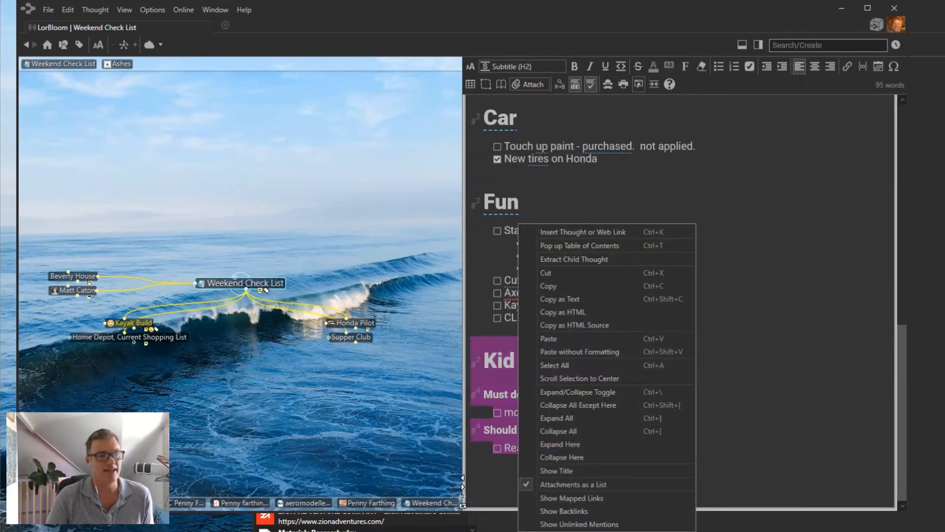
{"action": "left_click", "coordinate": [583, 259]}
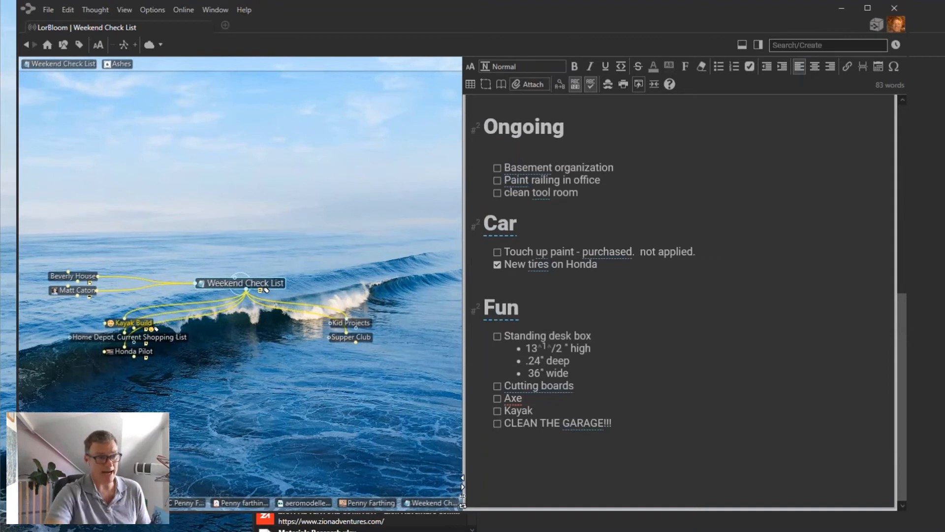
{"action": "left_click", "coordinate": [361, 321]}
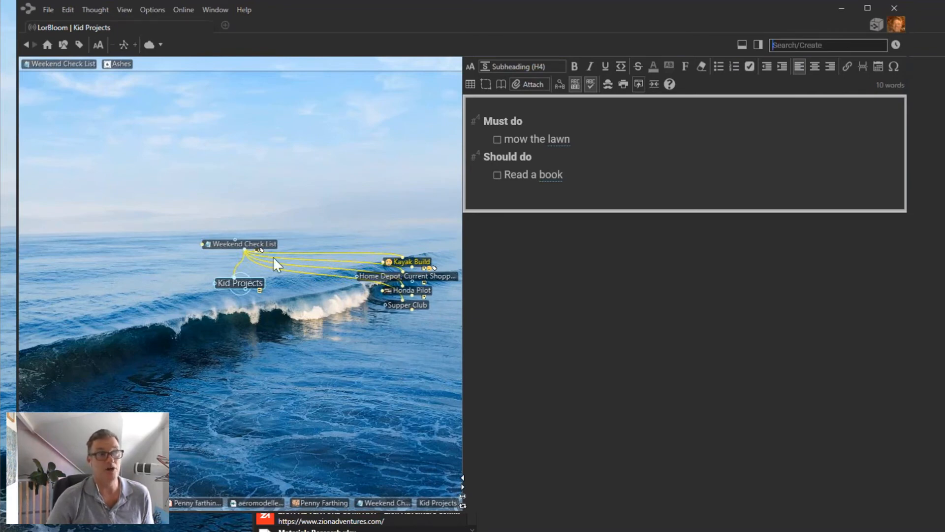
Go back to Weekend Check List and enlarge the map's thought labels with the text-size slider.
{"action": "left_click", "coordinate": [225, 244]}
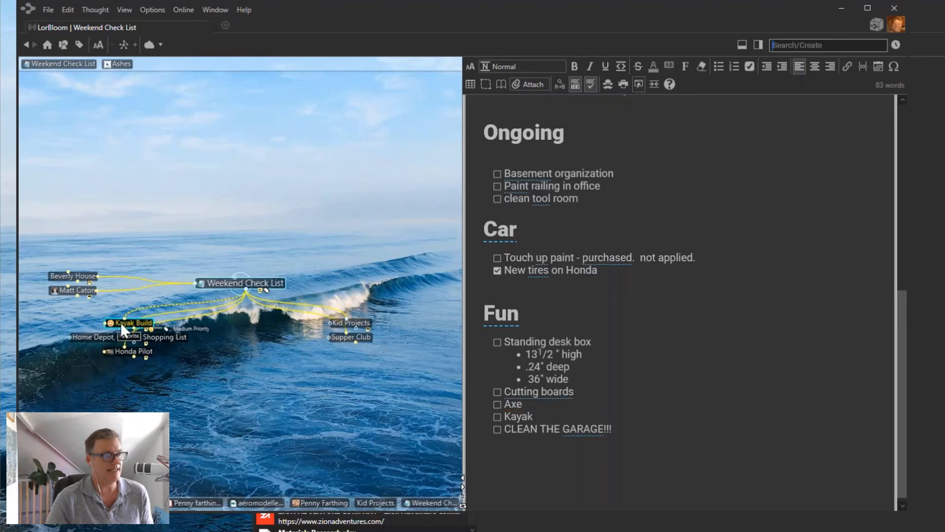
{"action": "left_click", "coordinate": [100, 45]}
{"action": "left_click_drag", "start_coordinate": [100, 92], "coordinate": [99, 80]}
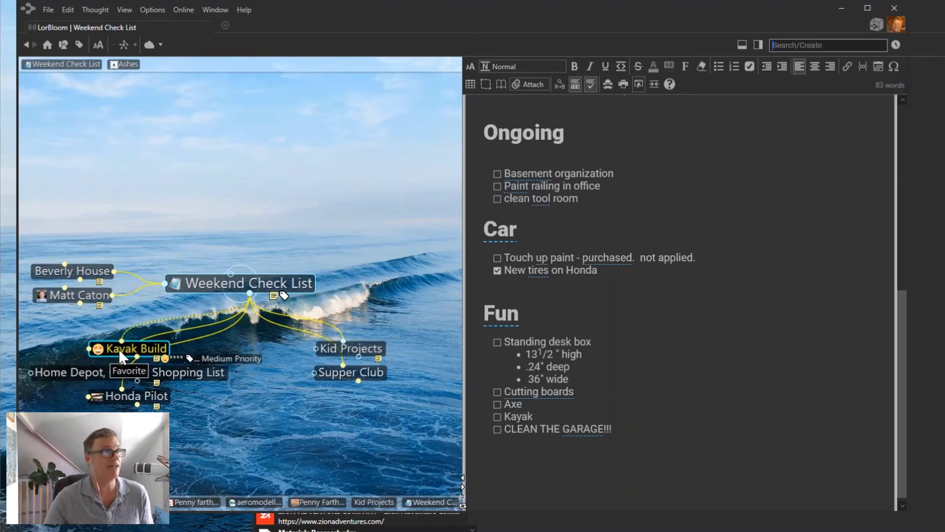
Activate the Favorite thought type, then show all thoughts tagged ****.
{"action": "left_click", "coordinate": [63, 45]}
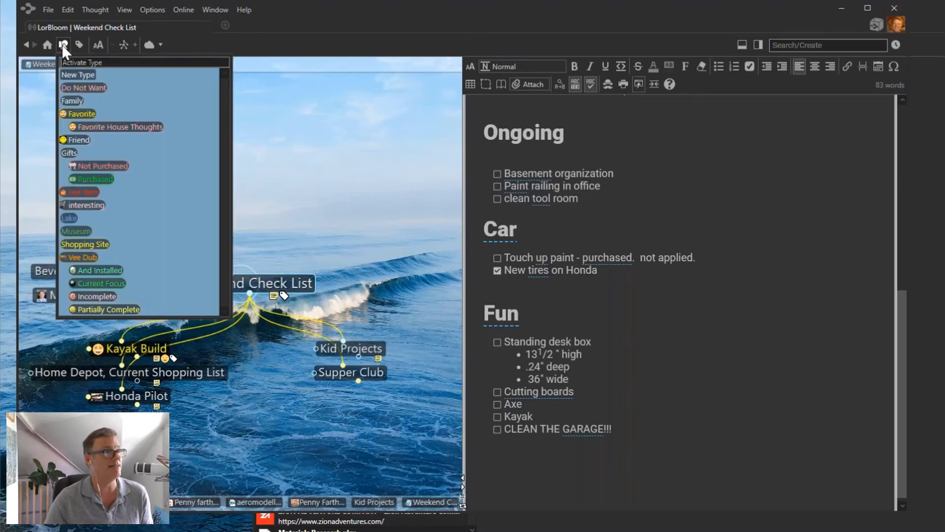
{"action": "left_click", "coordinate": [79, 114]}
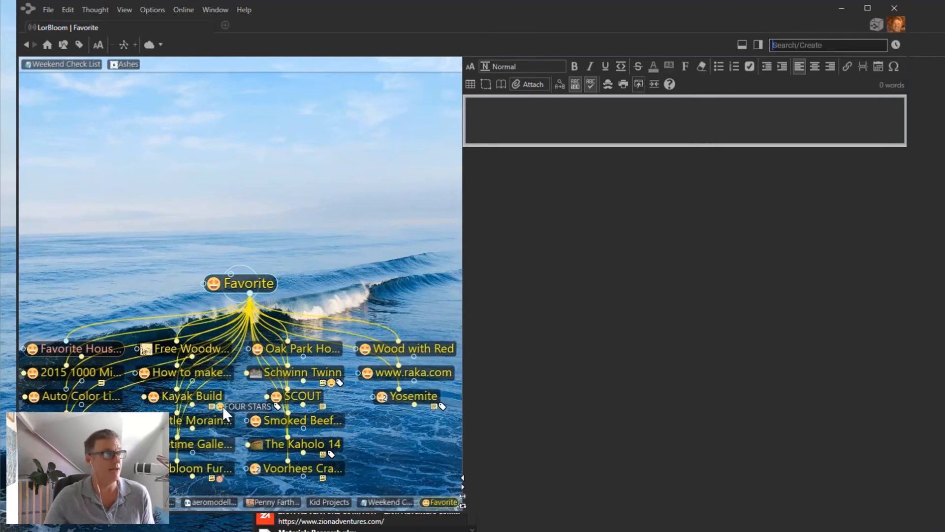
{"action": "left_click", "coordinate": [81, 44]}
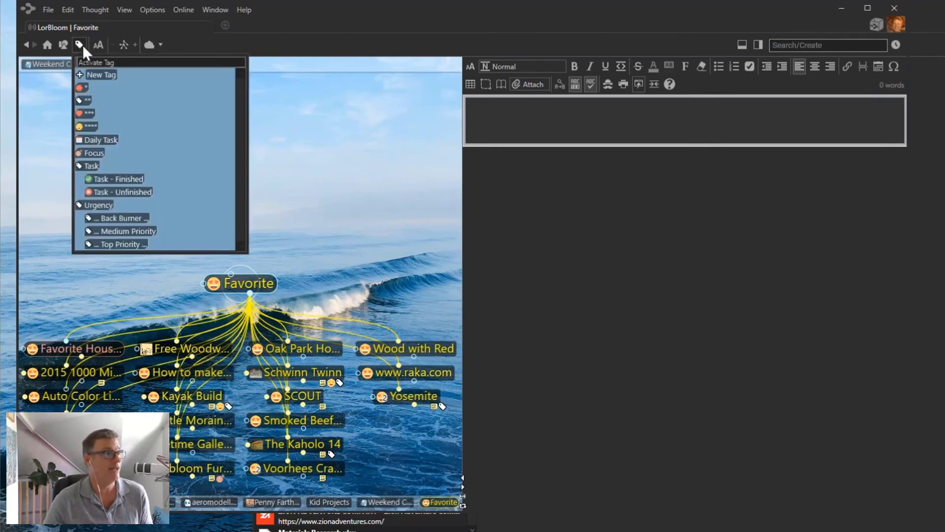
{"action": "left_click", "coordinate": [91, 126]}
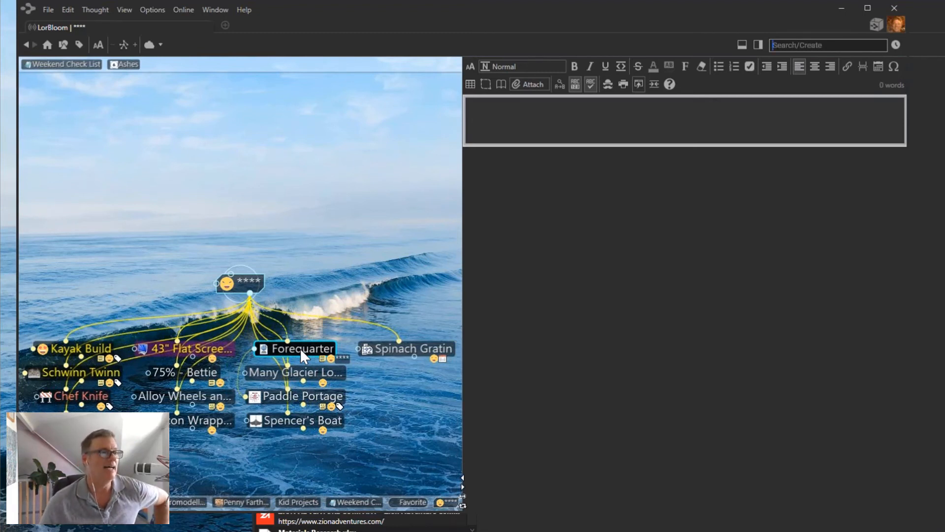
{"action": "left_click", "coordinate": [65, 45]}
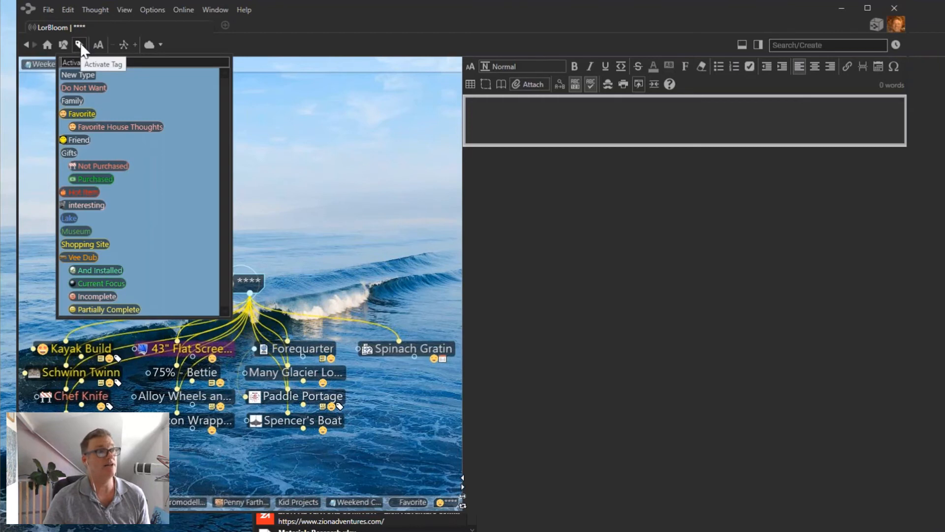
Visit Kayak Build, return to the **** tag's thoughts, and open Chef Knife with its Amazon page.
{"action": "left_click", "coordinate": [79, 45]}
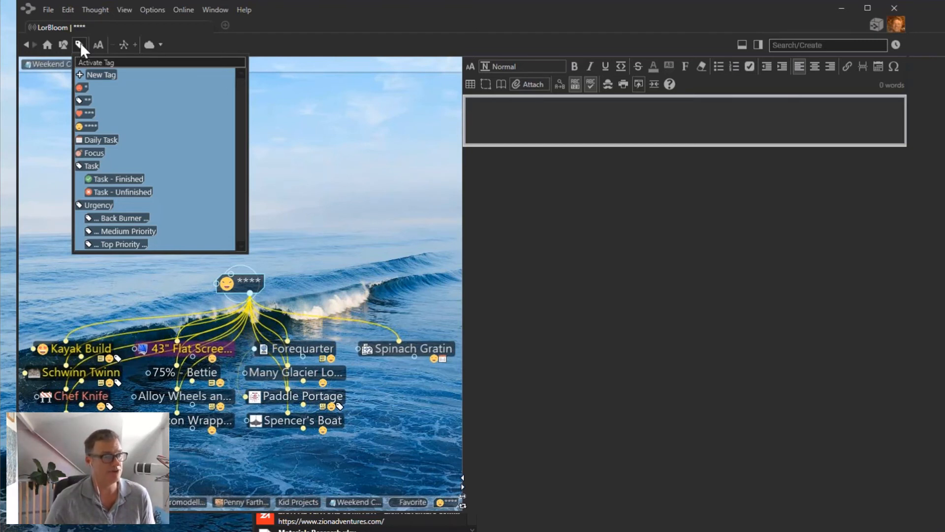
{"action": "left_click", "coordinate": [76, 343]}
{"action": "left_click", "coordinate": [76, 344]}
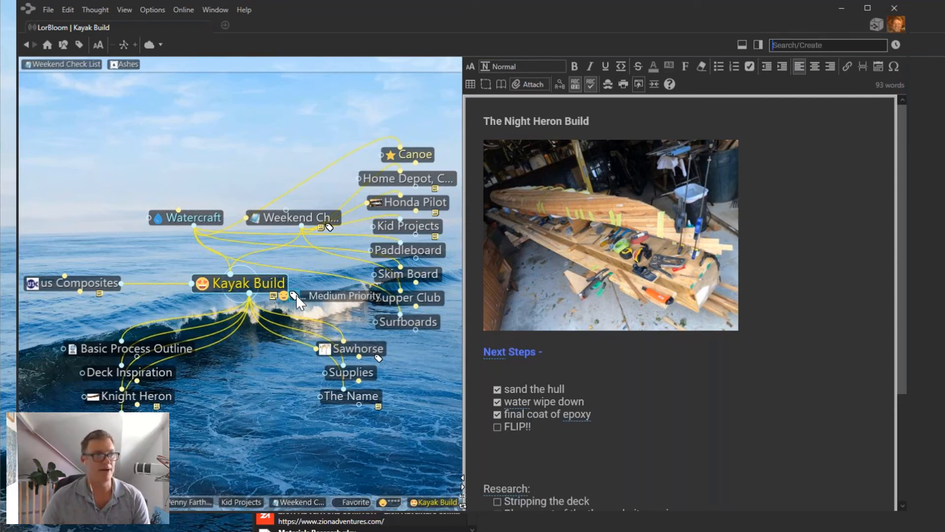
{"action": "left_click", "coordinate": [393, 503]}
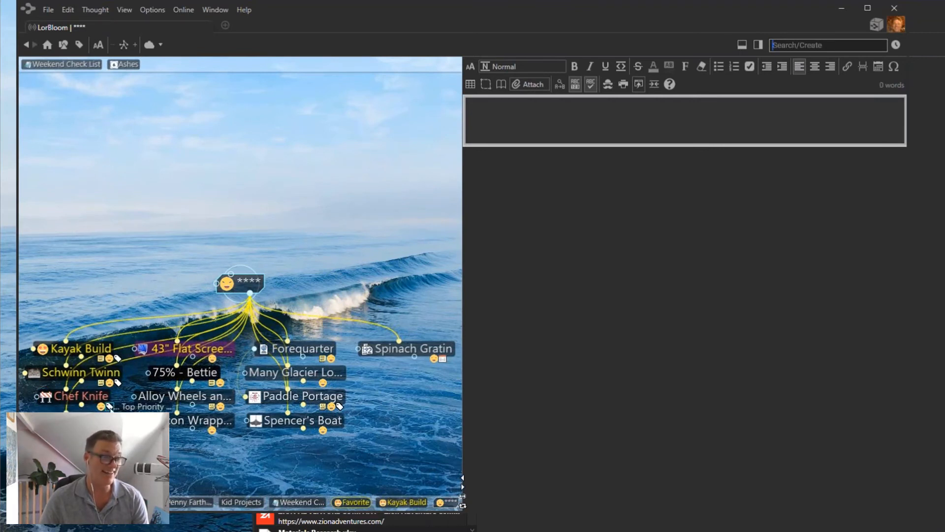
{"action": "left_click", "coordinate": [92, 398]}
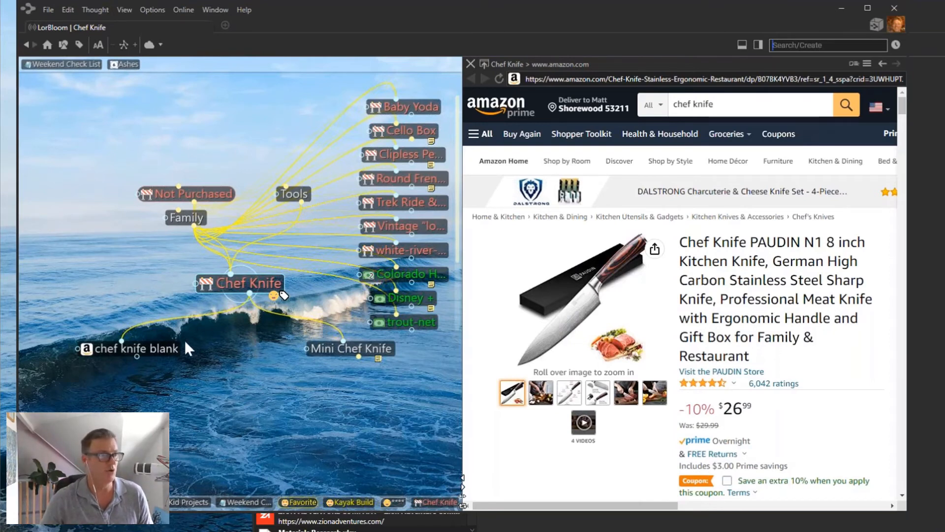
Visit chef knife blank, return to Chef Knife, then open its parent Tools thought.
{"action": "left_click", "coordinate": [172, 347]}
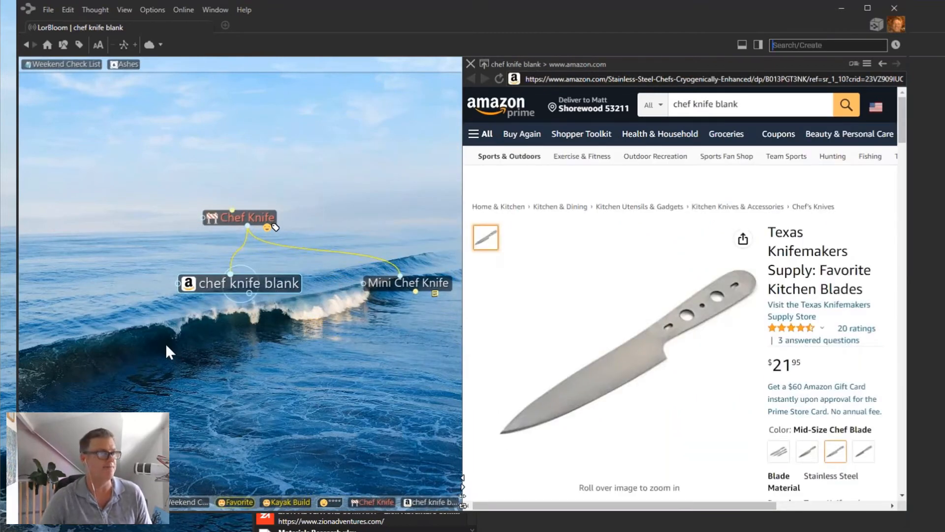
{"action": "left_click", "coordinate": [244, 218]}
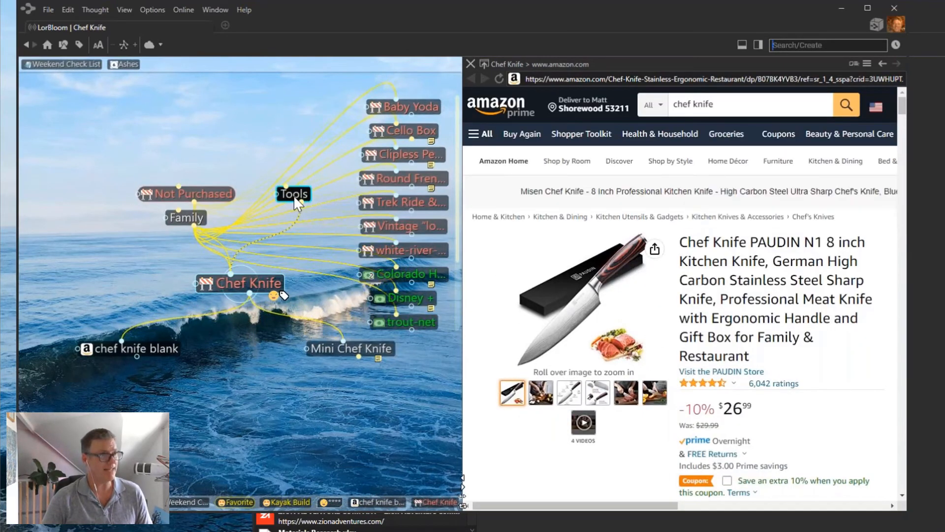
{"action": "left_click", "coordinate": [302, 196]}
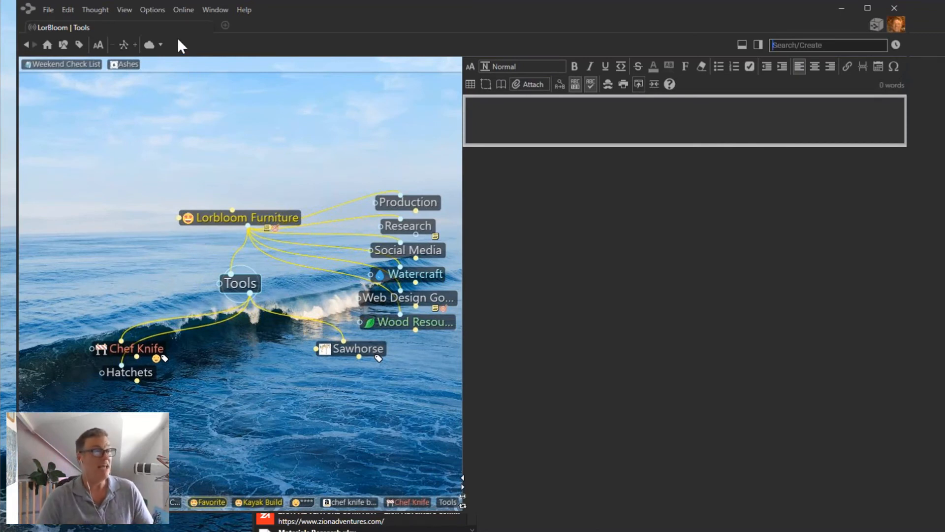
Show the thoughts tagged Top Priority, then switch to the Back Burner tag's thoughts.
{"action": "left_click", "coordinate": [78, 45]}
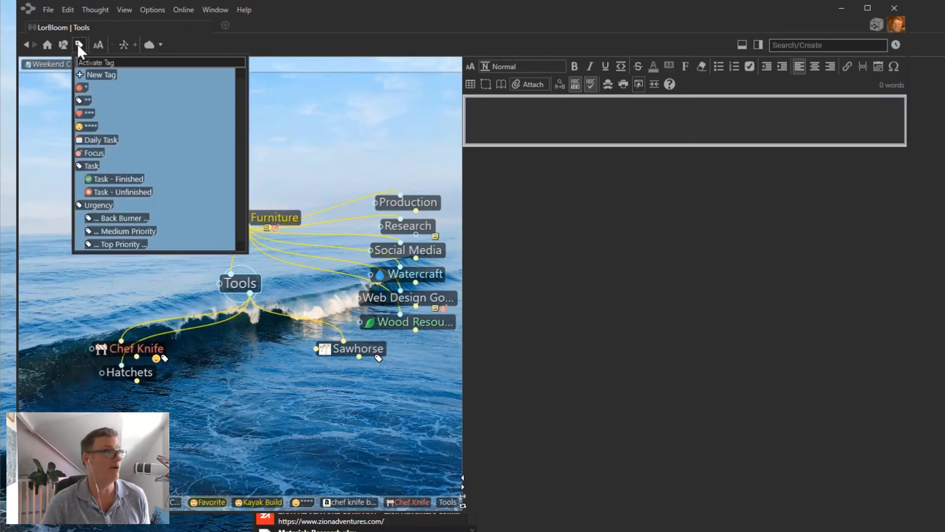
{"action": "left_click", "coordinate": [113, 244]}
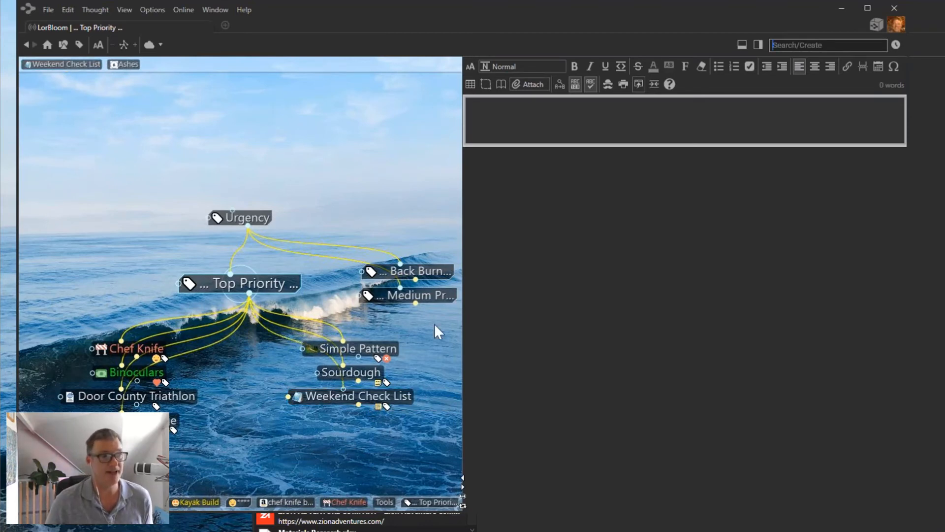
{"action": "left_click", "coordinate": [430, 270]}
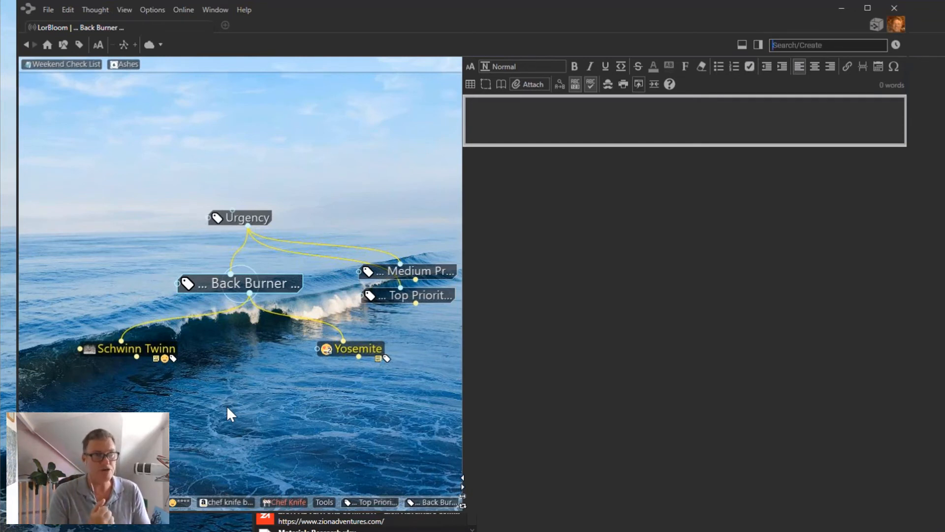
Find the Penny Farthing thought by searching 'pe' and moving up from Penny farthing 2.
{"action": "left_click", "coordinate": [811, 45]}
{"action": "type", "text": "pen"}
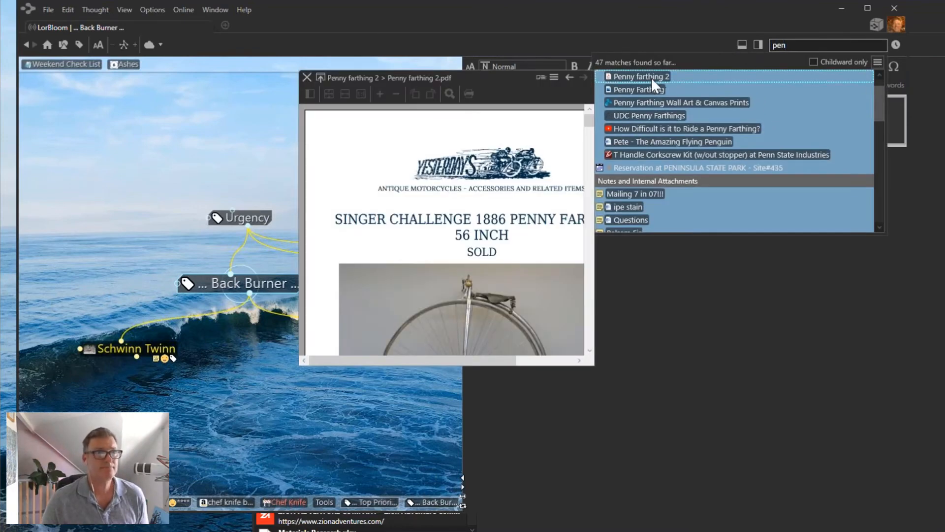
{"action": "left_click", "coordinate": [654, 84]}
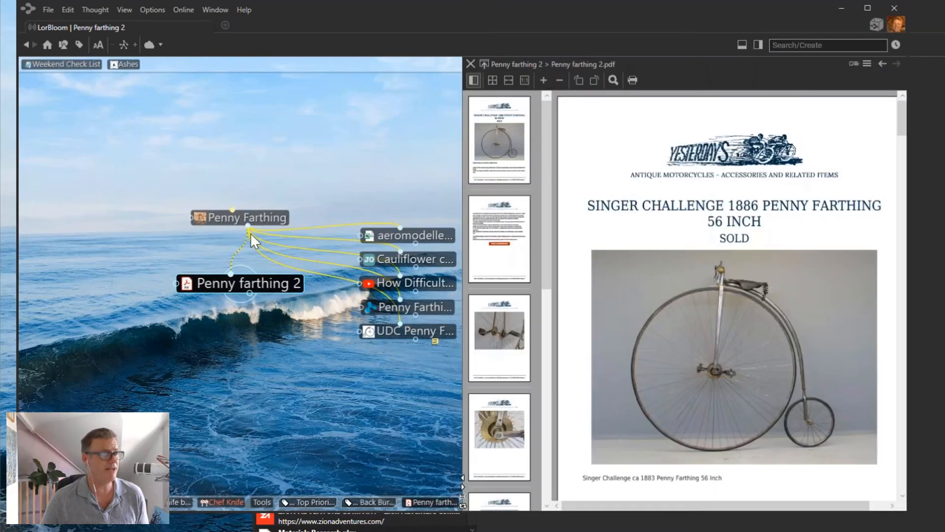
{"action": "left_click", "coordinate": [255, 217]}
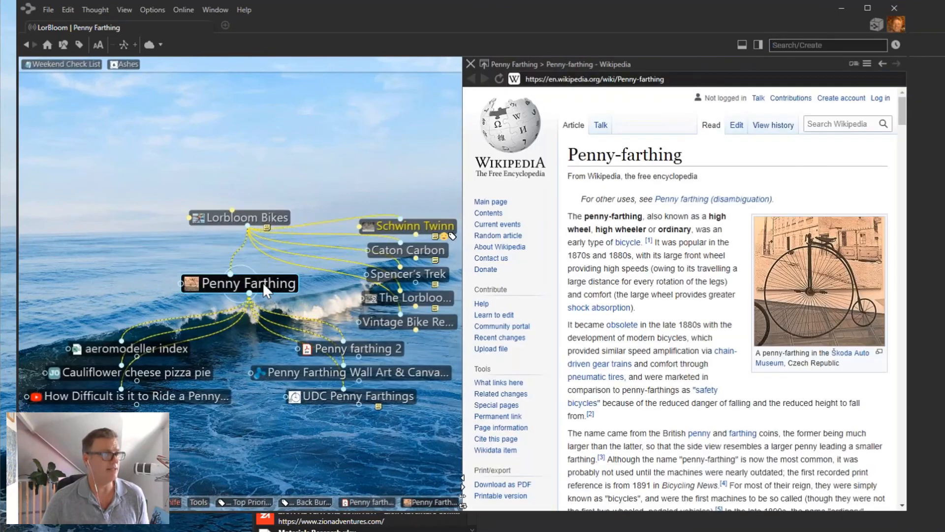
Tag Penny Farthing with ****, Back Burner, and a newly created Expensive tag.
{"action": "left_click", "coordinate": [262, 282]}
{"action": "left_click", "coordinate": [363, 328]}
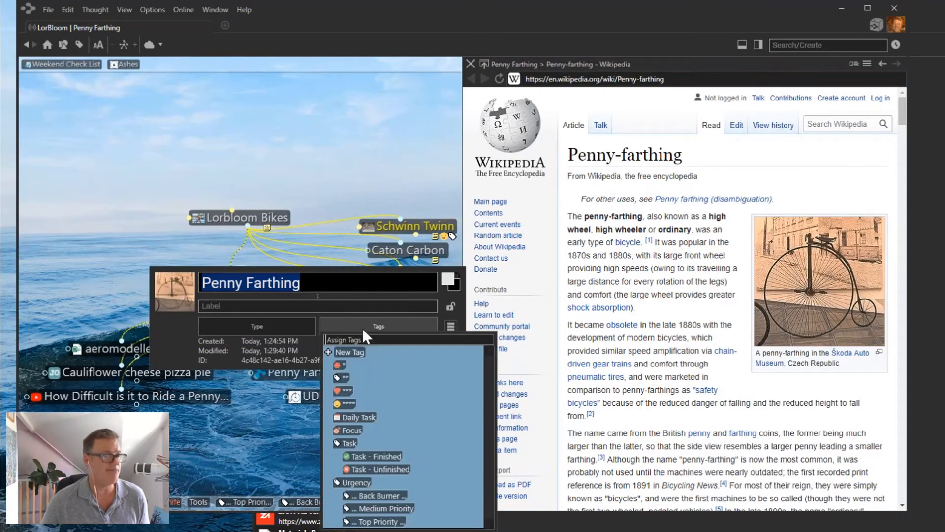
{"action": "left_click", "coordinate": [342, 403]}
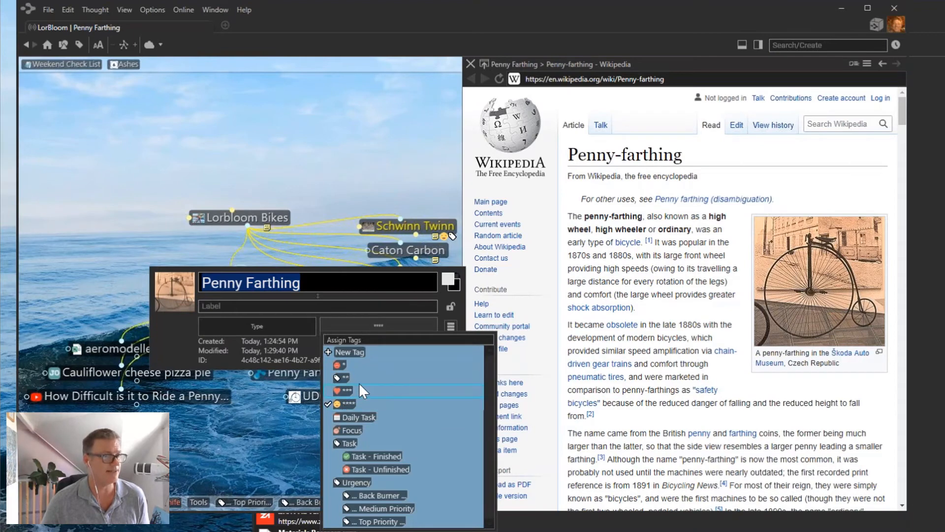
{"action": "left_click", "coordinate": [337, 496]}
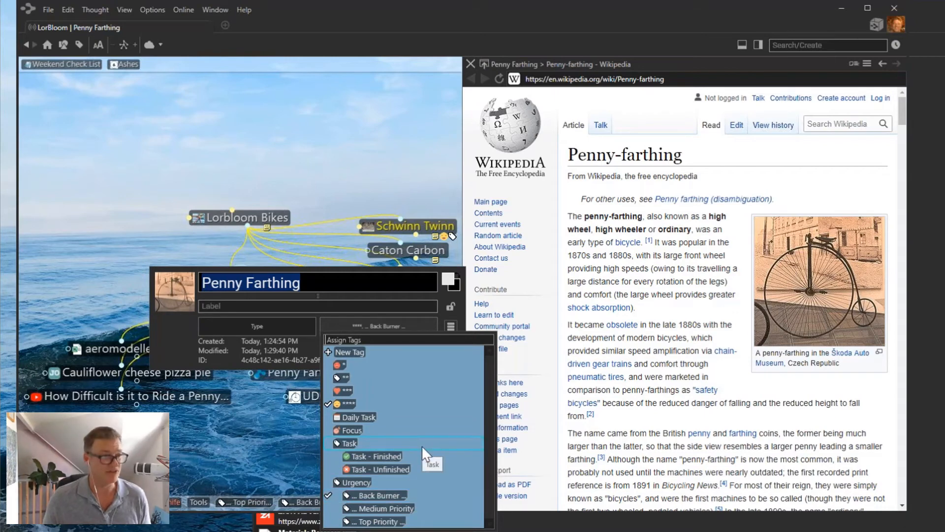
{"action": "left_click", "coordinate": [351, 352]}
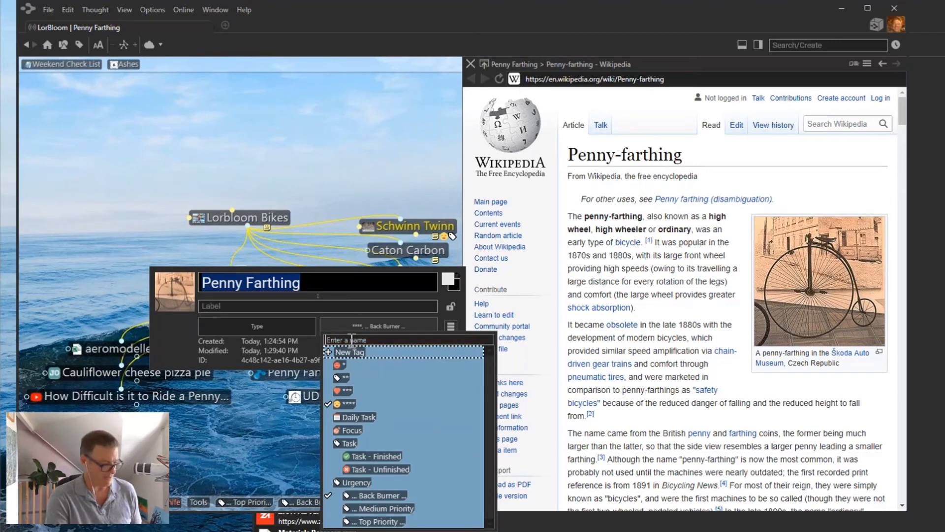
{"action": "type", "text": "Expens"}
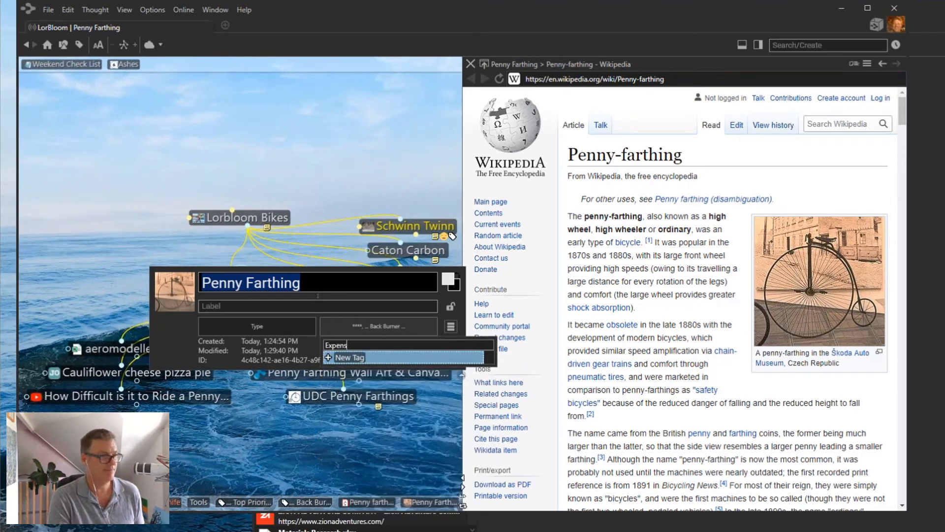
{"action": "type", "text": "ive"}
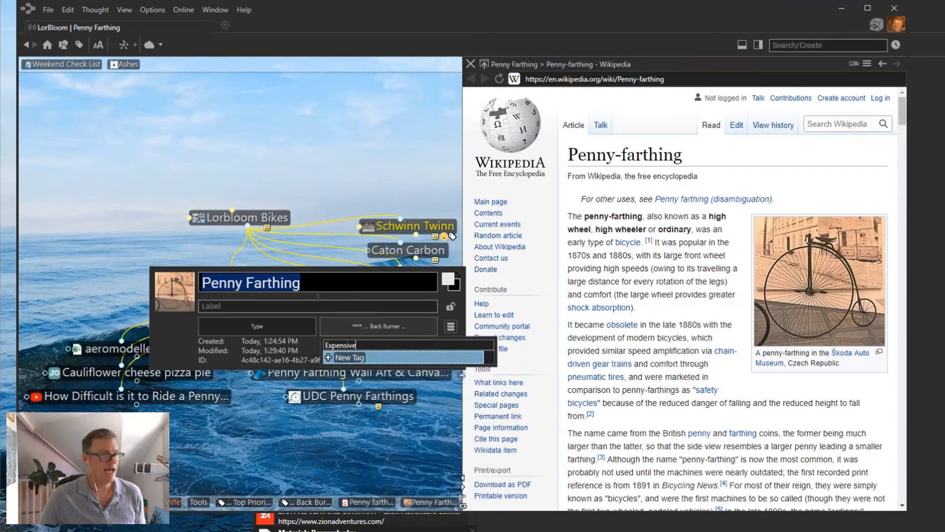
{"action": "left_click", "coordinate": [355, 356]}
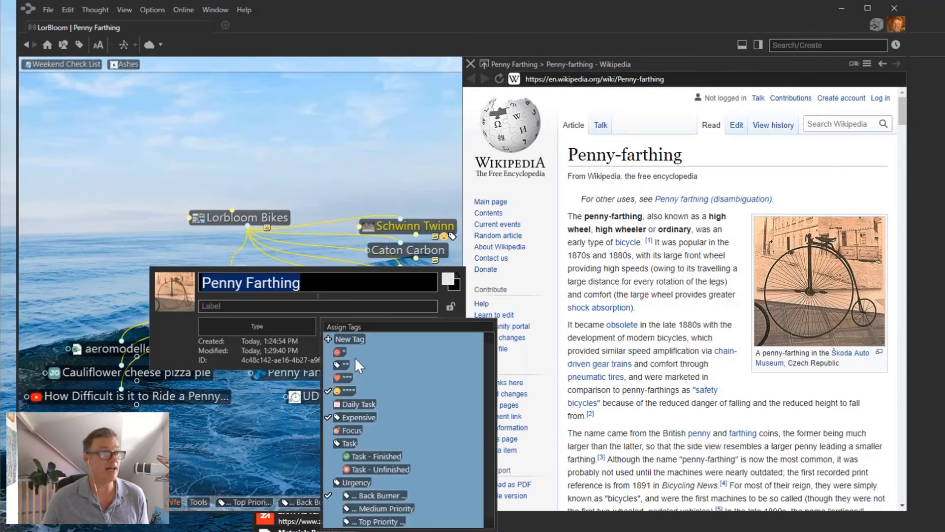
{"action": "left_click", "coordinate": [244, 447]}
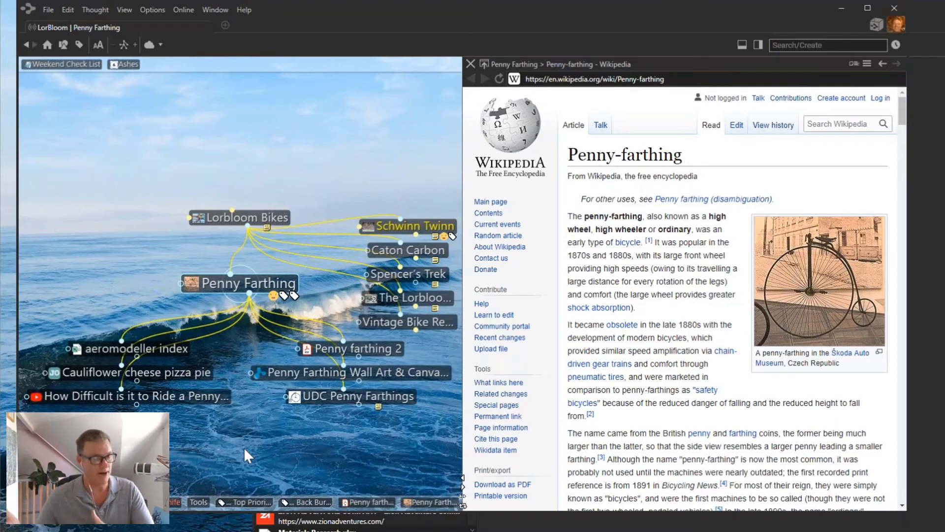
Give the Expensive tag the money stock icon found by searching 'mon', then go to Weekend Check List.
{"action": "left_click", "coordinate": [295, 295]}
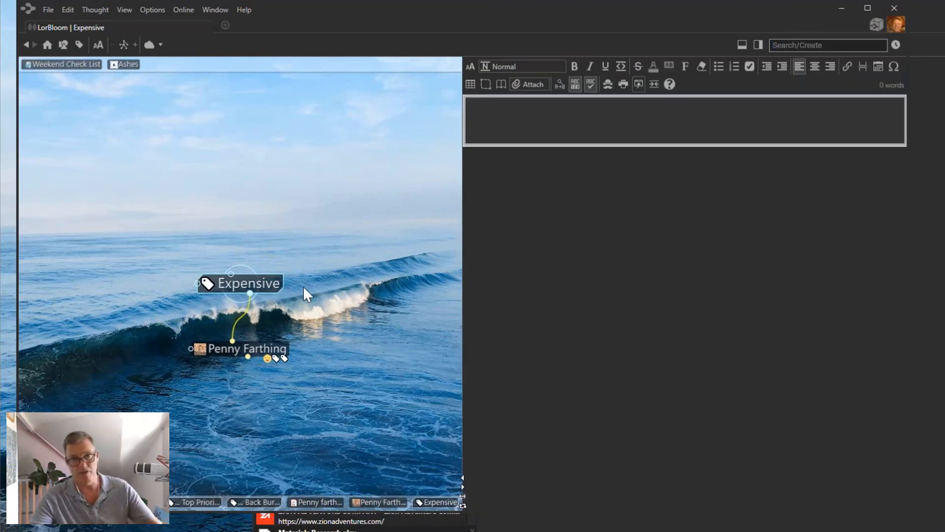
{"action": "left_click", "coordinate": [238, 282]}
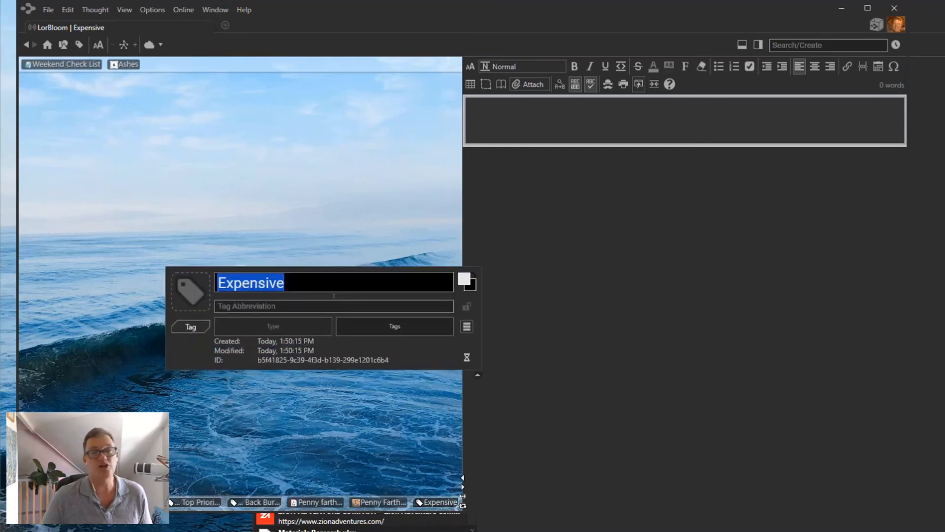
{"action": "left_click", "coordinate": [188, 295]}
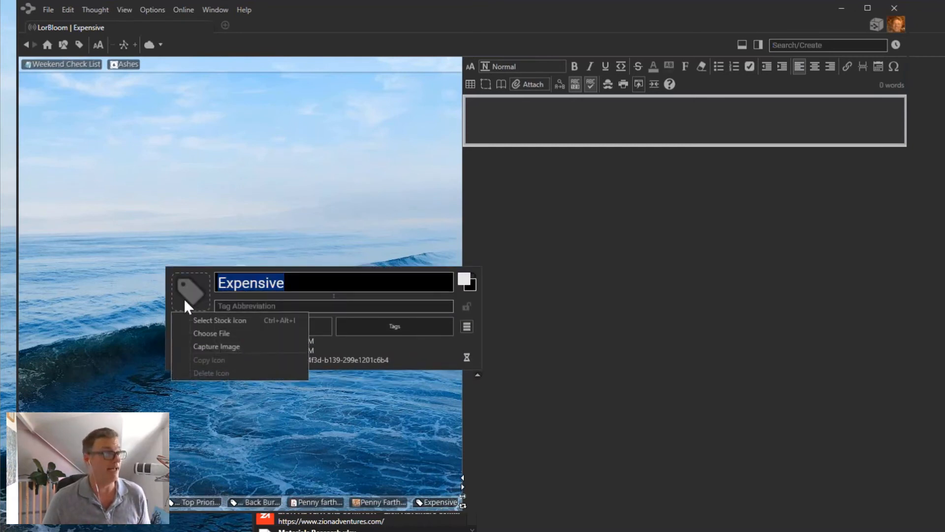
{"action": "left_click", "coordinate": [206, 321]}
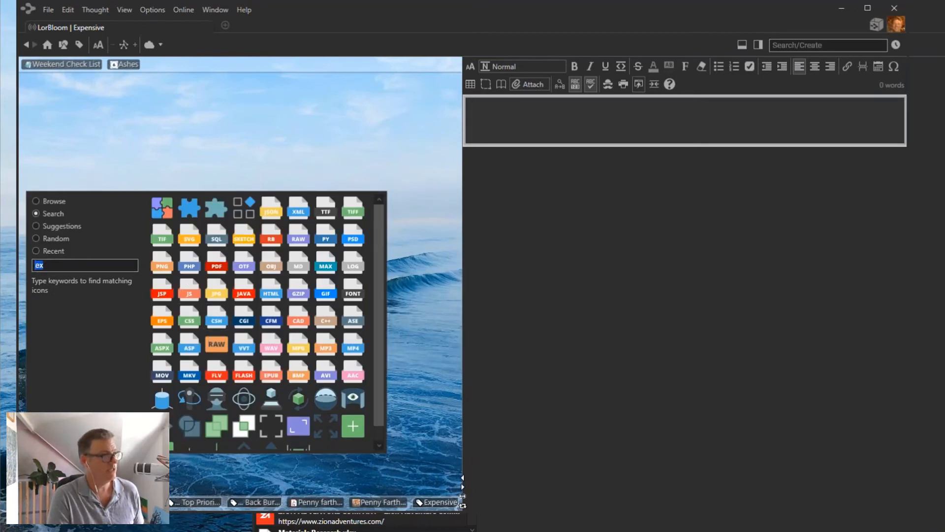
{"action": "type", "text": "mon"}
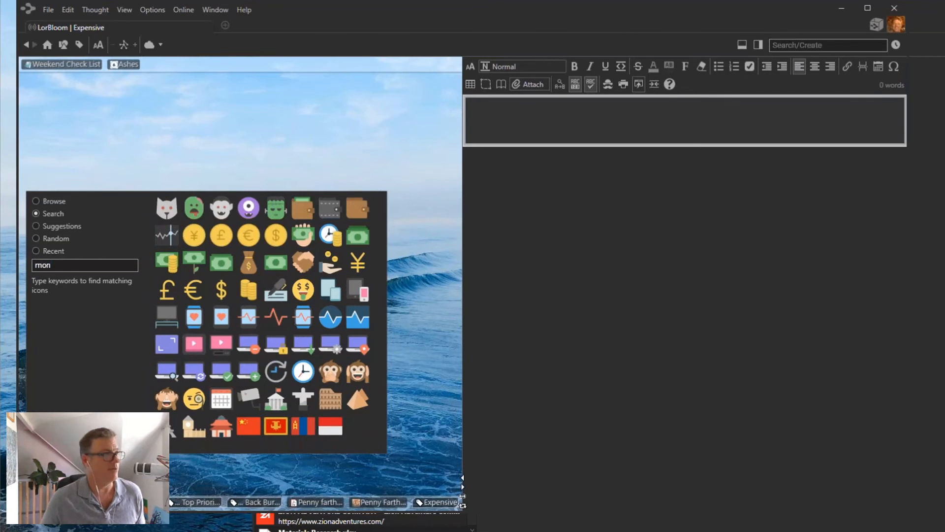
{"action": "left_click", "coordinate": [302, 209]}
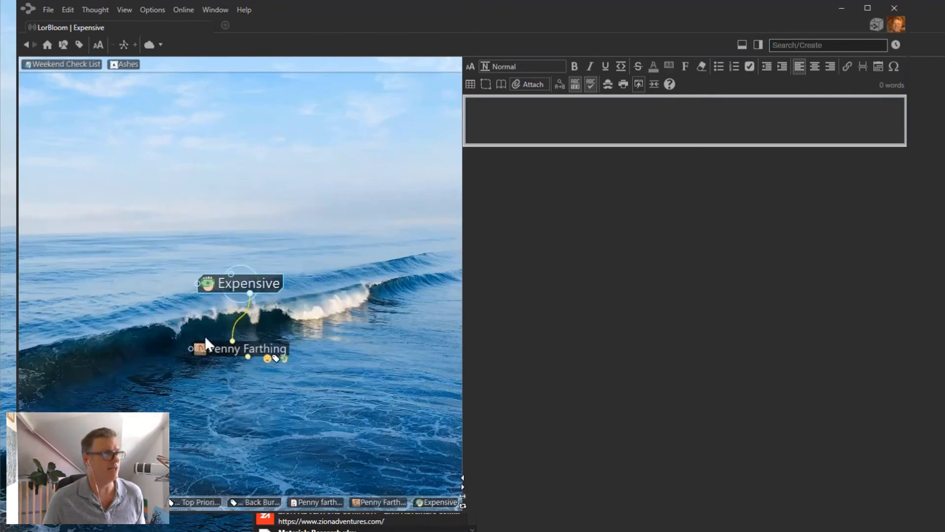
{"action": "left_click", "coordinate": [226, 349]}
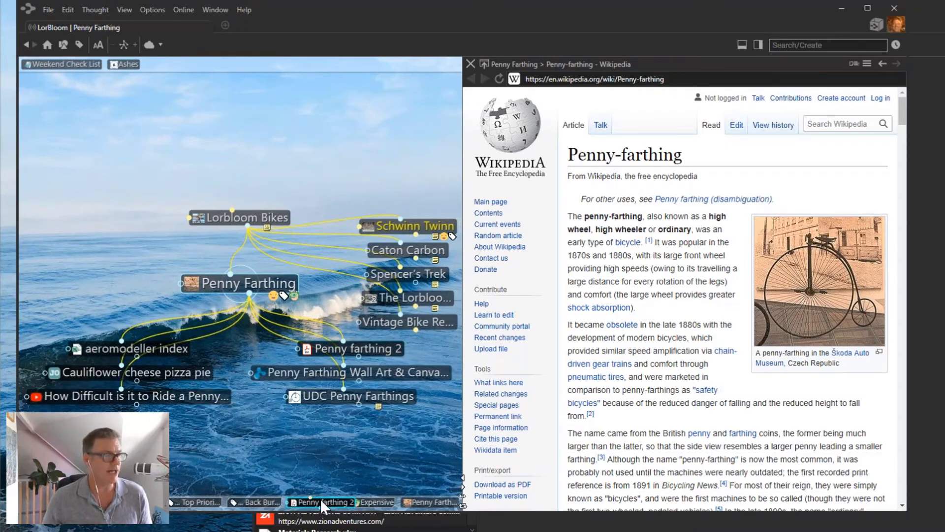
{"action": "left_click", "coordinate": [61, 65]}
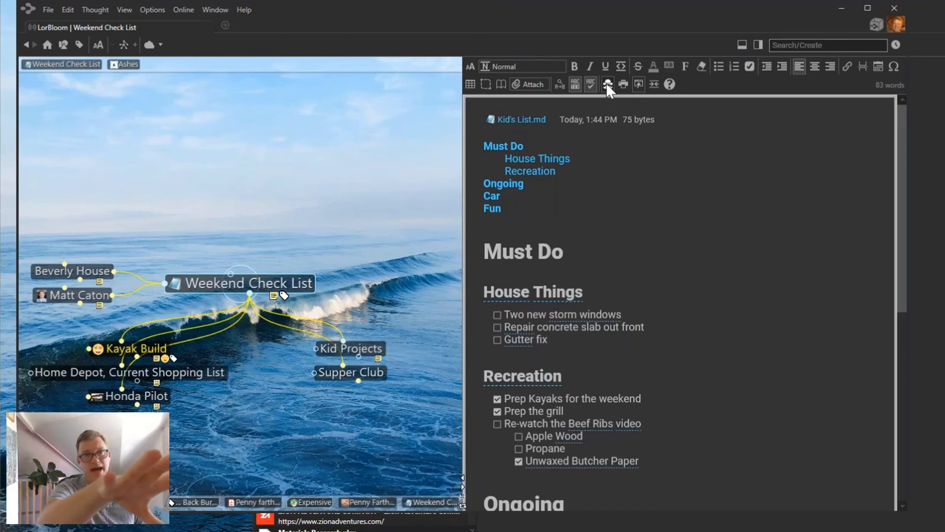
Close the Brains list window, bring LorBloom back to the front, and open Edit Notes Style.
{"action": "left_click", "coordinate": [928, 157]}
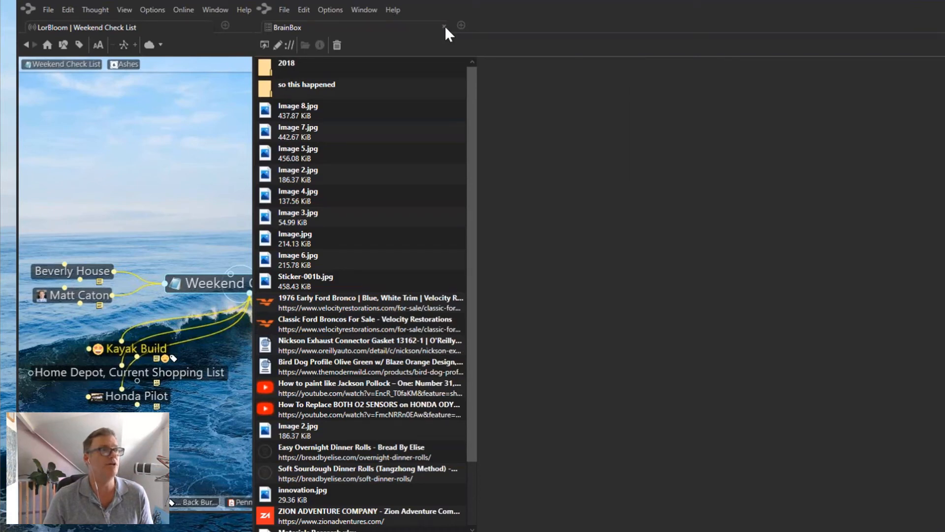
{"action": "left_click", "coordinate": [444, 26]}
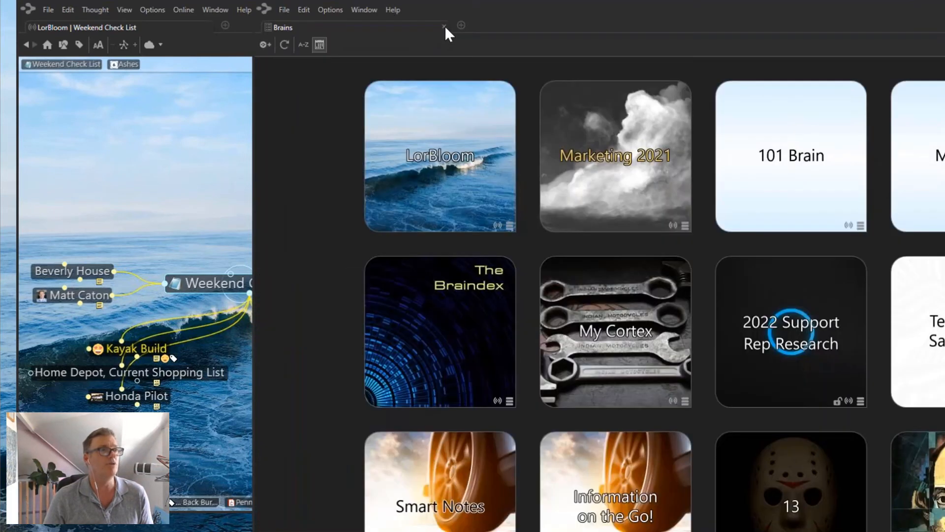
{"action": "left_click", "coordinate": [185, 125]}
{"action": "left_click_drag", "start_coordinate": [643, 11], "coordinate": [574, 99]}
{"action": "left_click_drag", "start_coordinate": [524, 3], "coordinate": [346, 20]}
{"action": "left_click", "coordinate": [933, 23]}
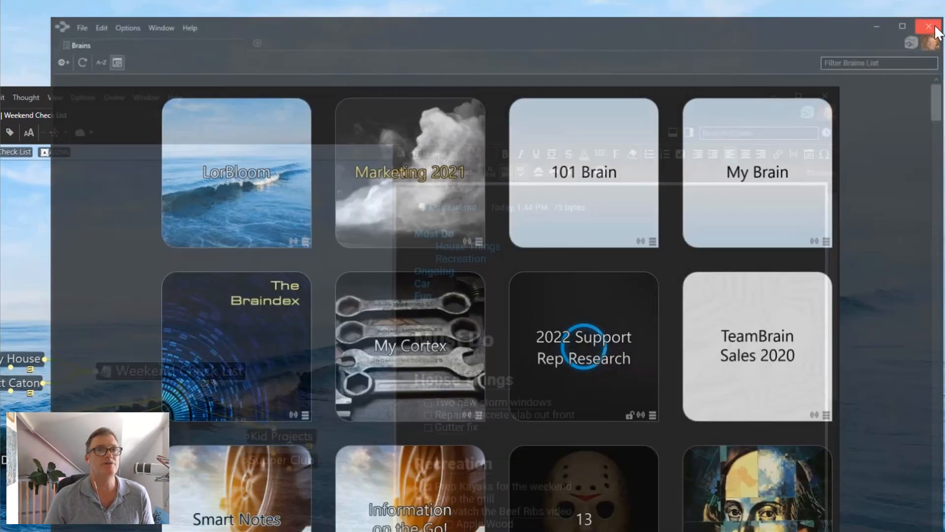
{"action": "left_click_drag", "start_coordinate": [626, 87], "coordinate": [697, 26]}
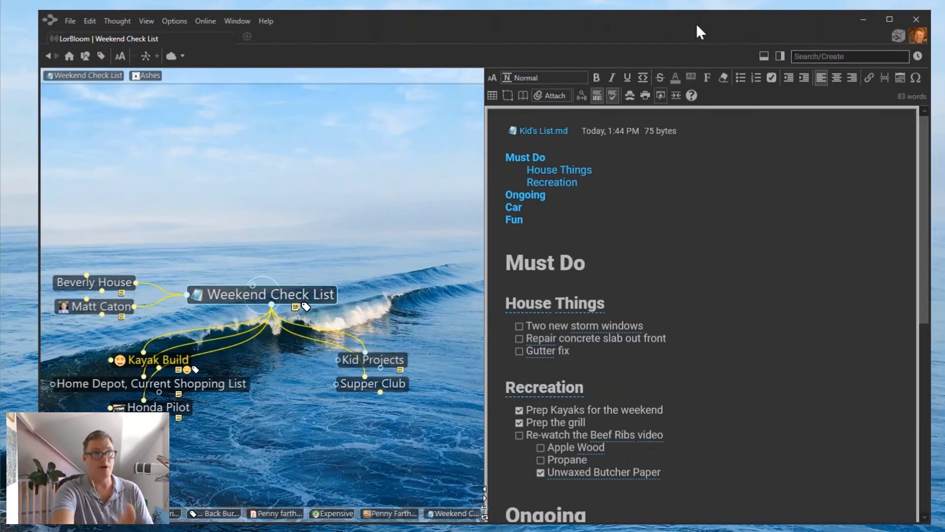
{"action": "left_click", "coordinate": [630, 95]}
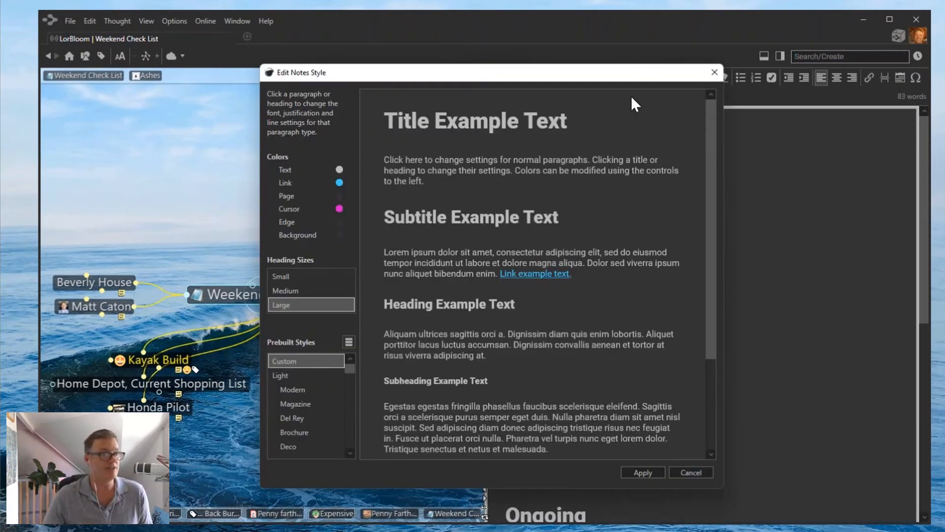
Make the notes page light cyan and the notes text dark navy.
{"action": "left_click_drag", "start_coordinate": [350, 367], "coordinate": [346, 397]}
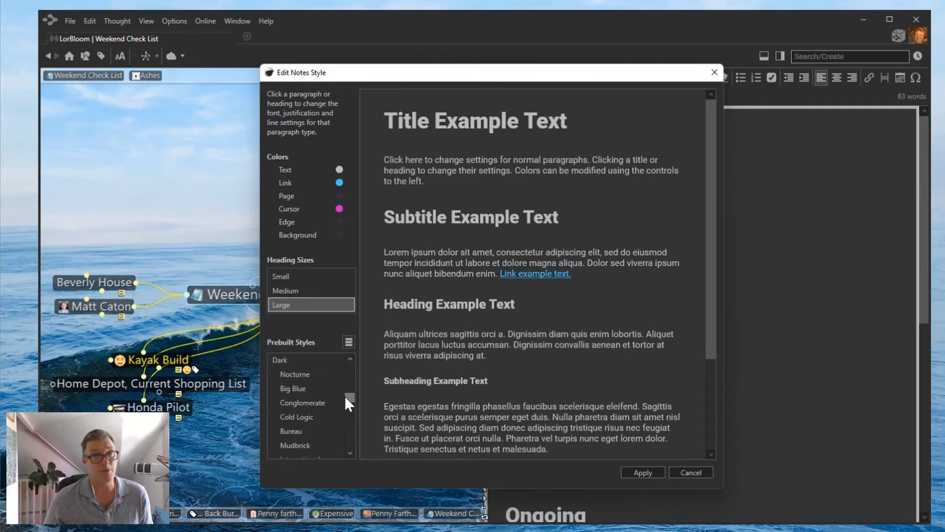
{"action": "left_click", "coordinate": [285, 196]}
{"action": "left_click", "coordinate": [345, 230]}
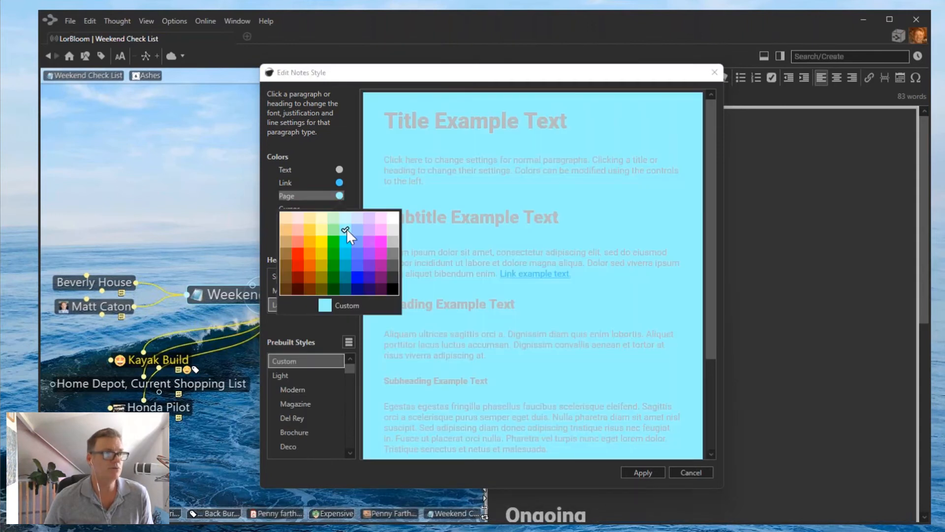
{"action": "left_click", "coordinate": [279, 170]}
{"action": "left_click", "coordinate": [285, 169]}
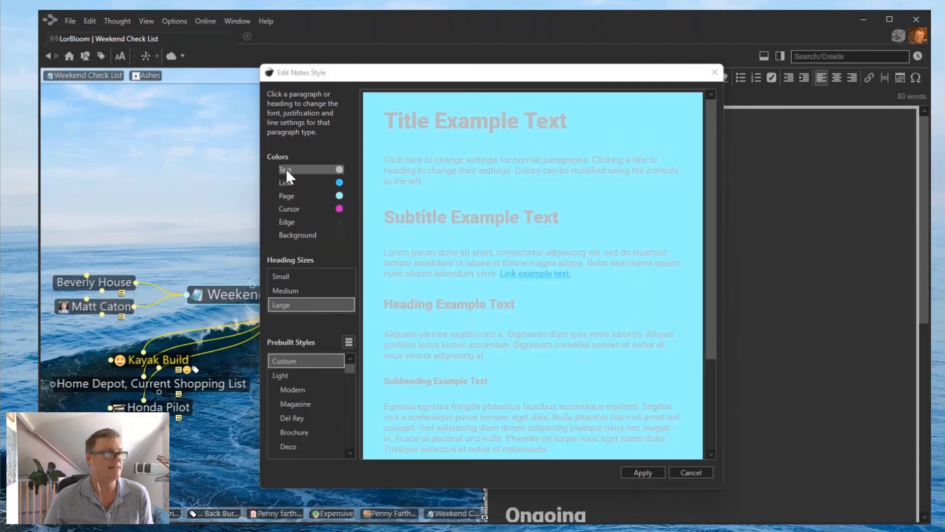
{"action": "left_click", "coordinate": [356, 261]}
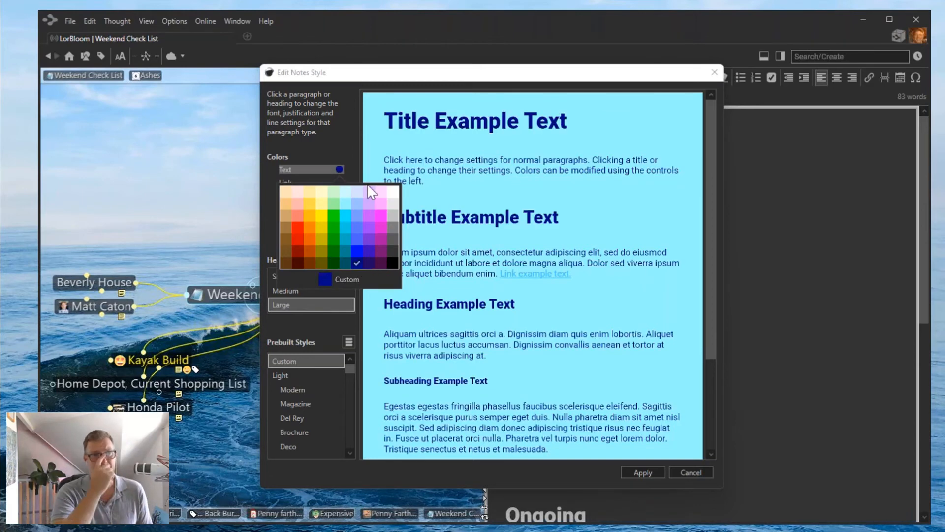
Set the notes title font to Oswald.
{"action": "left_click", "coordinate": [487, 121]}
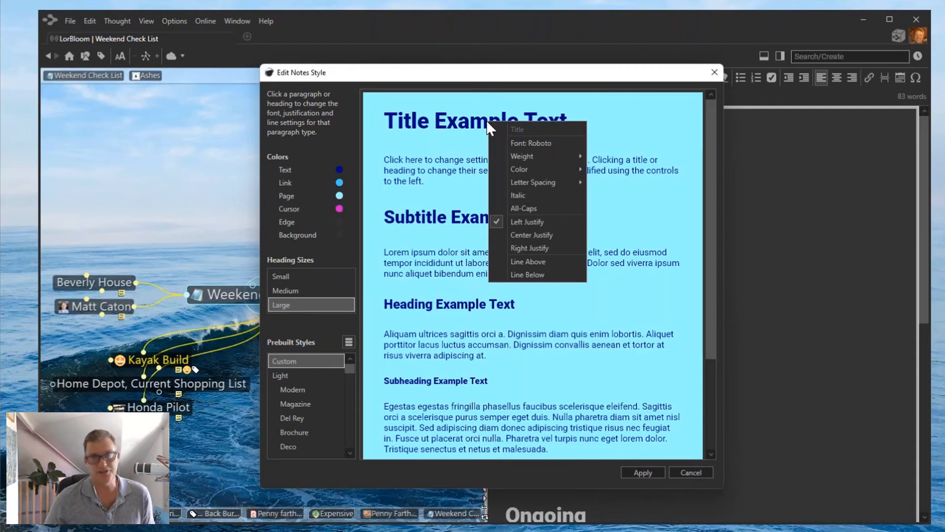
{"action": "left_click", "coordinate": [544, 143]}
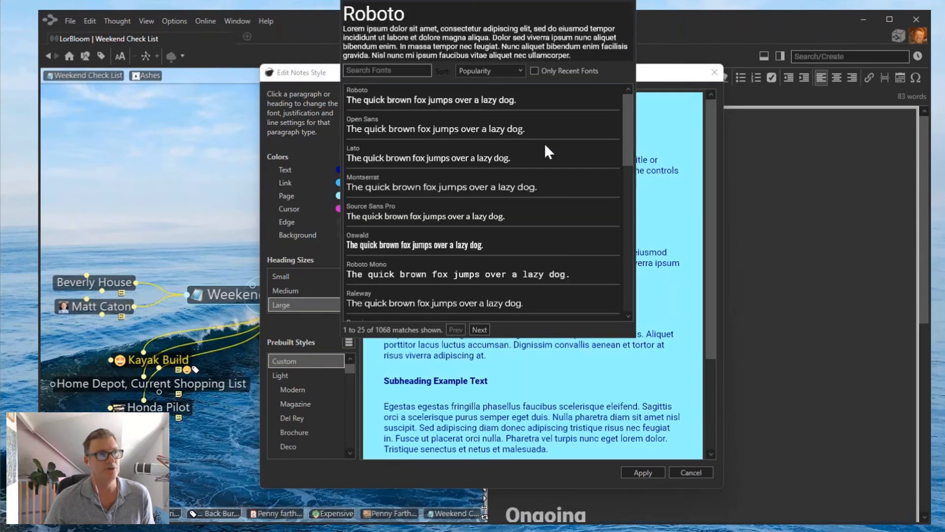
{"action": "left_click", "coordinate": [444, 243]}
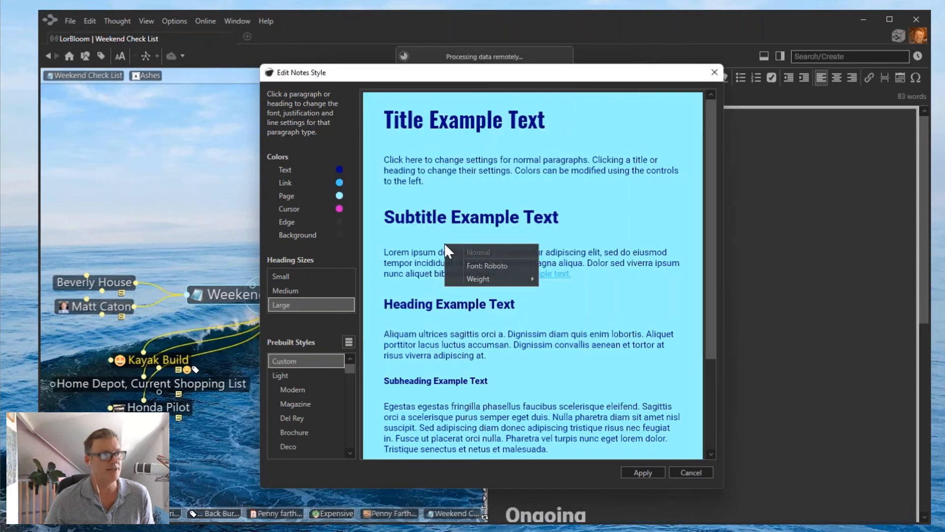
{"action": "left_click", "coordinate": [481, 312]}
Set the heading font to Quicksand and center-justify headings.
{"action": "left_click", "coordinate": [478, 307]}
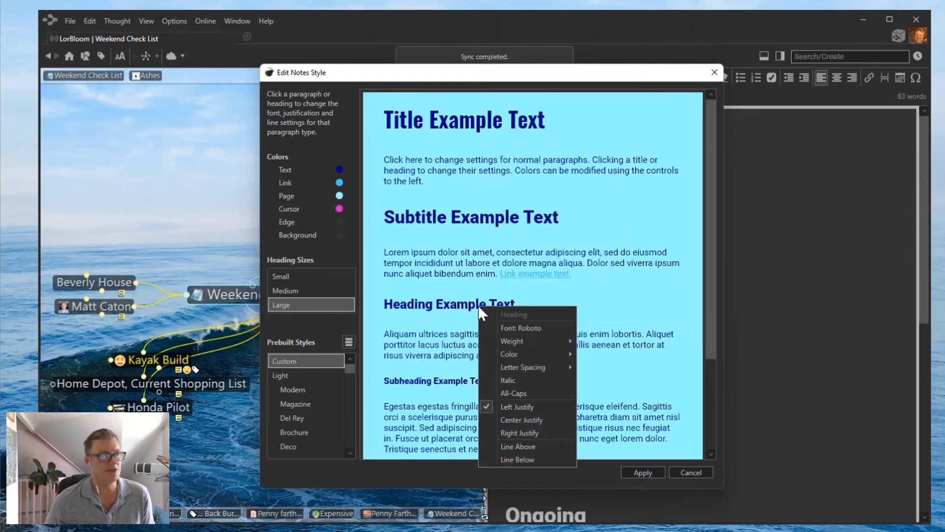
{"action": "left_click", "coordinate": [525, 328]}
{"action": "scroll", "coordinate": [531, 324], "scroll_direction": "down", "scroll_amount": 10}
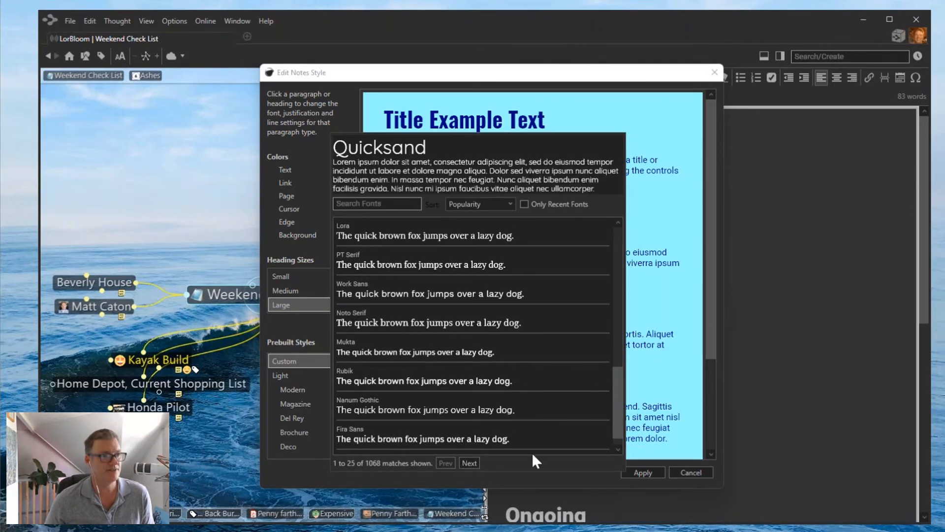
{"action": "scroll", "coordinate": [531, 434], "scroll_direction": "down", "scroll_amount": 1}
{"action": "left_click", "coordinate": [474, 445]}
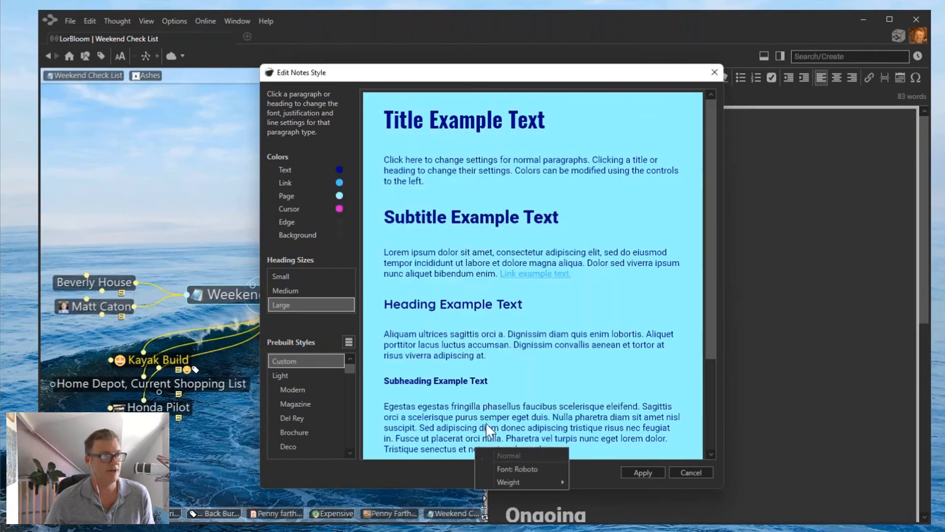
{"action": "left_click", "coordinate": [458, 306]}
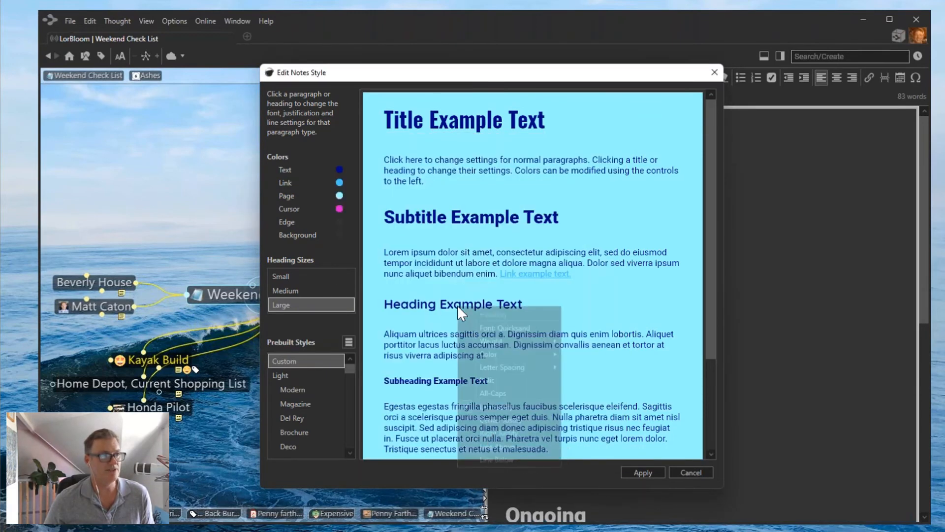
{"action": "left_click", "coordinate": [504, 420]}
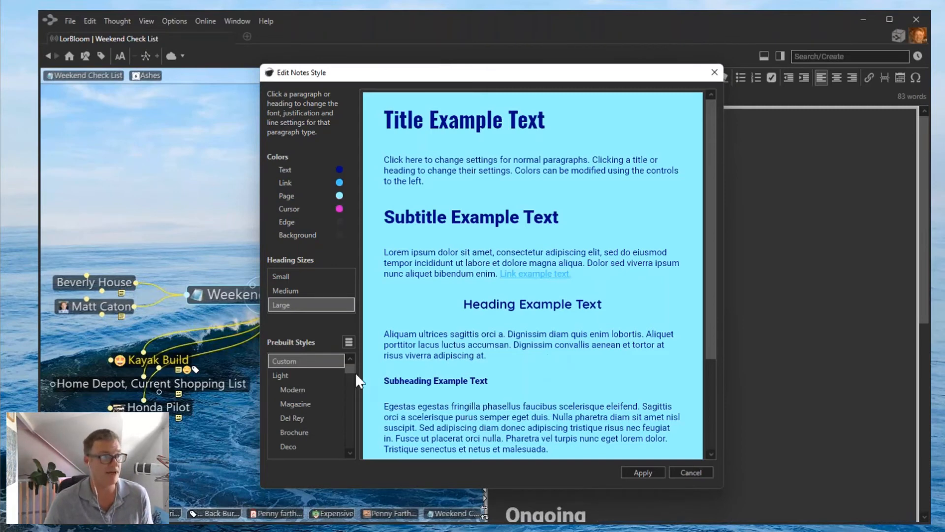
Preview Modern, Brochure, Portfolio, Diploma and Bellwether, then apply the Campfire prebuilt notes style.
{"action": "left_click_drag", "start_coordinate": [349, 366], "coordinate": [349, 363]}
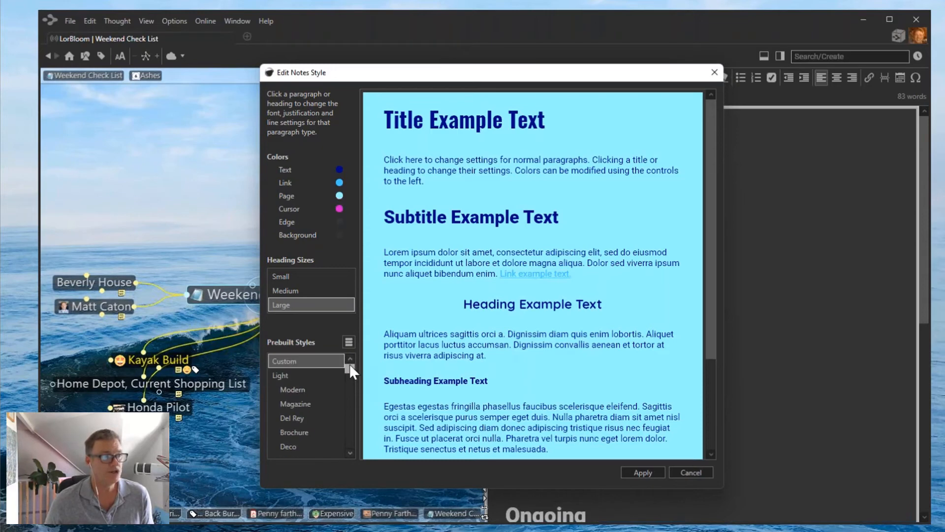
{"action": "left_click", "coordinate": [298, 391]}
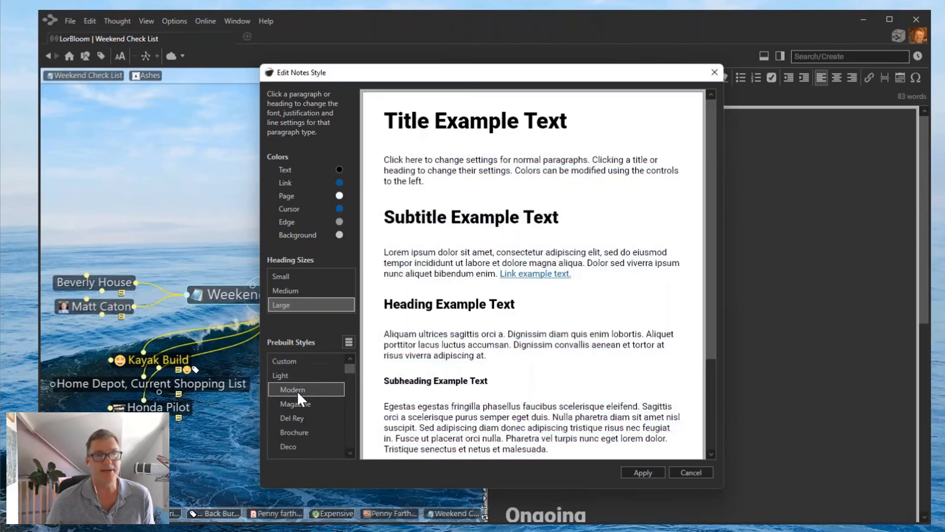
{"action": "left_click", "coordinate": [298, 430]}
{"action": "left_click_drag", "start_coordinate": [351, 374], "coordinate": [336, 409]}
{"action": "left_click", "coordinate": [289, 432]}
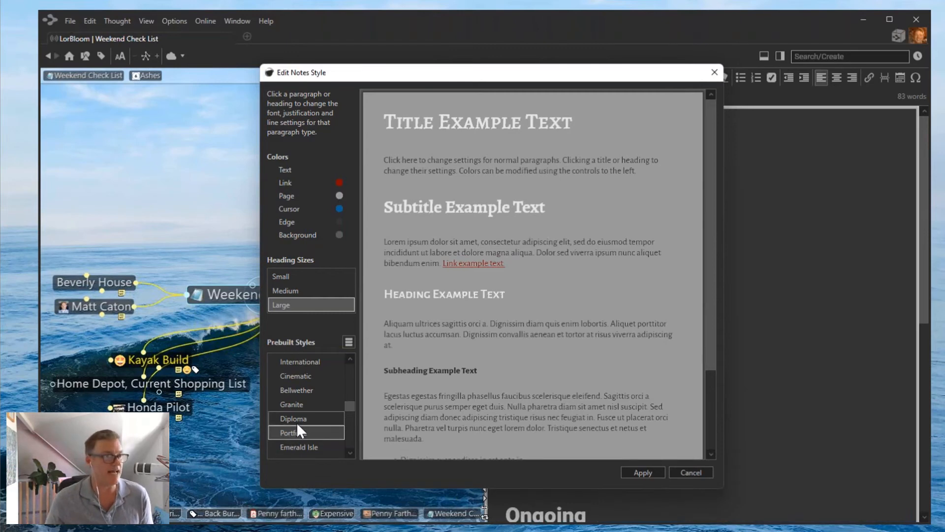
{"action": "left_click", "coordinate": [297, 421]}
{"action": "left_click", "coordinate": [298, 397]}
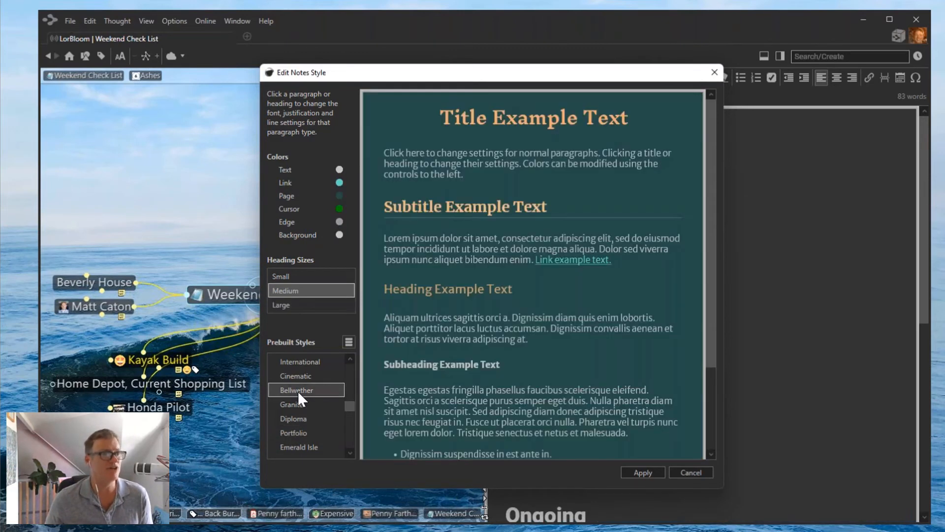
{"action": "left_click_drag", "start_coordinate": [350, 406], "coordinate": [348, 419]}
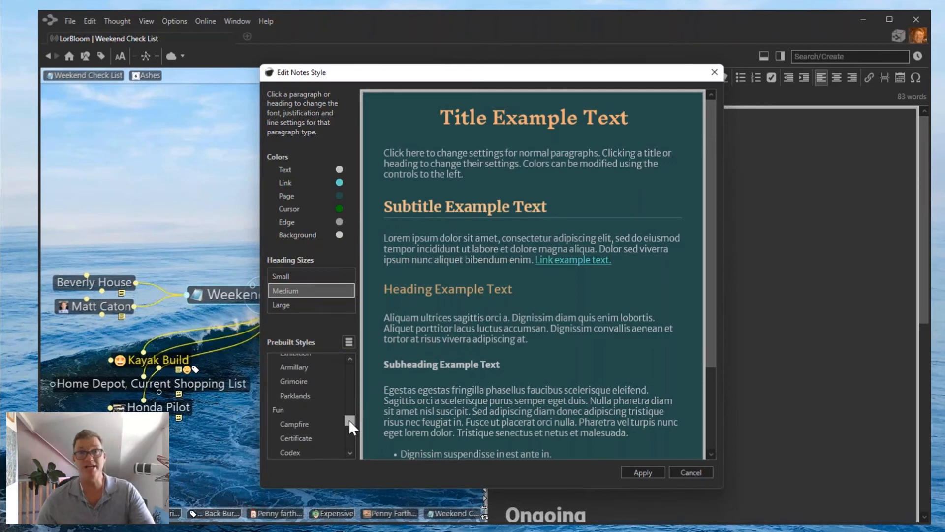
{"action": "left_click", "coordinate": [305, 423]}
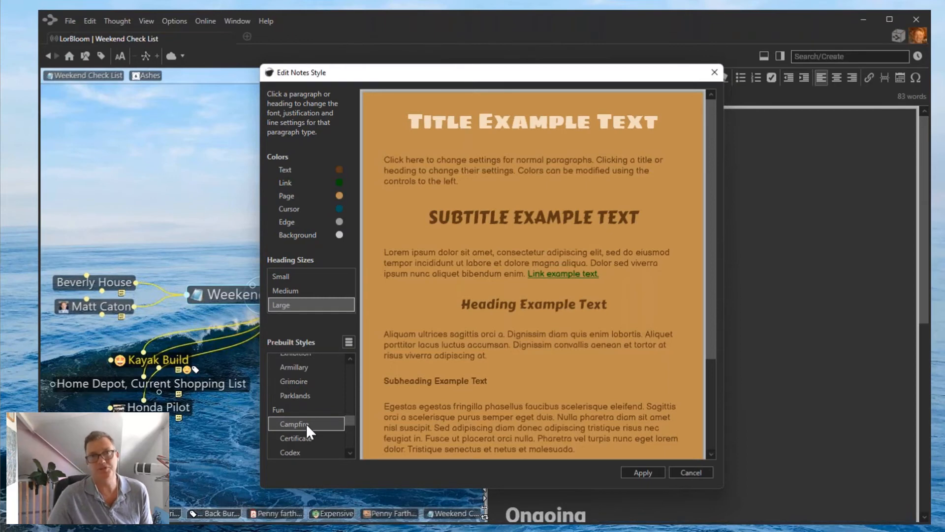
{"action": "left_click", "coordinate": [649, 473]}
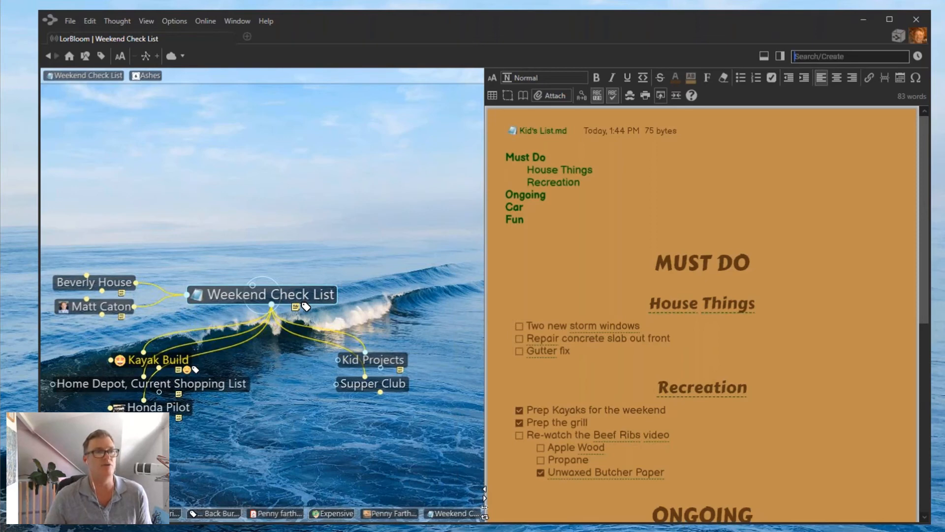
Apply the dark Nocturne prebuilt style to the Weekend Check List notes.
{"action": "left_click", "coordinate": [631, 96]}
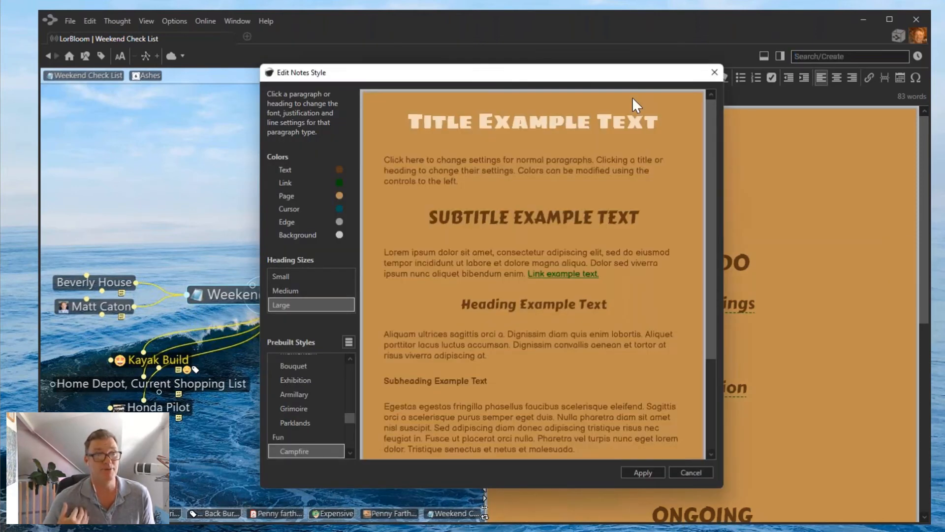
{"action": "left_click_drag", "start_coordinate": [353, 416], "coordinate": [349, 391]}
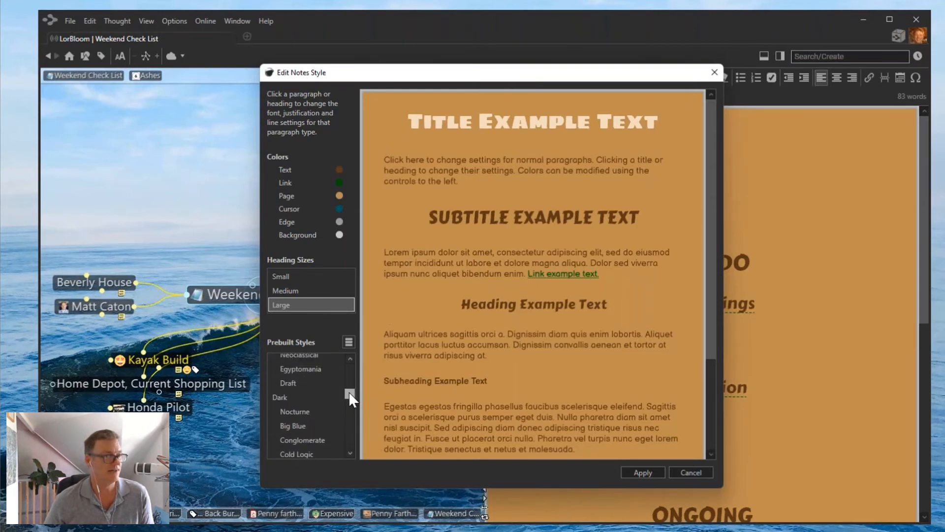
{"action": "left_click", "coordinate": [300, 409]}
{"action": "left_click", "coordinate": [651, 474]}
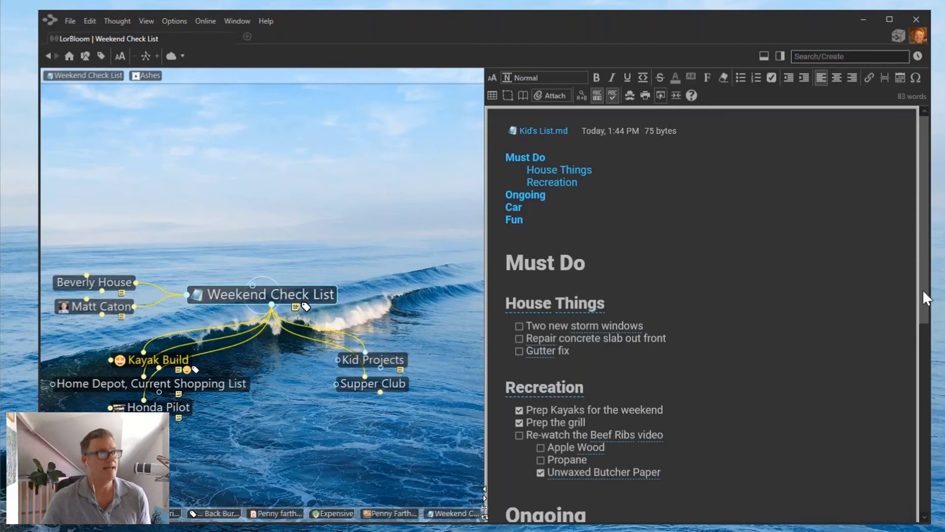
Upload the brain to the cloud and confirm 'Sync this brain automatically' is enabled.
{"action": "left_click", "coordinate": [171, 56]}
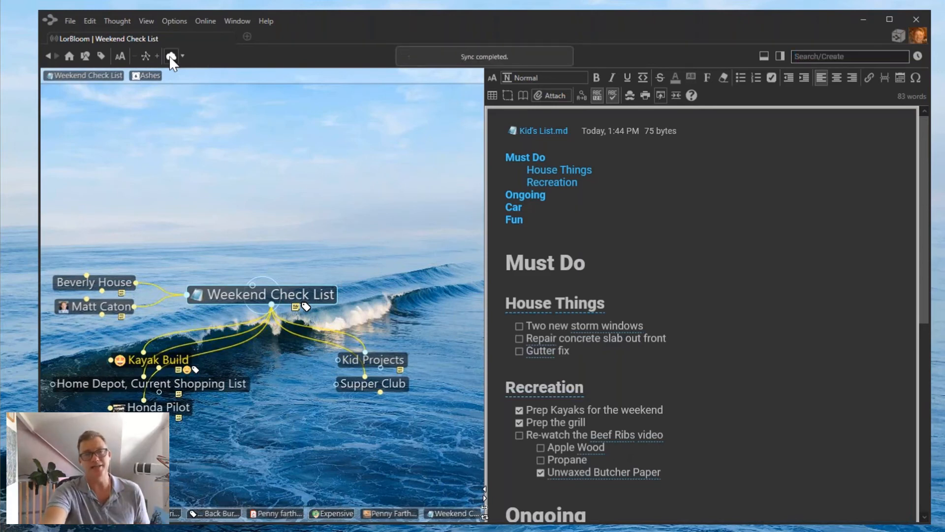
{"action": "left_click", "coordinate": [182, 56]}
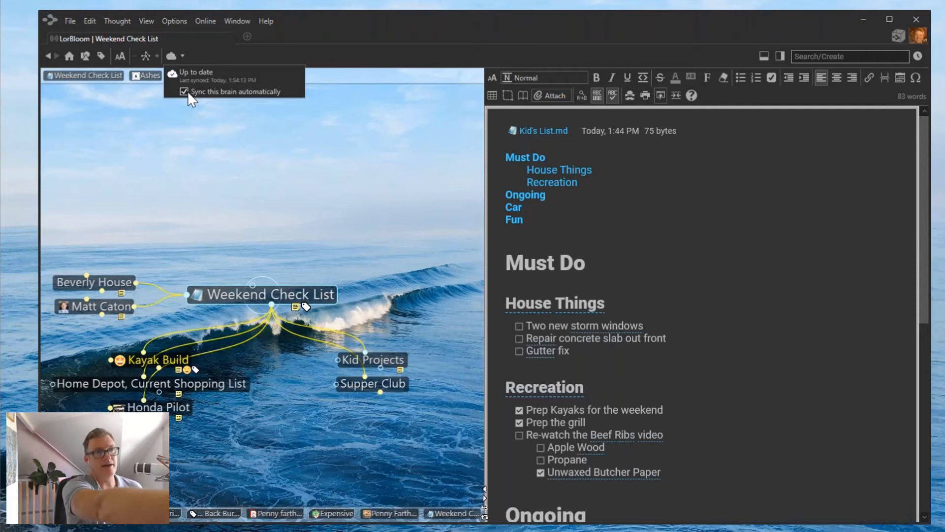
{"action": "left_click", "coordinate": [332, 213]}
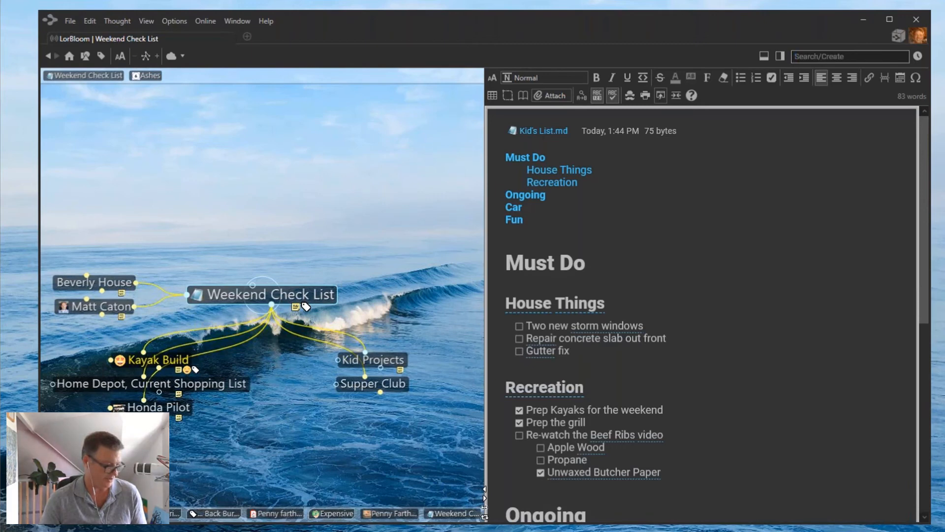
{"action": "key", "text": "alt+Tab"}
{"action": "left_click", "coordinate": [313, 46]}
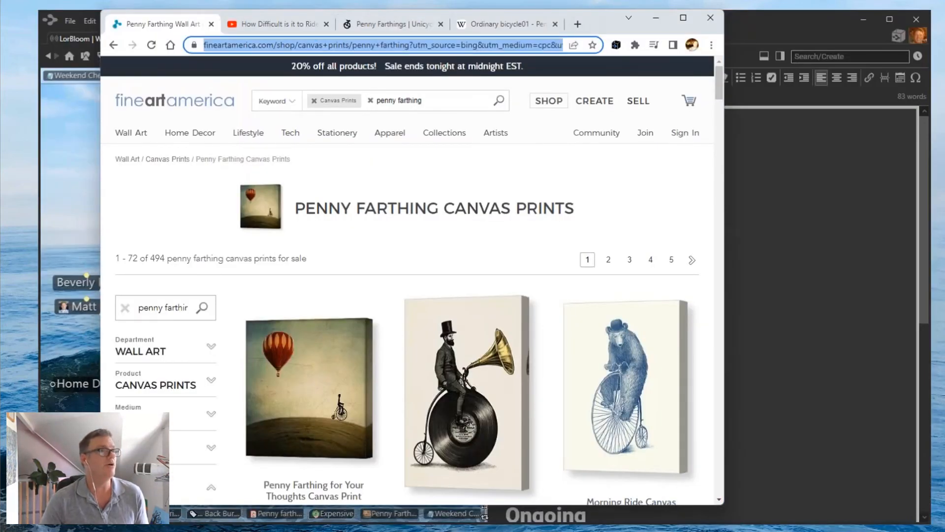
{"action": "type", "text": "www.thebrain.com"}
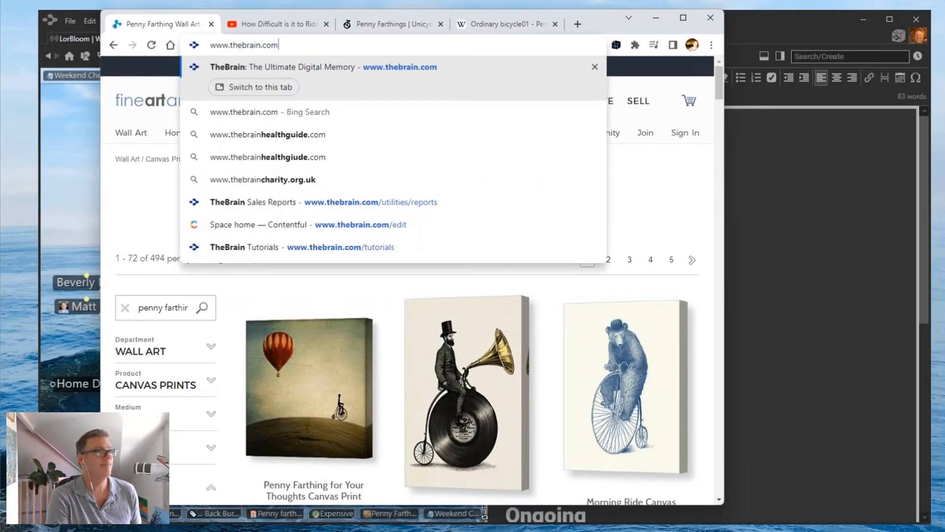
{"action": "key", "text": "Return"}
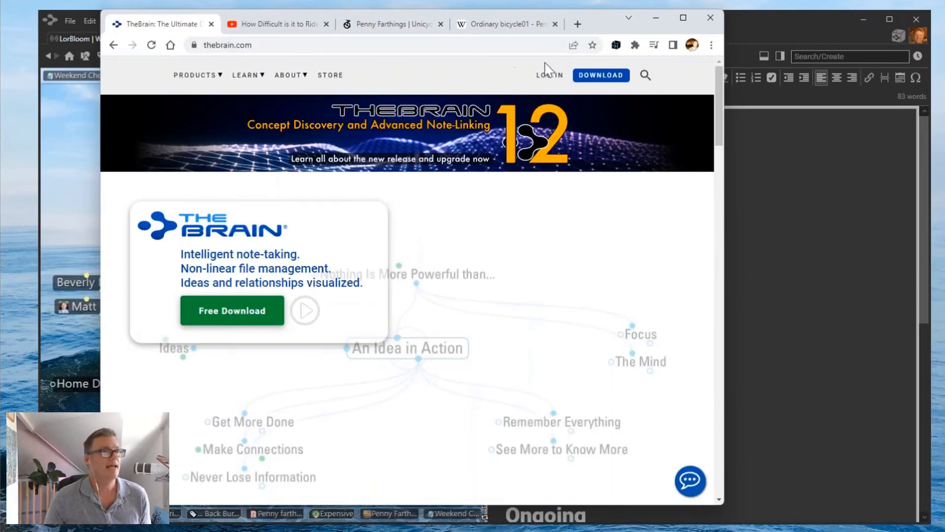
{"action": "left_click", "coordinate": [549, 75]}
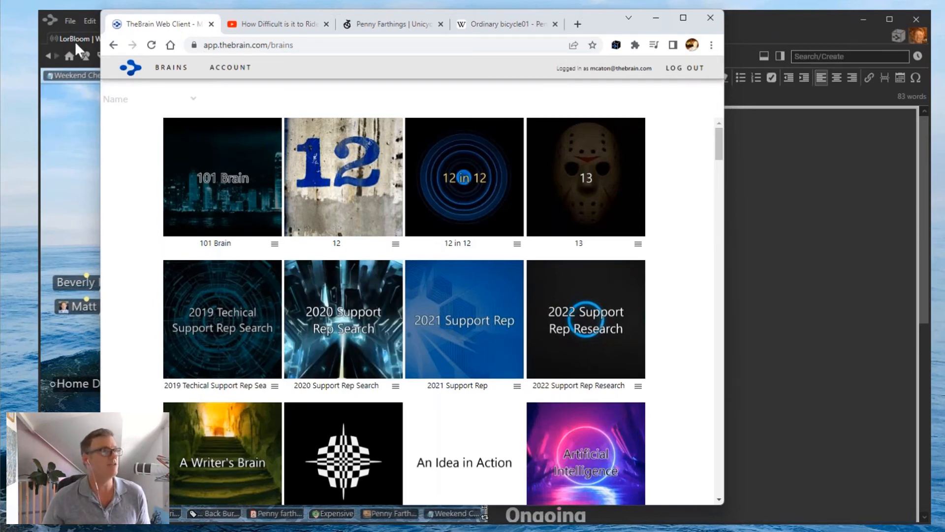
Open the LorBloom brain from the list and widen the plex at the notes' expense.
{"action": "left_click_drag", "start_coordinate": [719, 140], "coordinate": [709, 290]}
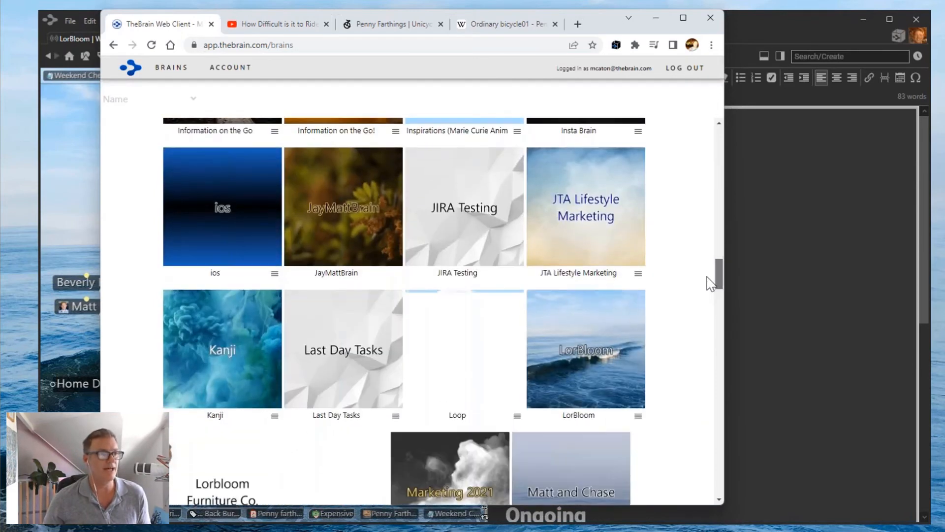
{"action": "left_click", "coordinate": [597, 361]}
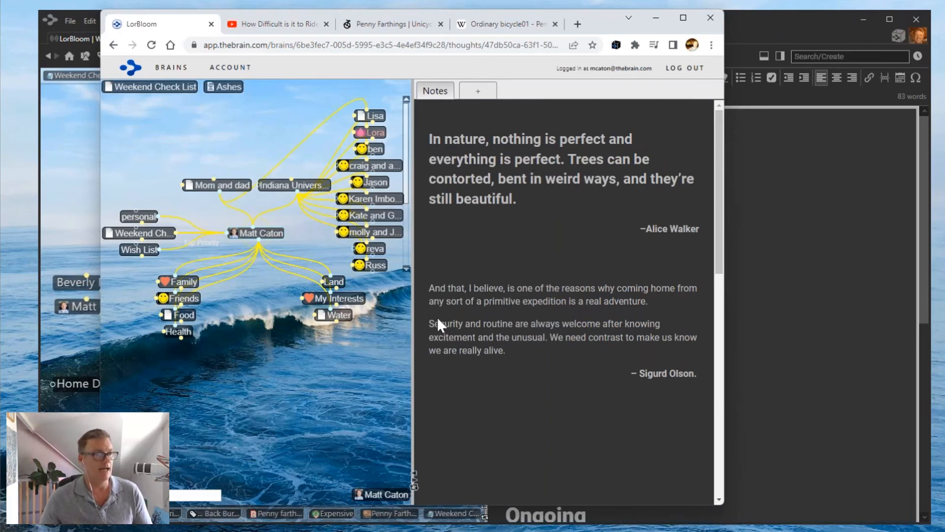
{"action": "left_click_drag", "start_coordinate": [413, 335], "coordinate": [502, 333]}
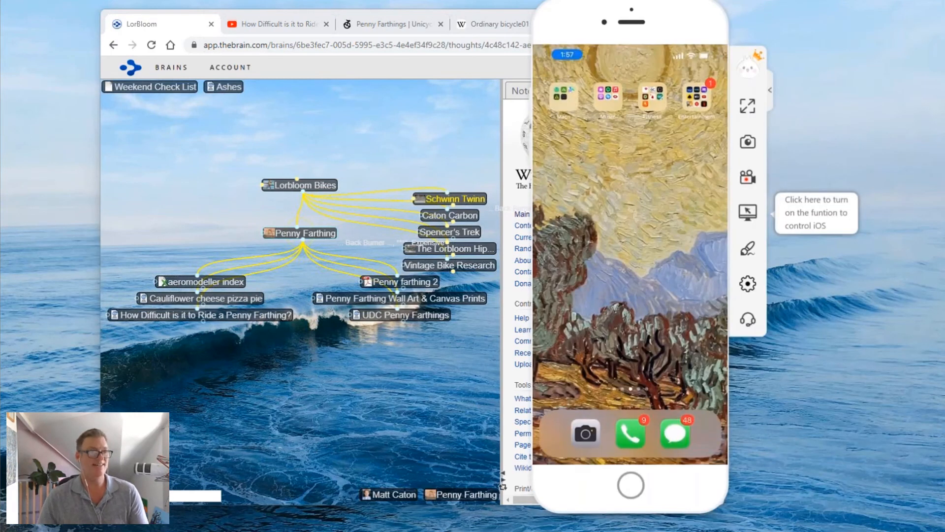
Shift the ApowerMirror iPhone window leftward across the browser.
{"action": "left_click_drag", "start_coordinate": [667, 12], "coordinate": [594, 23]}
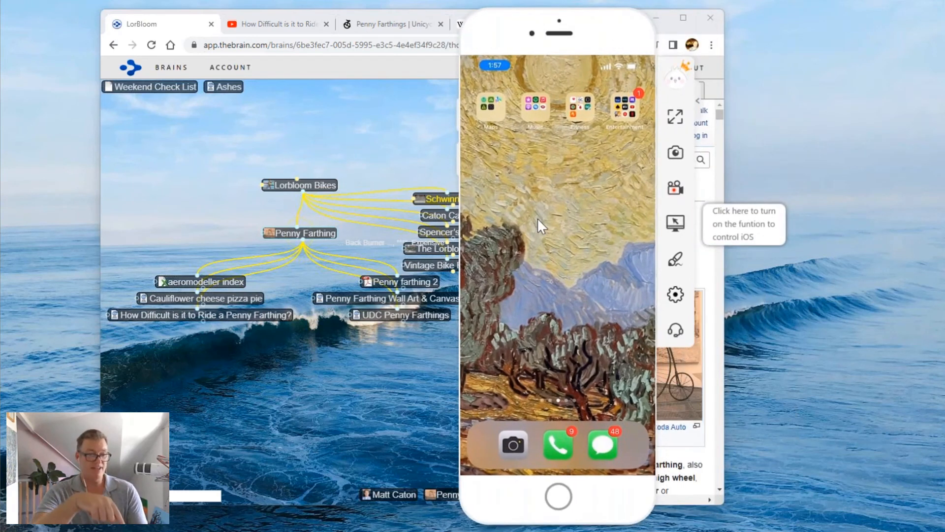
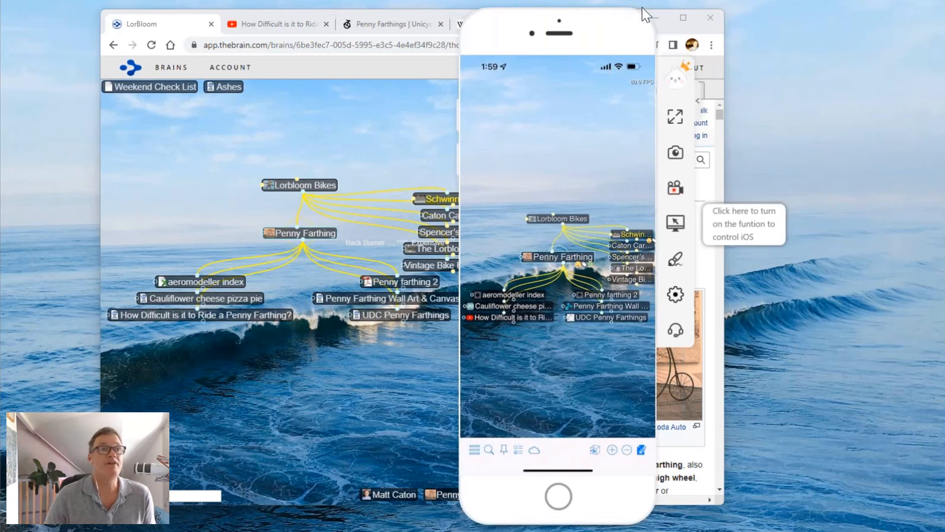
Move the phone mirror and browser aside and bring TheBrain's Weekend Check List window forward.
{"action": "left_click_drag", "start_coordinate": [650, 27], "coordinate": [857, 22]}
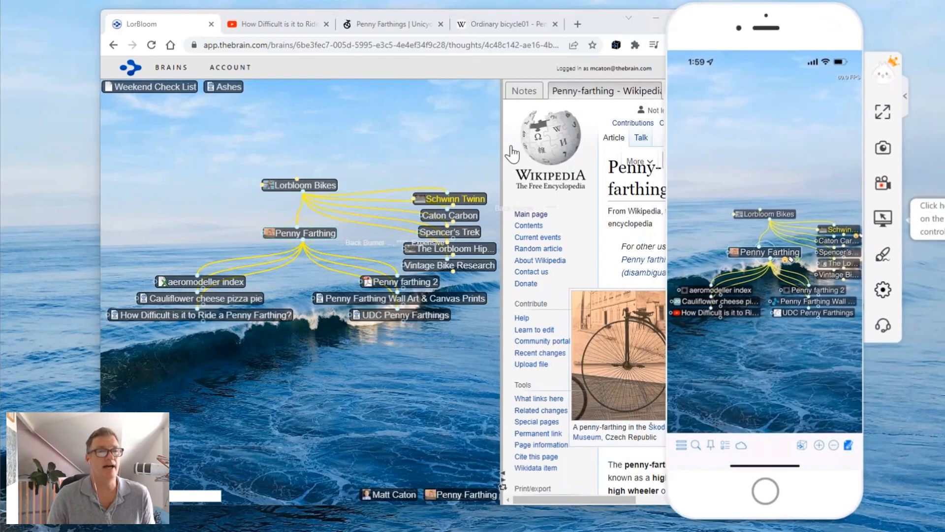
{"action": "left_click_drag", "start_coordinate": [605, 28], "coordinate": [528, 28]}
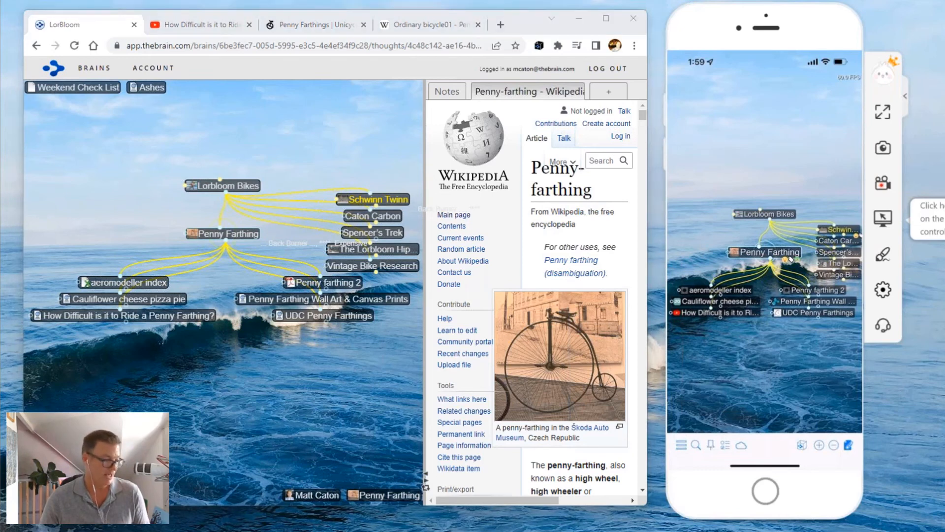
{"action": "key", "text": "alt+Tab"}
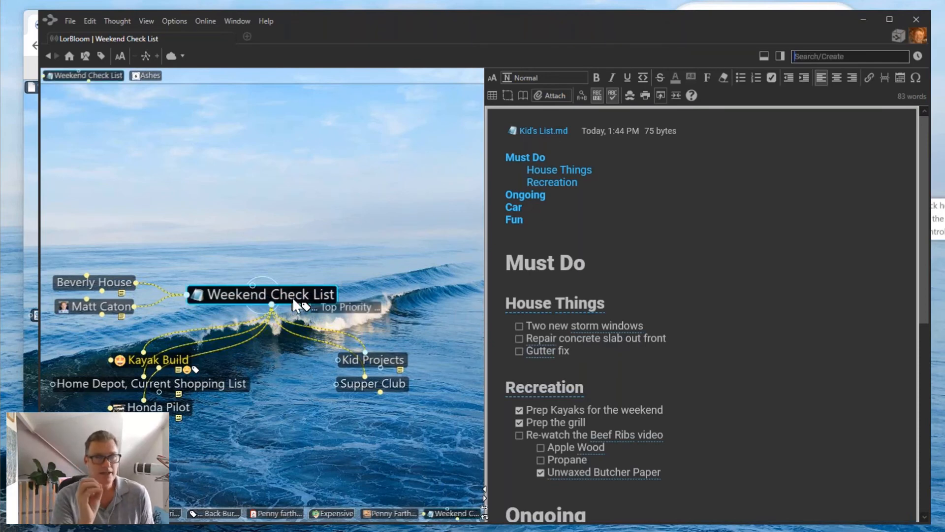
Attach a blank Microsoft Word Document from a template to the Weekend Check List thought.
{"action": "left_click", "coordinate": [556, 96]}
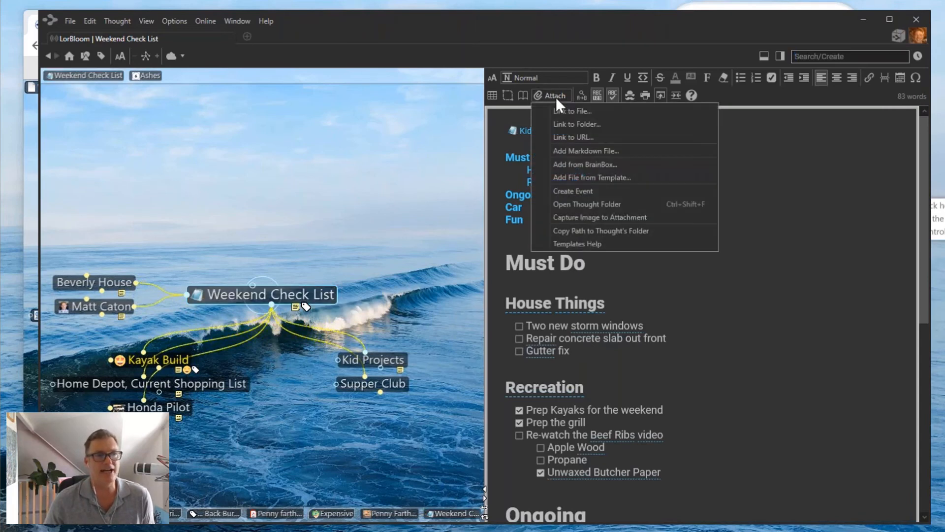
{"action": "left_click", "coordinate": [583, 178]}
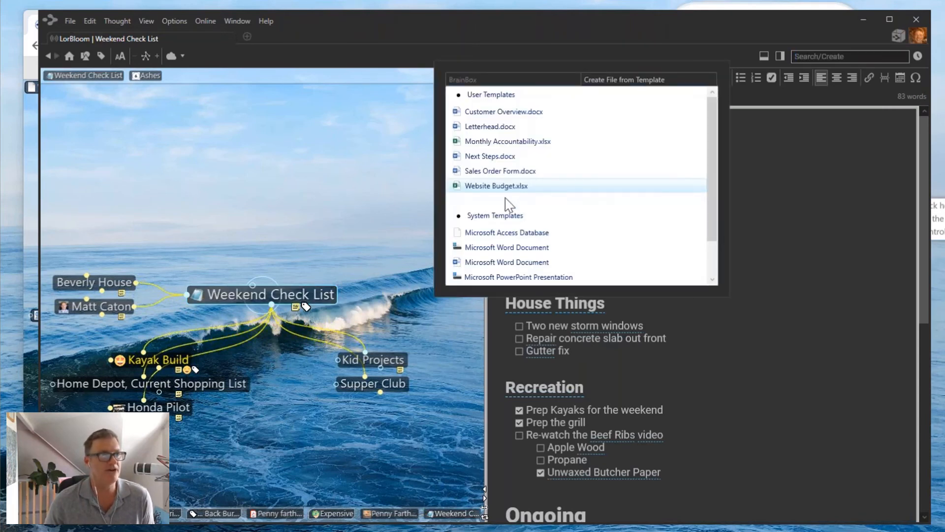
{"action": "scroll", "coordinate": [506, 218], "scroll_direction": "down", "scroll_amount": 2}
{"action": "left_click", "coordinate": [512, 201]}
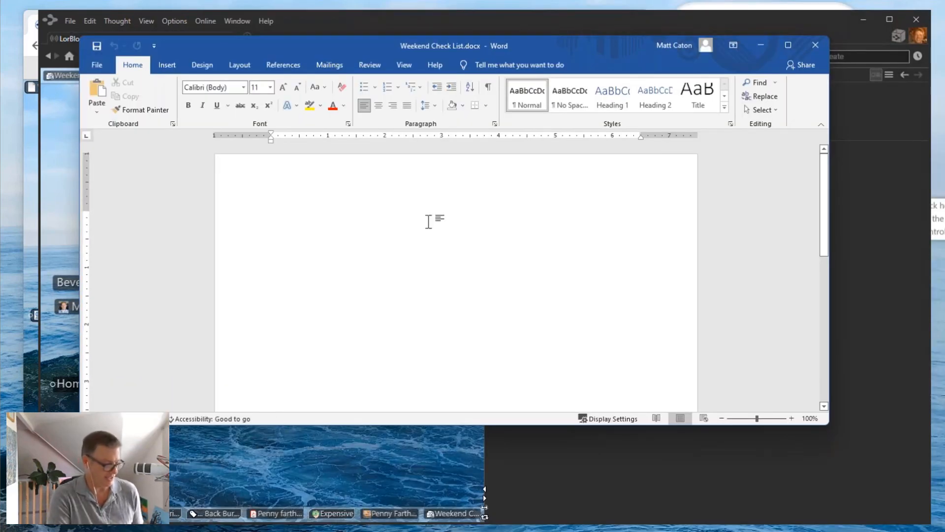
Type 'Top Secret' into the new Word document, then save and close it.
{"action": "type", "text": "Top Secret"}
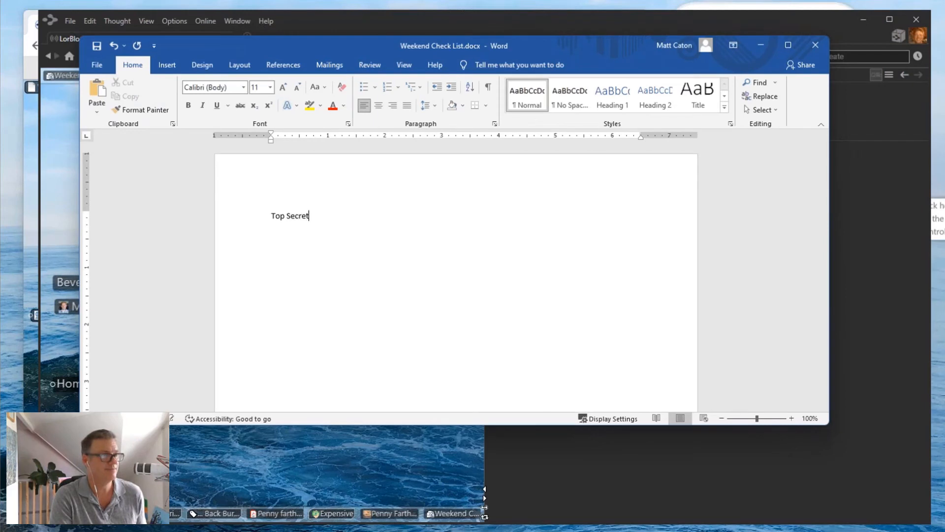
{"action": "key", "text": "Return"}
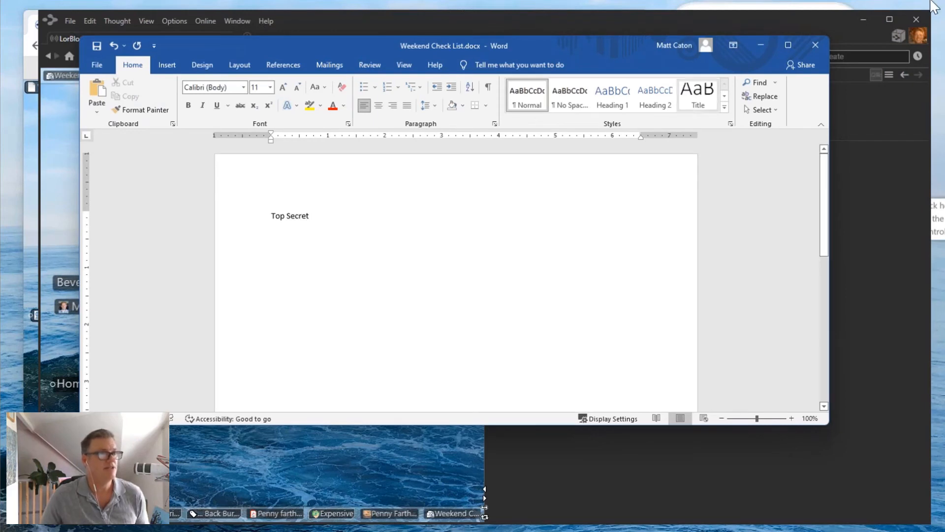
{"action": "left_click", "coordinate": [816, 45]}
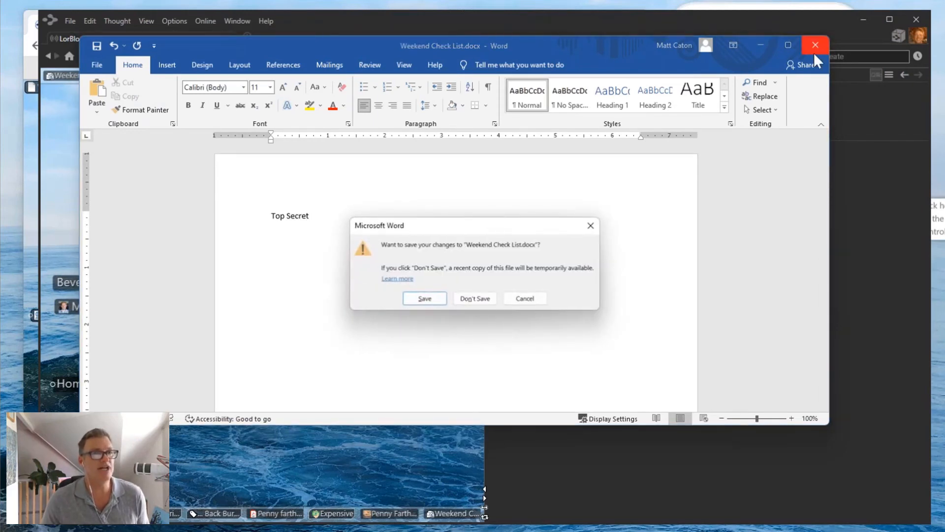
{"action": "left_click", "coordinate": [426, 298]}
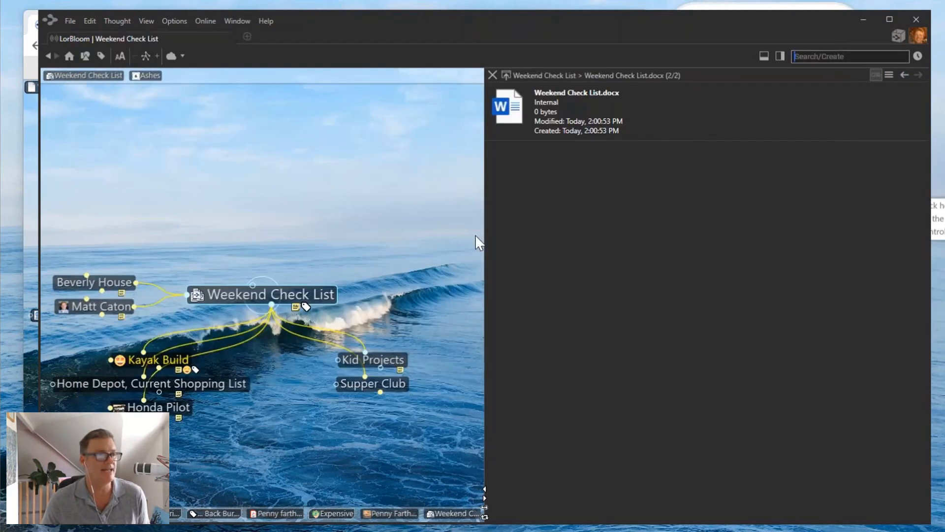
Open the Encrypt dialog for the Weekend Check List.docx attachment from its context menu.
{"action": "left_click", "coordinate": [492, 74]}
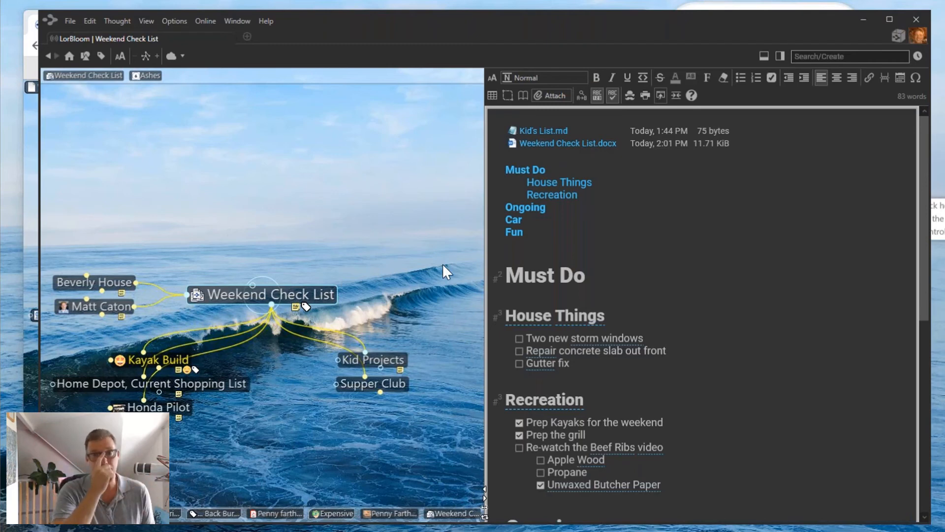
{"action": "right_click", "coordinate": [556, 148]}
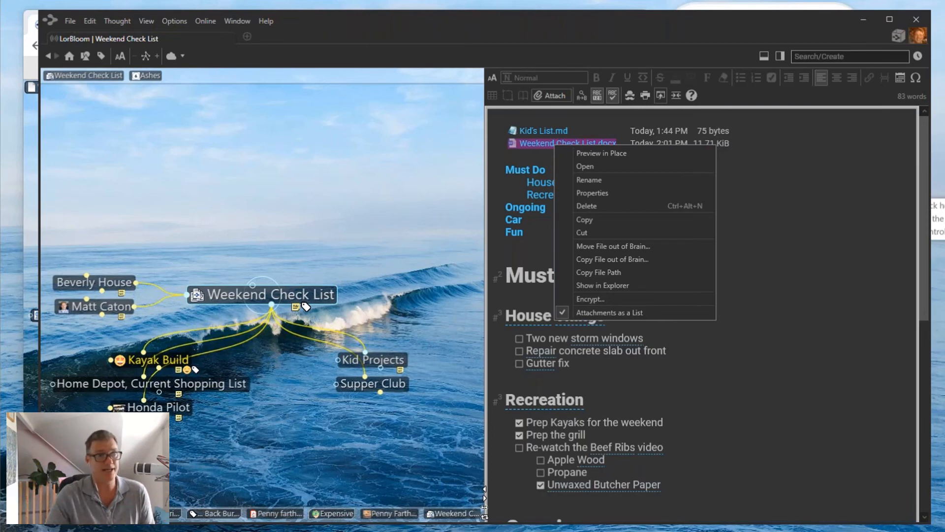
{"action": "left_click", "coordinate": [593, 299]}
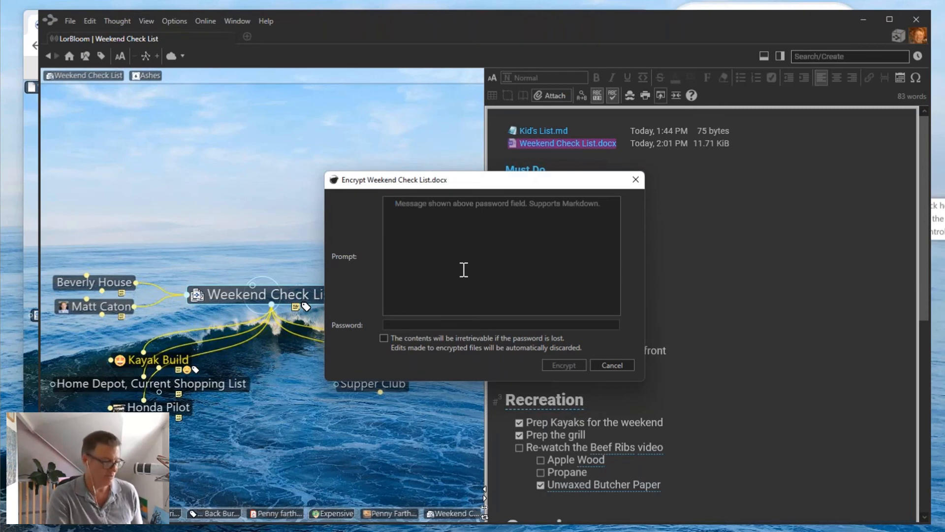
Encrypt the attachment with hint 'What is your favorite new type of bike.' and a password, accepting the irretrievable-contents warning.
{"action": "type", "text": "What is your "}
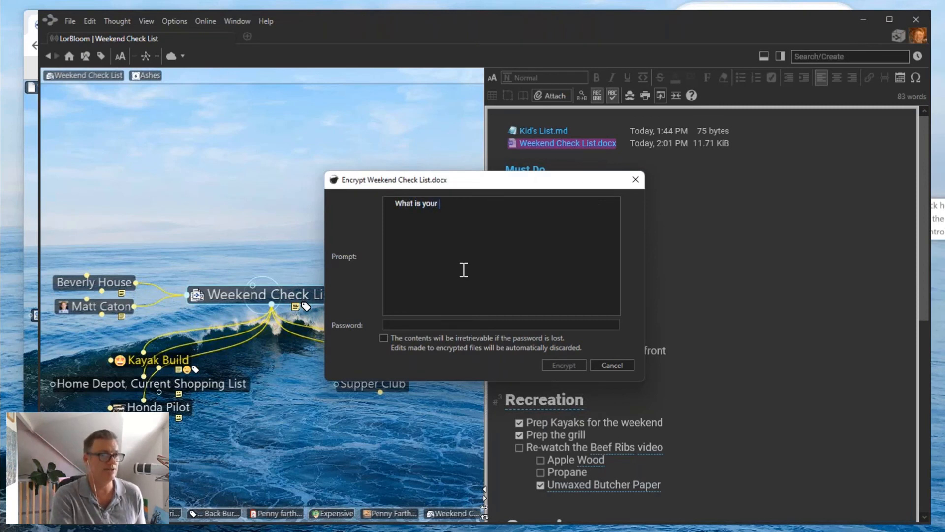
{"action": "type", "text": "favorite "}
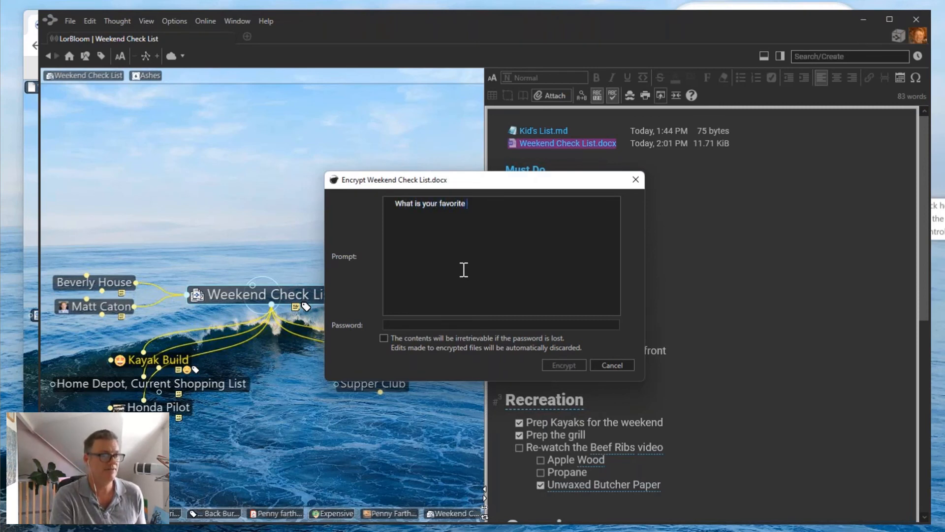
{"action": "type", "text": "new type "}
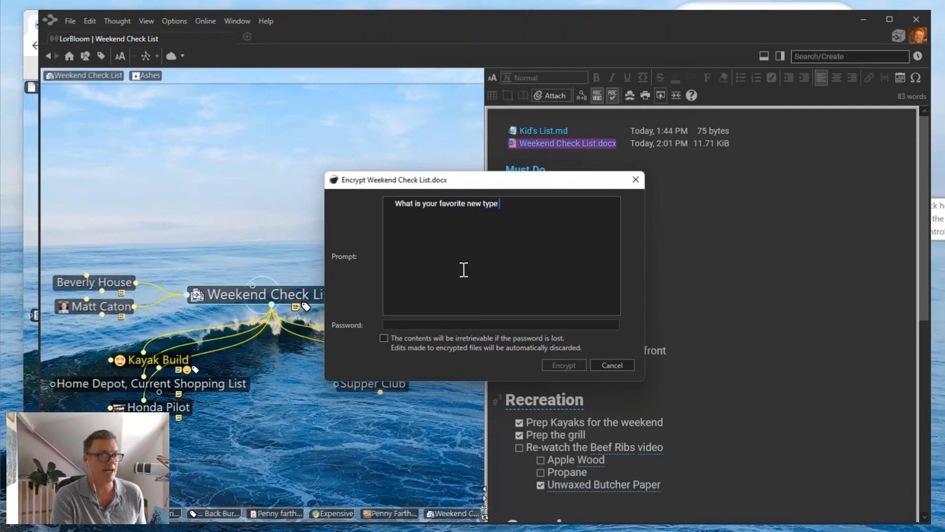
{"action": "type", "text": "of bike."}
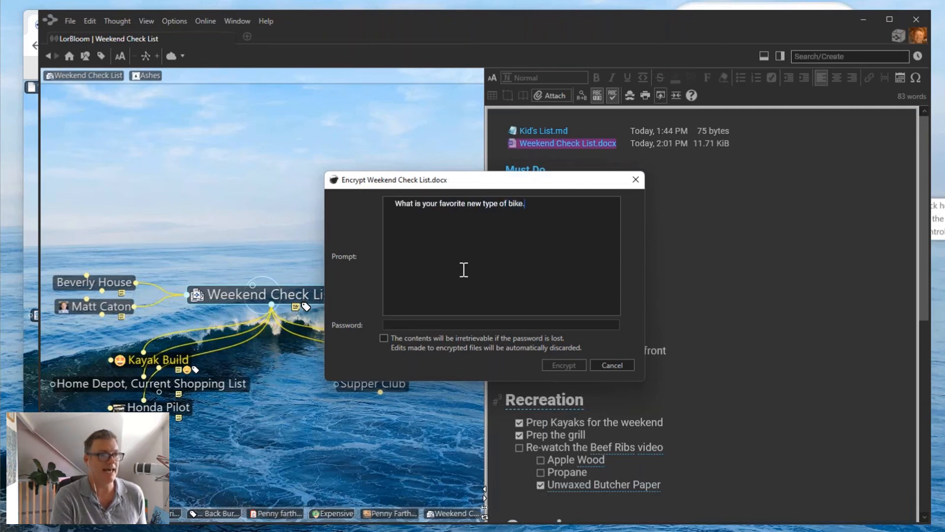
{"action": "left_click", "coordinate": [425, 325]}
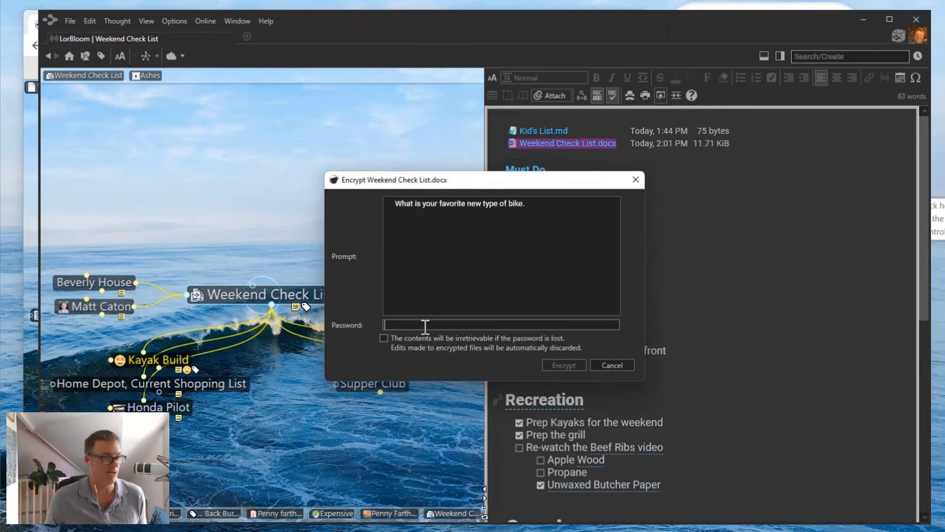
{"action": "type", "text": "Pe"}
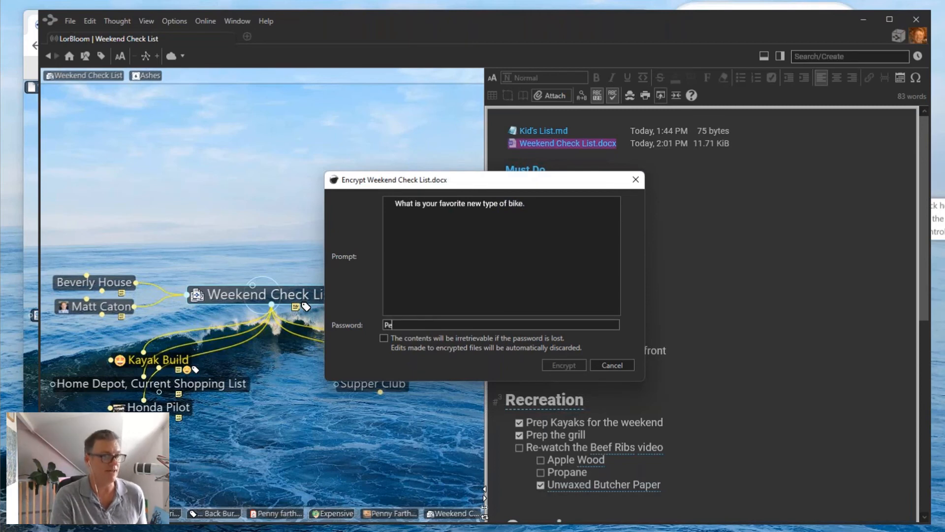
{"action": "type", "text": "nny Farthing"}
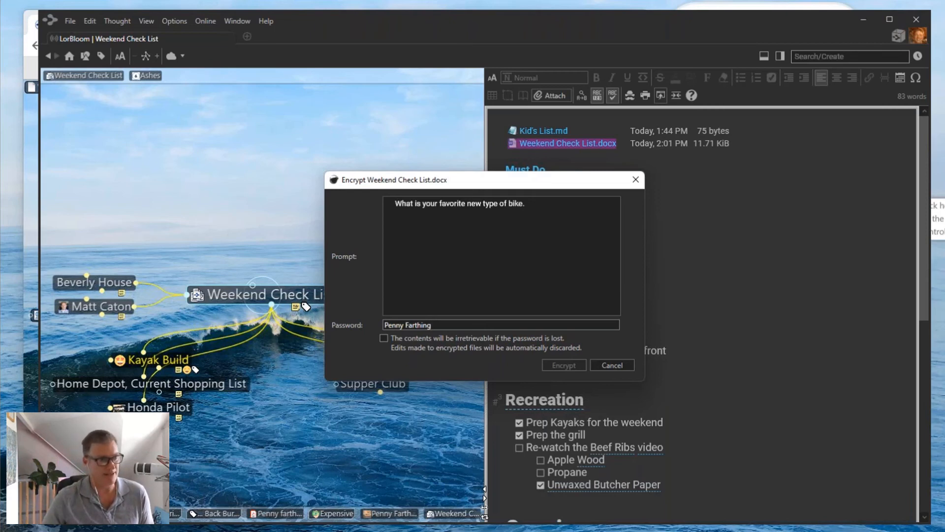
{"action": "left_click", "coordinate": [384, 339]}
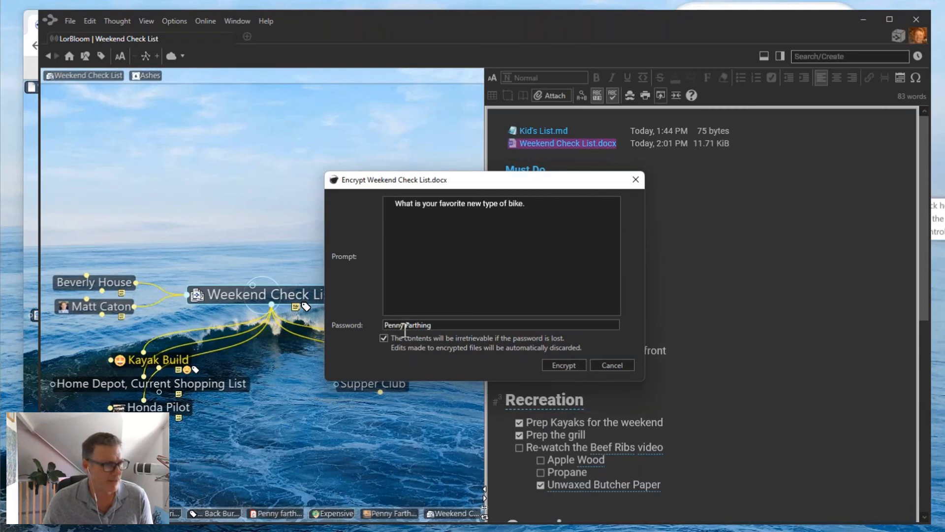
{"action": "left_click", "coordinate": [564, 366]}
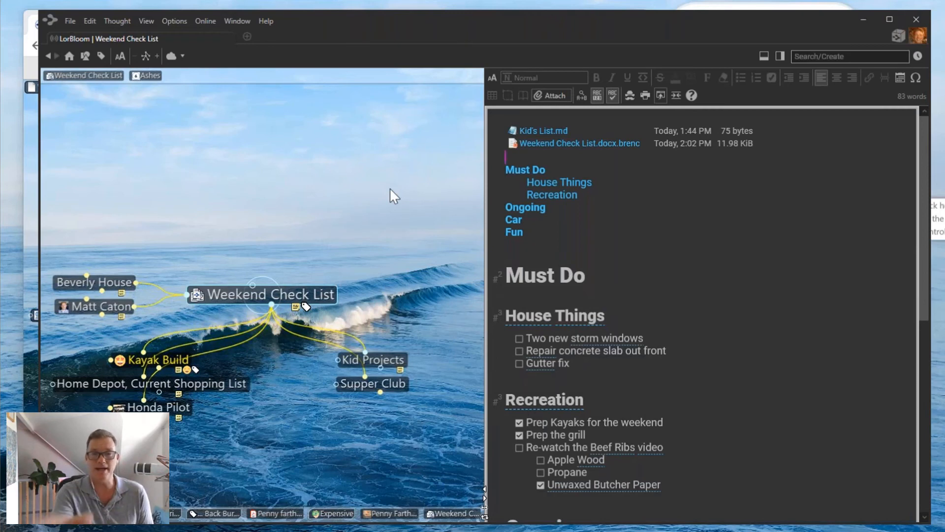
Decrypt Weekend Check List.docx.brenc, retrying the password until accepted, and open it in Word.
{"action": "left_click", "coordinate": [564, 144]}
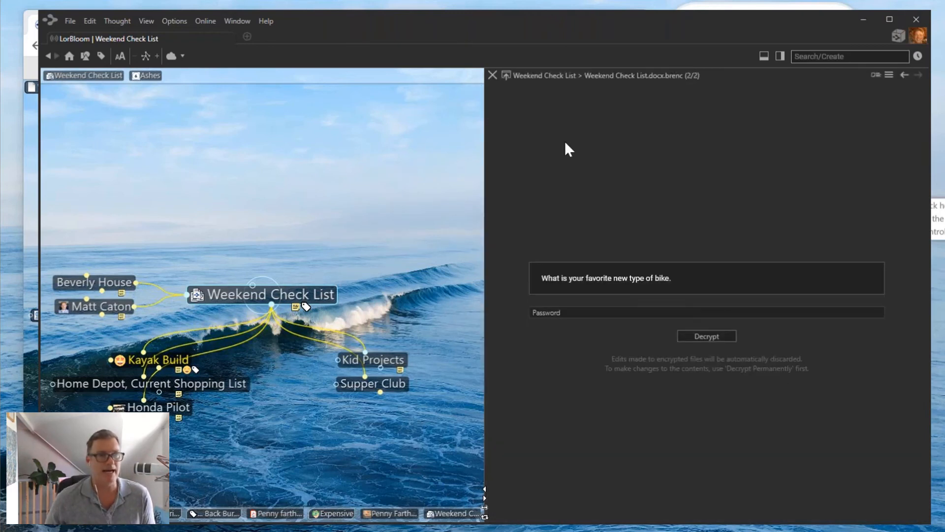
{"action": "left_click", "coordinate": [574, 312]}
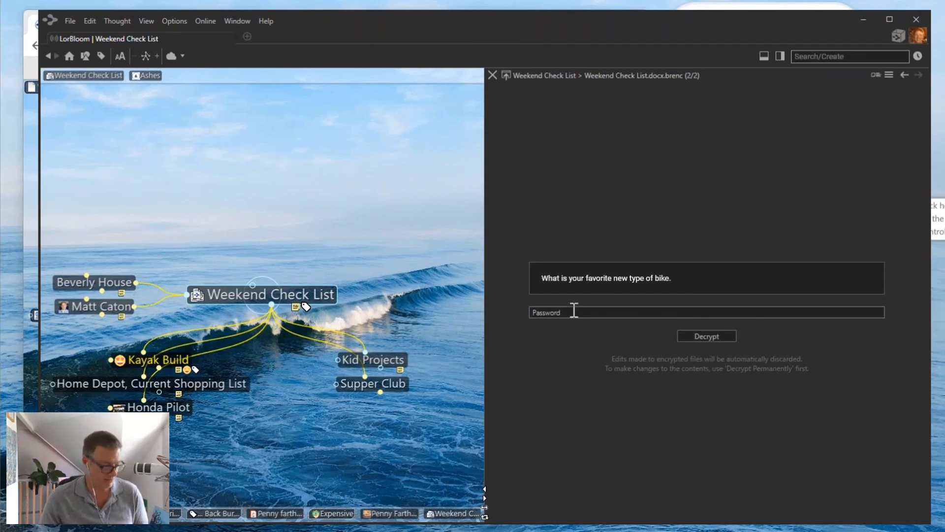
{"action": "type", "text": "••••••••••"}
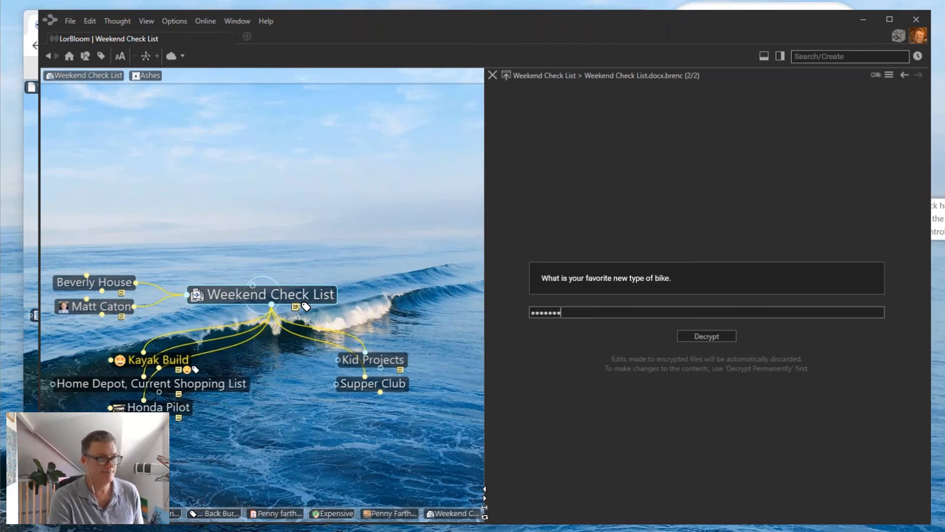
{"action": "type", "text": "•••••"}
{"action": "key", "text": "Return"}
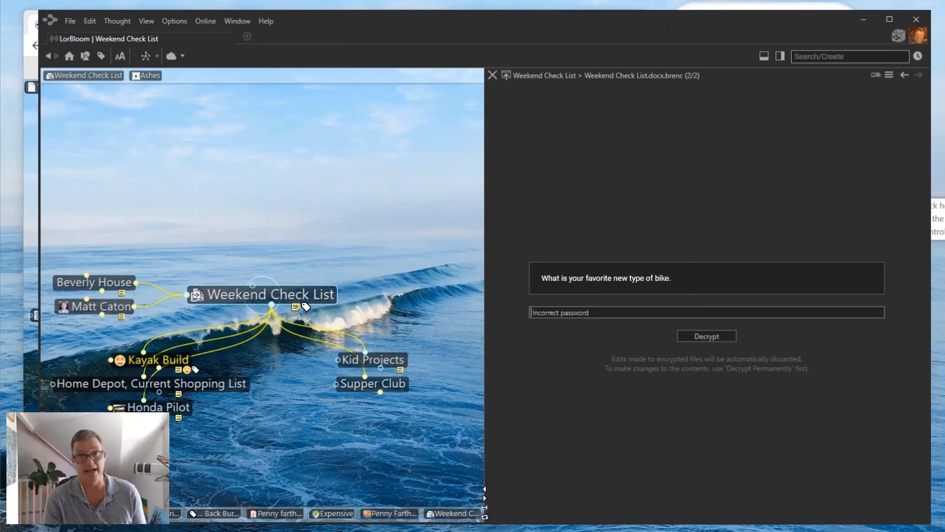
{"action": "type", "text": "••••••"}
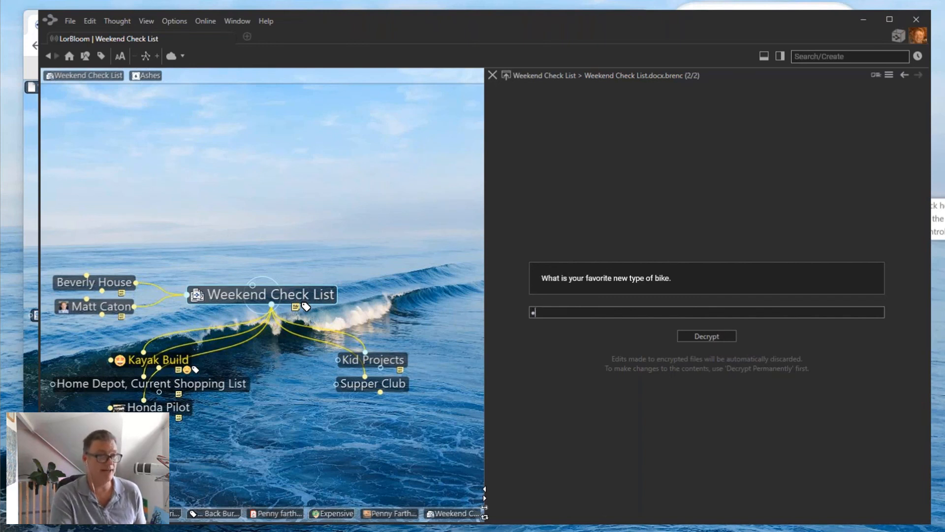
{"action": "type", "text": "•••••••••"}
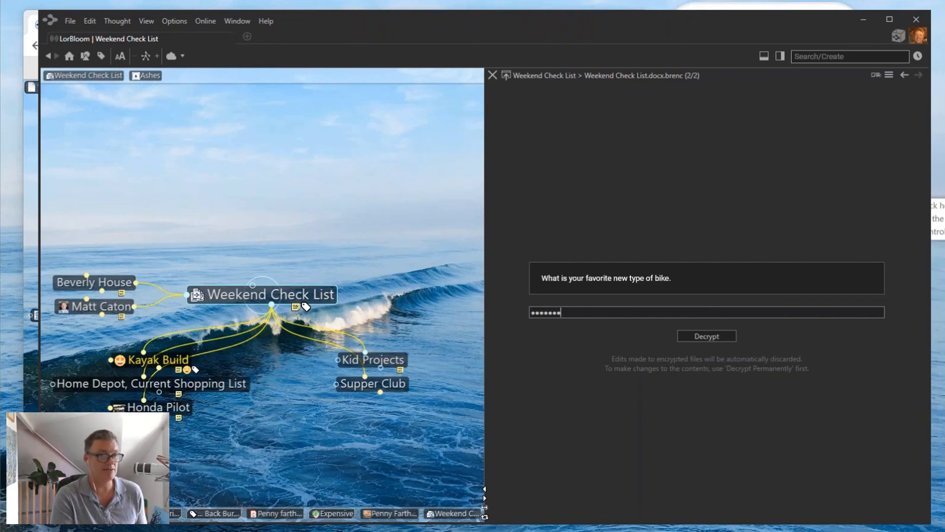
{"action": "key", "text": "Return"}
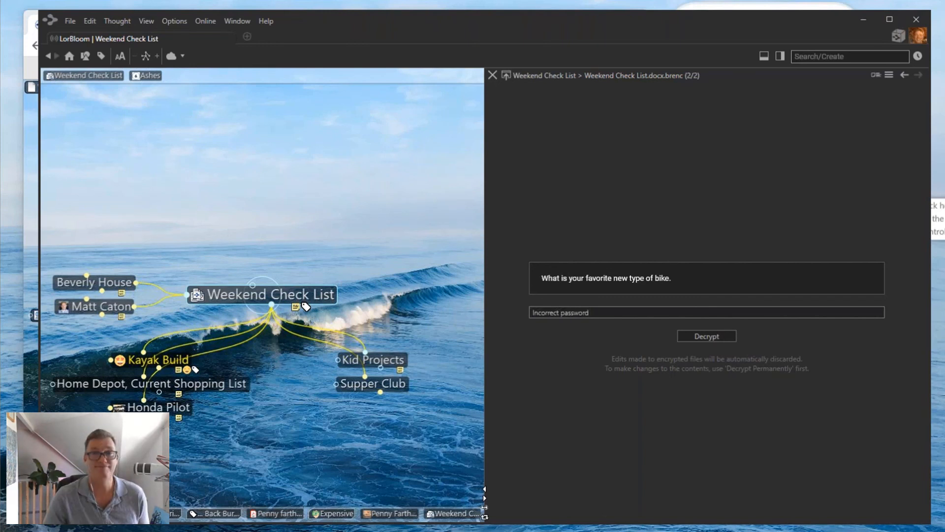
{"action": "type", "text": "•••••••"}
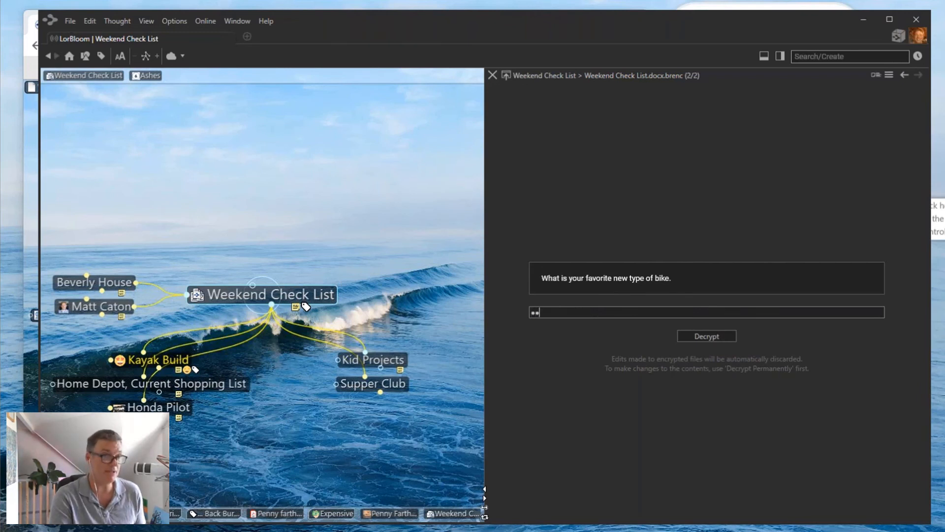
{"action": "type", "text": "•••••••"}
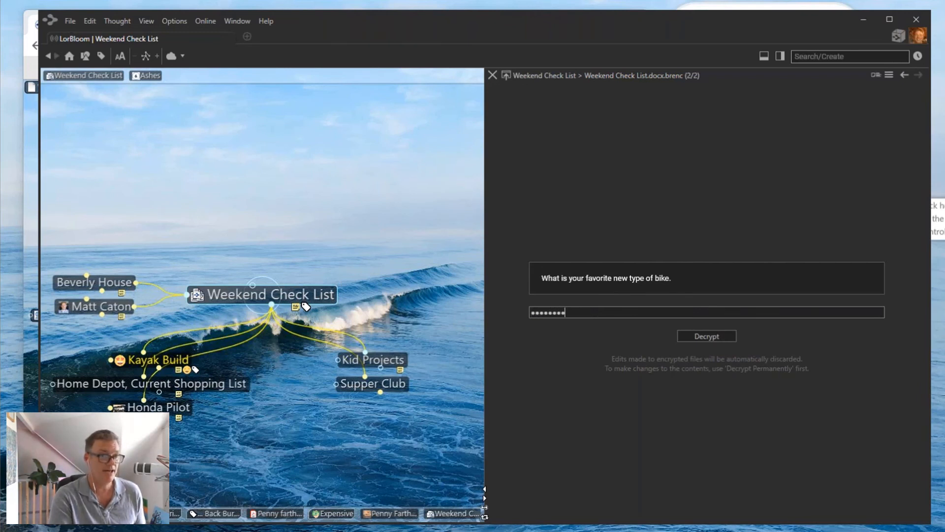
{"action": "key", "text": "Return"}
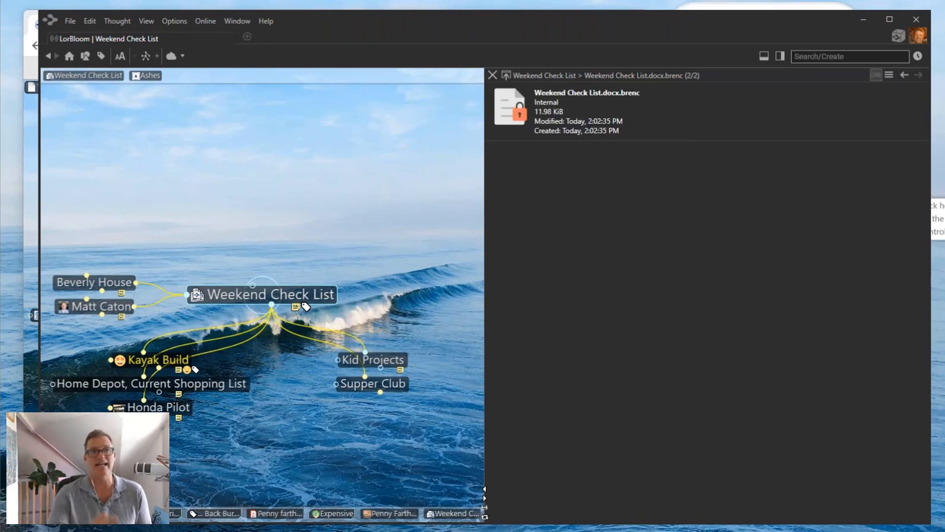
{"action": "left_click", "coordinate": [506, 75]}
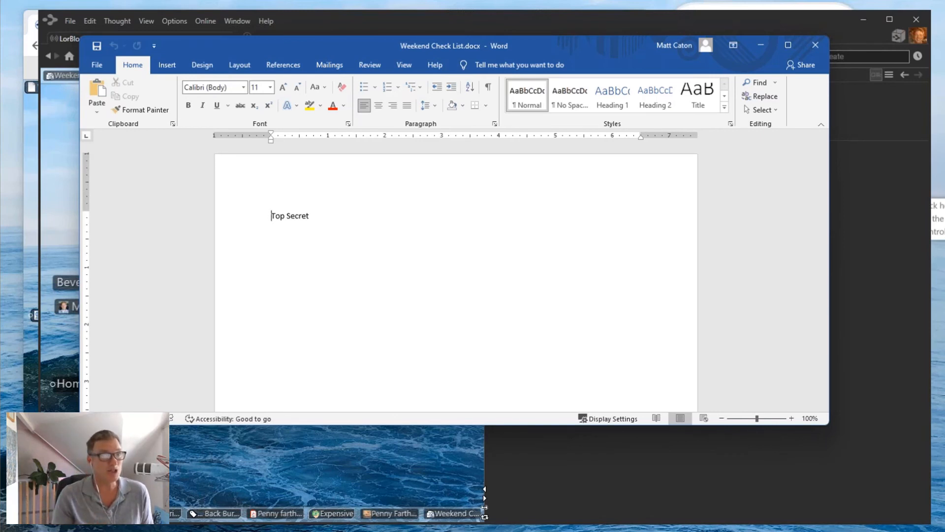
Close the decrypted Word document reading 'Top Secret'.
{"action": "left_click", "coordinate": [815, 44]}
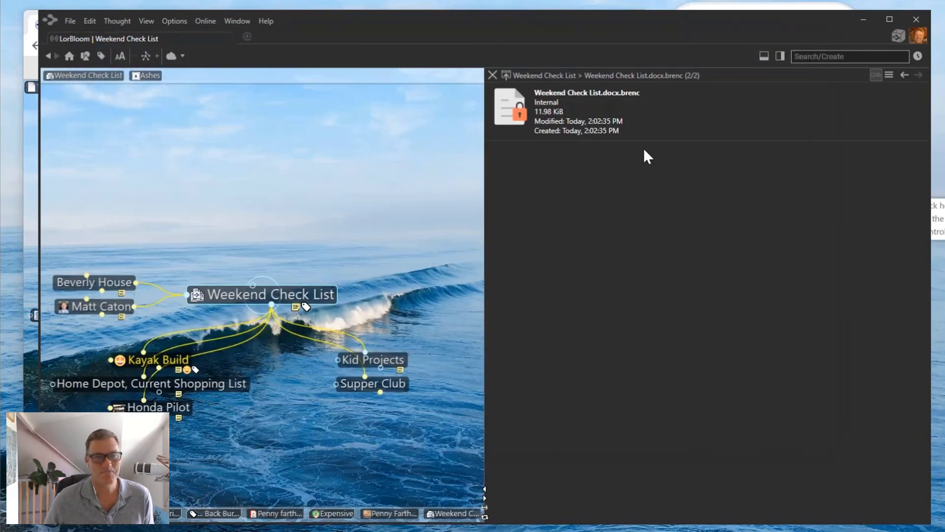
Close the attachment panel to show the notes and position the Remember Everything window.
{"action": "left_click", "coordinate": [492, 75]}
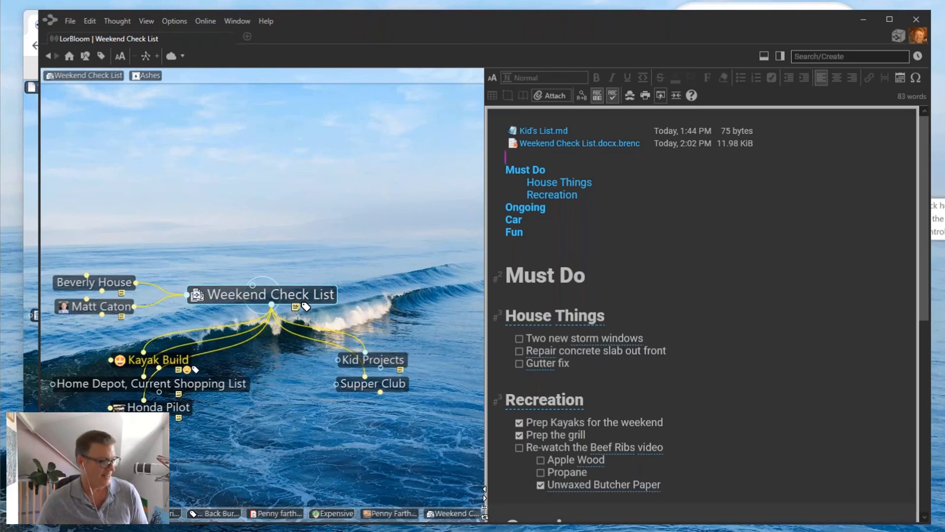
{"action": "left_click_drag", "start_coordinate": [640, 531], "coordinate": [379, 43]}
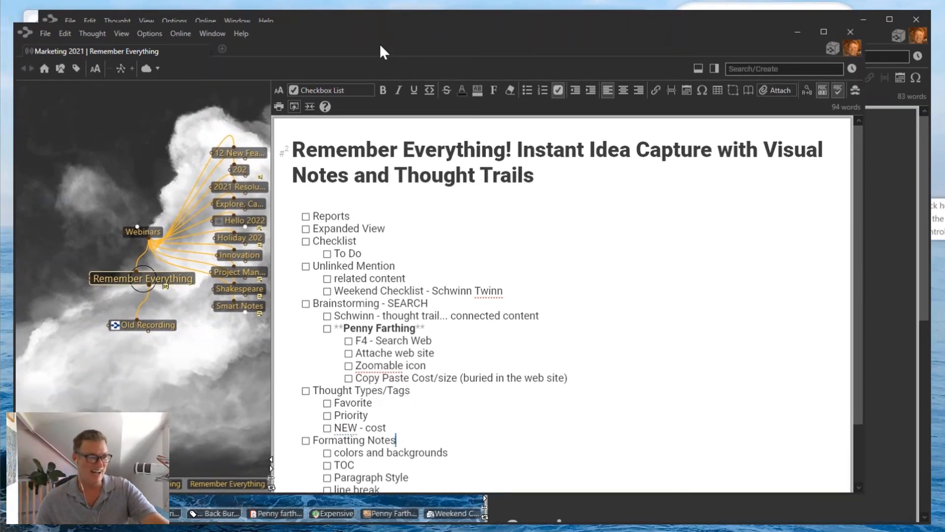
{"action": "left_click_drag", "start_coordinate": [380, 43], "coordinate": [296, 531]}
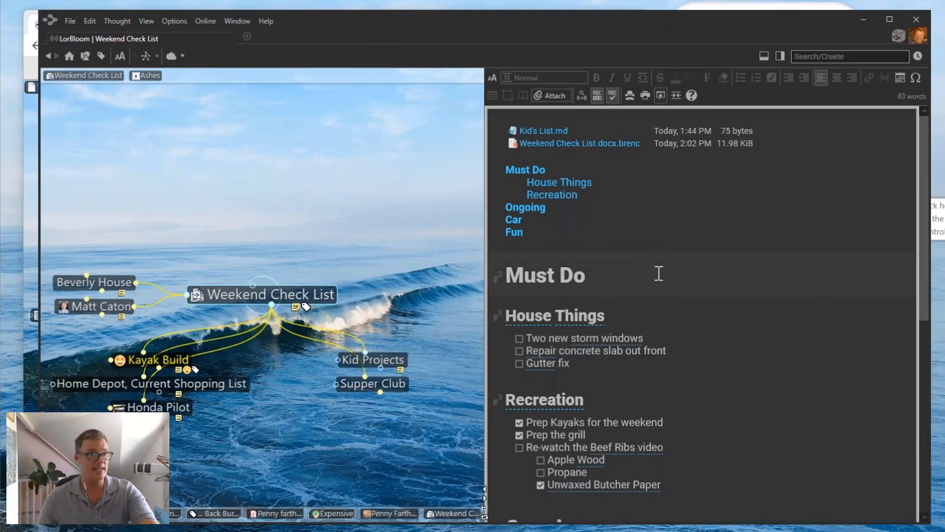
Export the Weekend Check List notes as a page opened in the web browser.
{"action": "scroll", "coordinate": [657, 272], "scroll_direction": "down", "scroll_amount": 3}
{"action": "scroll", "coordinate": [659, 273], "scroll_direction": "down", "scroll_amount": 2}
{"action": "scroll", "coordinate": [659, 273], "scroll_direction": "up", "scroll_amount": 5}
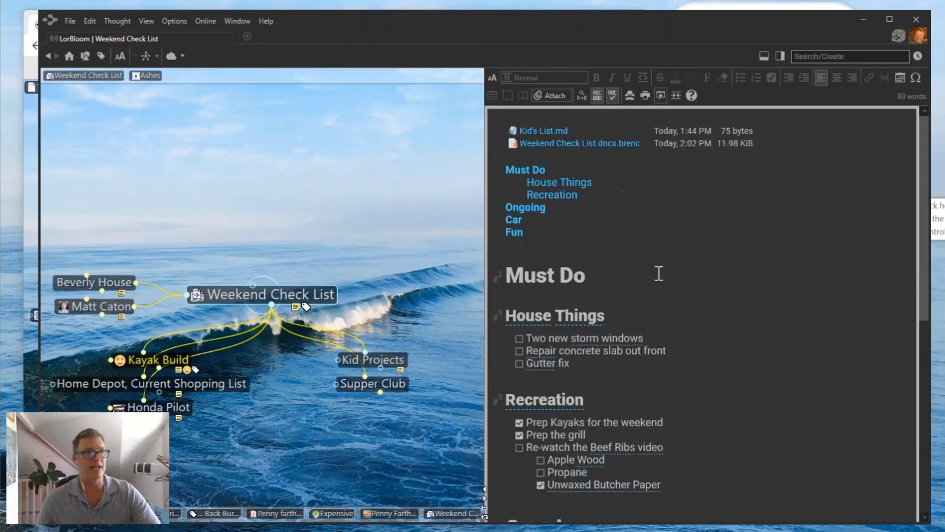
{"action": "left_click", "coordinate": [661, 98]}
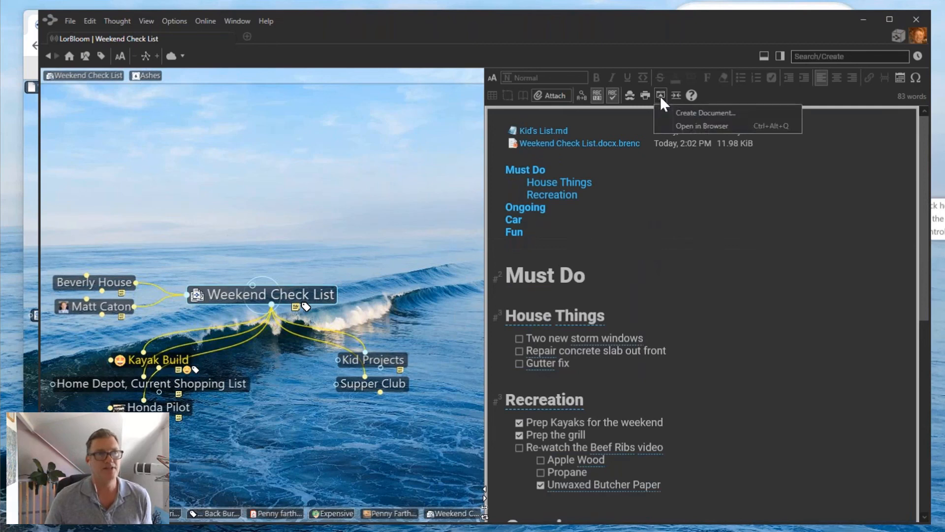
{"action": "left_click", "coordinate": [690, 126]}
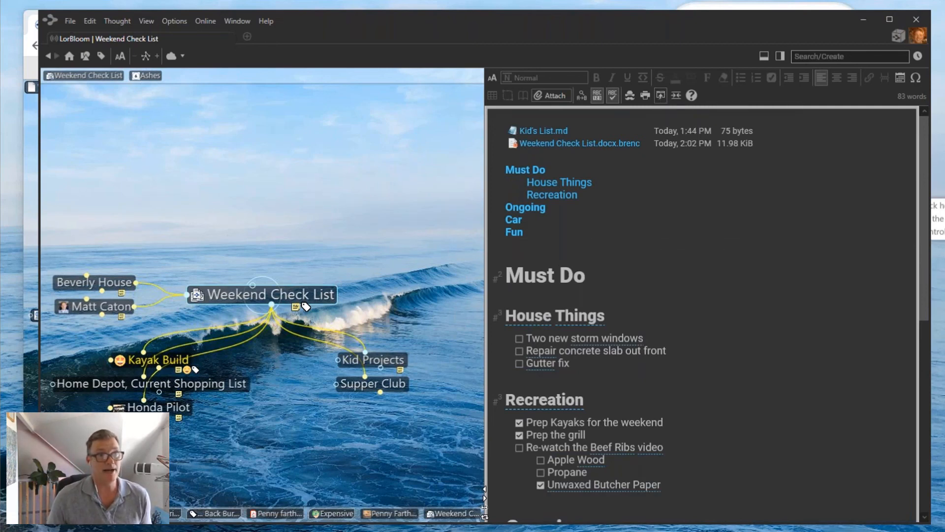
{"action": "scroll", "coordinate": [135, 191], "scroll_direction": "down", "scroll_amount": 5}
Look over the exported checklist page, close its tab and minimize Chrome to return to TheBrain.
{"action": "scroll", "coordinate": [134, 190], "scroll_direction": "down", "scroll_amount": 2}
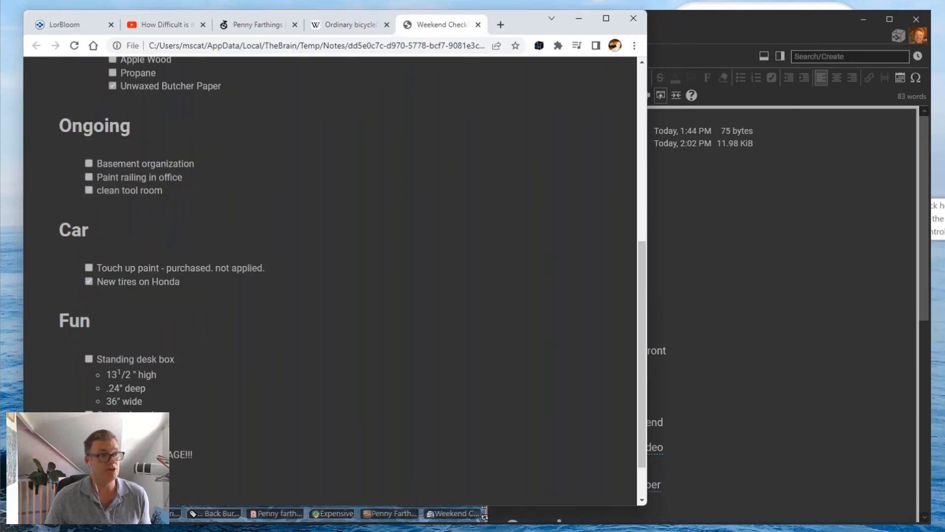
{"action": "scroll", "coordinate": [135, 190], "scroll_direction": "up", "scroll_amount": 7}
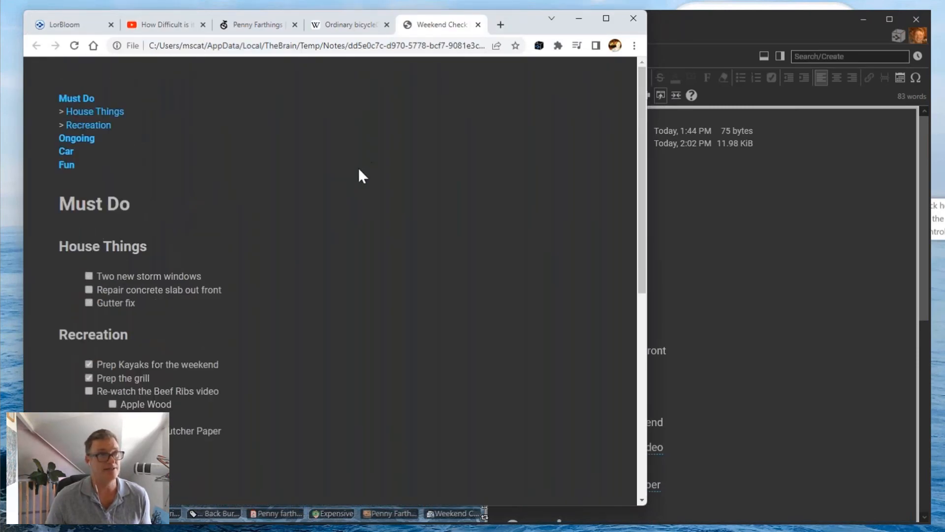
{"action": "left_click", "coordinate": [478, 25]}
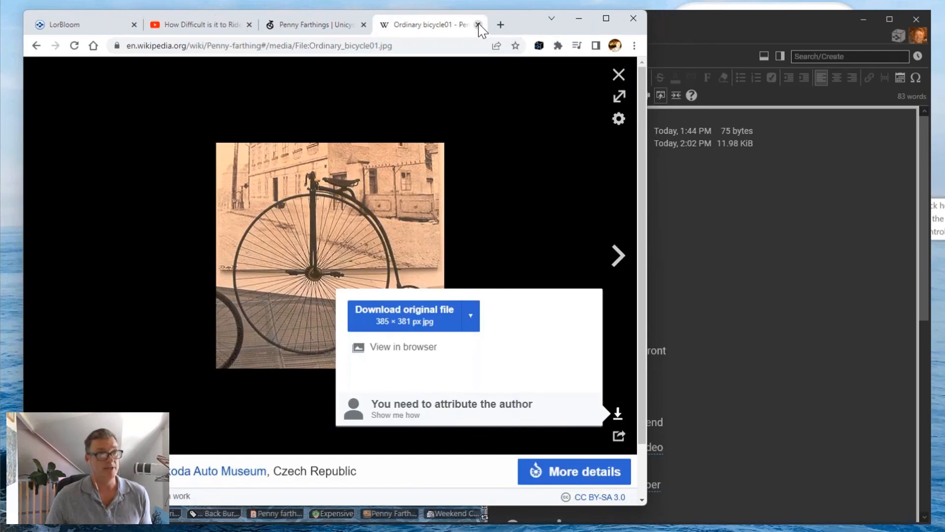
{"action": "left_click", "coordinate": [579, 18]}
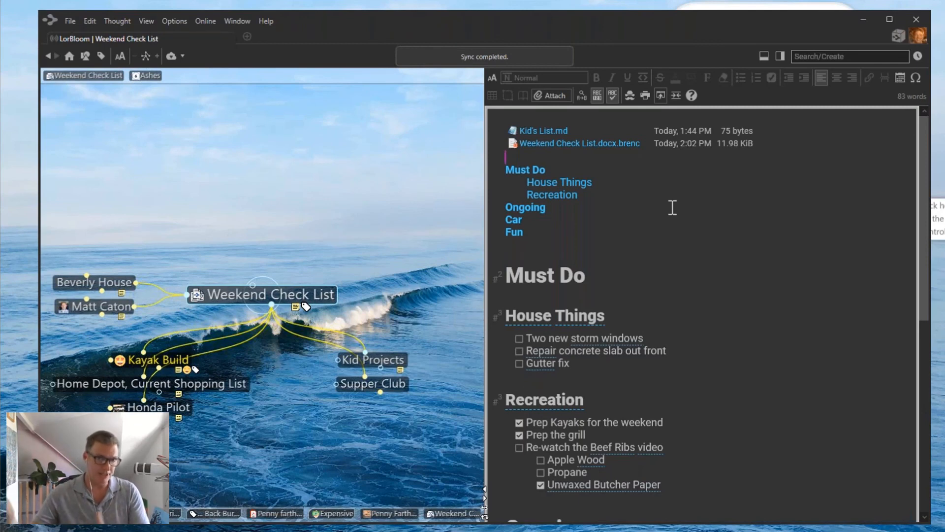
{"action": "left_click", "coordinate": [661, 95]}
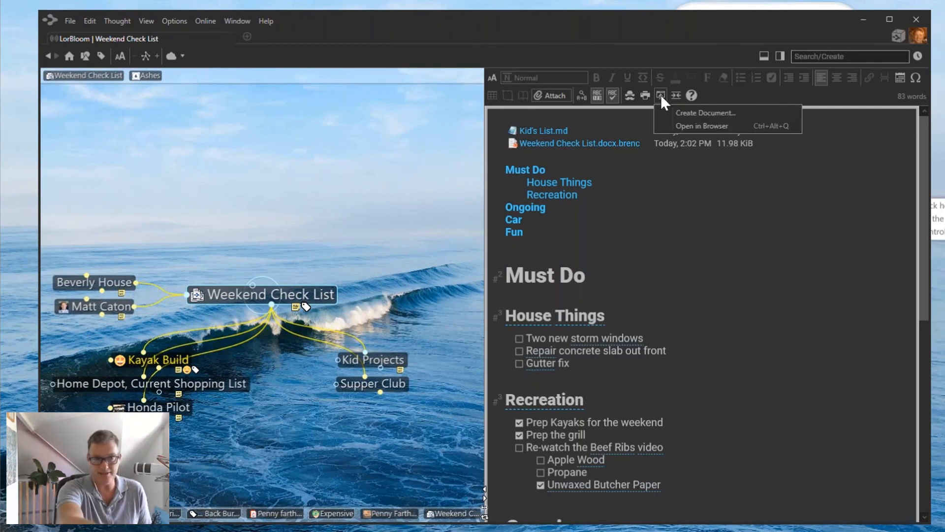
Create a PDF document from the notes and save it as Weekend Check List.pdf on the Desktop.
{"action": "left_click", "coordinate": [686, 112]}
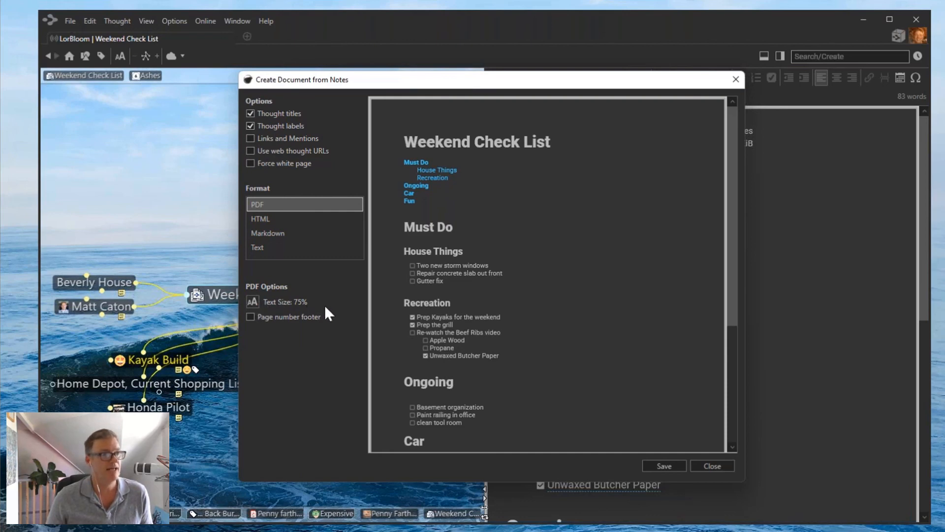
{"action": "left_click", "coordinate": [664, 465]}
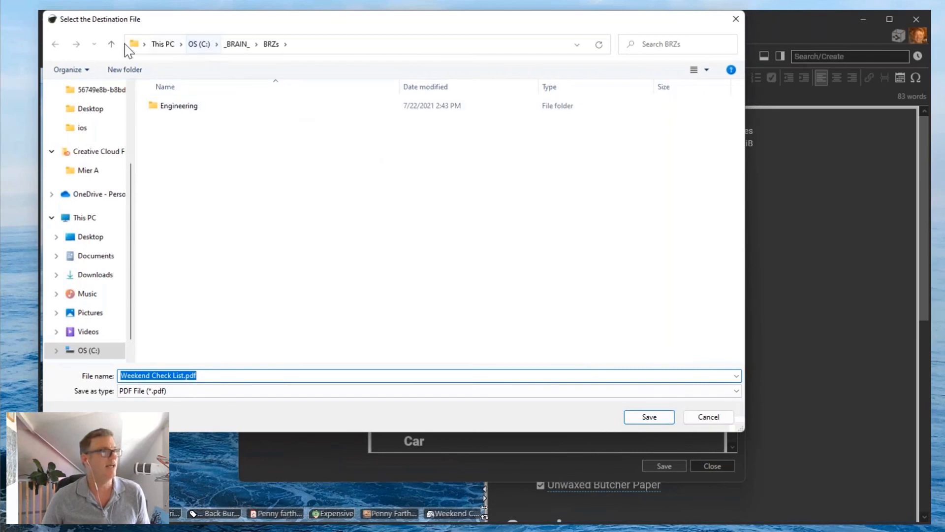
{"action": "left_click", "coordinate": [91, 239]}
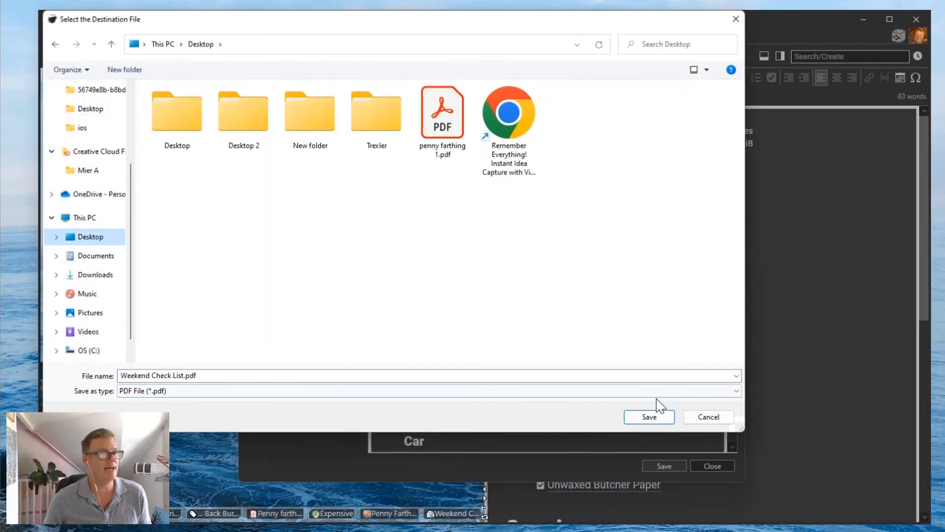
{"action": "left_click", "coordinate": [652, 416]}
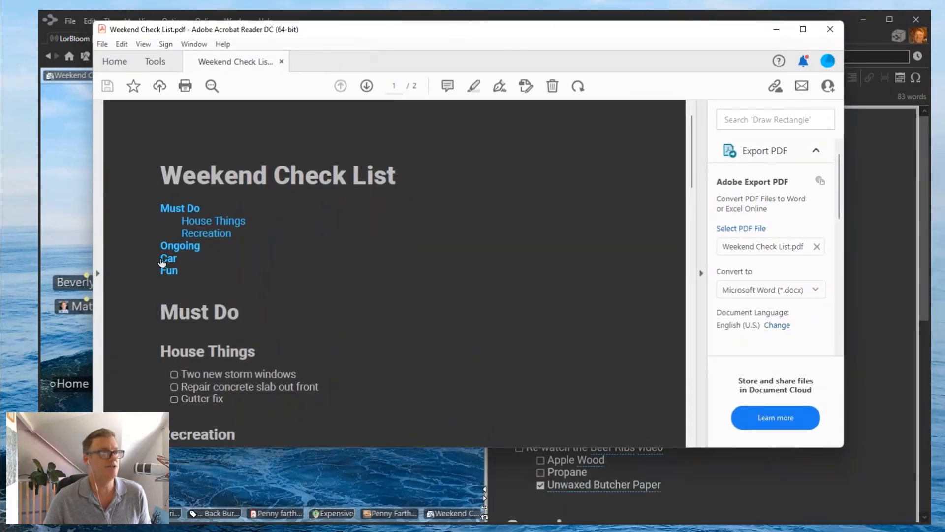
Test the PDF's Car and Ongoing contents links, then close Acrobat Reader.
{"action": "left_click", "coordinate": [171, 261]}
{"action": "scroll", "coordinate": [186, 236], "scroll_direction": "up", "scroll_amount": 10}
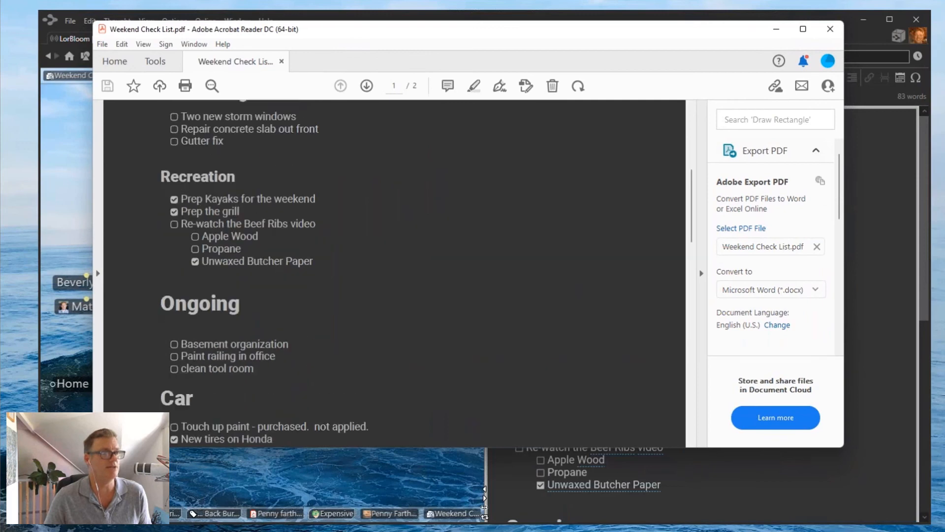
{"action": "left_click", "coordinate": [182, 248]}
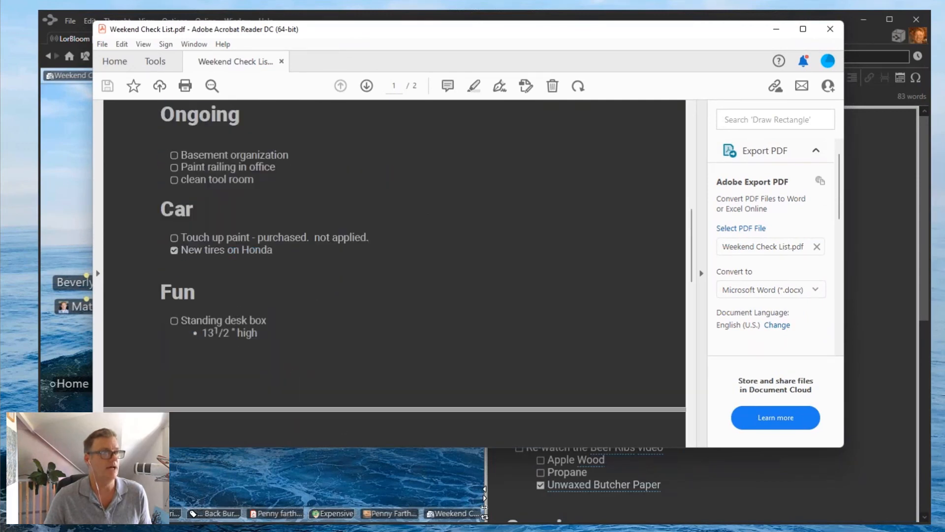
{"action": "scroll", "coordinate": [183, 249], "scroll_direction": "up", "scroll_amount": 6}
{"action": "scroll", "coordinate": [394, 273], "scroll_direction": "up", "scroll_amount": 3}
{"action": "scroll", "coordinate": [394, 274], "scroll_direction": "down", "scroll_amount": 1}
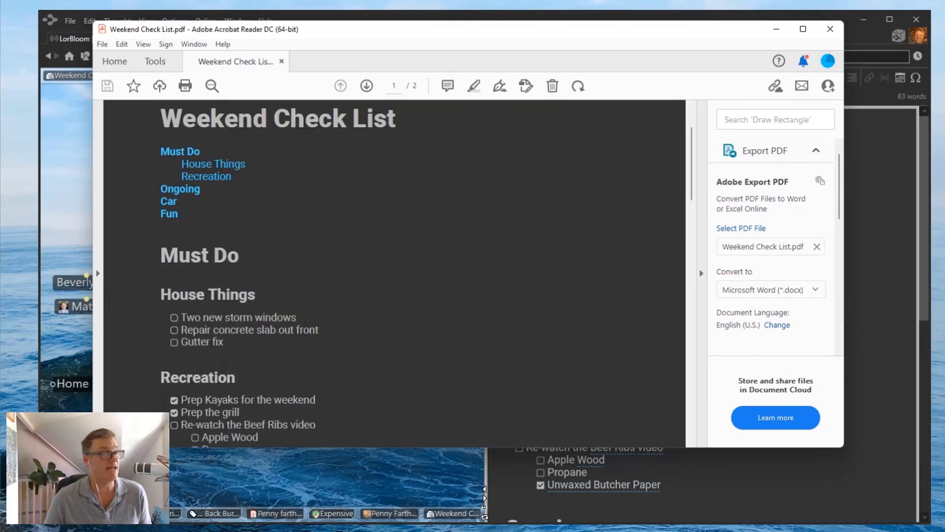
{"action": "scroll", "coordinate": [394, 273], "scroll_direction": "down", "scroll_amount": 3}
{"action": "scroll", "coordinate": [393, 274], "scroll_direction": "up", "scroll_amount": 3}
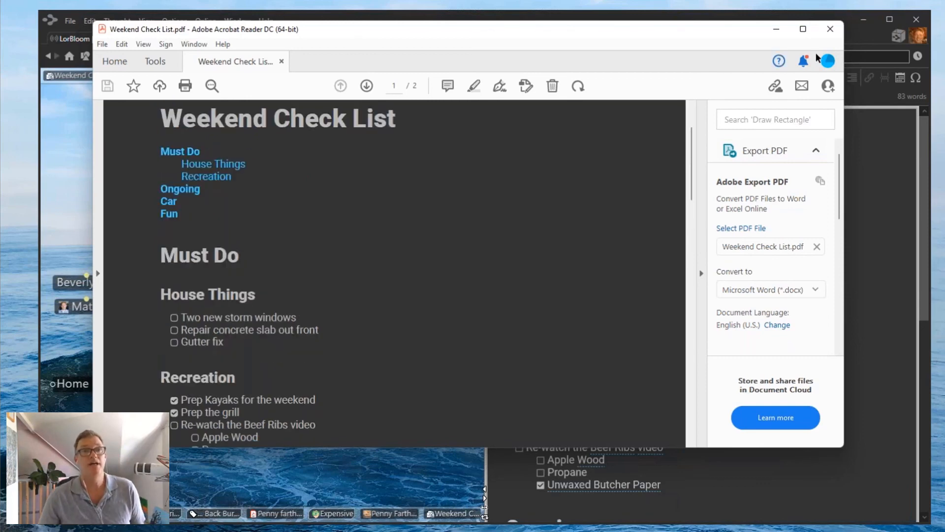
{"action": "left_click", "coordinate": [830, 29]}
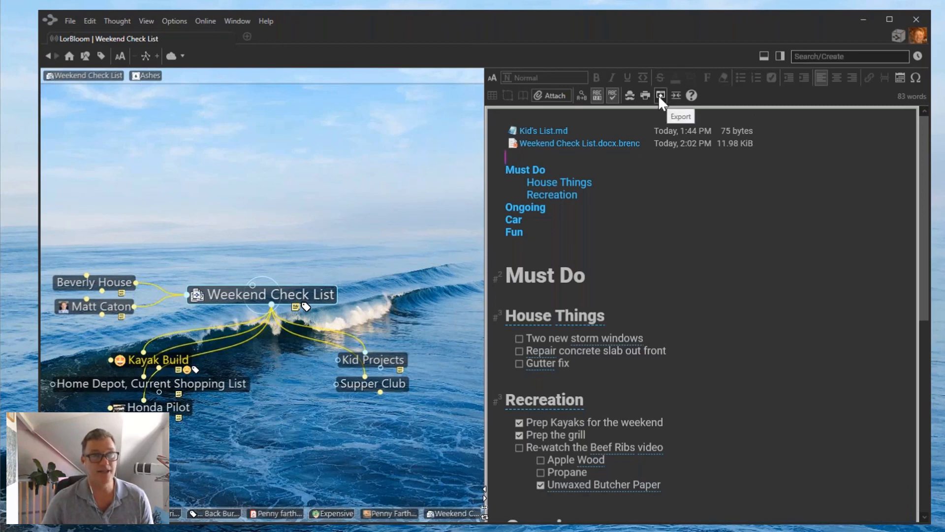
Drag the plex–notes splitter right so the mind map is wider than the notes pane.
{"action": "left_click", "coordinate": [763, 374]}
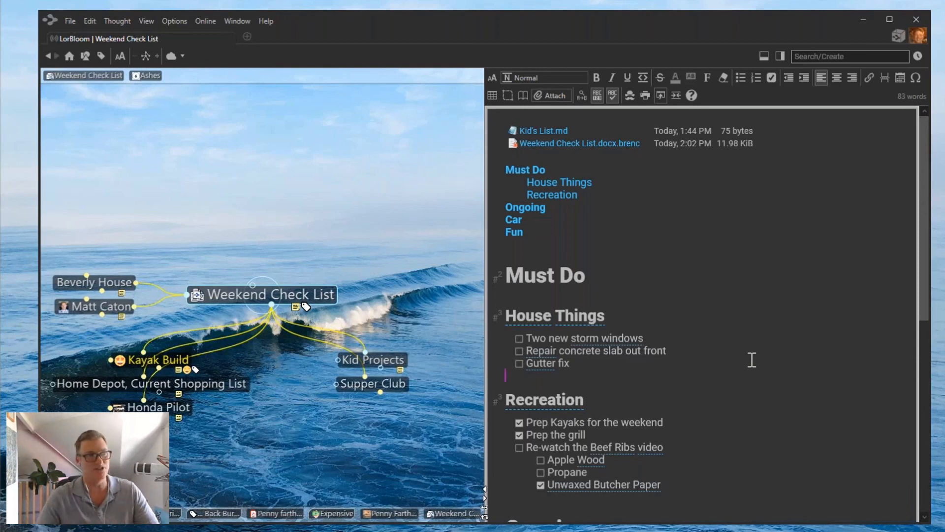
{"action": "left_click_drag", "start_coordinate": [514, 363], "coordinate": [595, 364]}
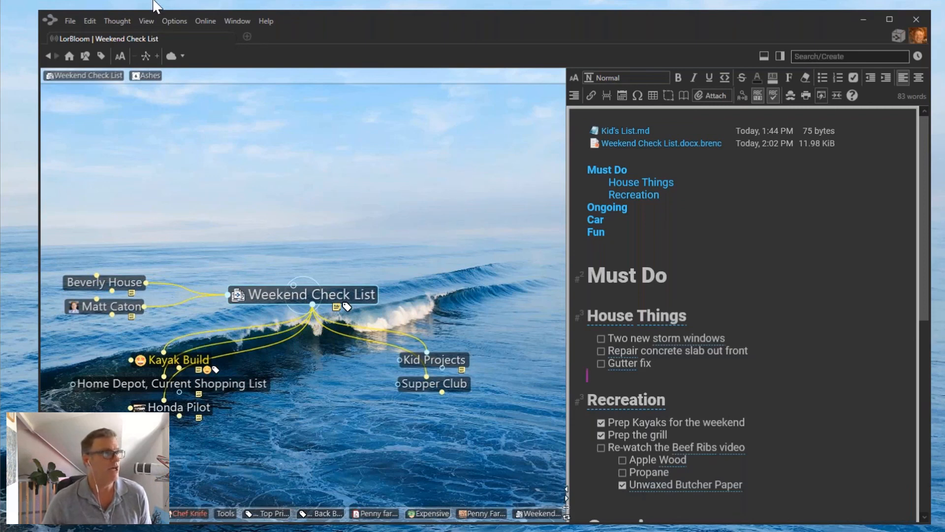
Open the Brain Theme settings from the program options and move the dialog up and left.
{"action": "left_click", "coordinate": [176, 22]}
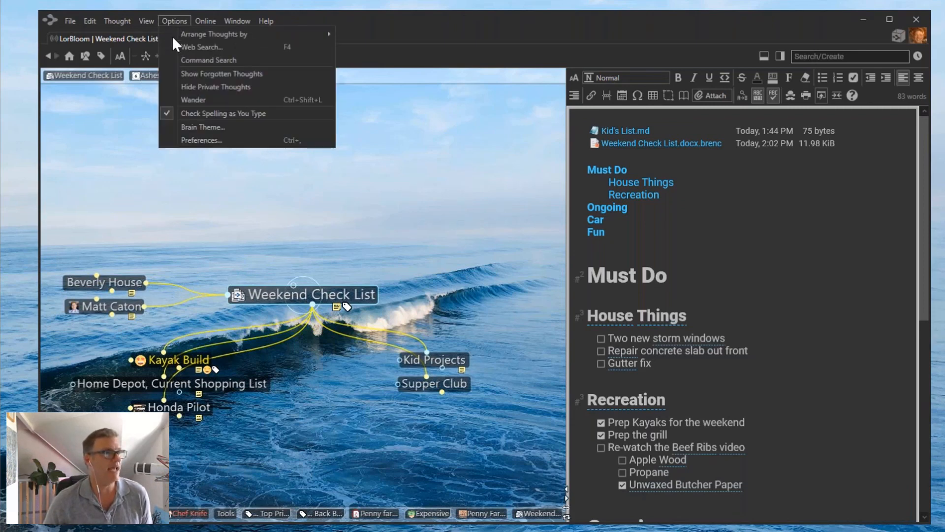
{"action": "left_click", "coordinate": [193, 128]}
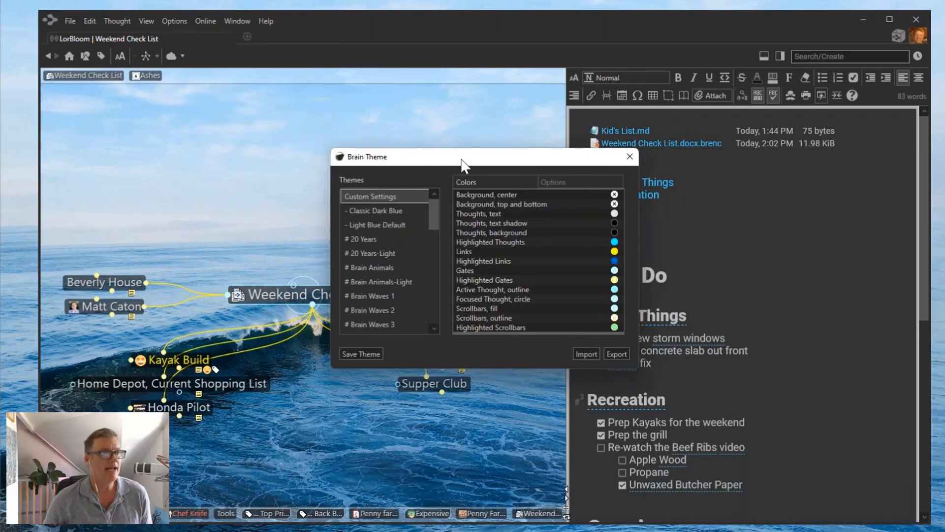
{"action": "left_click_drag", "start_coordinate": [461, 159], "coordinate": [365, 113]}
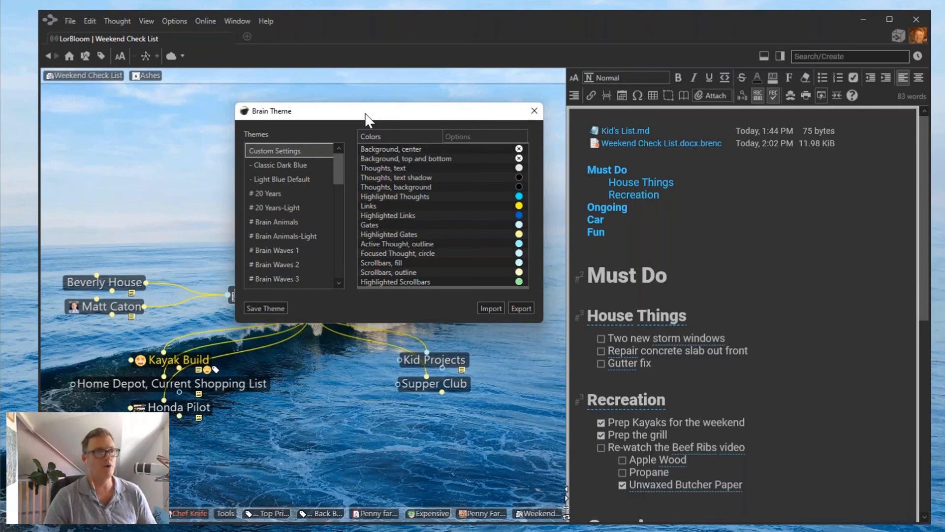
{"action": "left_click_drag", "start_coordinate": [387, 118], "coordinate": [285, 94]}
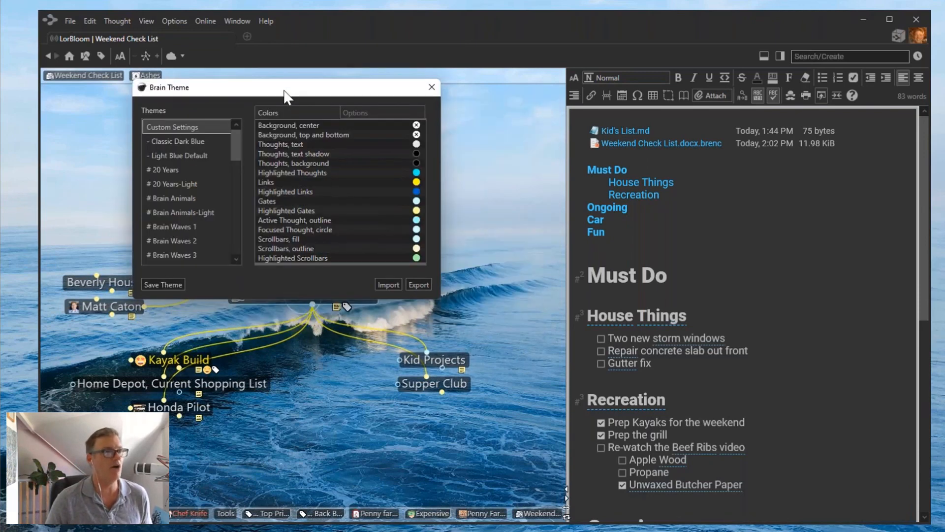
Set the thoughts' background colour to green and the links colour to red.
{"action": "left_click", "coordinate": [308, 165]}
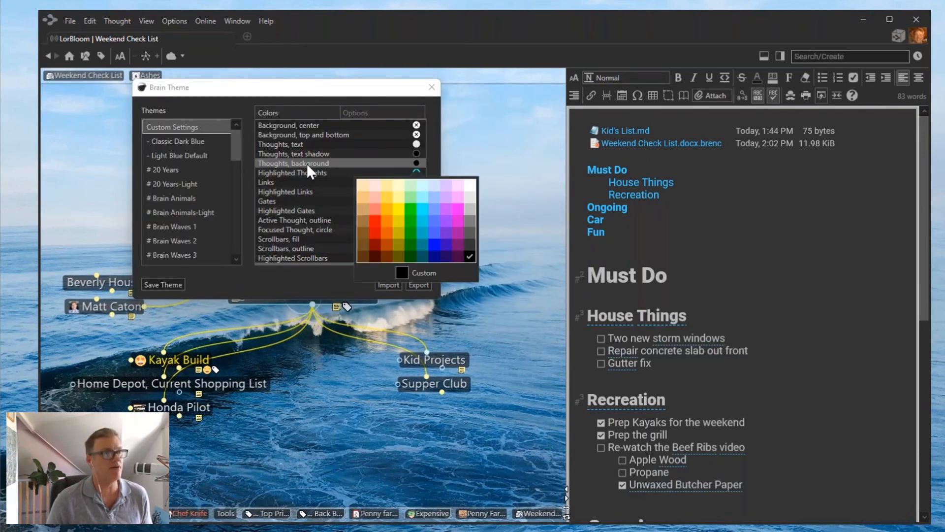
{"action": "left_click", "coordinate": [410, 207]}
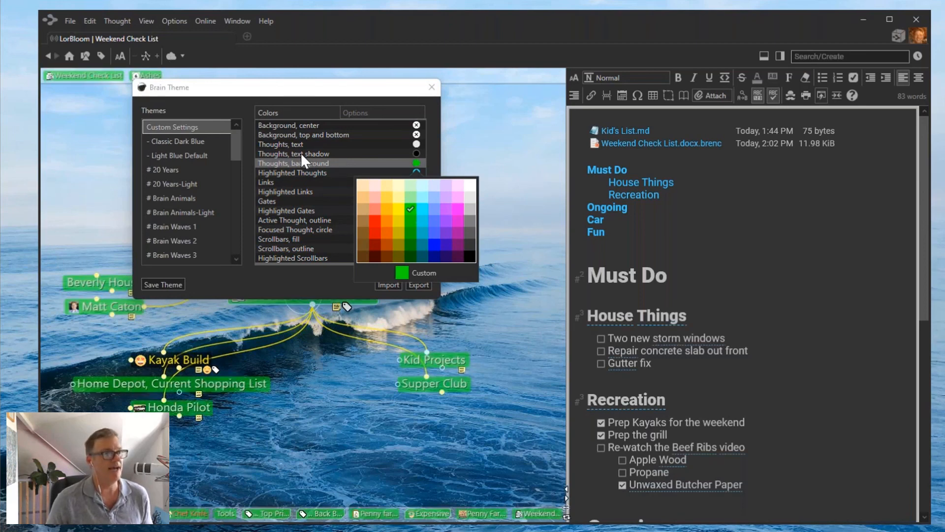
{"action": "left_click", "coordinate": [271, 182]}
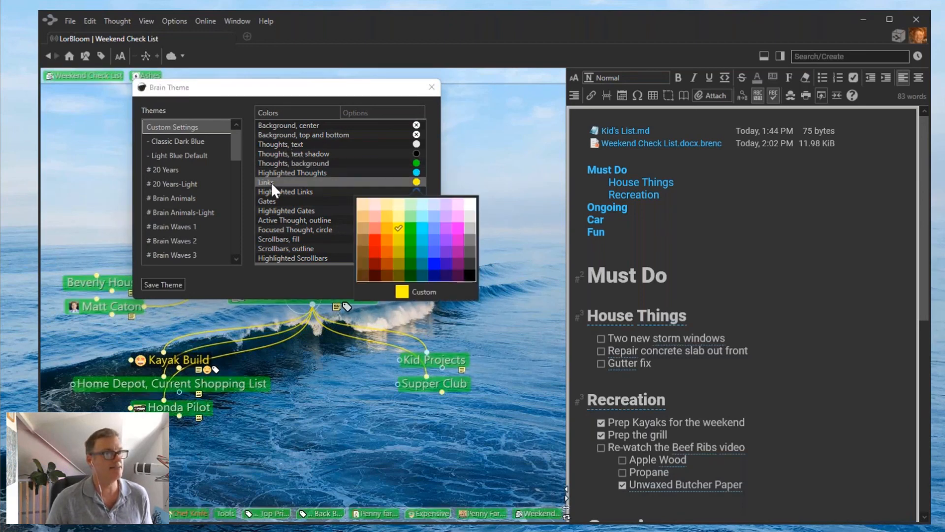
{"action": "left_click", "coordinate": [376, 239]}
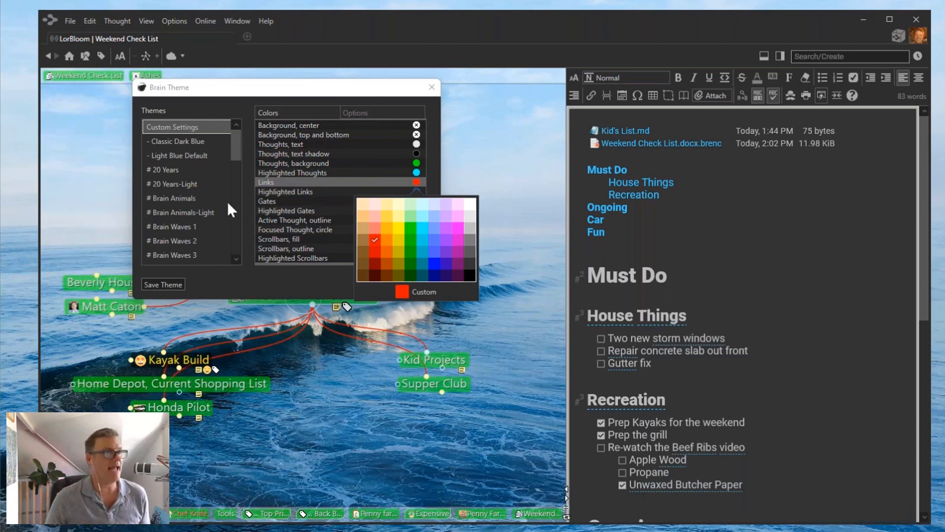
{"action": "left_click", "coordinate": [237, 149]}
{"action": "left_click_drag", "start_coordinate": [237, 149], "coordinate": [237, 170]}
{"action": "scroll", "coordinate": [158, 126], "scroll_direction": "up", "scroll_amount": 2}
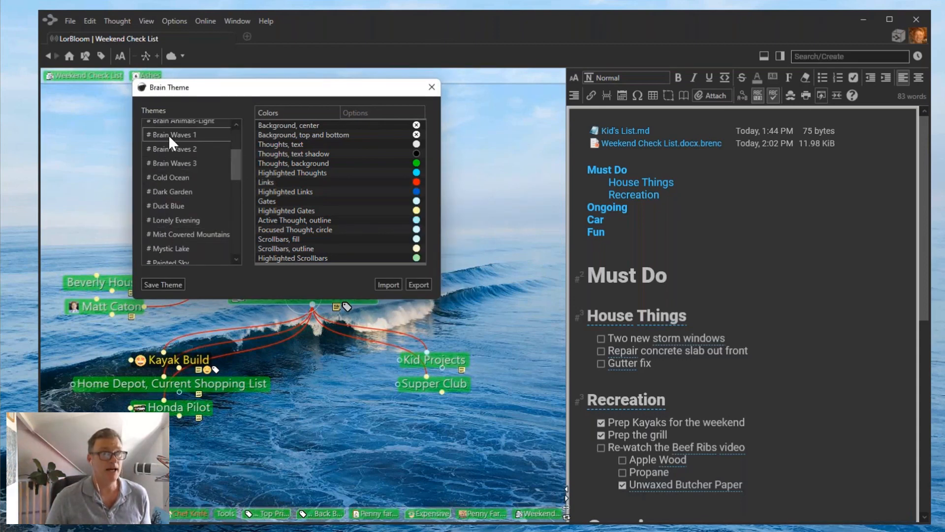
Try the Duck Blue, Dark Garden and Lonely Evening presets, settle on Mystic Lake, and show its options.
{"action": "left_click", "coordinate": [170, 208]}
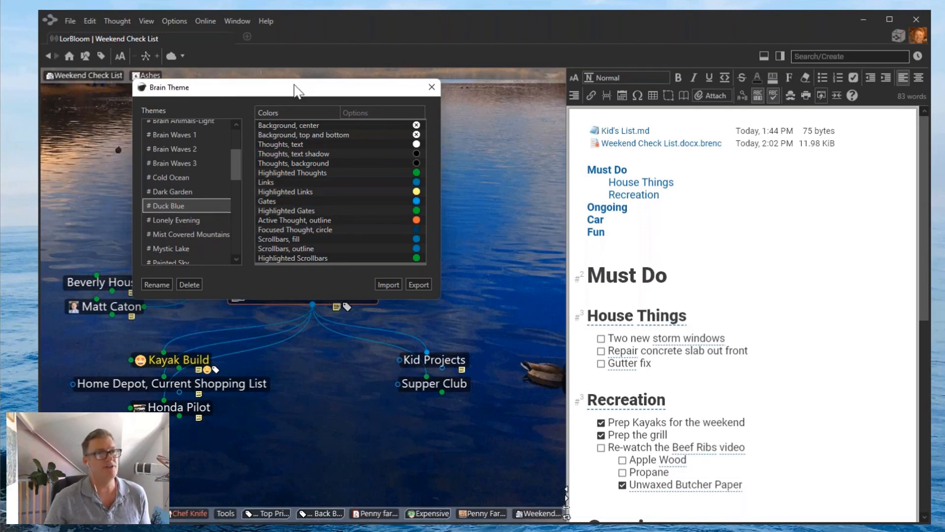
{"action": "left_click_drag", "start_coordinate": [295, 89], "coordinate": [484, 82]}
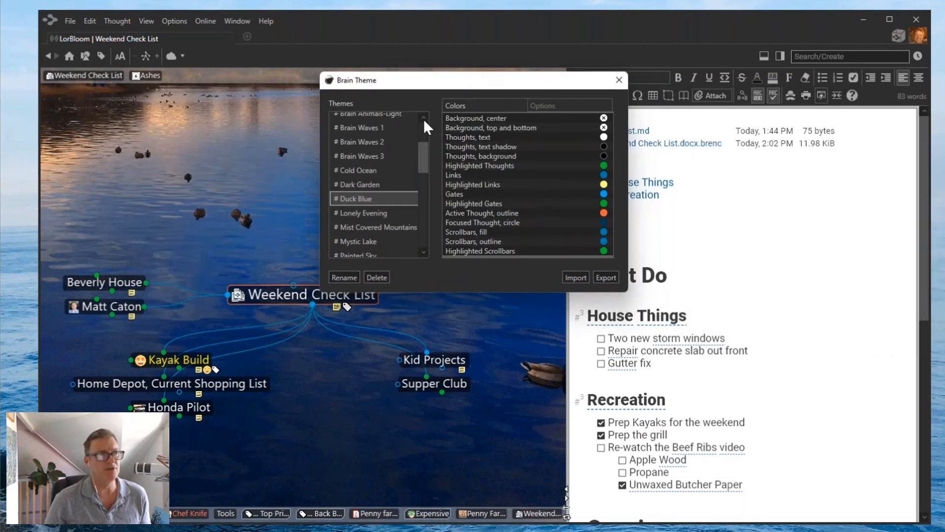
{"action": "left_click", "coordinate": [371, 186]}
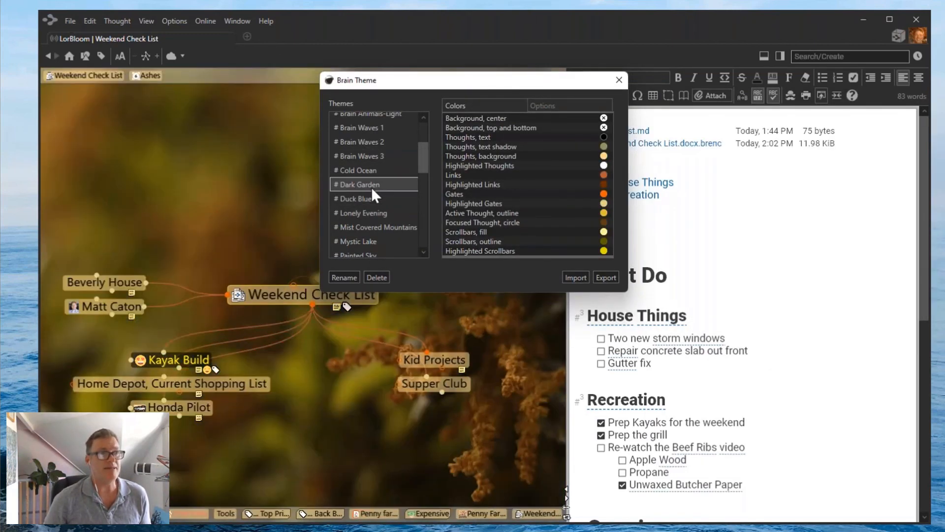
{"action": "left_click", "coordinate": [368, 216]}
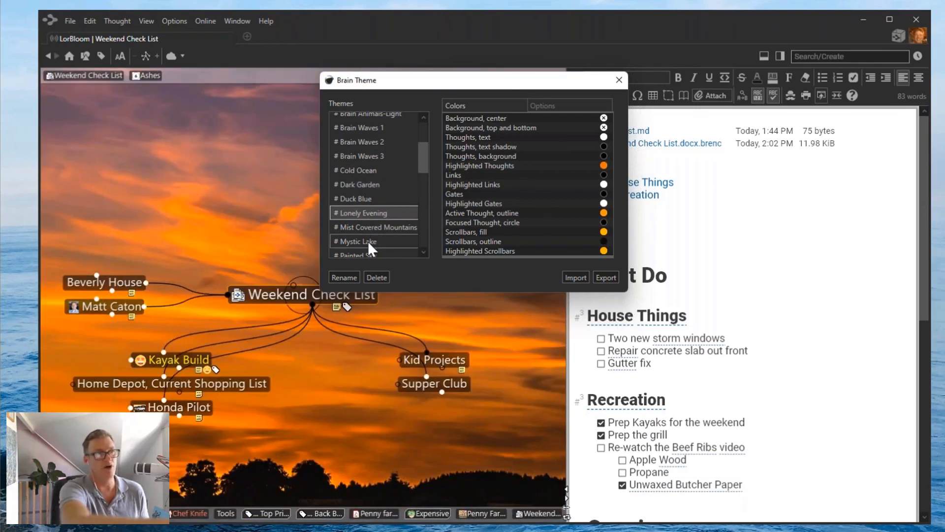
{"action": "left_click", "coordinate": [368, 241]}
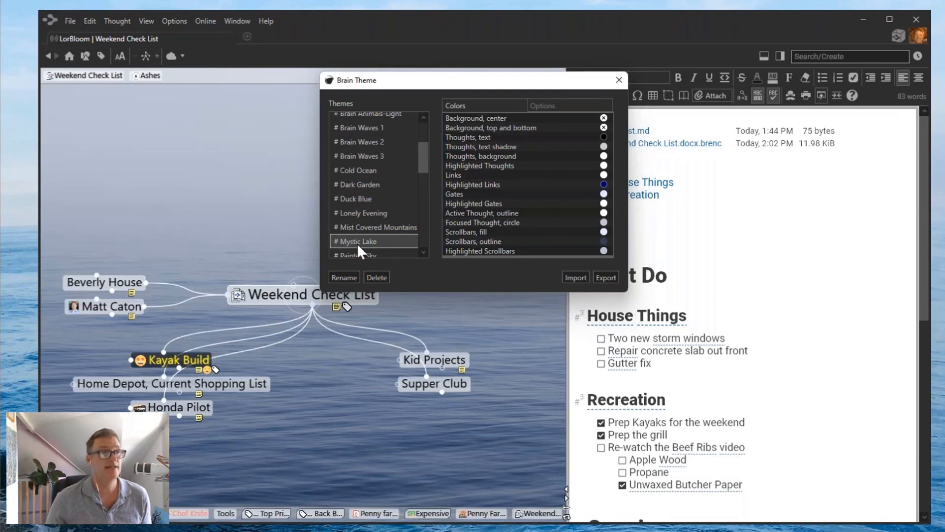
{"action": "left_click_drag", "start_coordinate": [426, 161], "coordinate": [426, 133]}
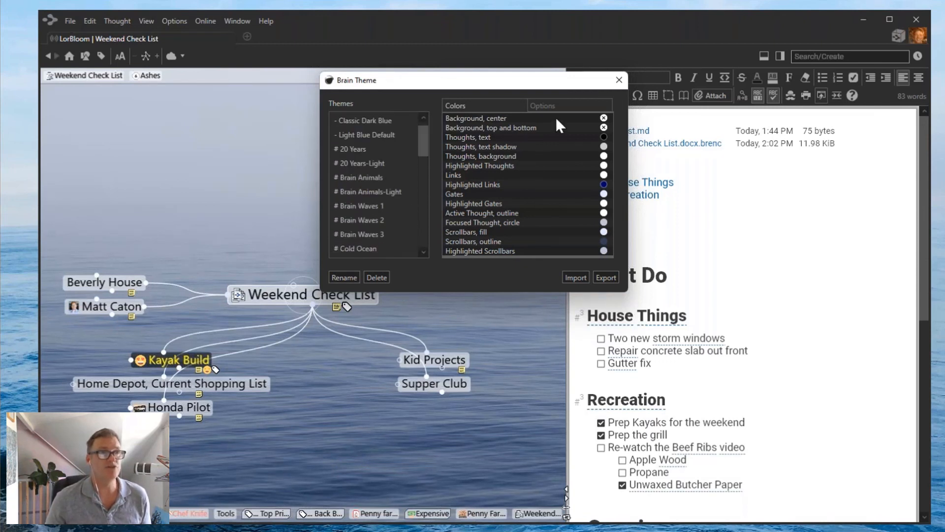
{"action": "left_click", "coordinate": [544, 107]}
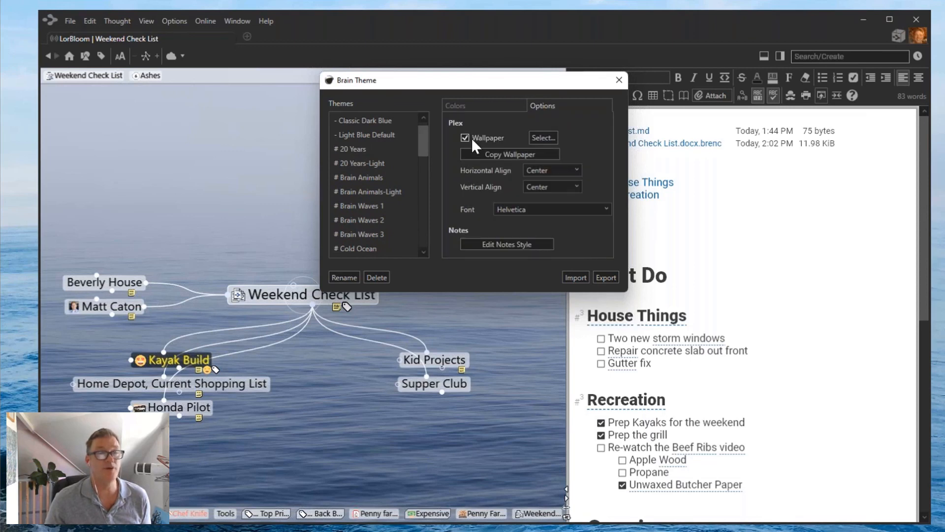
Choose holiday-2.jpeg from OS (C:) > Wallpaper as the plex wallpaper.
{"action": "left_click", "coordinate": [546, 138]}
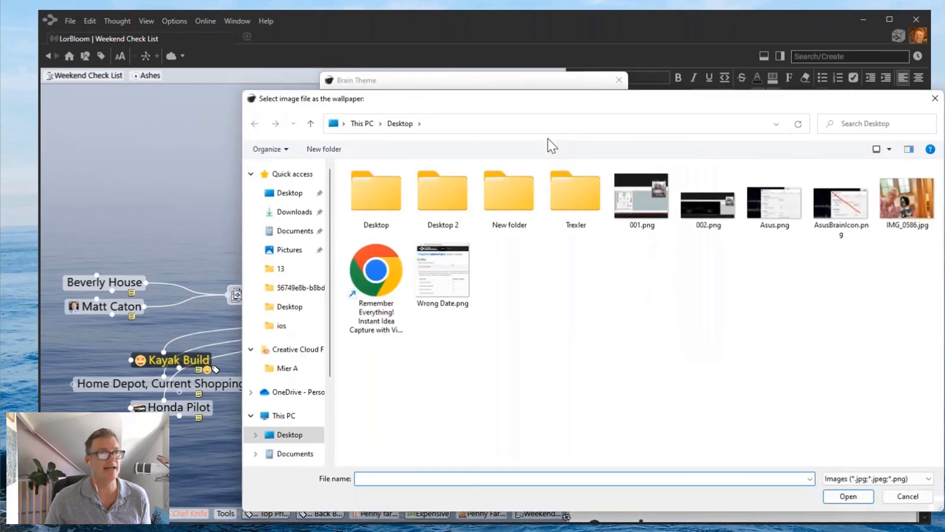
{"action": "left_click", "coordinate": [362, 124]}
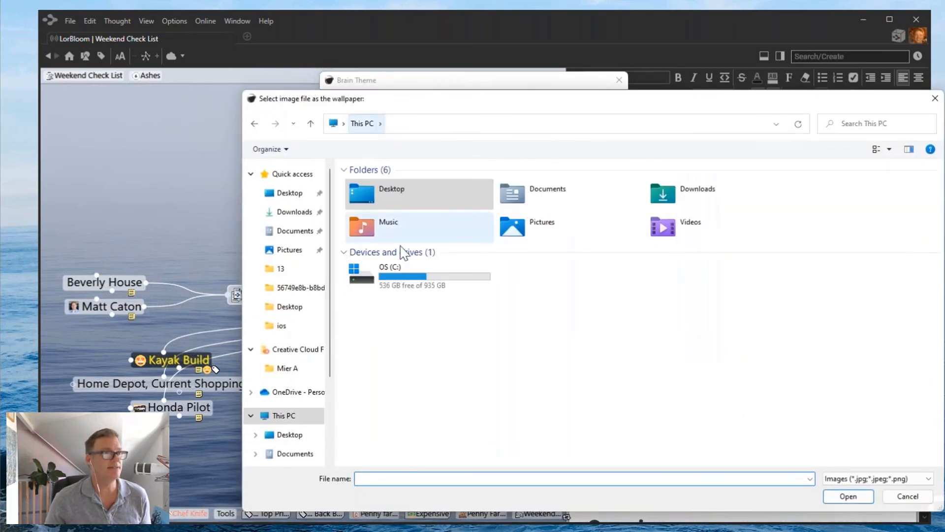
{"action": "double_click", "coordinate": [414, 289]}
{"action": "scroll", "coordinate": [422, 293], "scroll_direction": "down", "scroll_amount": 2}
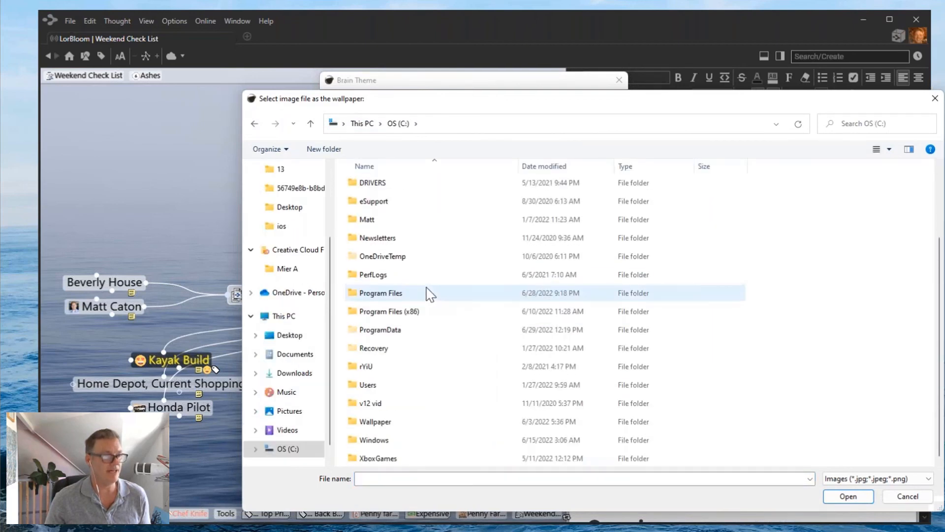
{"action": "double_click", "coordinate": [376, 421]}
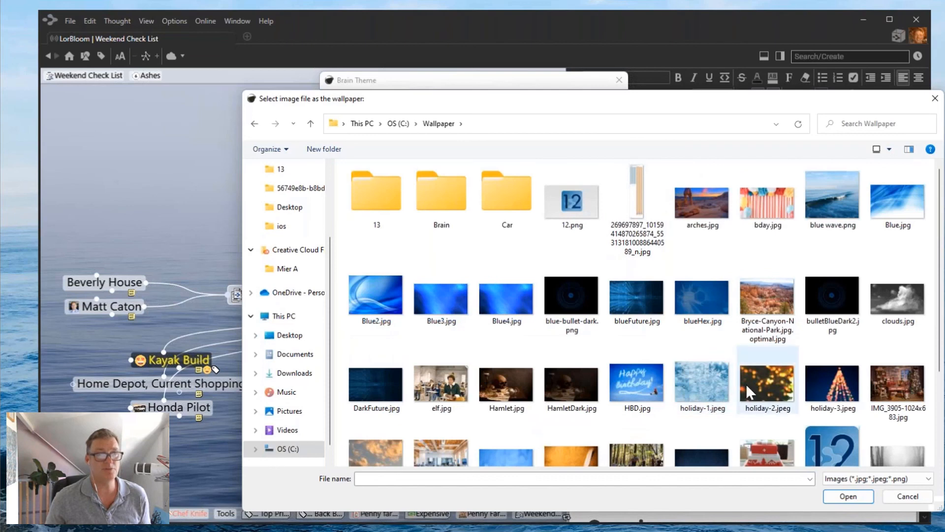
{"action": "left_click", "coordinate": [773, 383]}
{"action": "left_click", "coordinate": [853, 495]}
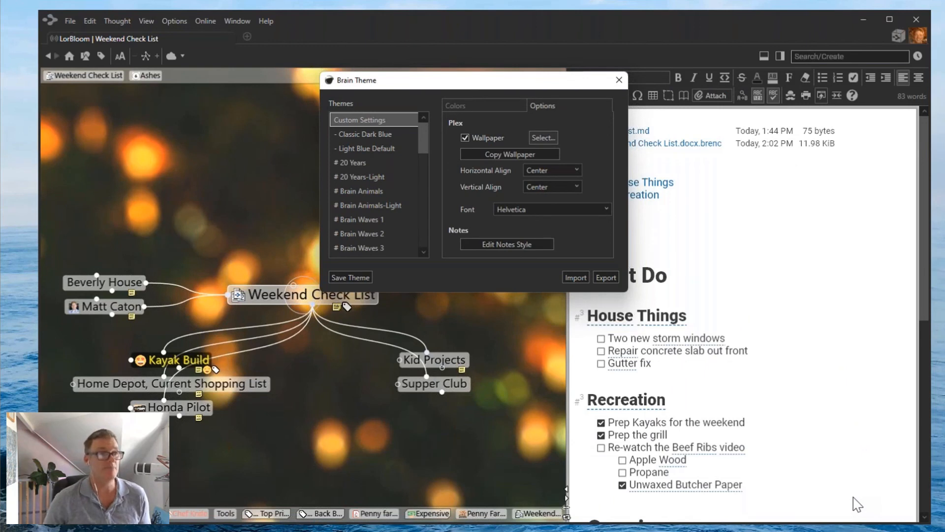
Preview the Whale, zoom, Space and Shakespeare themes, keep Whale, and close Brain Theme.
{"action": "left_click_drag", "start_coordinate": [422, 136], "coordinate": [425, 235]}
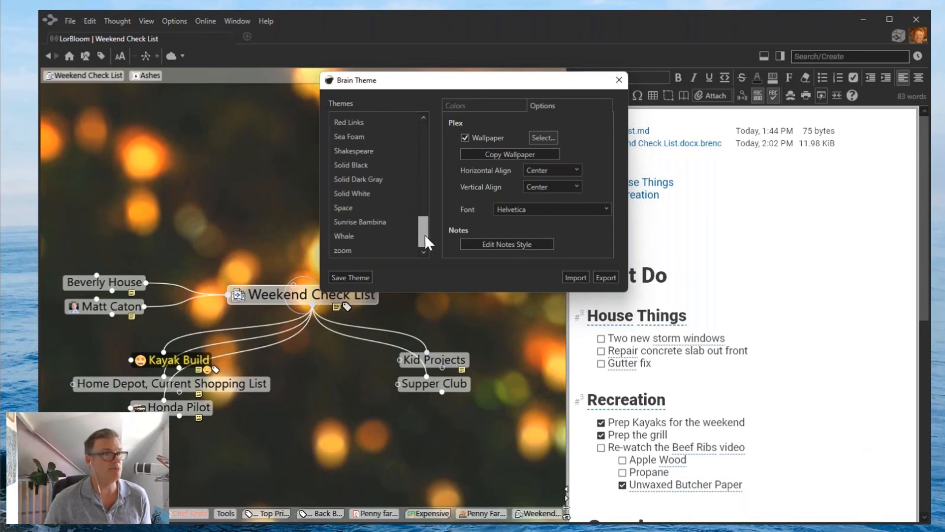
{"action": "left_click", "coordinate": [350, 236]}
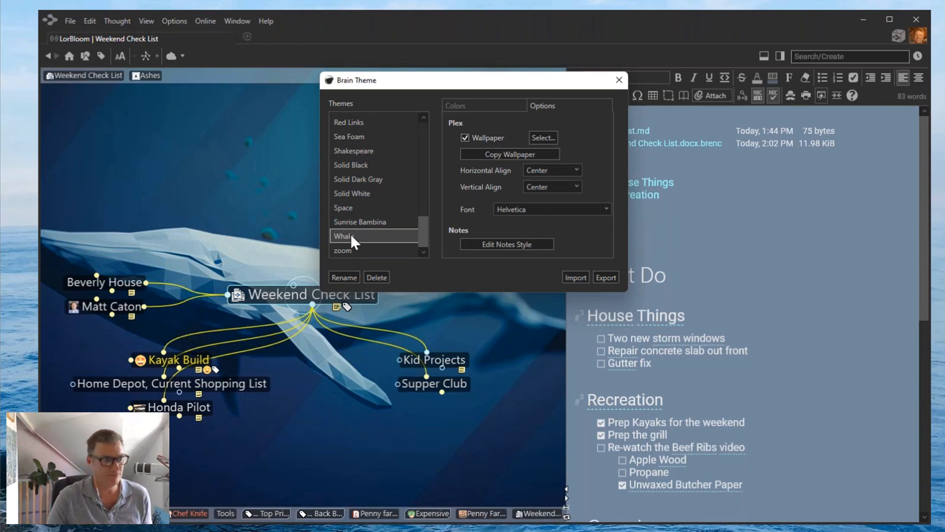
{"action": "left_click", "coordinate": [347, 246]}
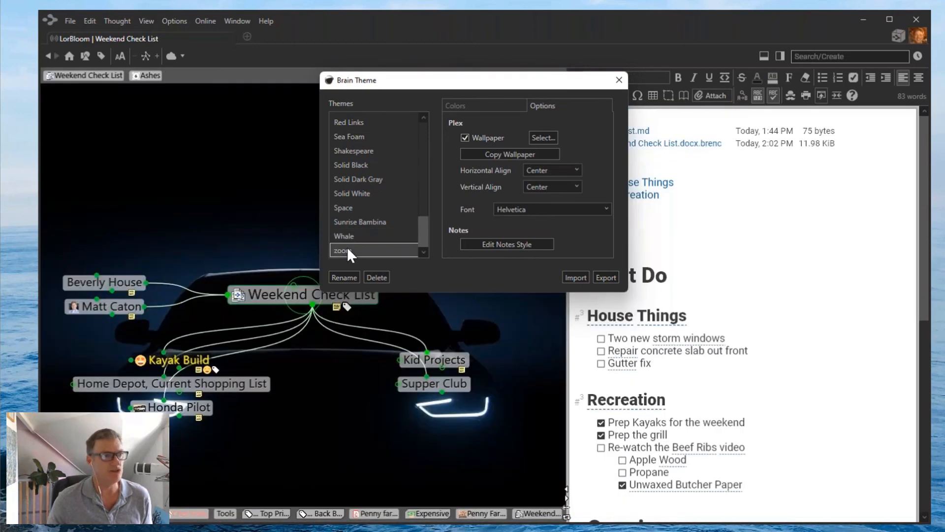
{"action": "left_click", "coordinate": [345, 209]}
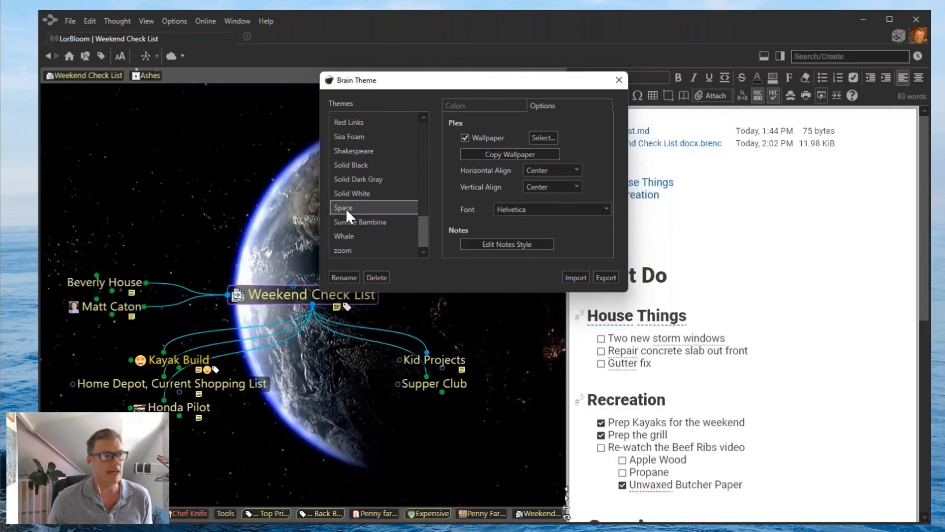
{"action": "left_click", "coordinate": [352, 153]}
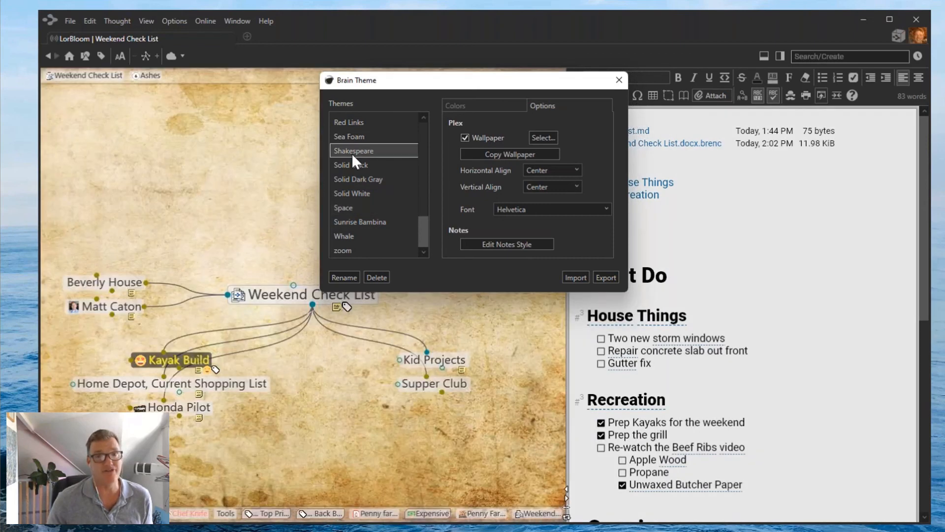
{"action": "left_click", "coordinate": [344, 237]}
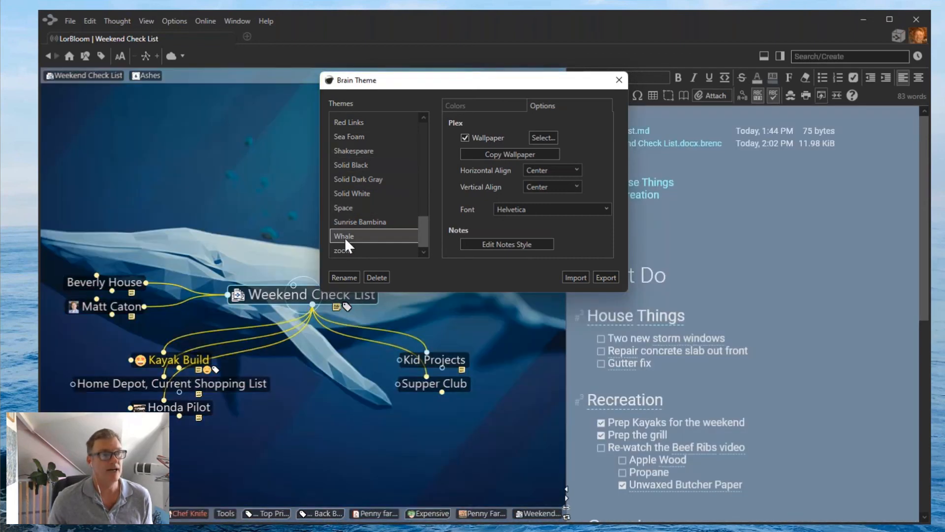
{"action": "left_click", "coordinate": [618, 79]}
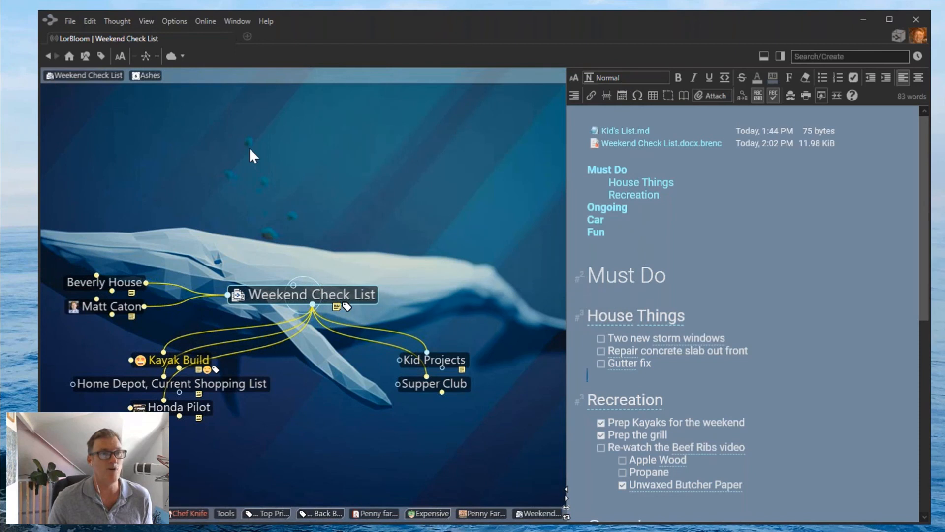